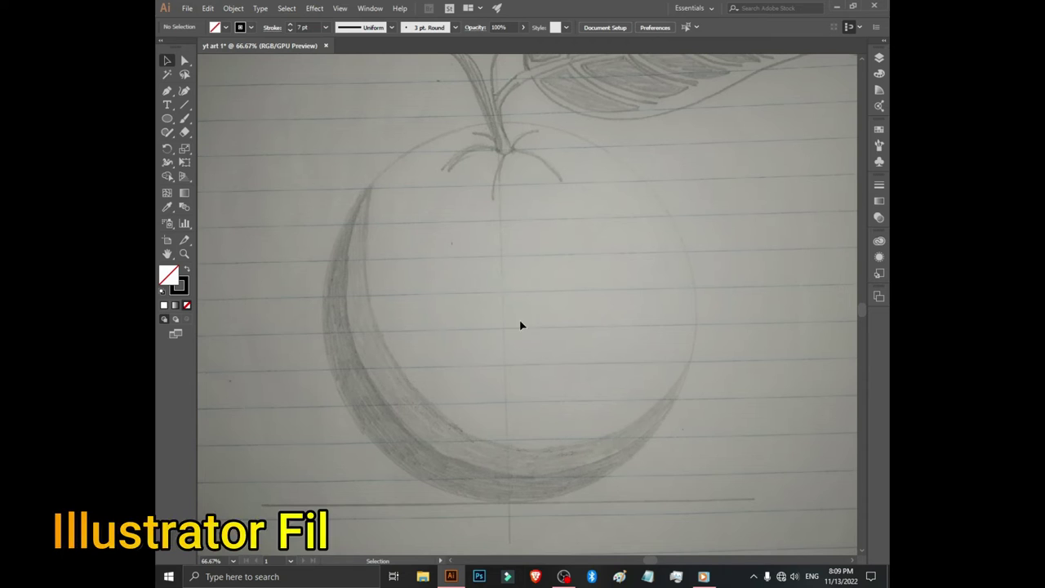
# Draw a 7 pt black-stroked circle, then enlarge and shift it over the sketched apple body.
pyautogui.click(166, 120)
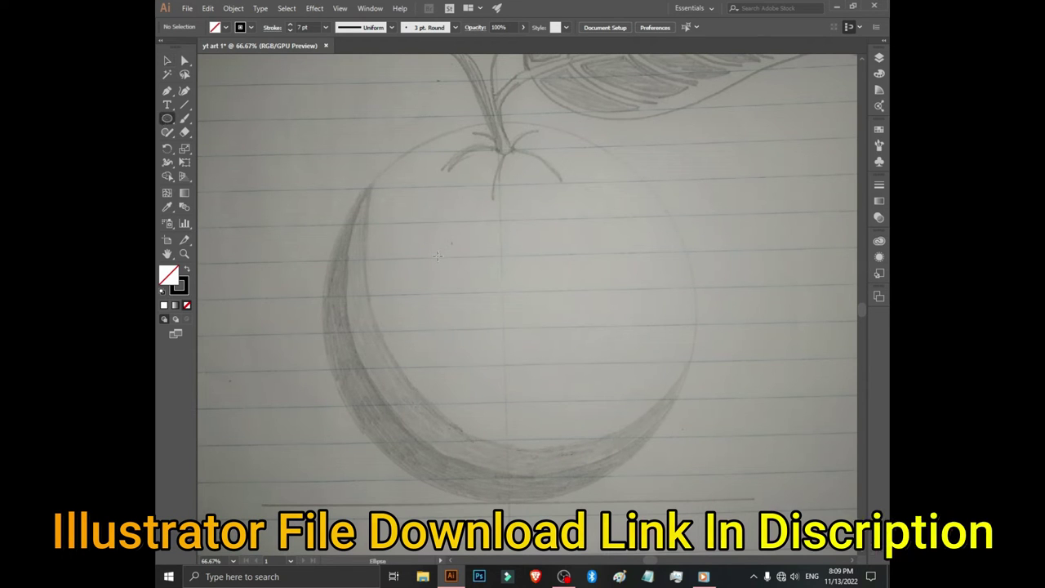
pyautogui.moveTo(395, 161)
pyautogui.mouseDown()
pyautogui.moveTo(604, 482)
pyautogui.moveTo(570, 443)
pyautogui.mouseUp()
pyautogui.press('v')
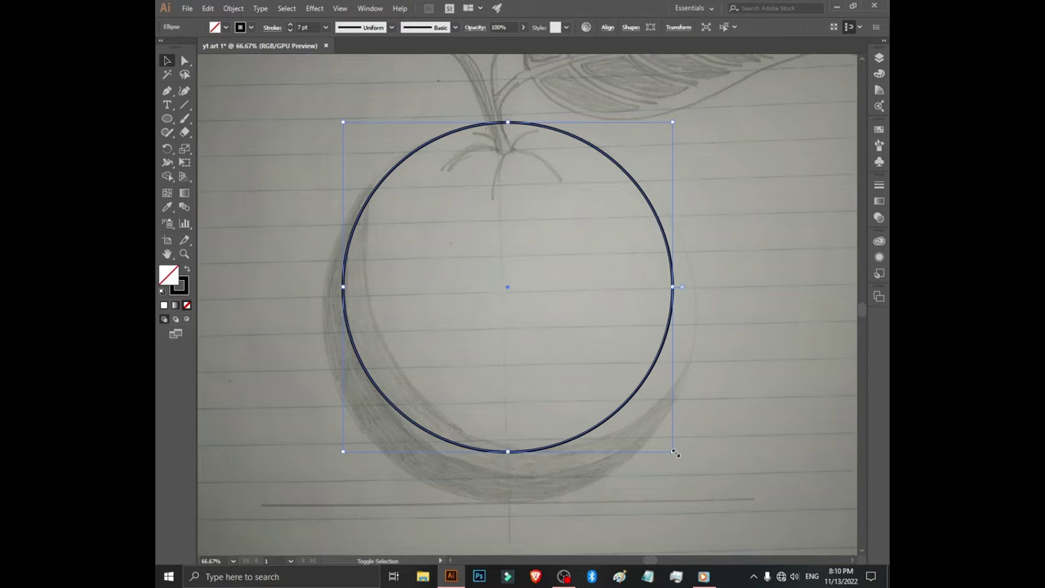
pyautogui.moveTo(674, 452); pyautogui.dragTo(714, 530)
pyautogui.moveTo(649, 459); pyautogui.dragTo(629, 460)
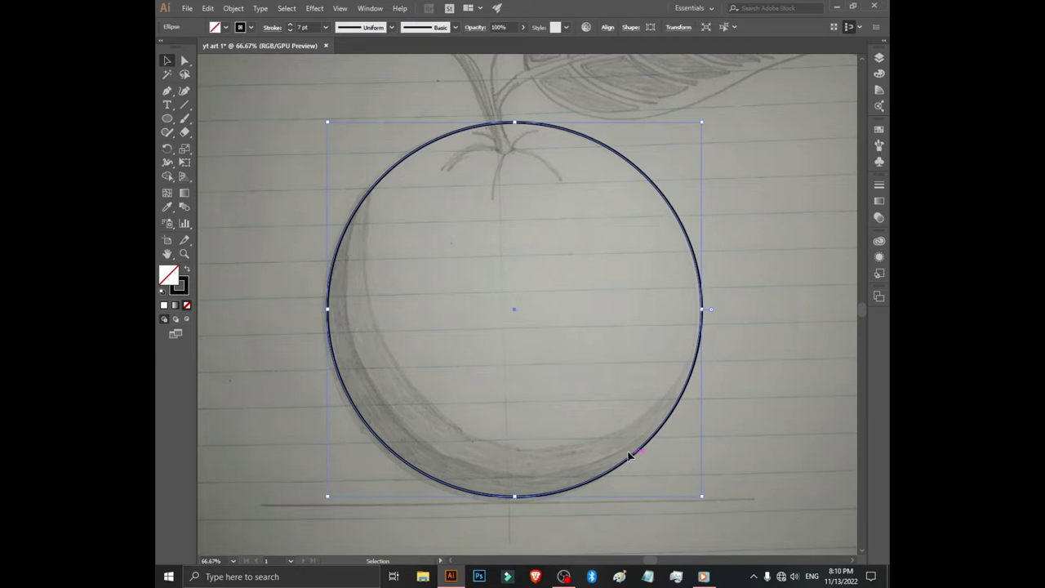
pyautogui.click(240, 192)
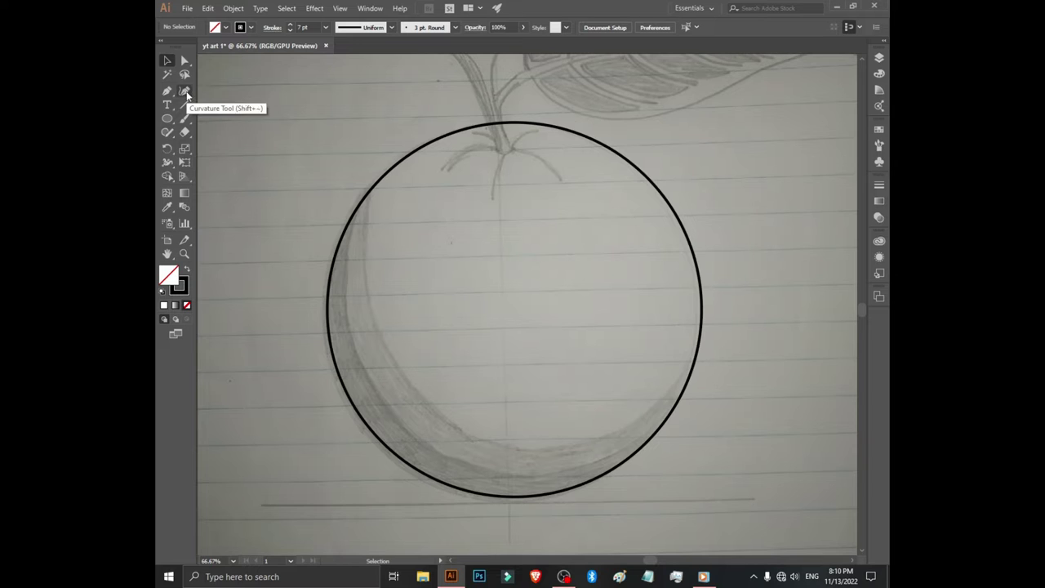
# Trace the crescent's inner curved edge from its upper tip down to the bottom with the Pen tool.
pyautogui.click(167, 91)
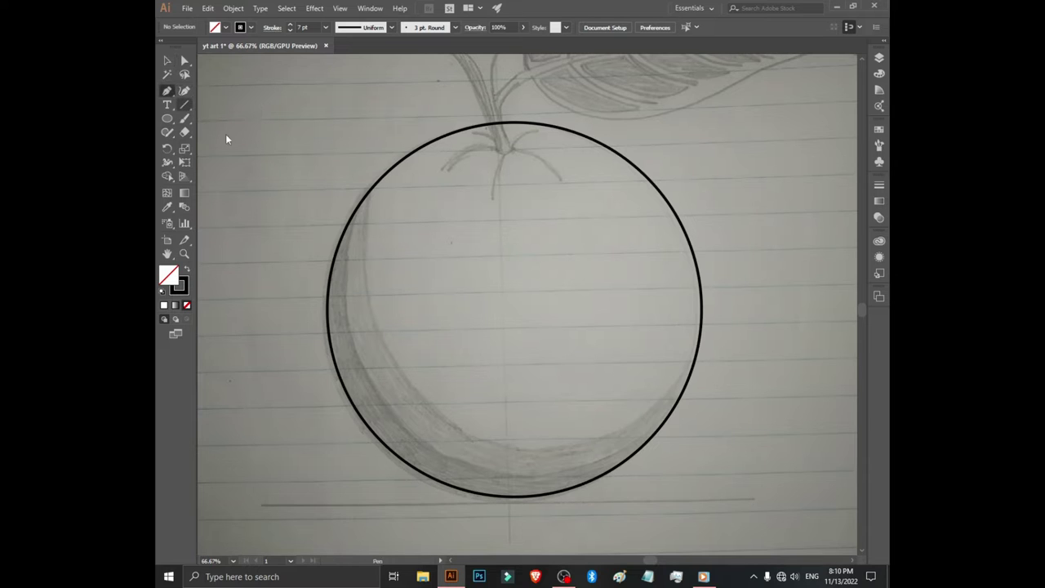
pyautogui.click(356, 212)
pyautogui.click(348, 317)
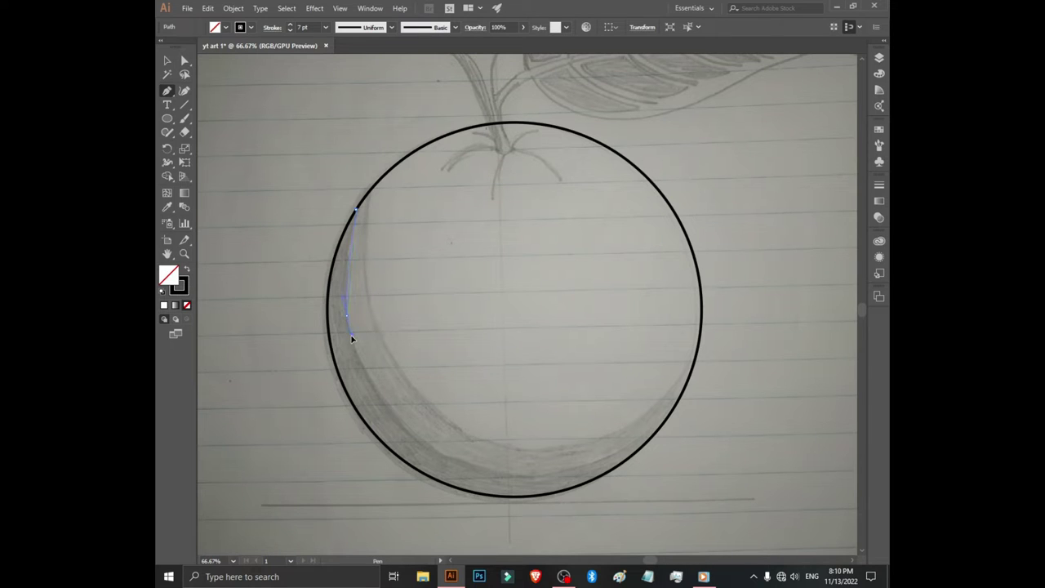
pyautogui.moveTo(353, 347); pyautogui.dragTo(353, 350)
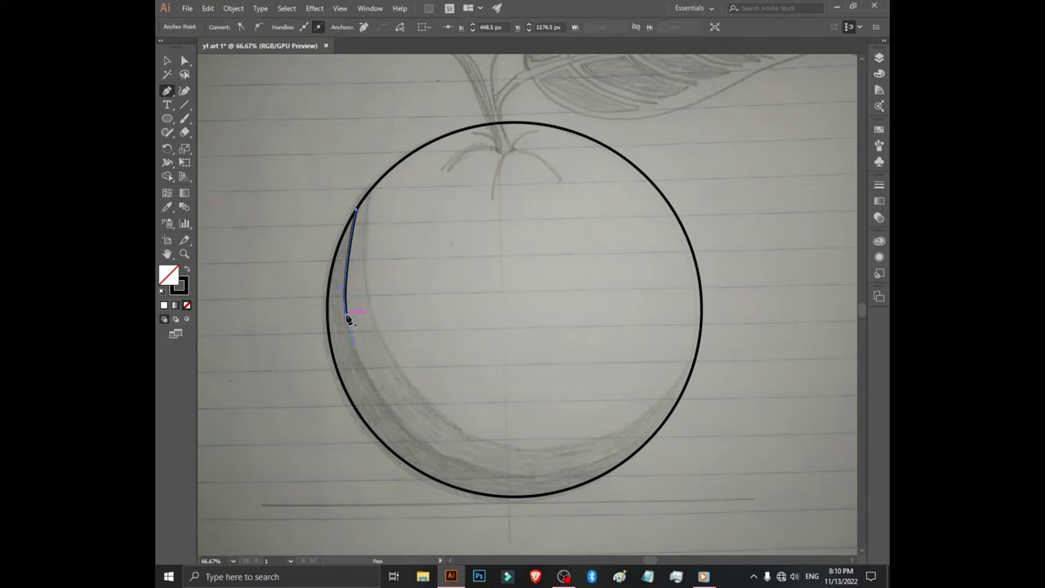
pyautogui.click(383, 400)
pyautogui.moveTo(406, 422); pyautogui.dragTo(406, 422)
pyautogui.click(381, 397)
pyautogui.keyDown('ctrl'); pyautogui.click(483, 470); pyautogui.keyUp('ctrl')
# Reselect the open crescent path and try to continue it from its lower end.
pyautogui.keyDown('ctrl'); pyautogui.click(542, 480); pyautogui.keyUp('ctrl')
pyautogui.click(483, 468)
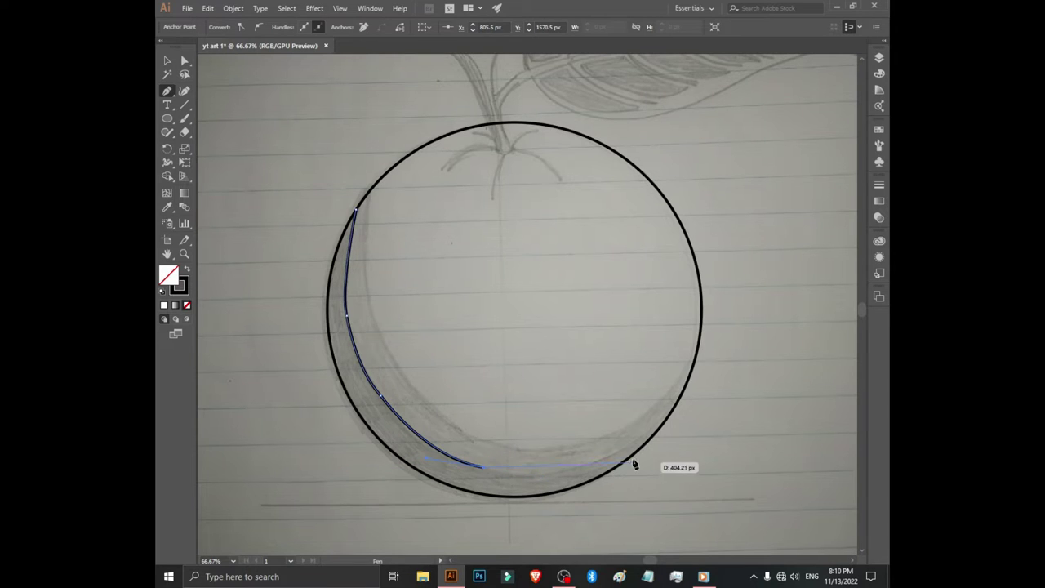
pyautogui.keyDown('ctrl'); pyautogui.click(615, 456); pyautogui.keyUp('ctrl')
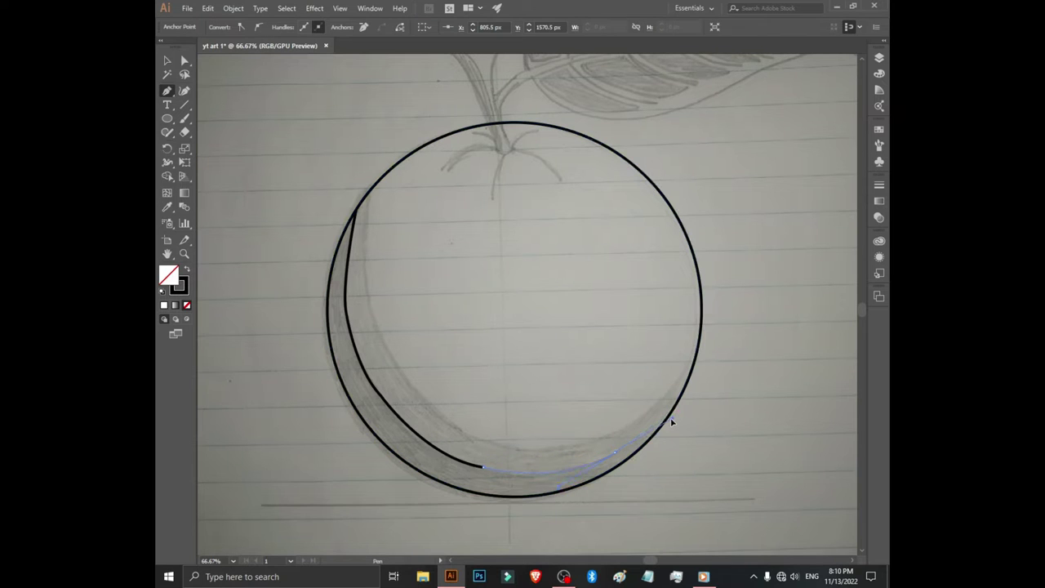
pyautogui.click(615, 453)
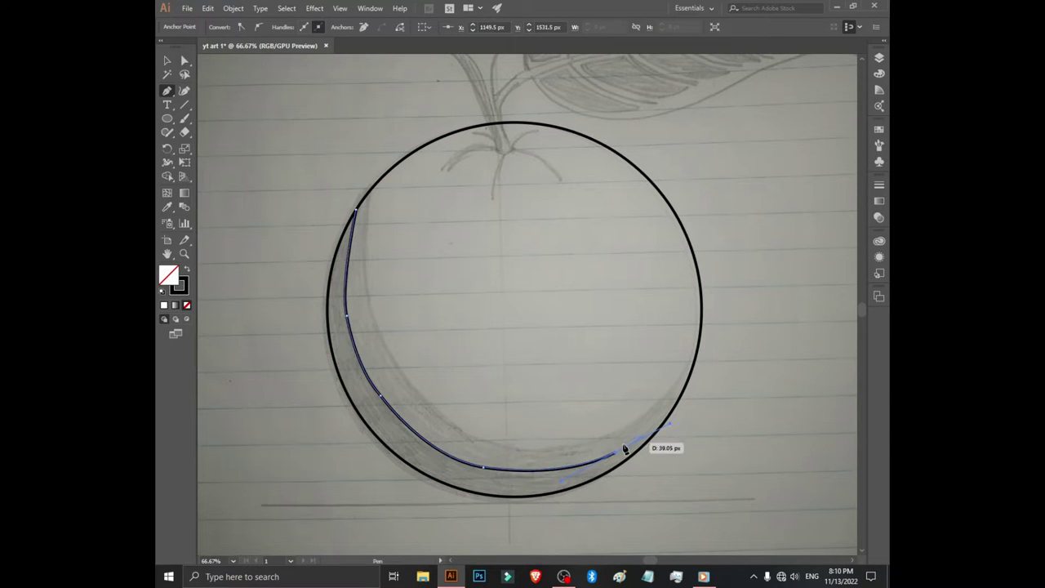
pyautogui.press('Escape')
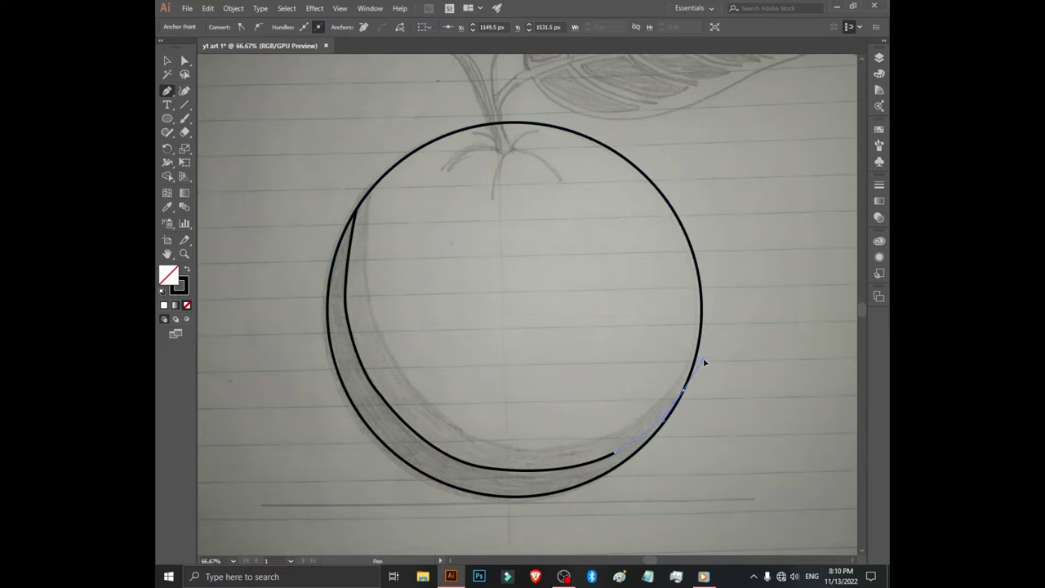
# Curve the crescent's outer edge along the apple's bottom and left side, closing it at the top point.
pyautogui.click(705, 355)
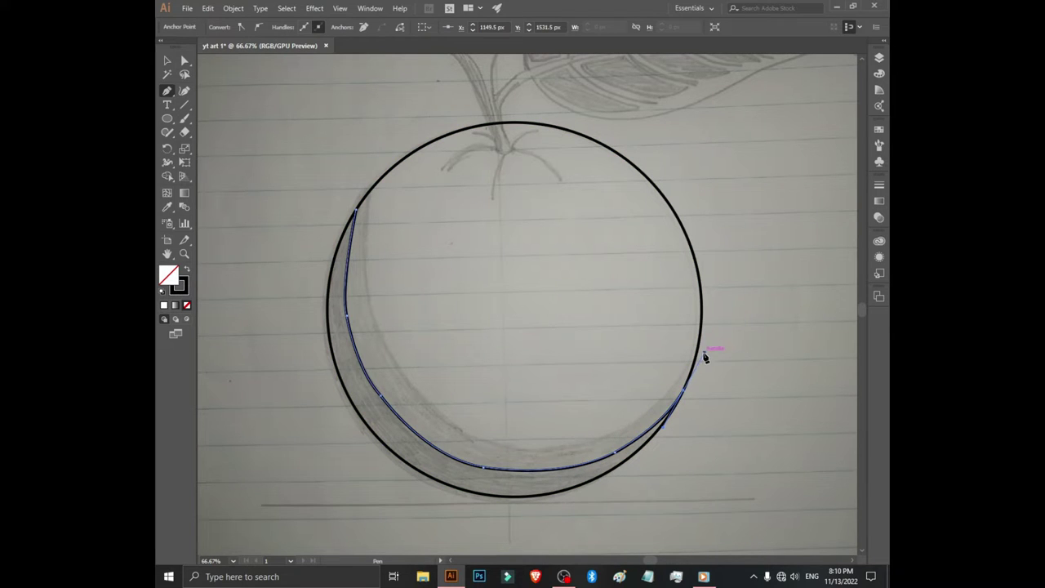
pyautogui.click(683, 392)
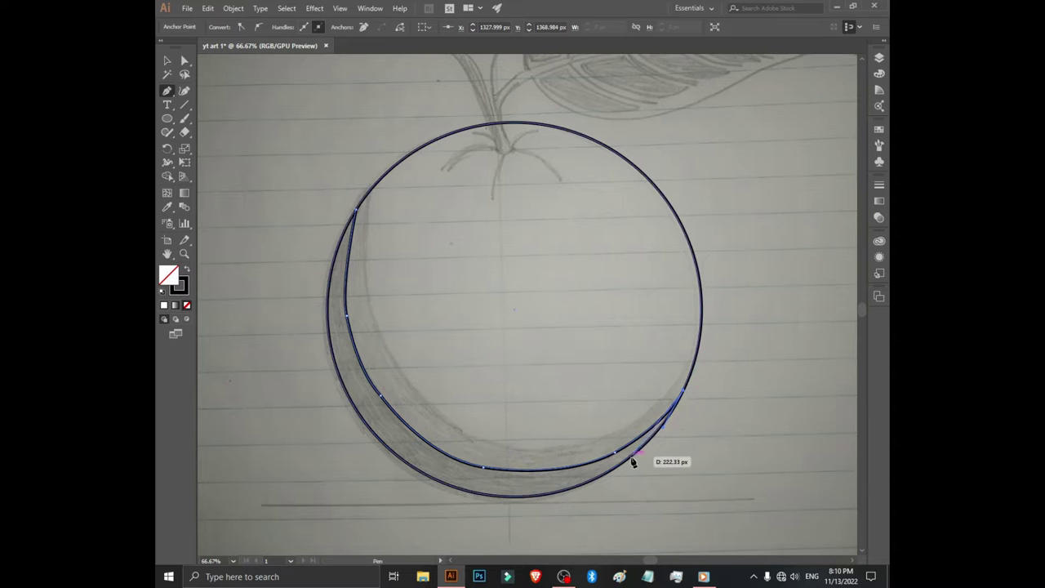
pyautogui.moveTo(574, 489); pyautogui.dragTo(507, 503)
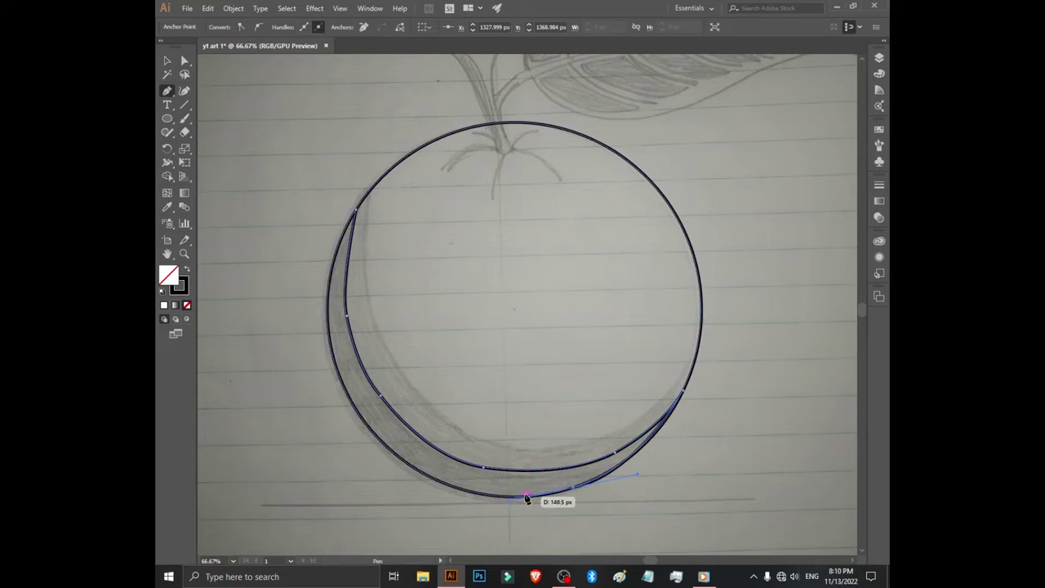
pyautogui.click(430, 482)
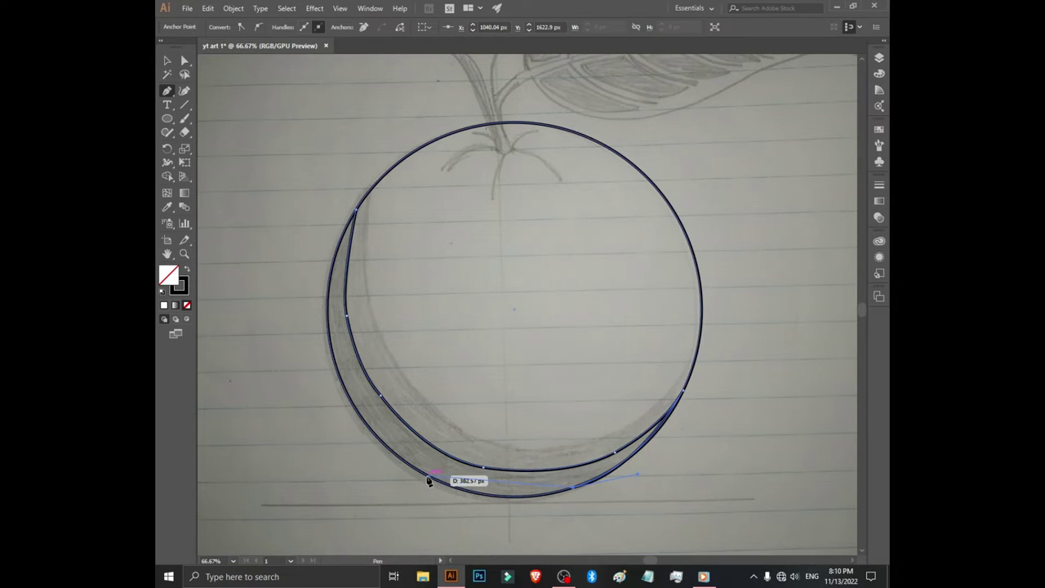
pyautogui.moveTo(424, 473); pyautogui.dragTo(376, 437)
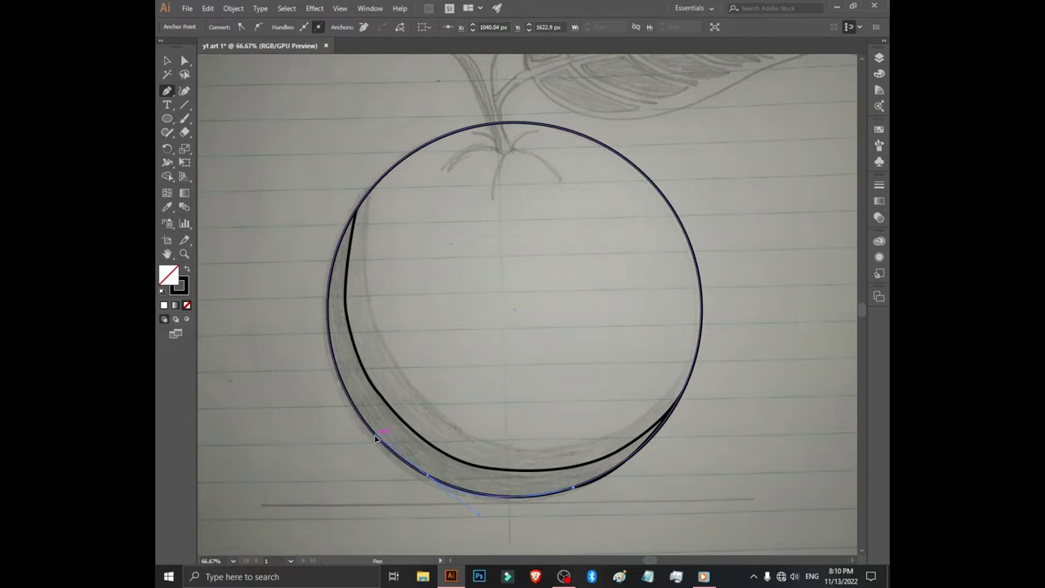
pyautogui.click(428, 479)
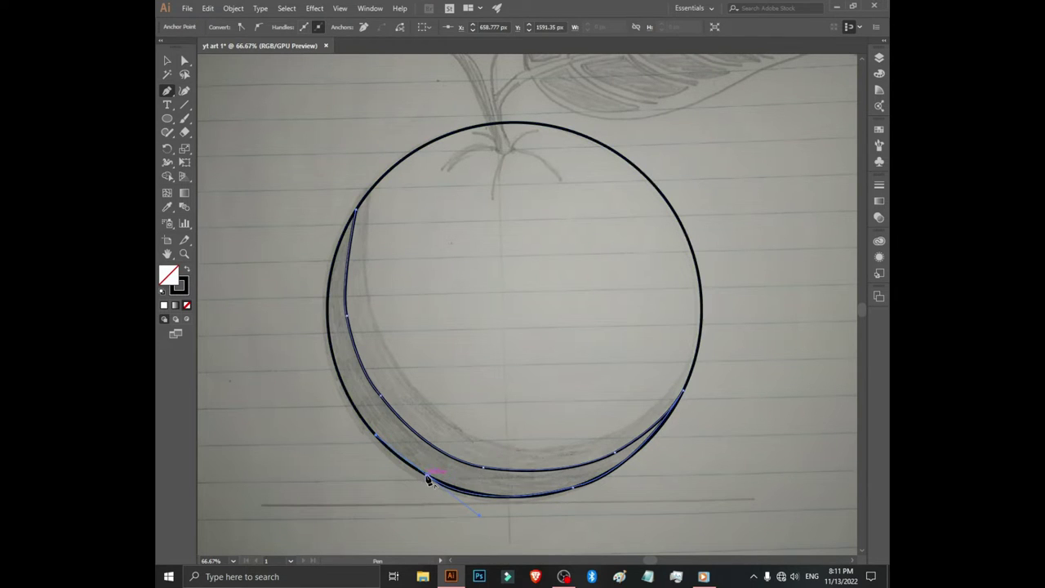
pyautogui.moveTo(430, 479); pyautogui.dragTo(332, 351)
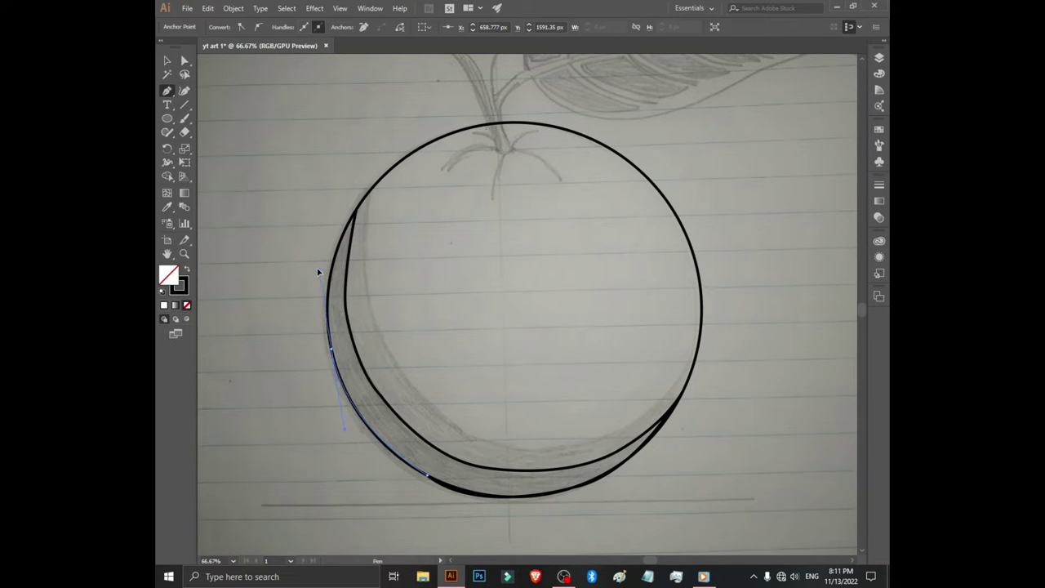
pyautogui.moveTo(320, 272); pyautogui.dragTo(318, 266)
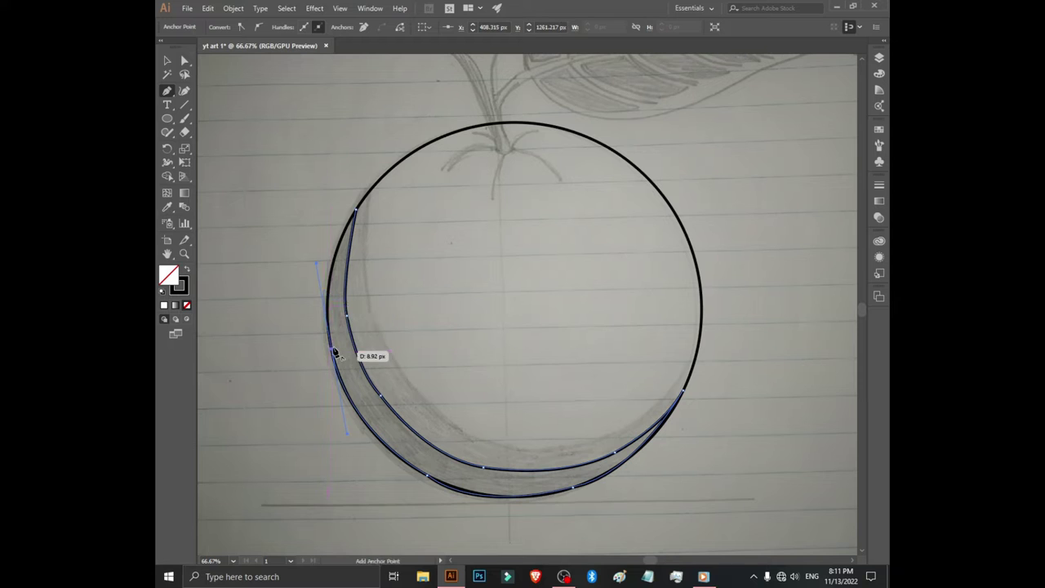
pyautogui.click(355, 213)
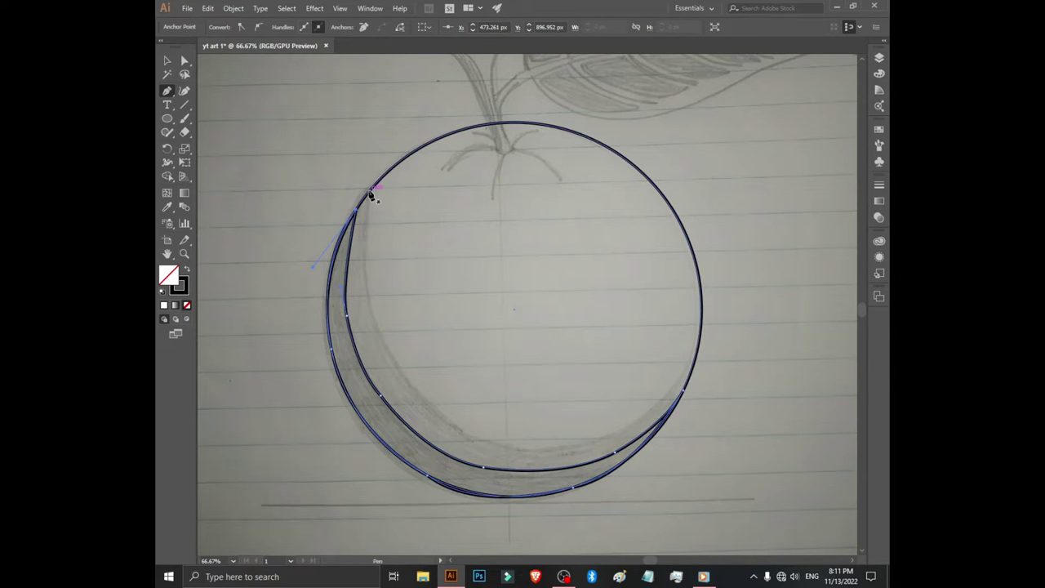
# Start a second inner shading line, curving it down the apple's left interior and along the bottom.
pyautogui.click(371, 192)
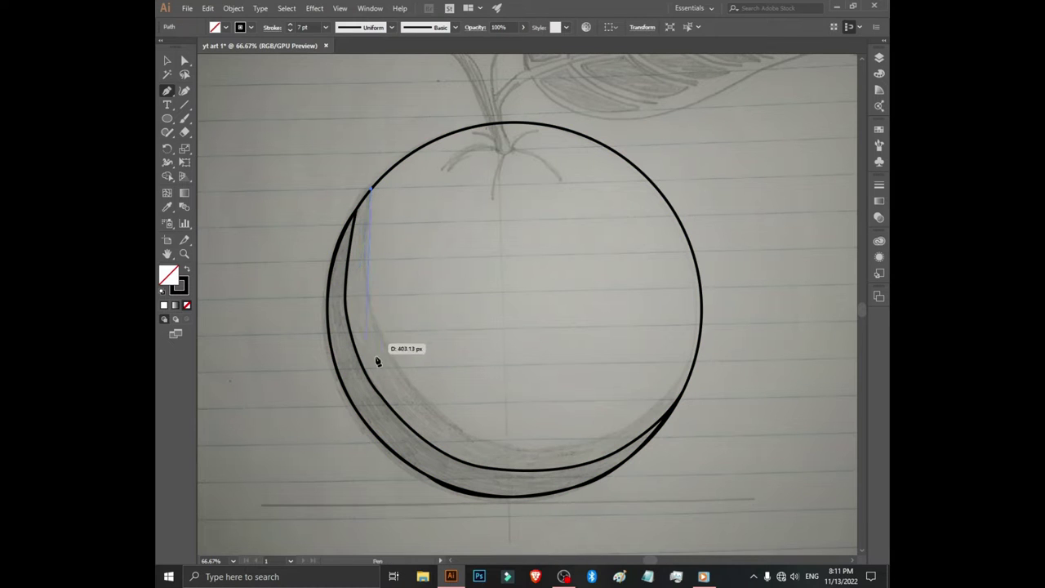
pyautogui.moveTo(392, 358); pyautogui.dragTo(433, 406)
pyautogui.moveTo(439, 412); pyautogui.dragTo(400, 366)
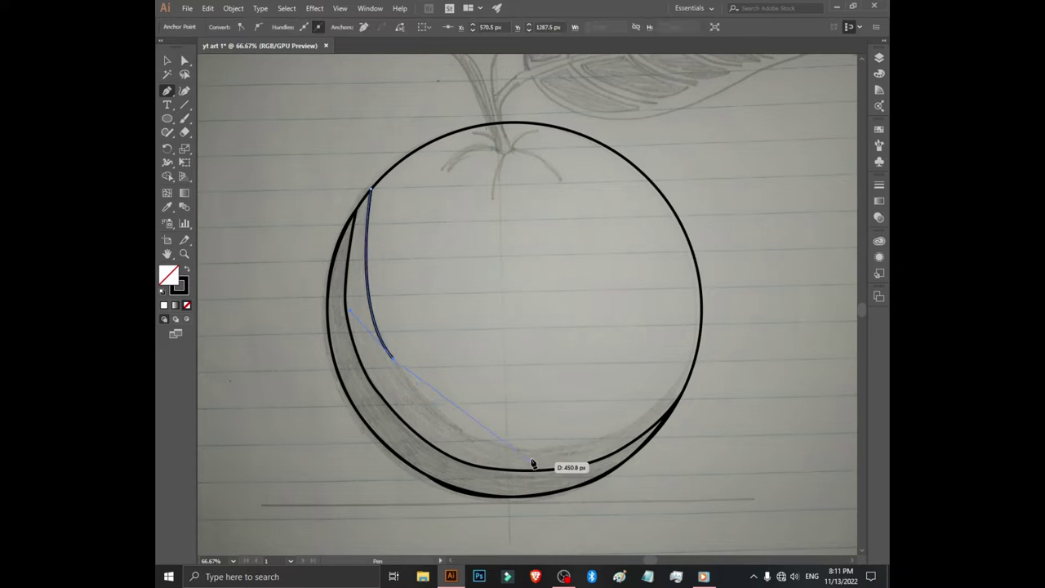
pyautogui.moveTo(529, 449); pyautogui.dragTo(603, 450)
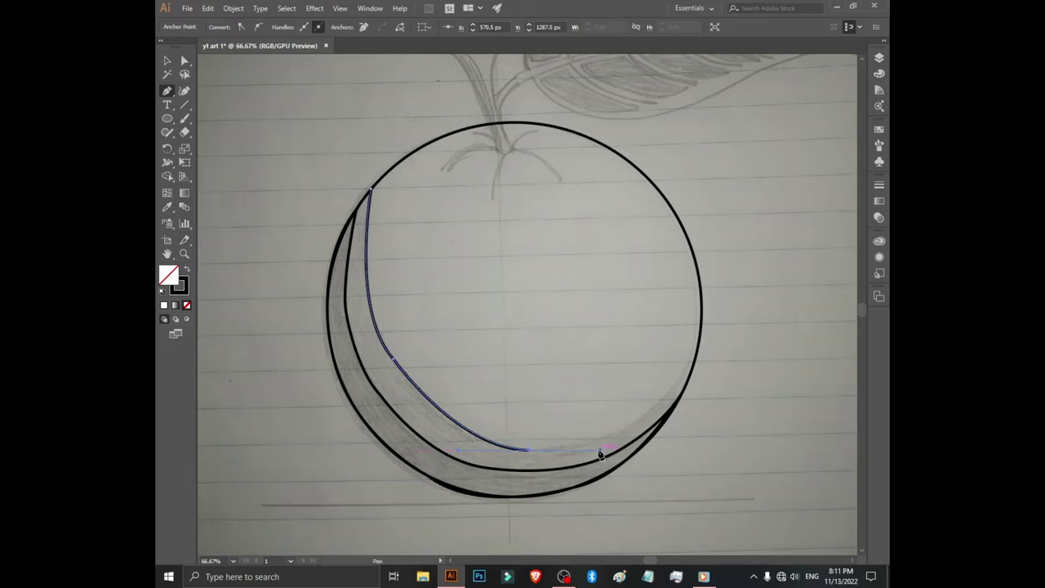
pyautogui.click(528, 451)
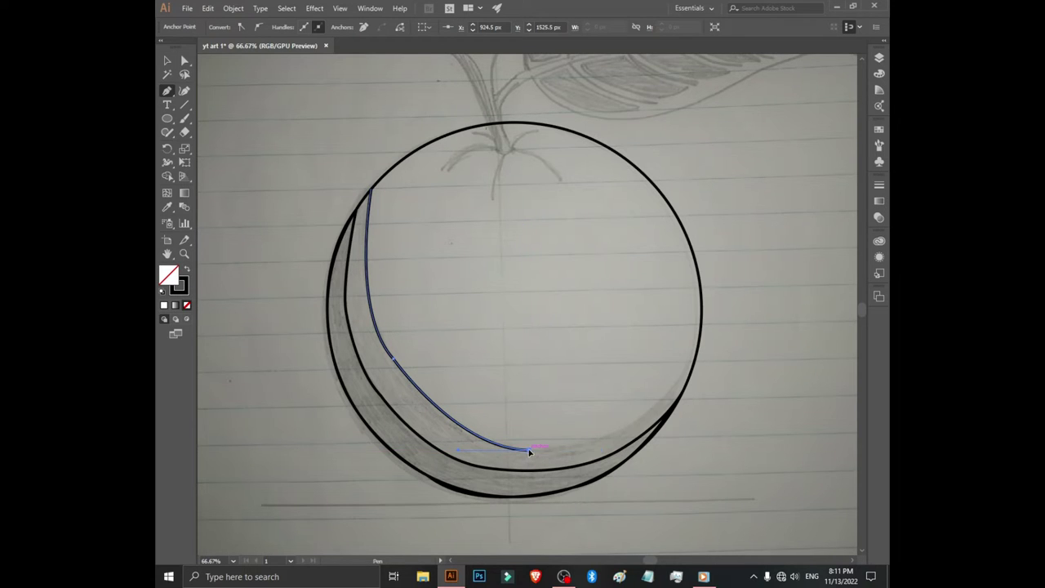
pyautogui.moveTo(653, 408); pyautogui.dragTo(663, 400)
pyautogui.click(634, 421)
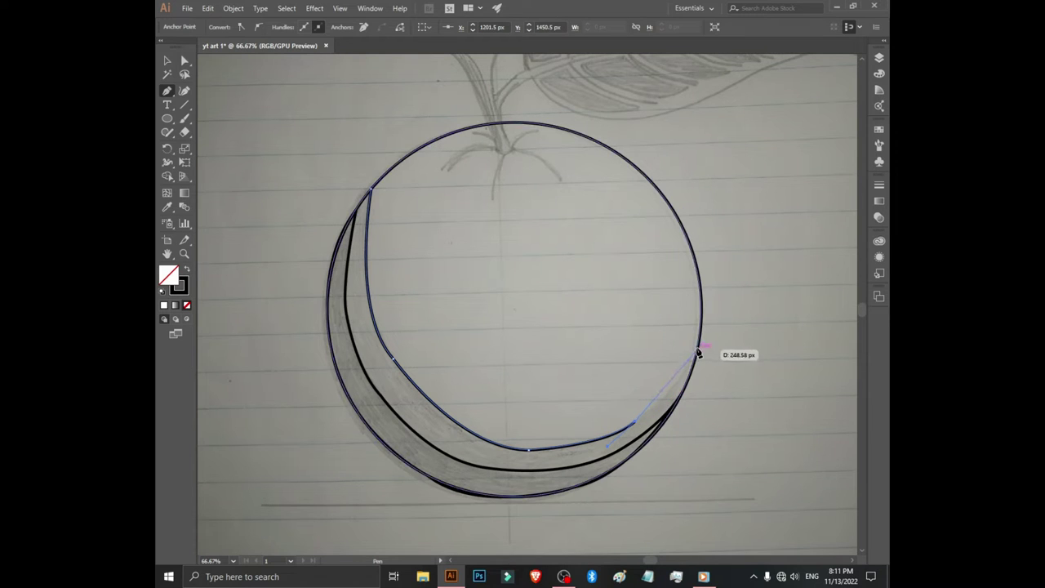
# Extend the line up the apple's right edge and curve it back along the outer circle's bottom.
pyautogui.click(698, 353)
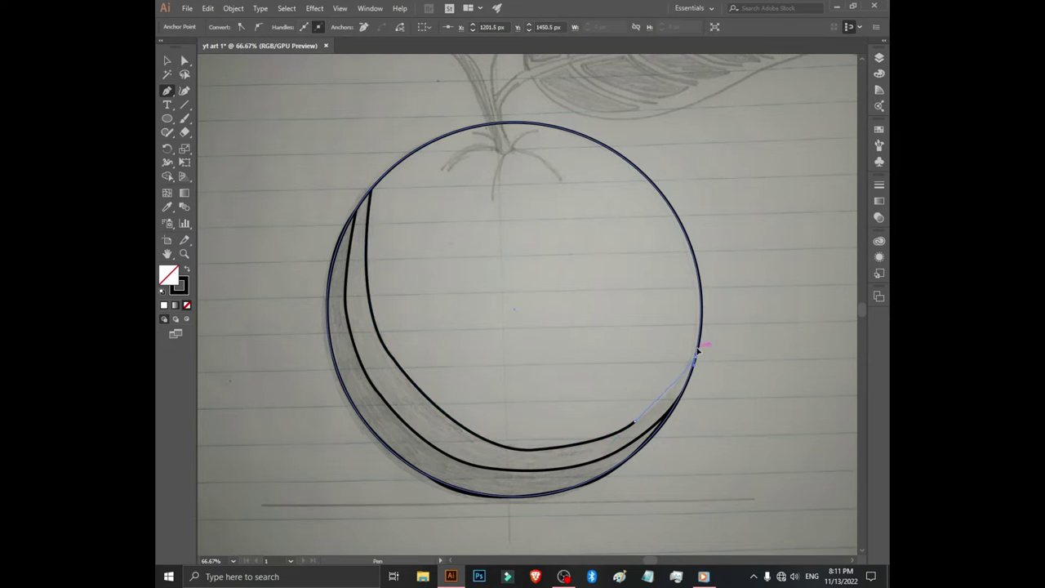
pyautogui.moveTo(698, 351); pyautogui.dragTo(713, 329)
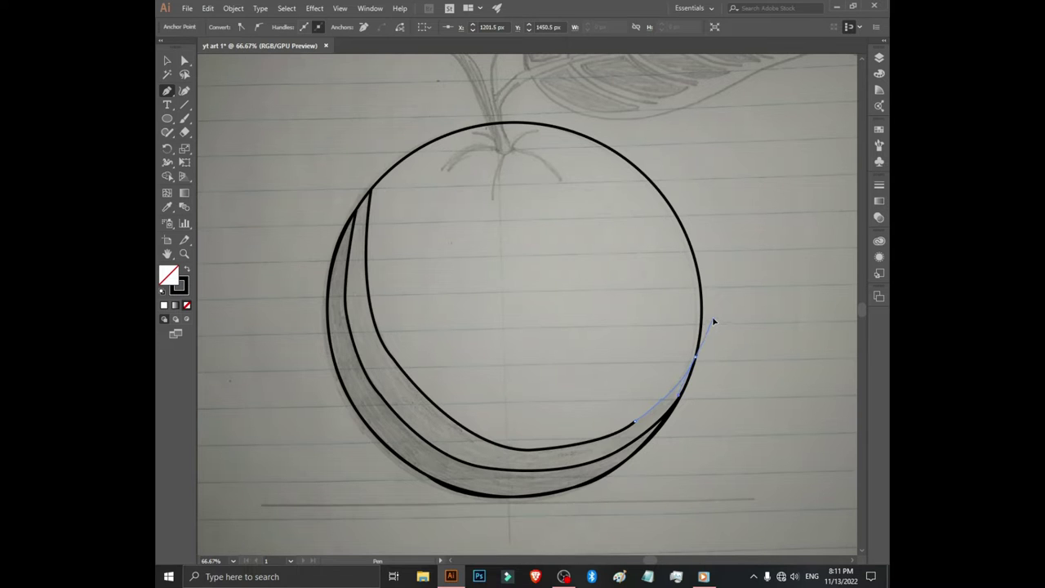
pyautogui.moveTo(715, 320); pyautogui.dragTo(715, 322)
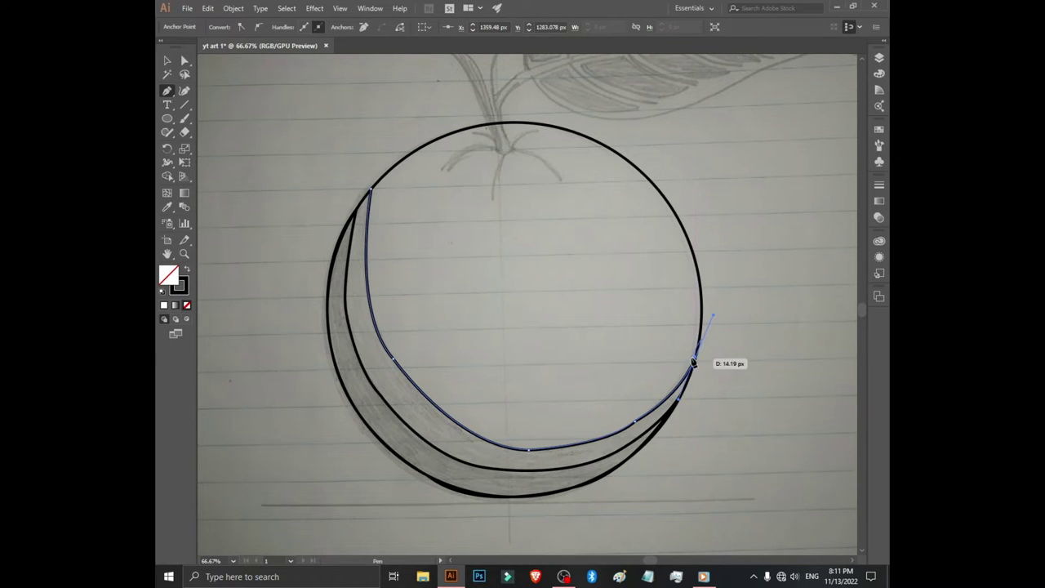
pyautogui.moveTo(687, 385)
pyautogui.mouseDown()
pyautogui.moveTo(659, 438)
pyautogui.moveTo(666, 423)
pyautogui.mouseUp()
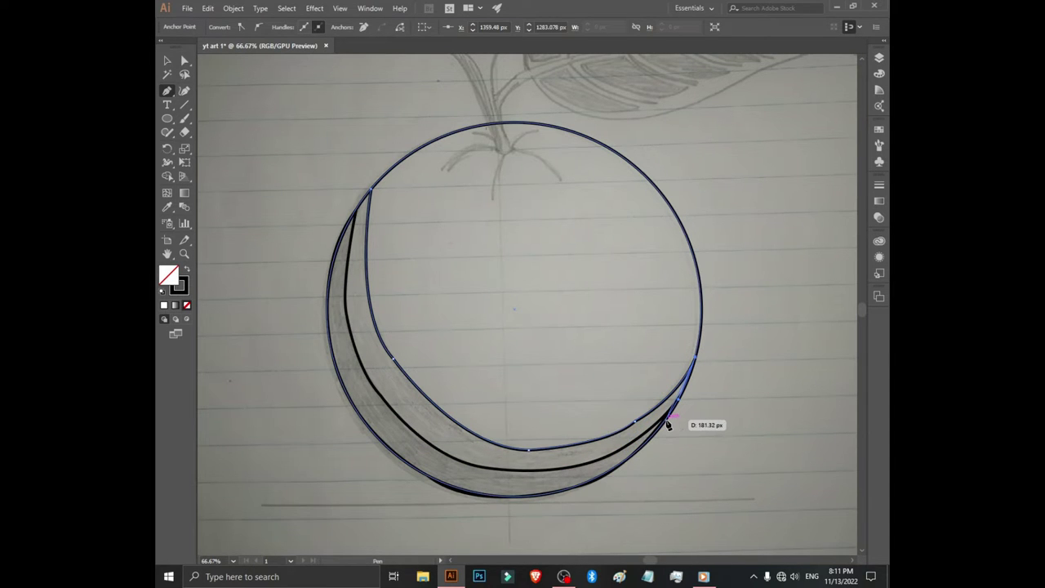
pyautogui.moveTo(667, 423); pyautogui.dragTo(567, 490)
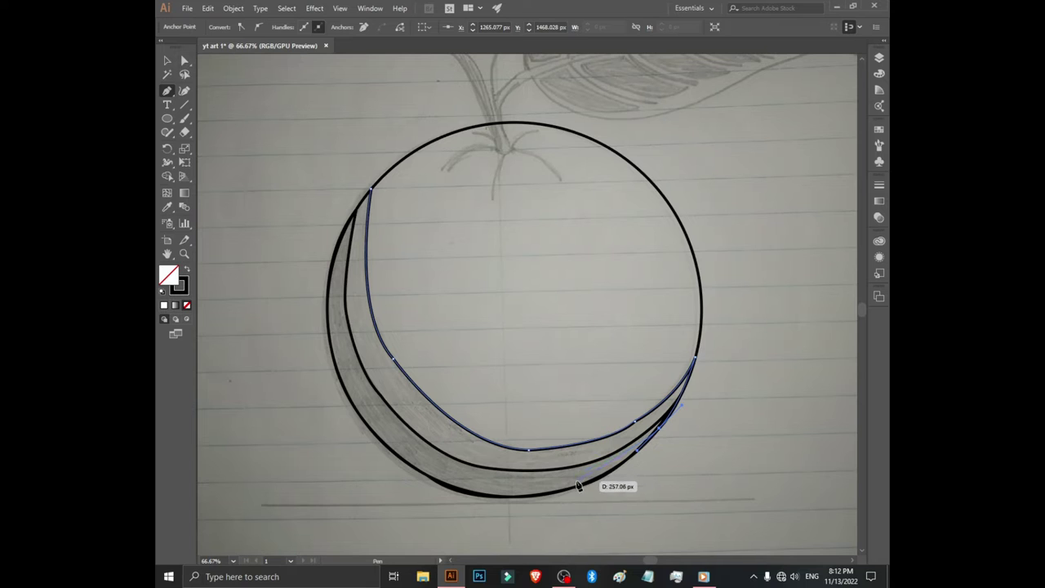
pyautogui.moveTo(566, 490); pyautogui.dragTo(493, 491)
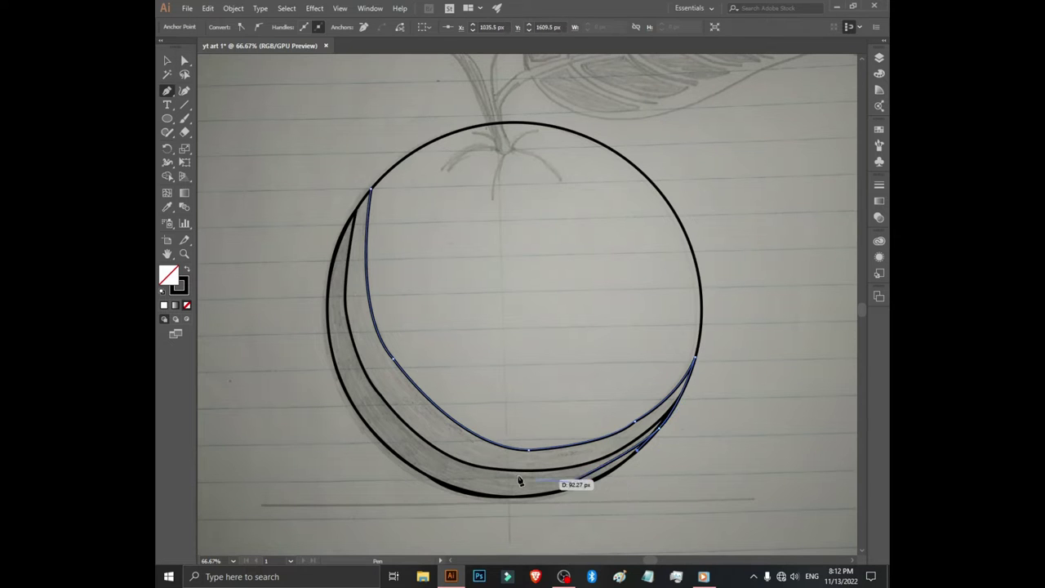
# Run the outline along the bottom and up the left edge, closing it at its start point.
pyautogui.click(491, 486)
pyautogui.click(422, 455)
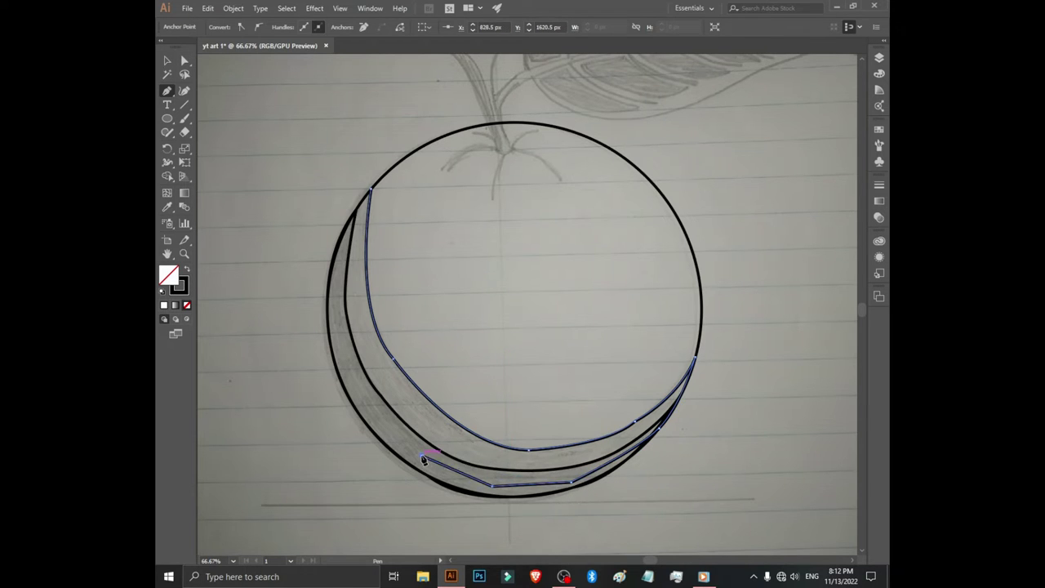
pyautogui.click(355, 377)
pyautogui.click(335, 280)
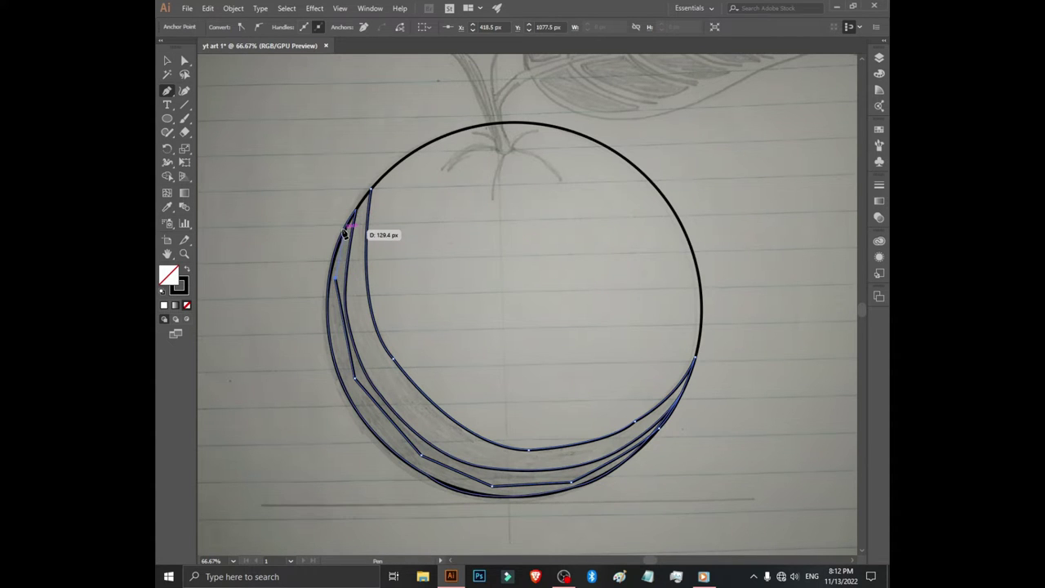
pyautogui.moveTo(345, 245); pyautogui.dragTo(344, 233)
pyautogui.moveTo(370, 191); pyautogui.dragTo(372, 196)
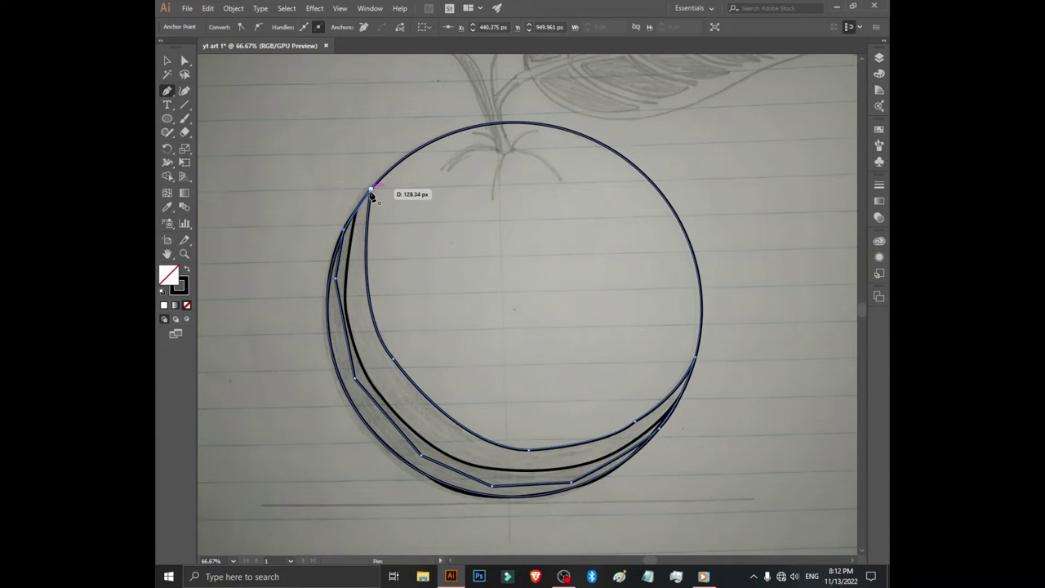
pyautogui.keyDown('ctrl'); pyautogui.click(379, 188); pyautogui.keyUp('ctrl')
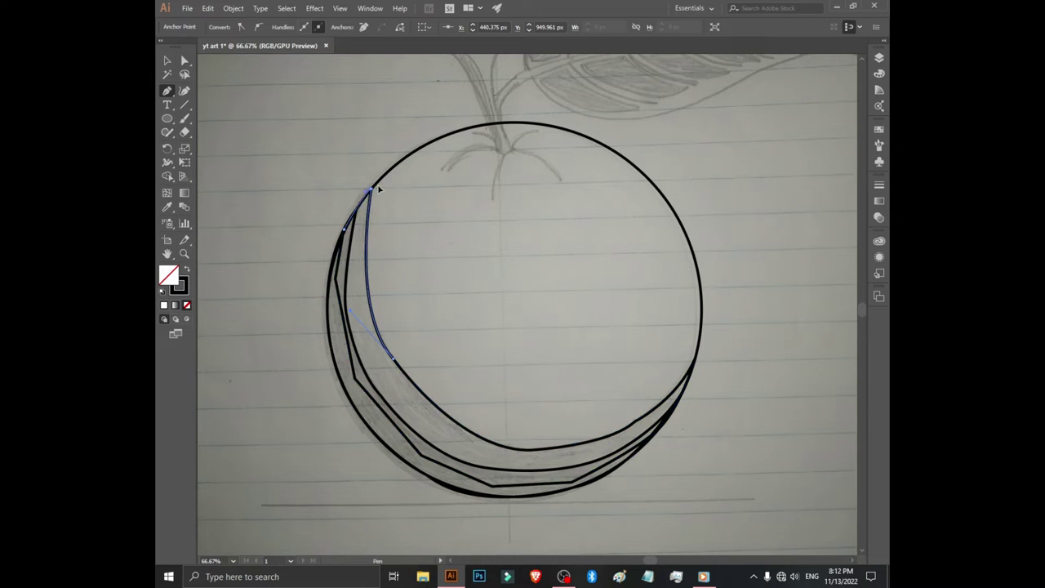
pyautogui.keyDown('ctrl'); pyautogui.click(379, 188); pyautogui.keyUp('ctrl')
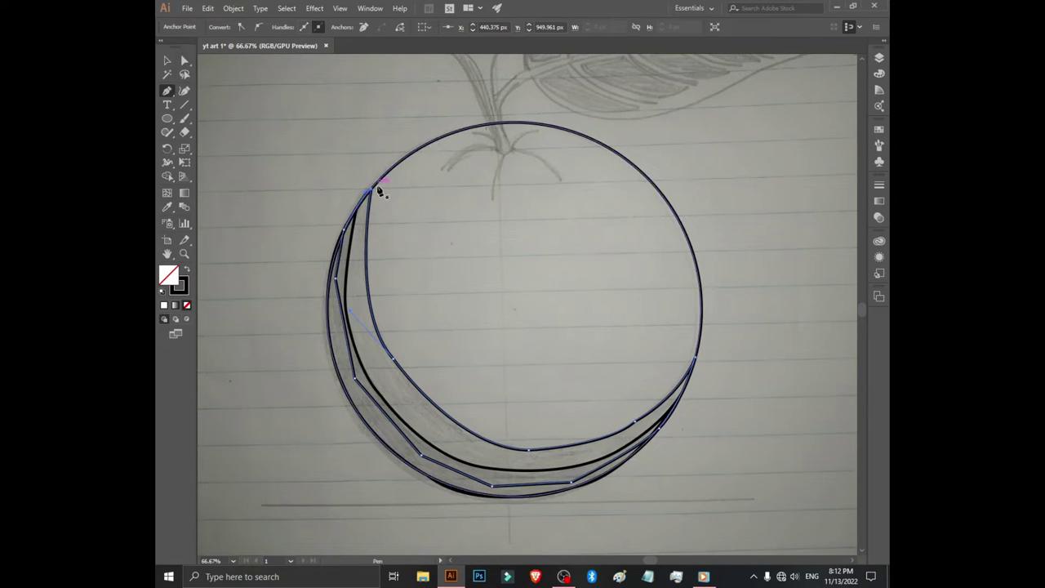
pyautogui.keyDown('ctrl'); pyautogui.click(313, 137); pyautogui.keyUp('ctrl')
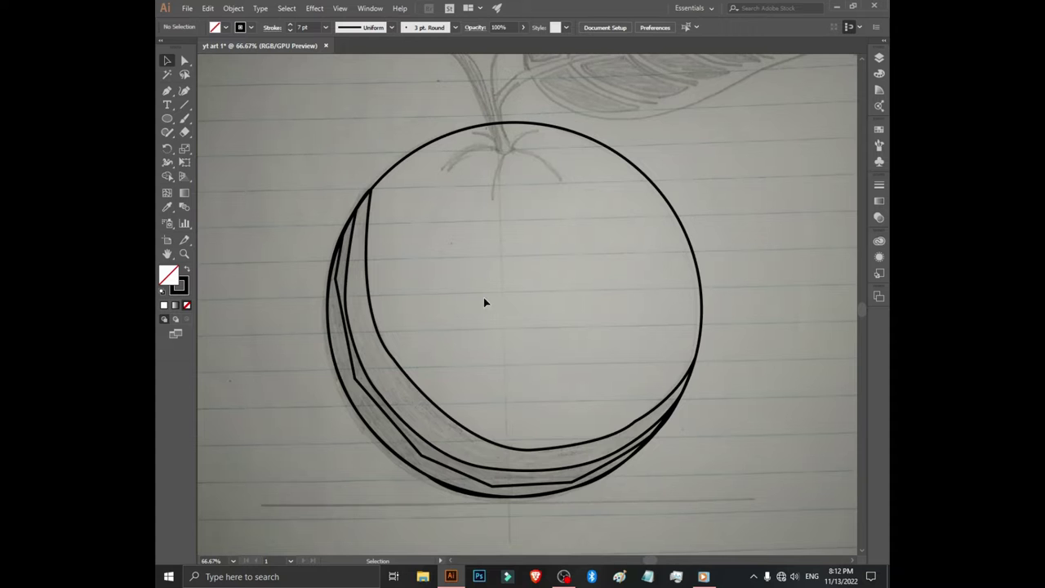
# Pan up to the stem and trace its oval top opening and sides down to the base.
pyautogui.moveTo(498, 189); pyautogui.dragTo(480, 379)
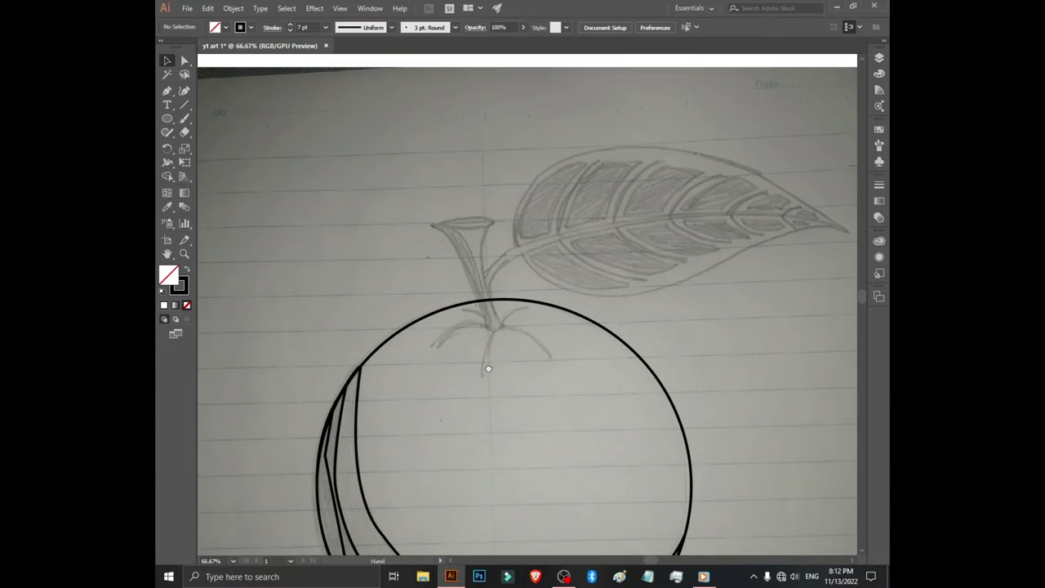
pyautogui.click(167, 90)
pyautogui.click(432, 226)
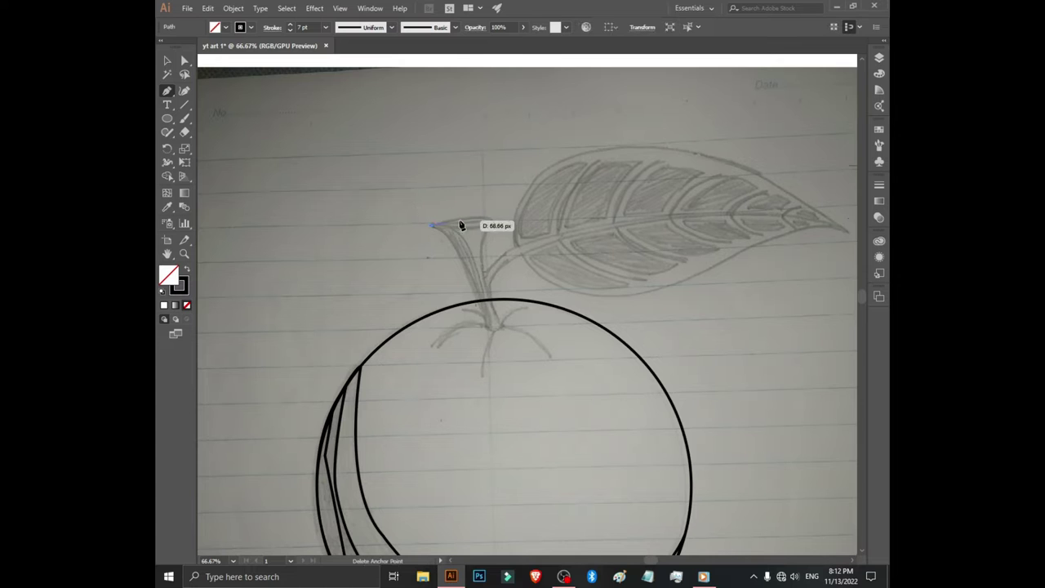
pyautogui.click(492, 222)
pyautogui.moveTo(509, 235); pyautogui.dragTo(433, 229)
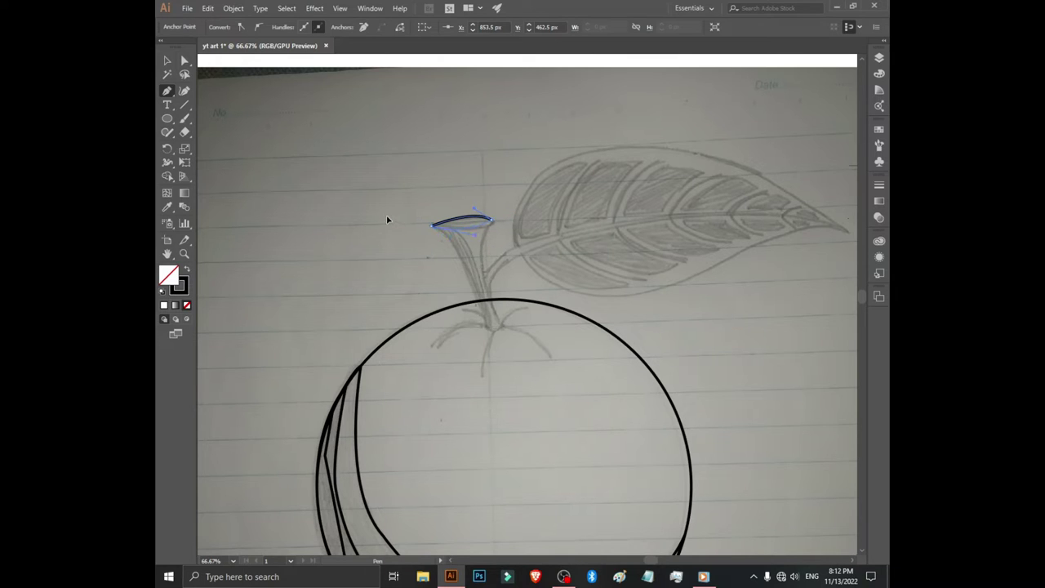
pyautogui.click(433, 226)
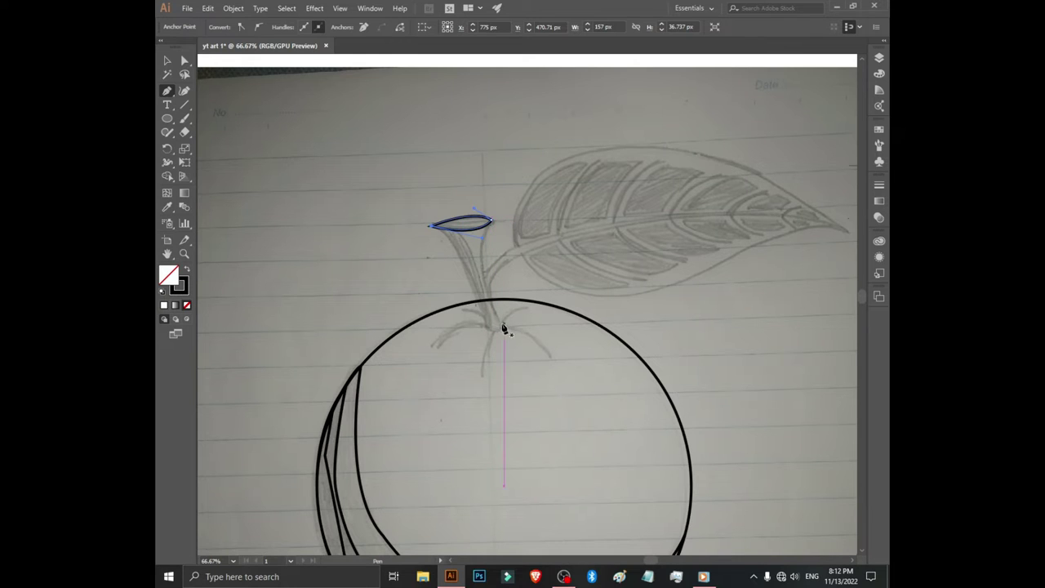
pyautogui.moveTo(492, 325)
pyautogui.mouseDown()
pyautogui.moveTo(489, 338)
pyautogui.moveTo(453, 241)
pyautogui.moveTo(405, 216)
pyautogui.moveTo(433, 229)
pyautogui.moveTo(494, 224)
pyautogui.moveTo(505, 327)
pyautogui.mouseUp()
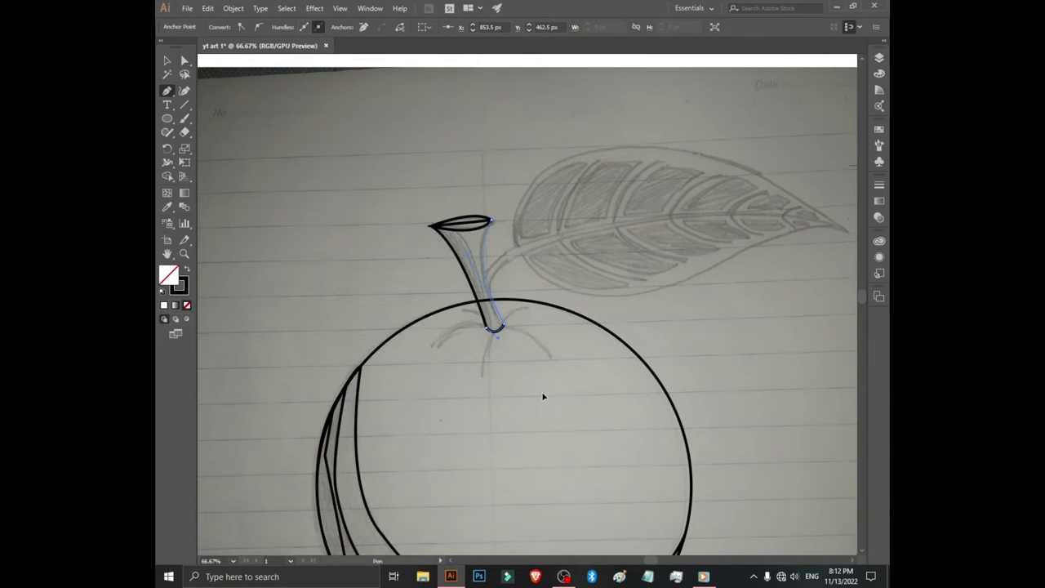
pyautogui.press('v')
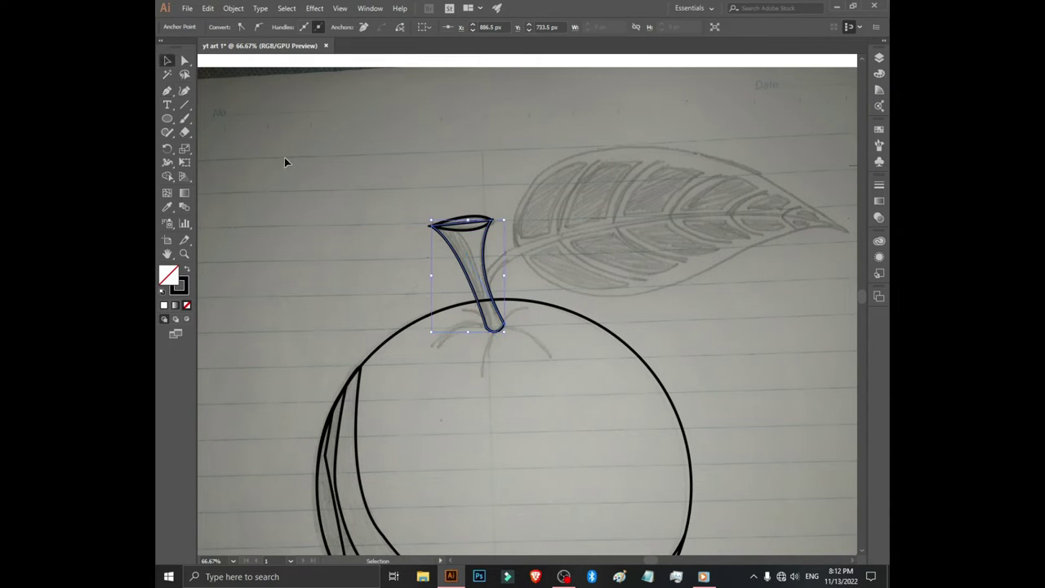
pyautogui.click(284, 158)
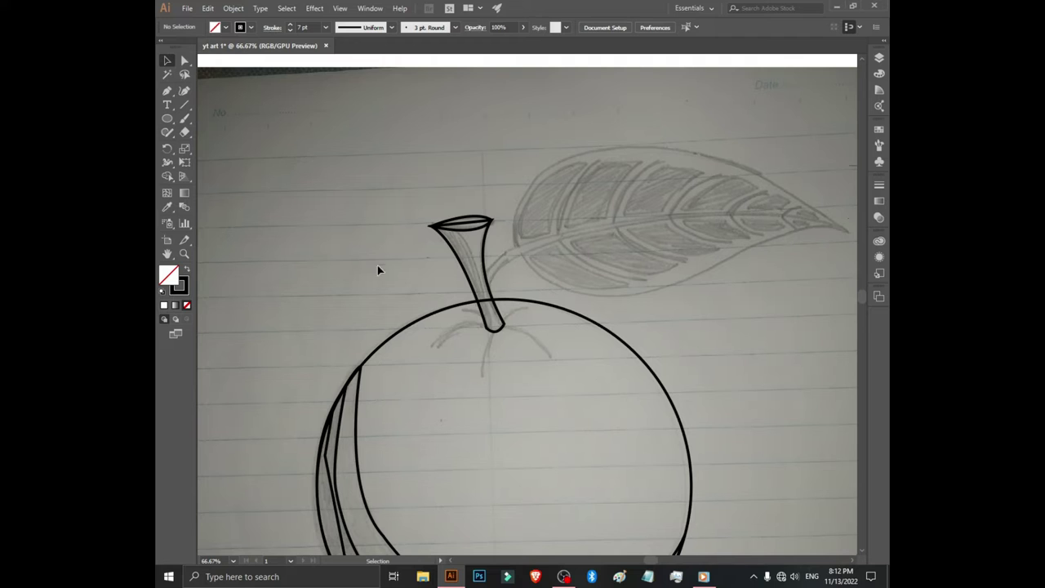
pyautogui.click(167, 91)
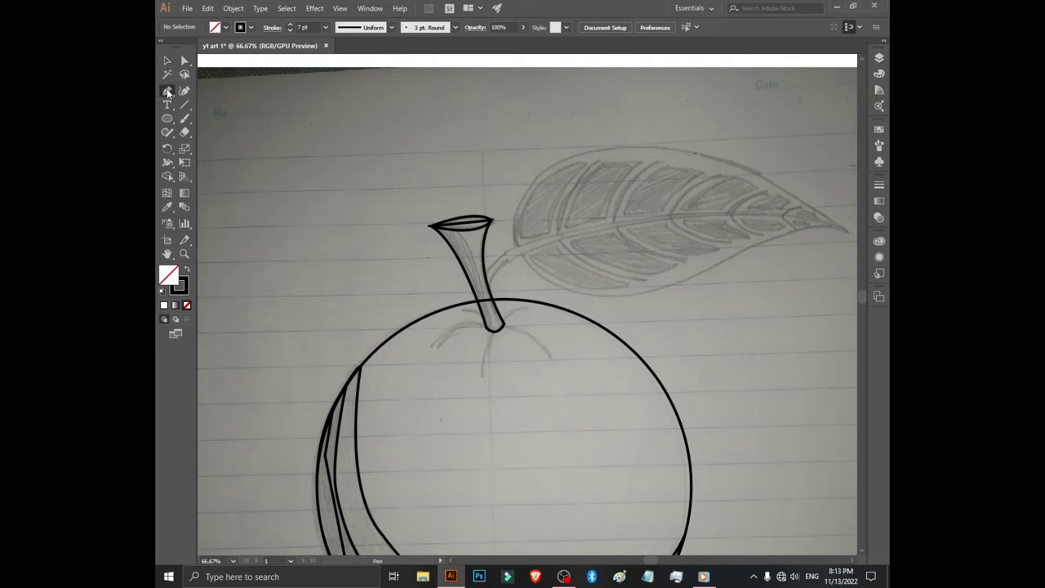
# Draw a curved stroke leftward and a stroke downward from the stem base.
pyautogui.click(485, 330)
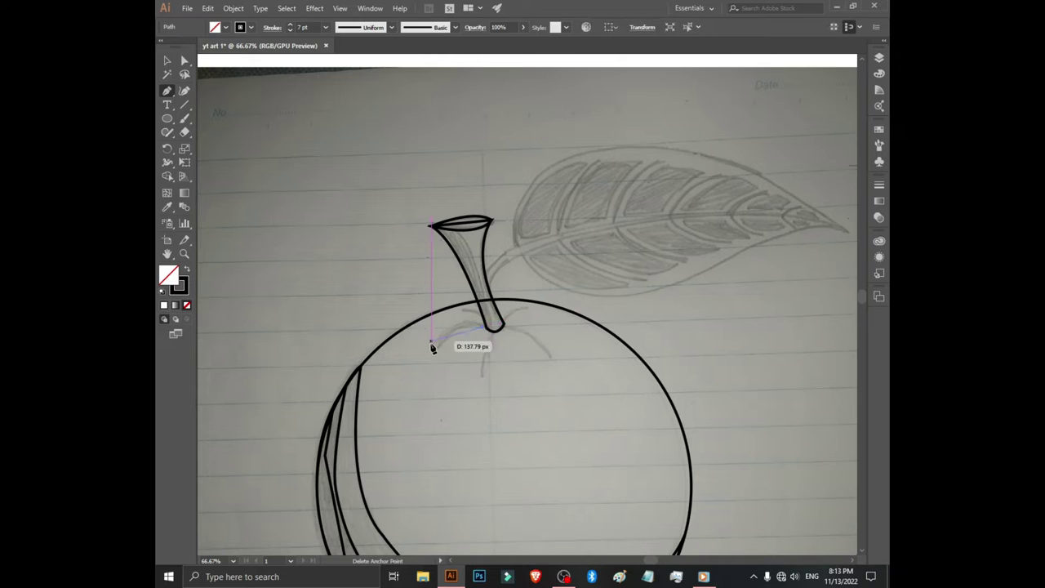
pyautogui.moveTo(432, 343); pyautogui.dragTo(432, 363)
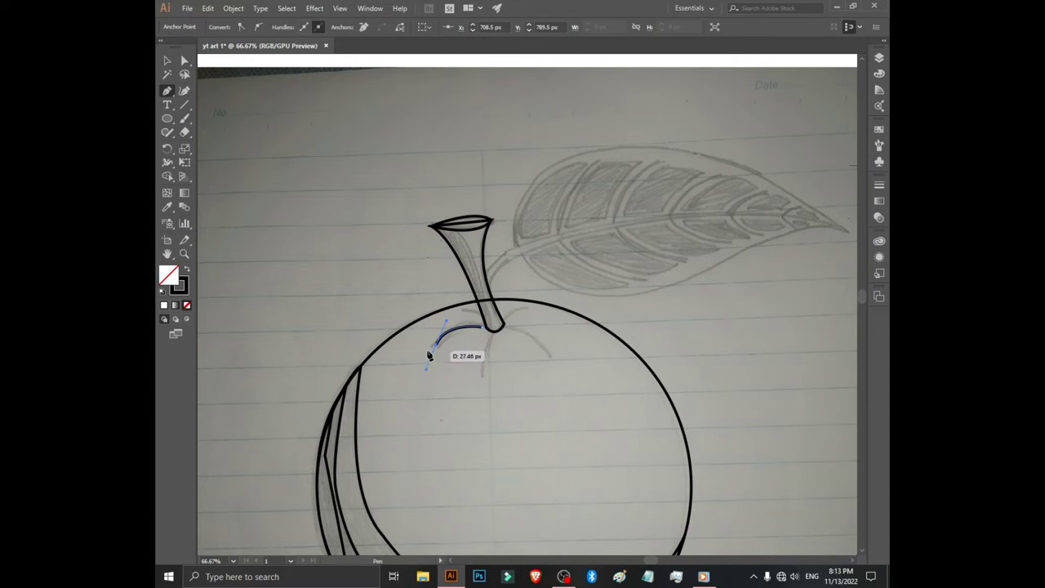
pyautogui.moveTo(426, 371); pyautogui.dragTo(430, 350)
pyautogui.press('v')
pyautogui.click(403, 298)
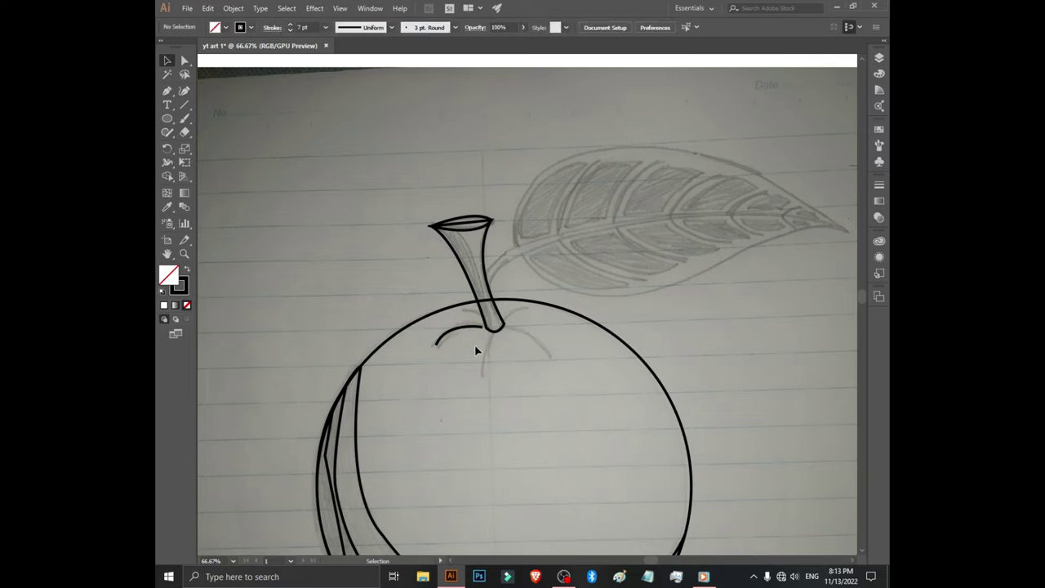
pyautogui.press('p')
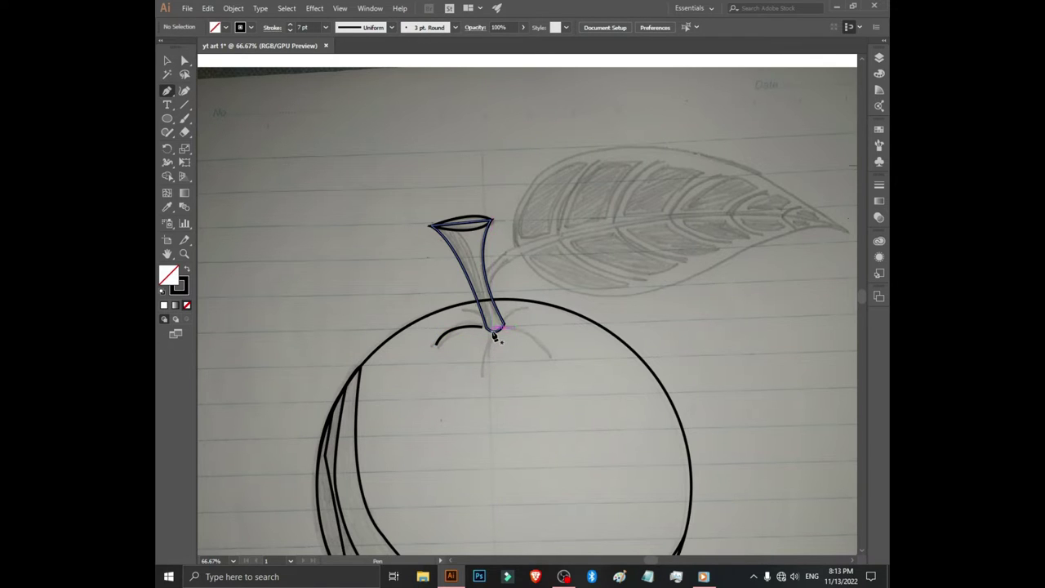
pyautogui.click(492, 330)
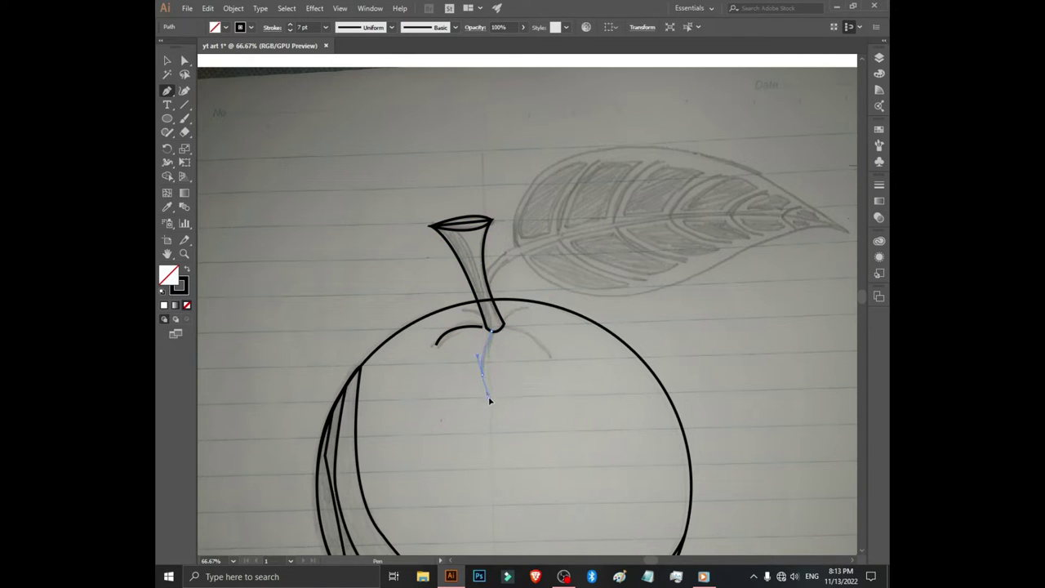
pyautogui.moveTo(490, 400); pyautogui.dragTo(491, 403)
pyautogui.press('v')
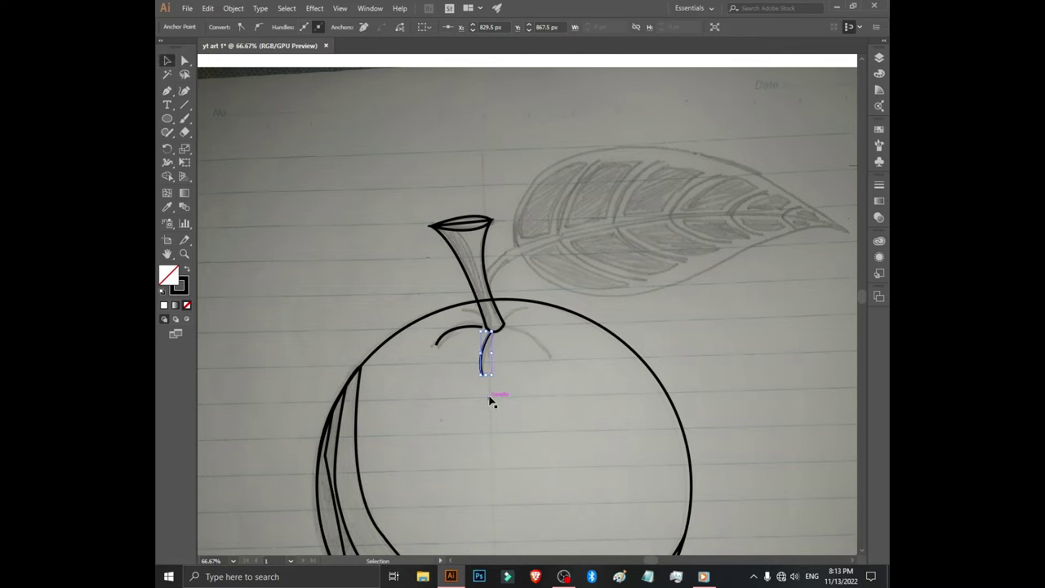
pyautogui.click(677, 323)
# Add a rightward curve bending down and a short up-right stroke from the stem base.
pyautogui.press('p')
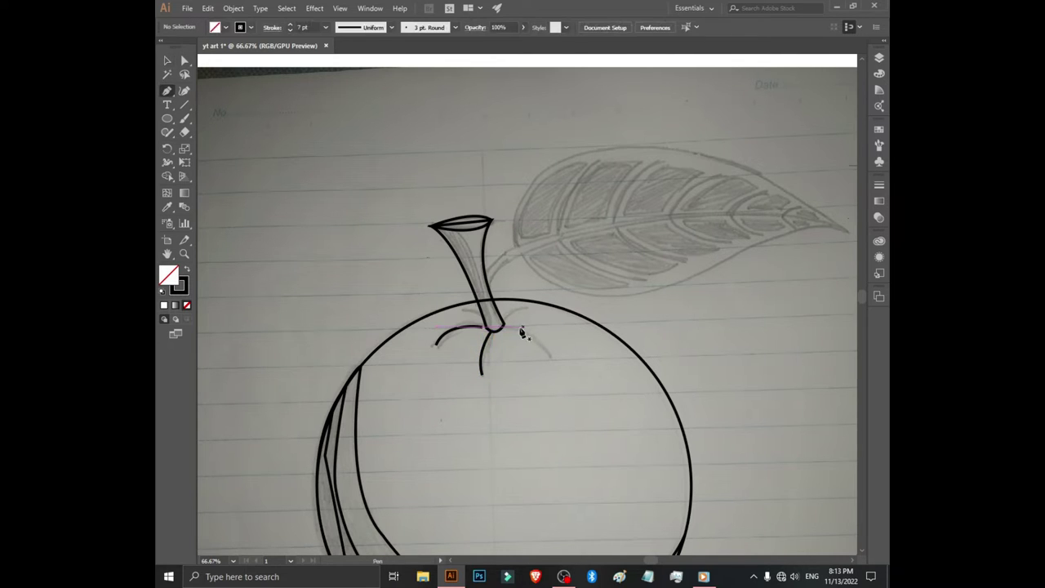
pyautogui.moveTo(505, 328); pyautogui.dragTo(550, 358)
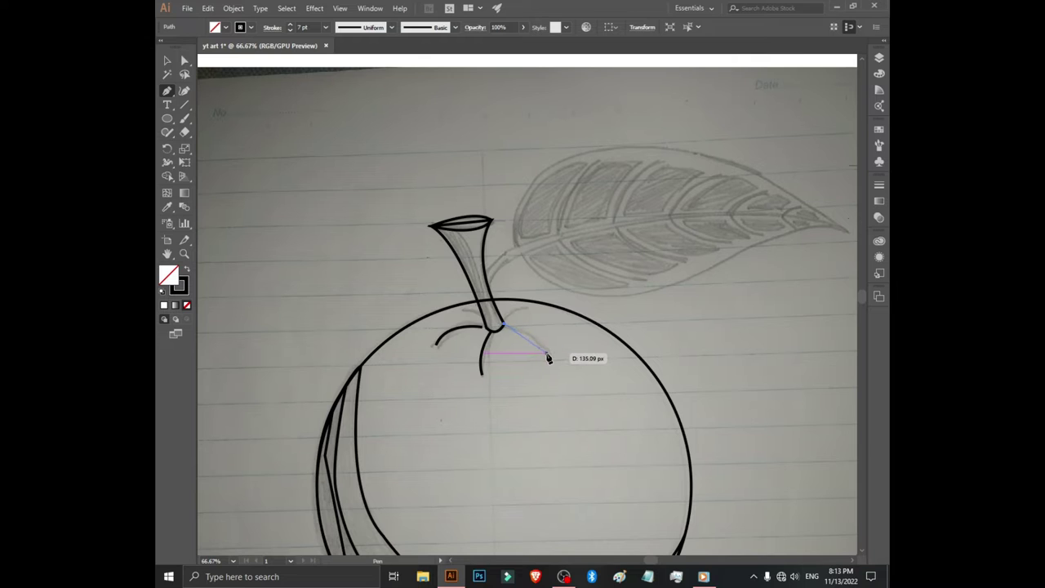
pyautogui.moveTo(555, 377); pyautogui.dragTo(556, 380)
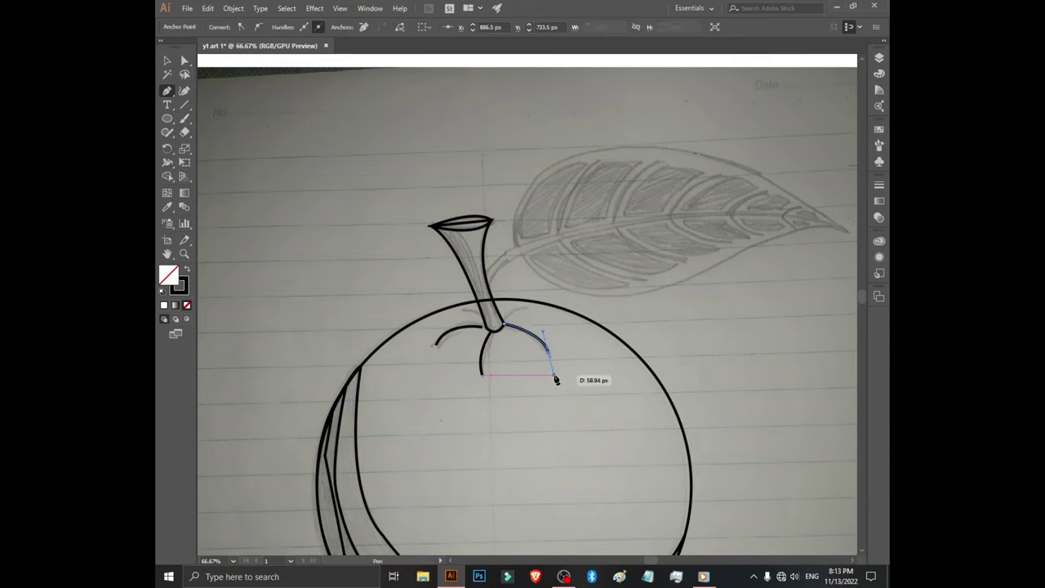
pyautogui.press('v')
pyautogui.click(705, 333)
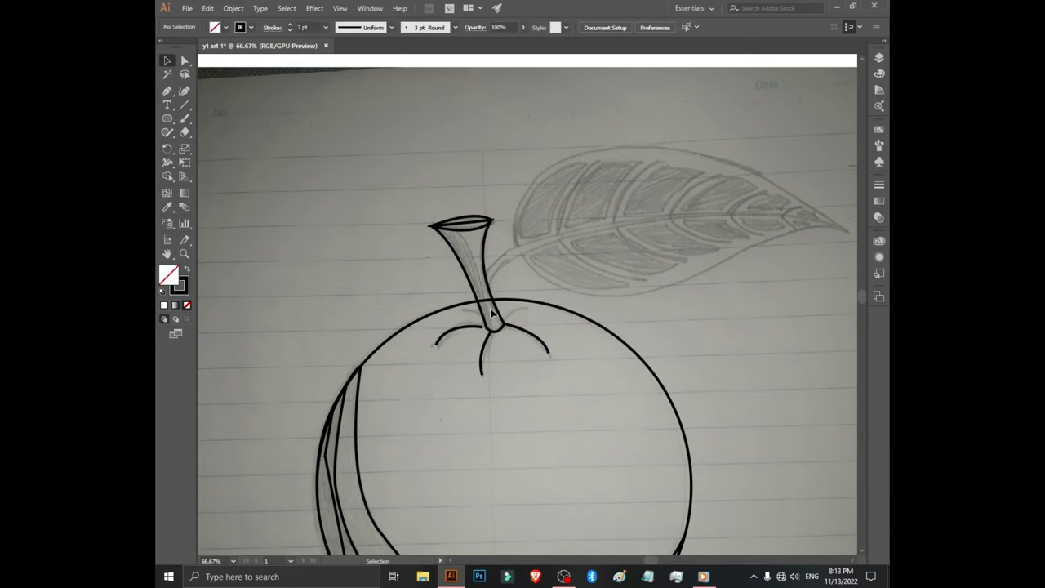
pyautogui.press('p')
pyautogui.moveTo(506, 319); pyautogui.dragTo(538, 306)
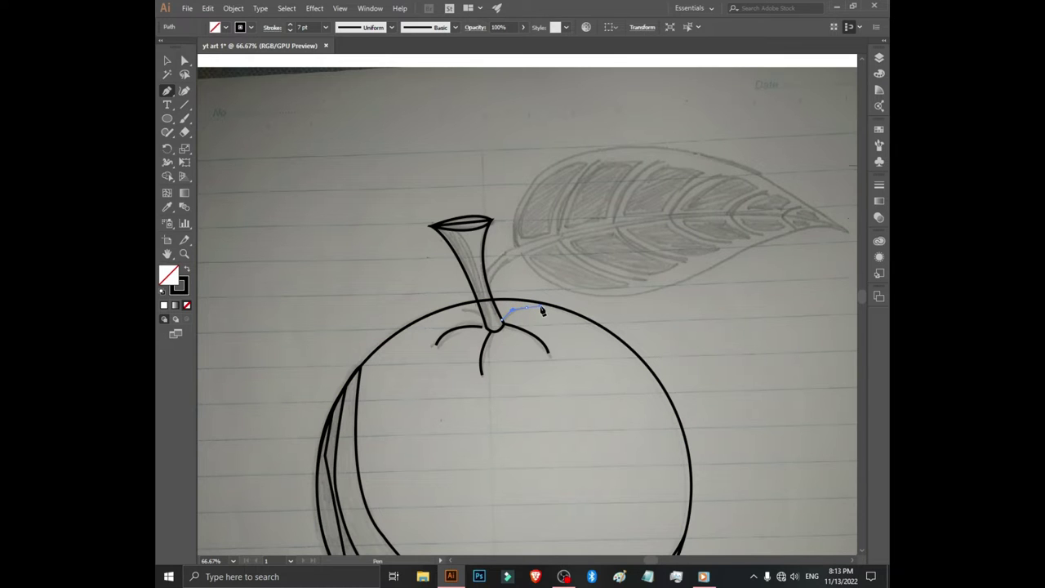
pyautogui.press('v')
pyautogui.click(650, 323)
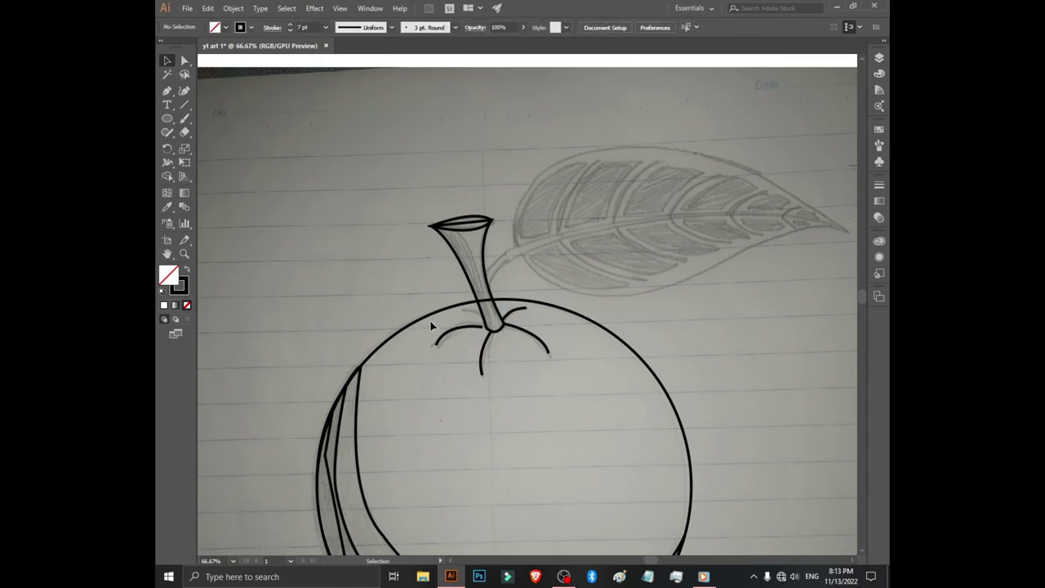
pyautogui.press('p')
# Add a short upper-left stroke from the stem base and nudge the left curve slightly right and down.
pyautogui.click(493, 324)
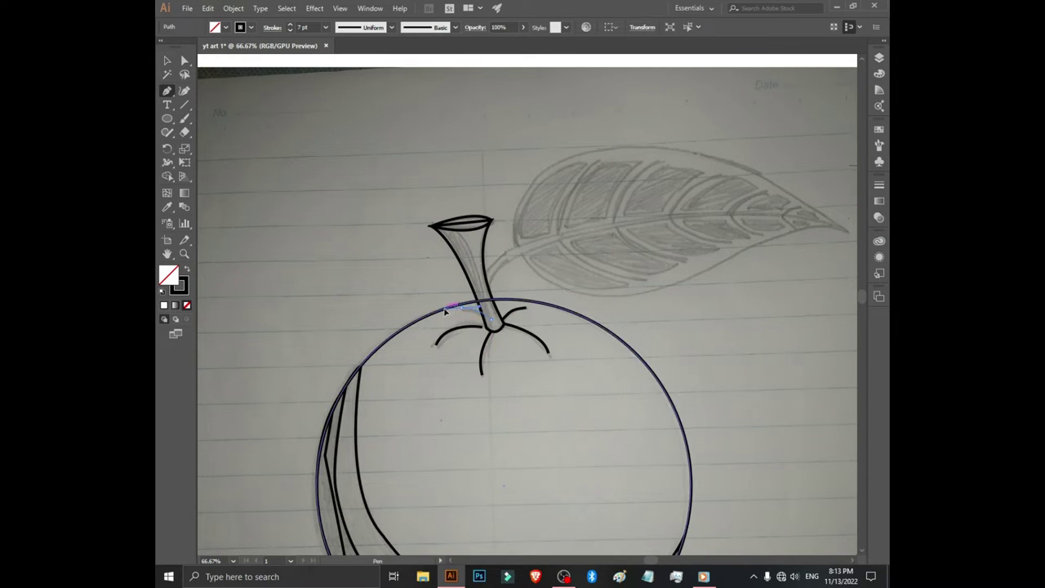
pyautogui.click(460, 310)
pyautogui.press('v')
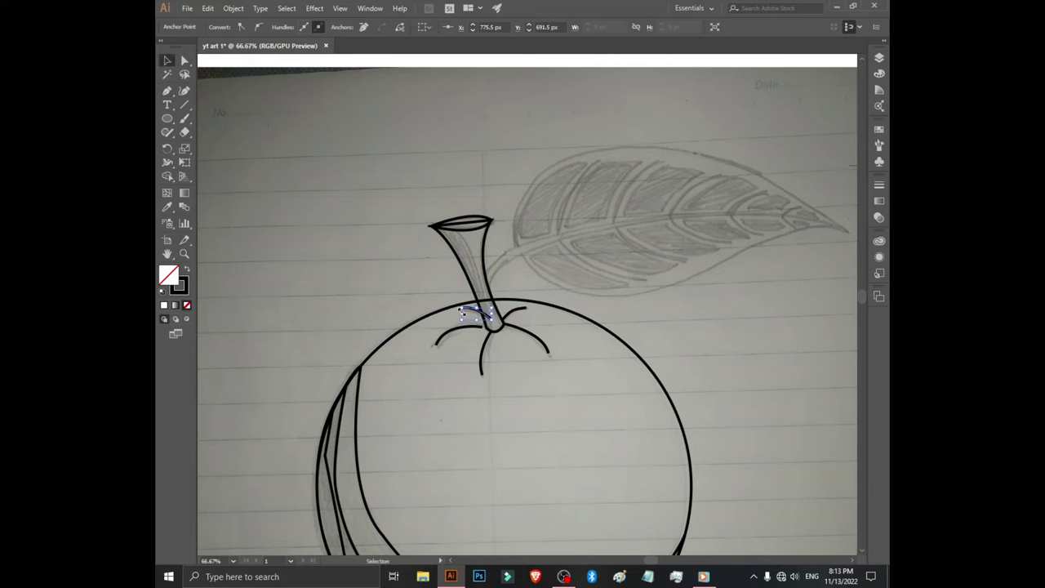
pyautogui.click(744, 328)
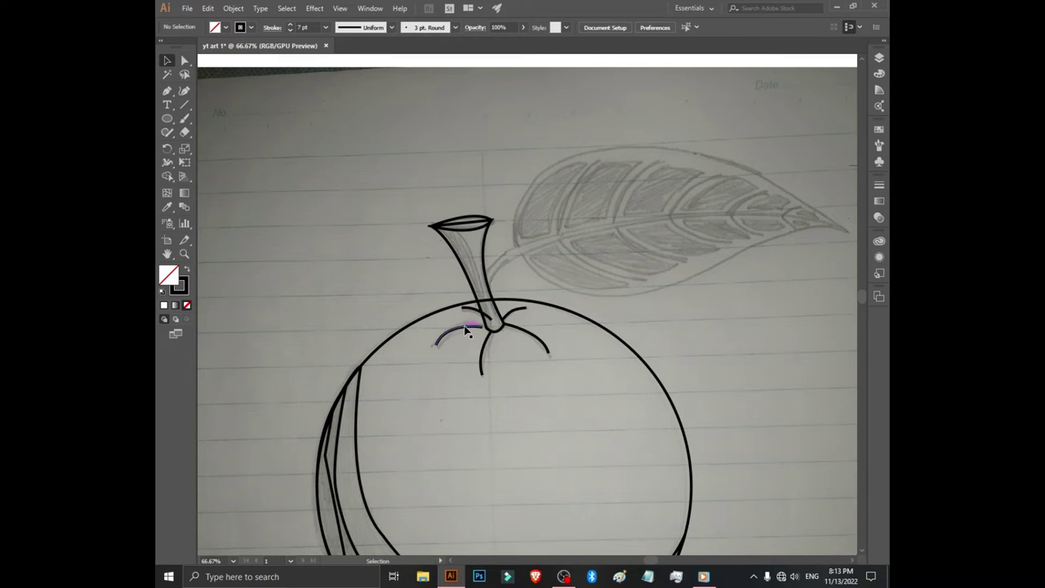
pyautogui.click(467, 329)
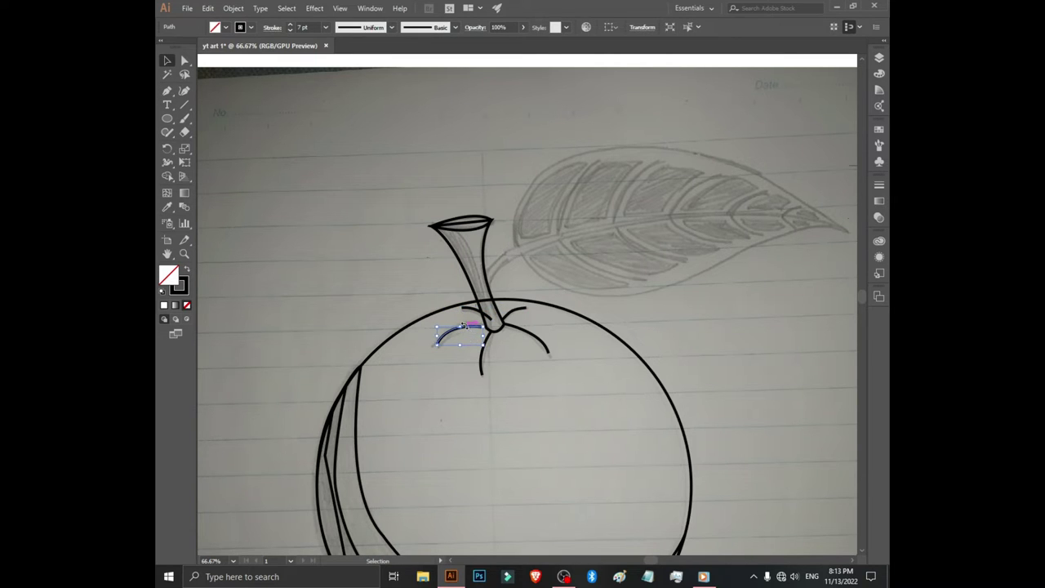
pyautogui.moveTo(462, 325); pyautogui.dragTo(465, 328)
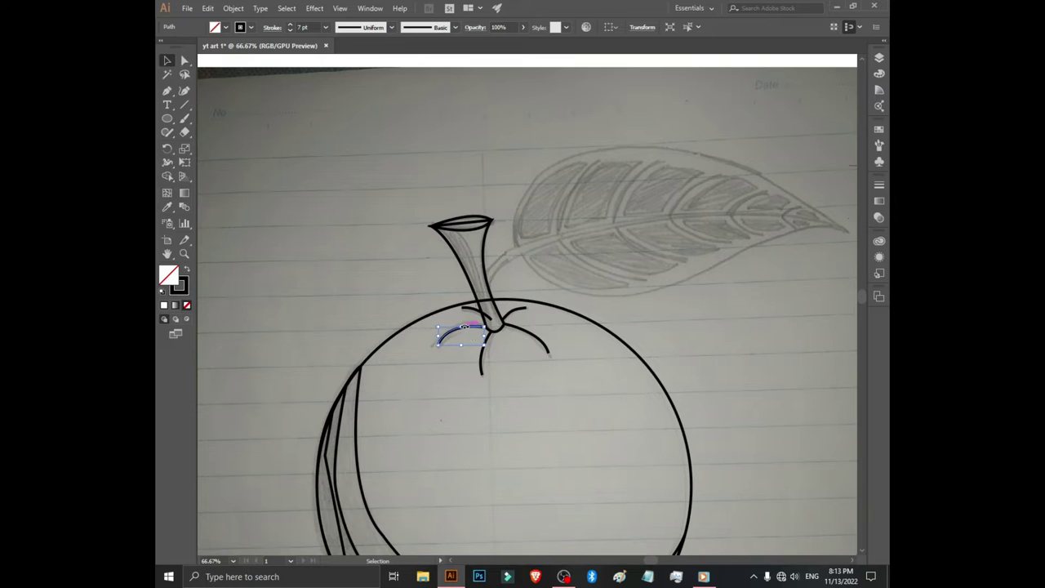
pyautogui.click(700, 346)
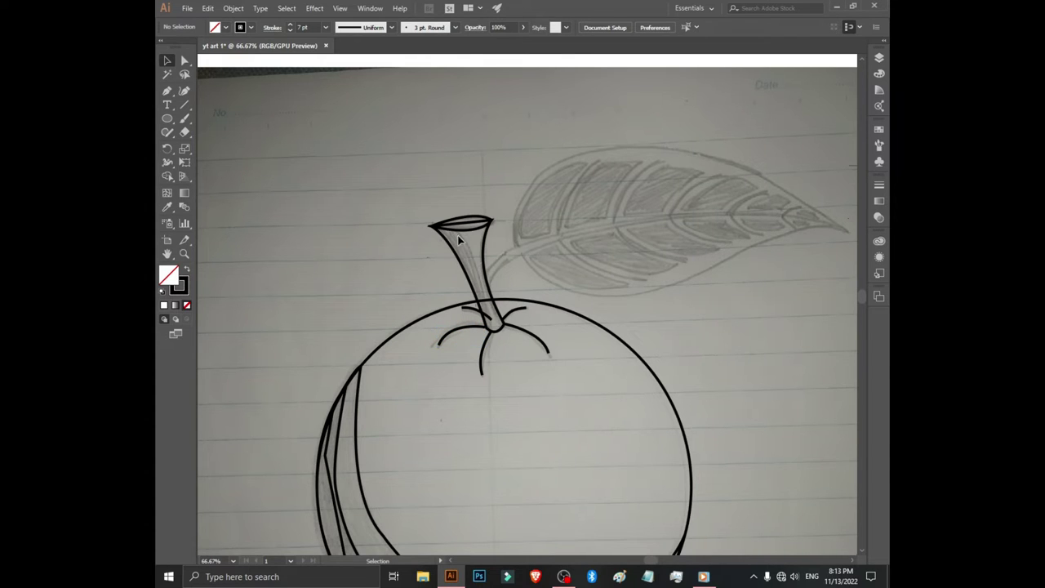
pyautogui.moveTo(511, 188); pyautogui.dragTo(441, 218)
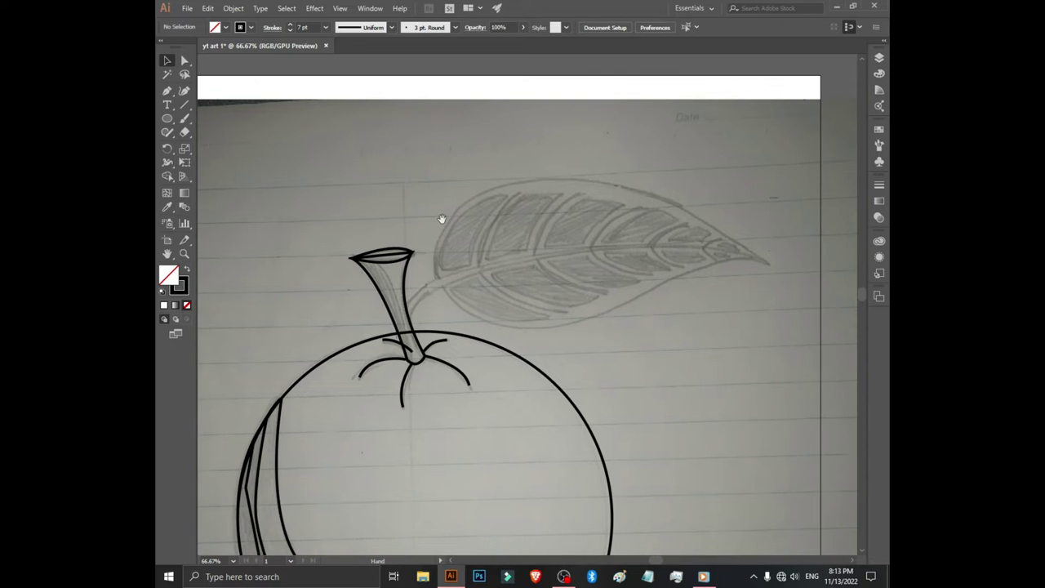
# Draw a long curved Pen path from the stem out to the leaf tip.
pyautogui.click(166, 91)
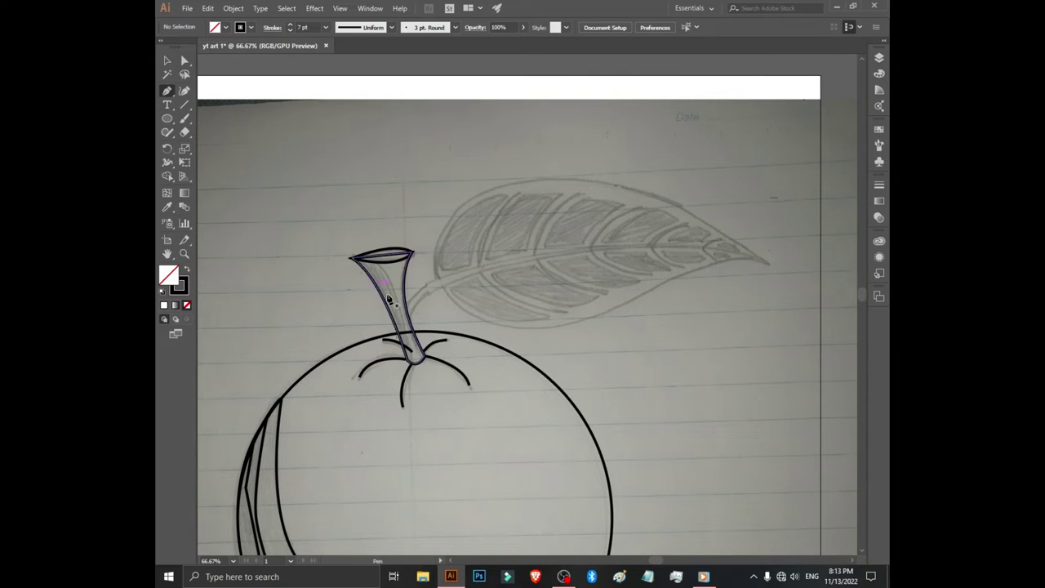
pyautogui.click(407, 308)
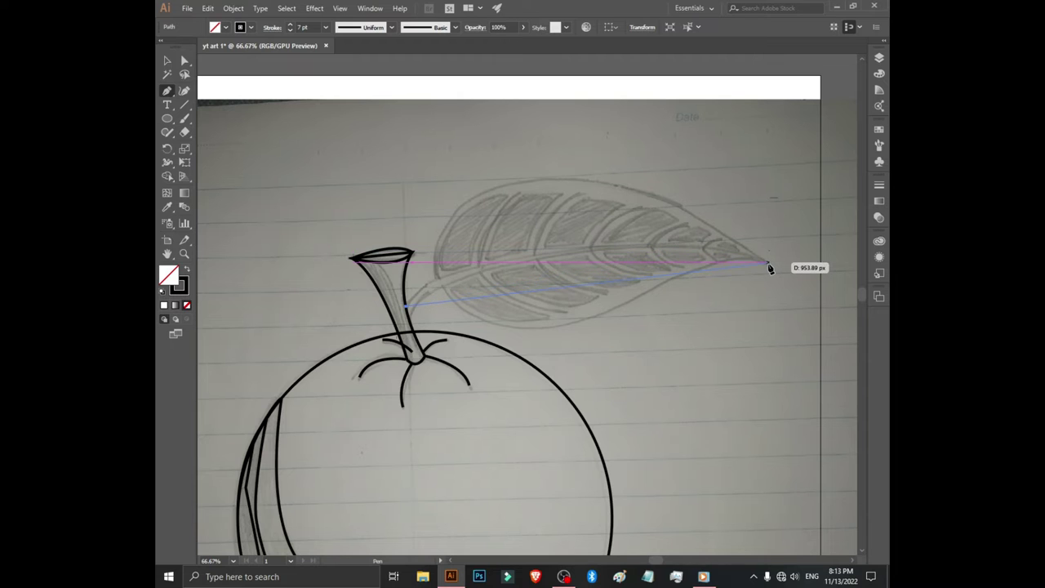
pyautogui.moveTo(770, 262)
pyautogui.mouseDown()
pyautogui.moveTo(867, 336)
pyautogui.moveTo(860, 345)
pyautogui.moveTo(843, 324)
pyautogui.mouseUp()
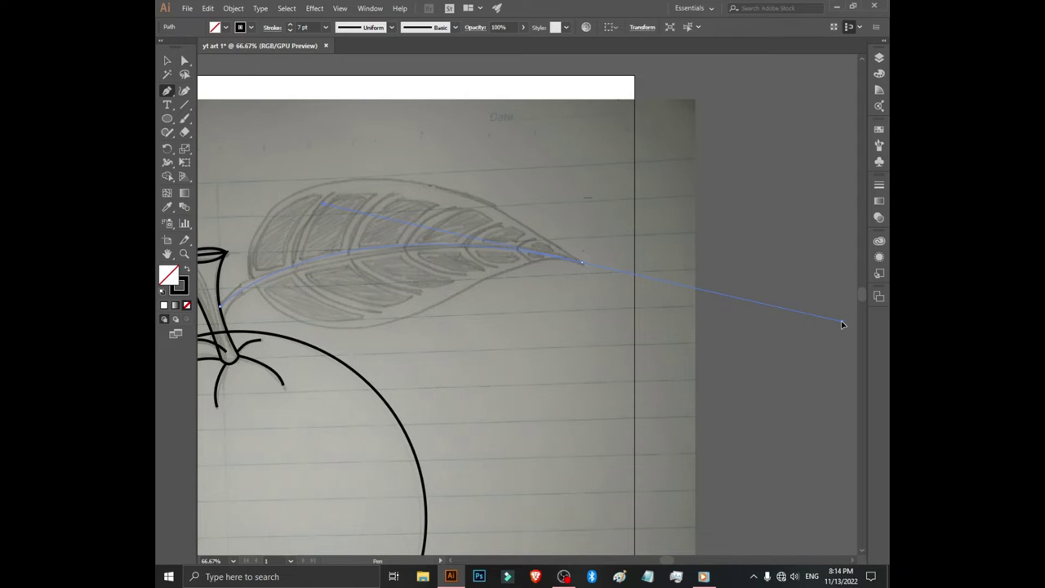
pyautogui.moveTo(843, 325); pyautogui.dragTo(843, 325)
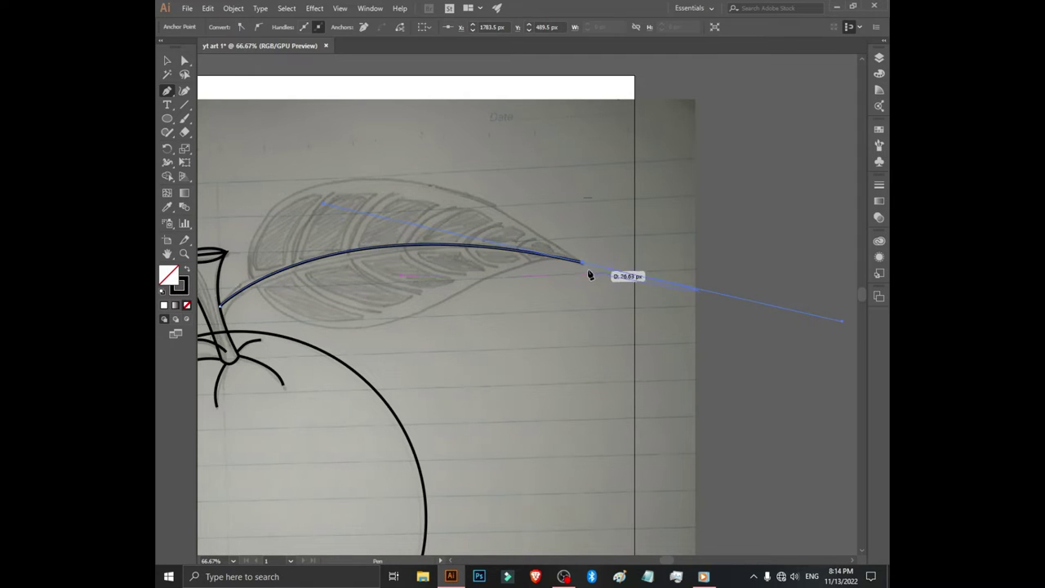
pyautogui.click(582, 262)
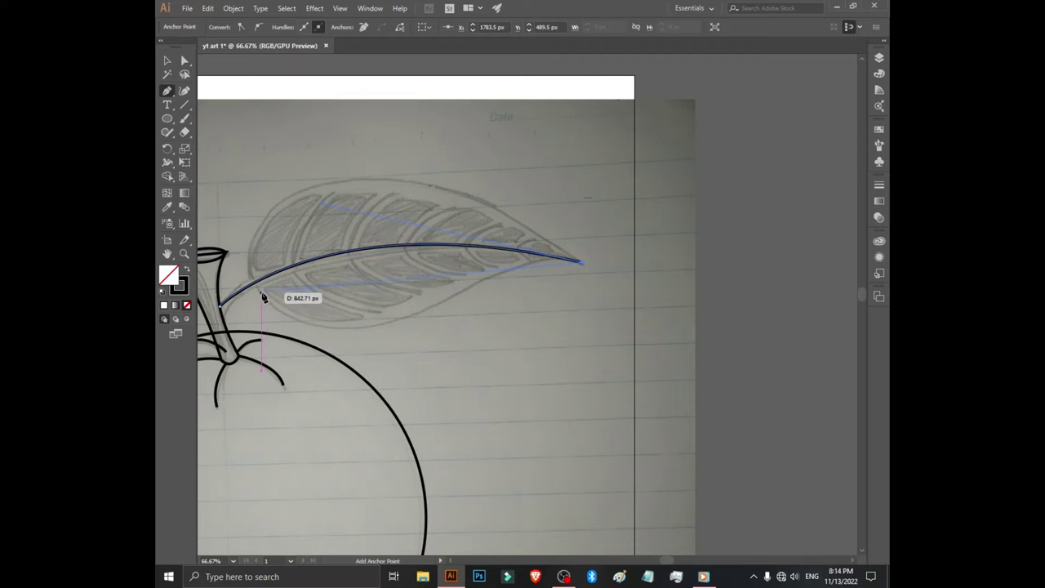
# Remove the handles at the midrib's stem-end anchor and finish the path.
pyautogui.moveTo(261, 294); pyautogui.dragTo(531, 296)
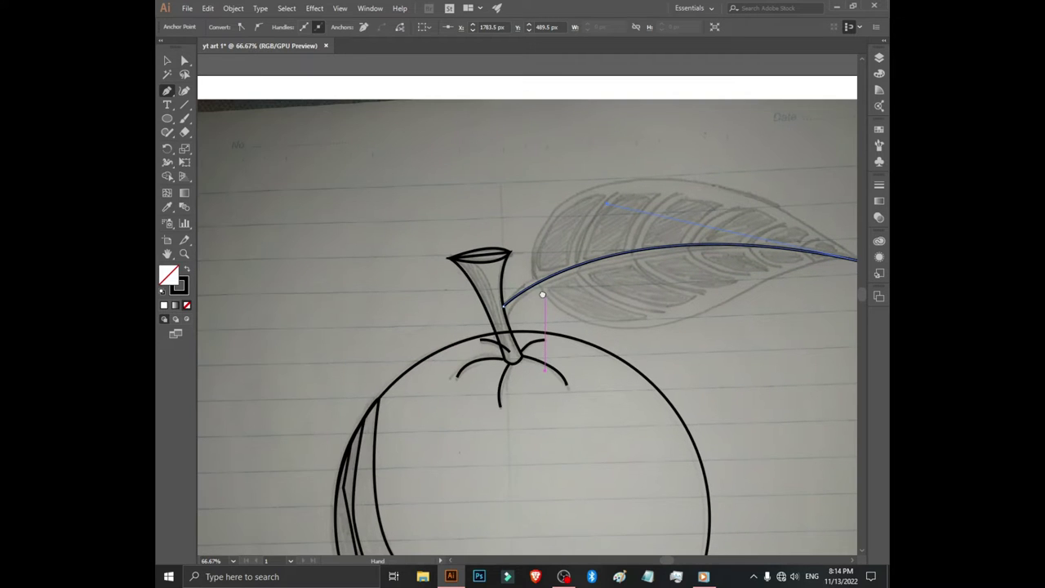
pyautogui.click(507, 320)
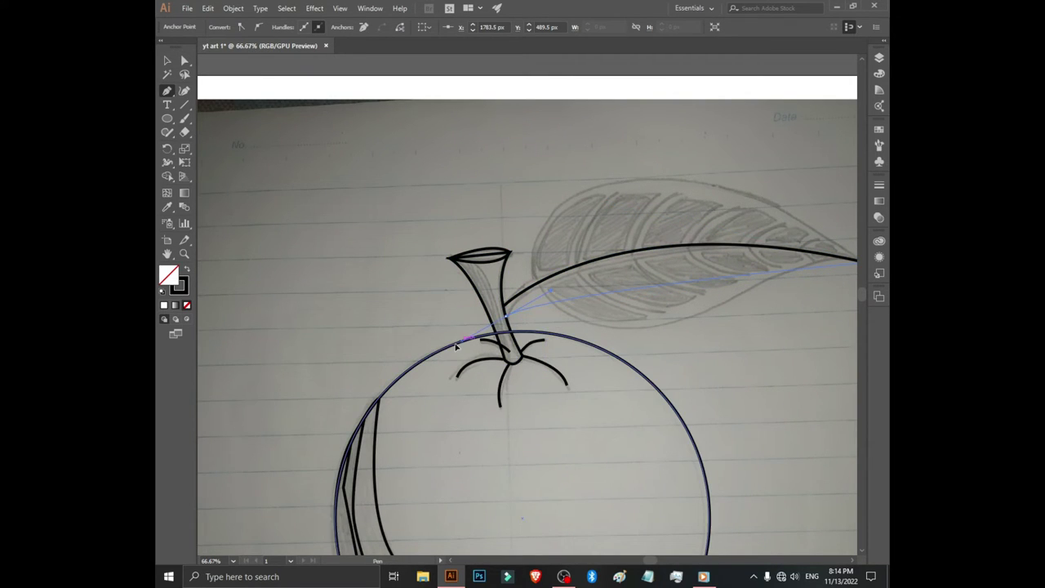
pyautogui.click(369, 430)
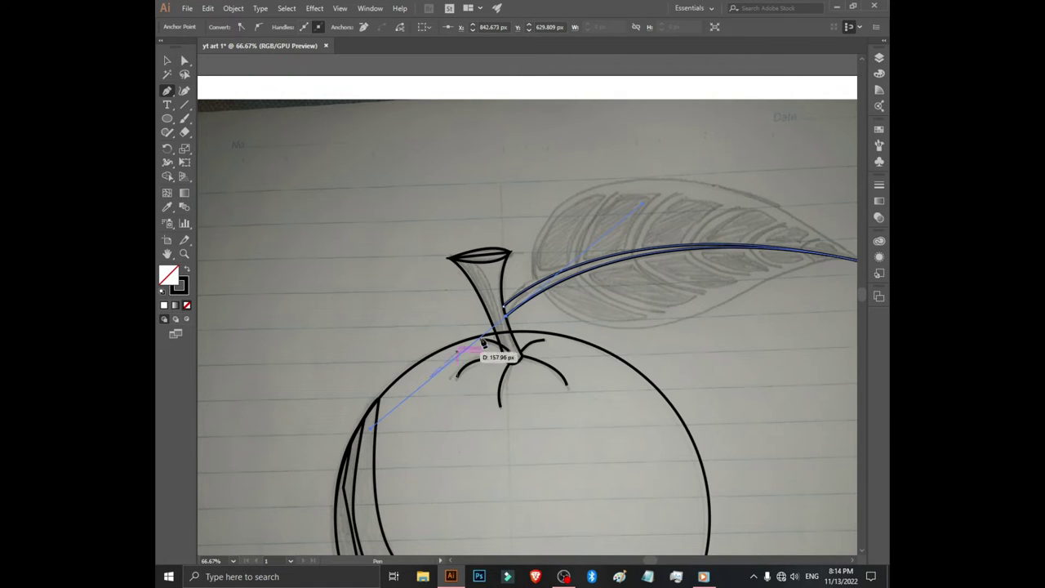
pyautogui.click(507, 320)
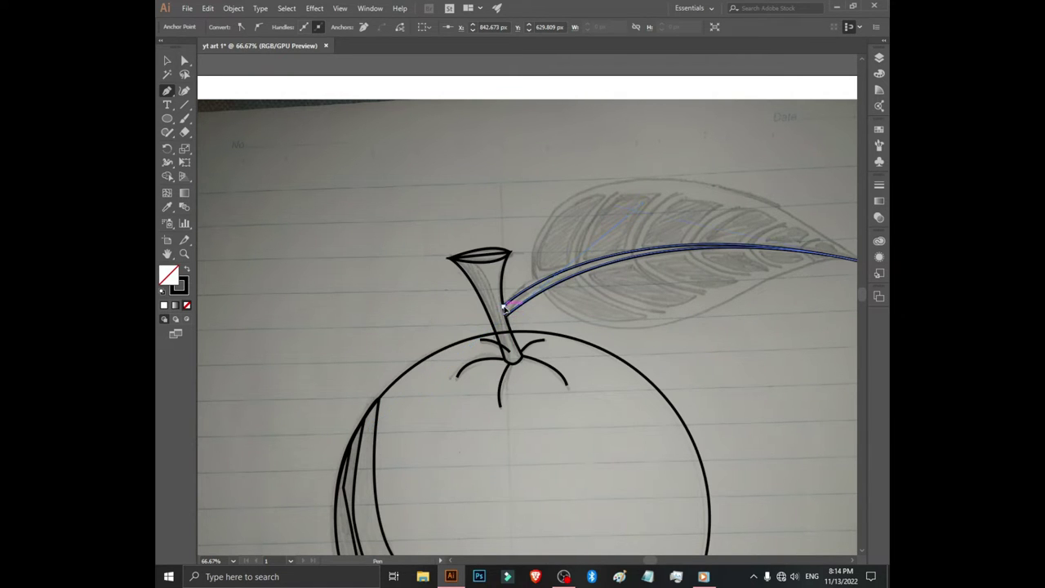
pyautogui.press('v')
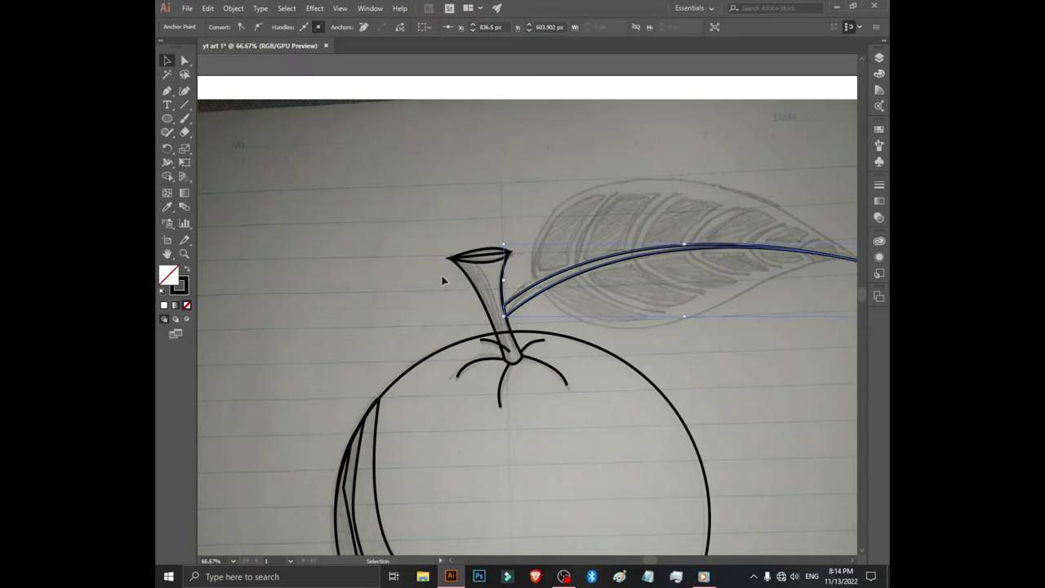
pyautogui.click(445, 282)
pyautogui.hscroll(3, 658, 357)
pyautogui.scroll(1, 697, 406)
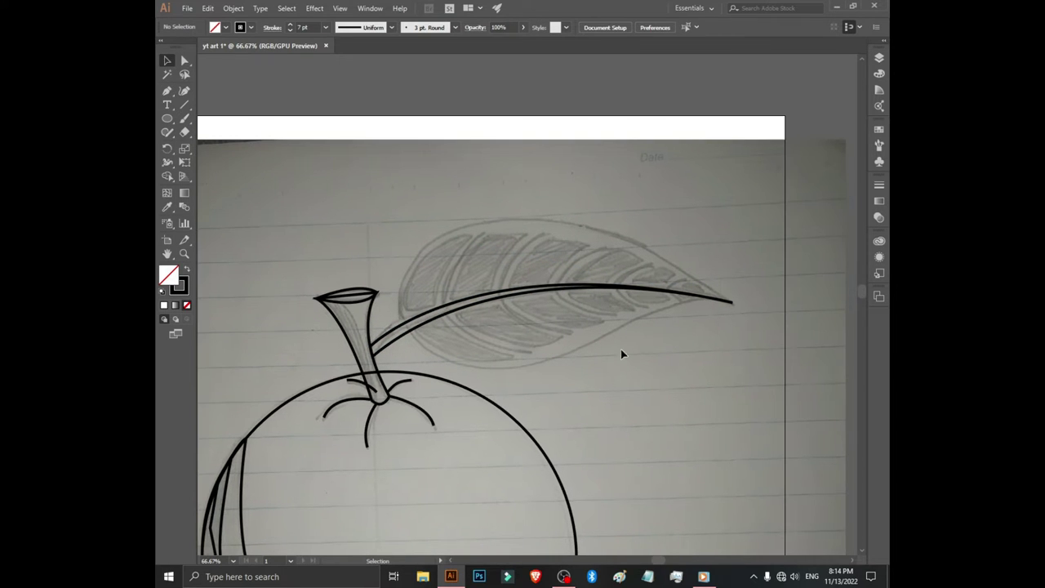
# Draw the leaf's upper edge from the stem to the tip, shaping its curve at the tip.
pyautogui.click(167, 91)
pyautogui.click(403, 324)
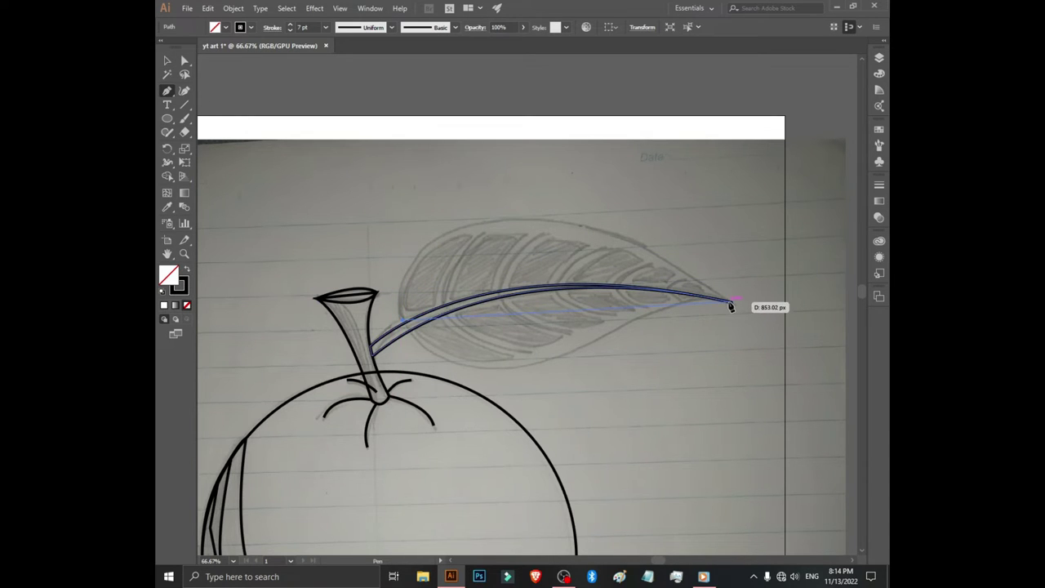
pyautogui.moveTo(730, 306); pyautogui.dragTo(871, 454)
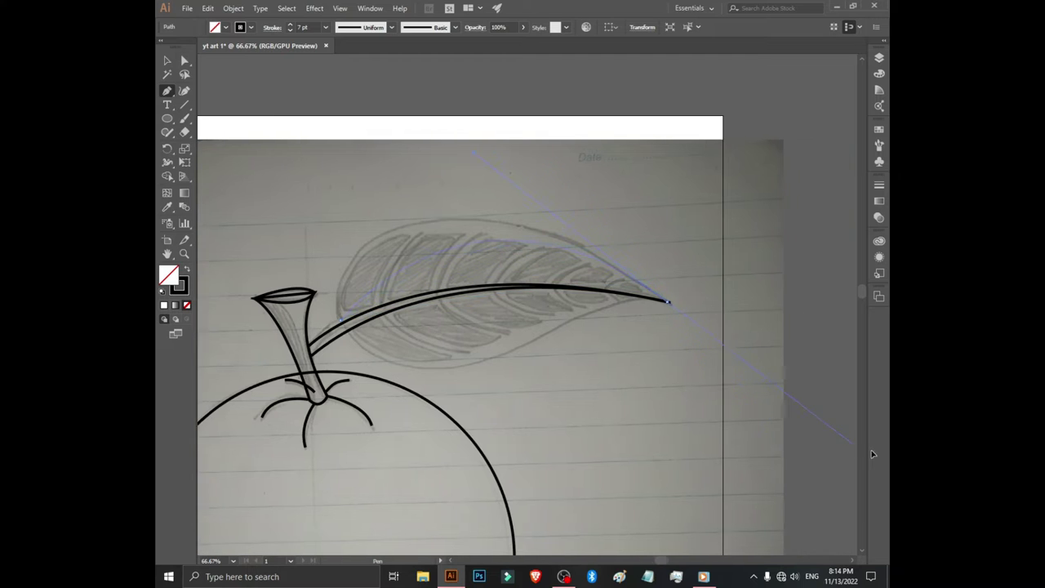
pyautogui.moveTo(871, 454)
pyautogui.mouseDown()
pyautogui.moveTo(872, 557)
pyautogui.moveTo(848, 514)
pyautogui.mouseUp()
pyautogui.moveTo(777, 458)
pyautogui.mouseDown()
pyautogui.moveTo(751, 430)
pyautogui.moveTo(795, 455)
pyautogui.mouseUp()
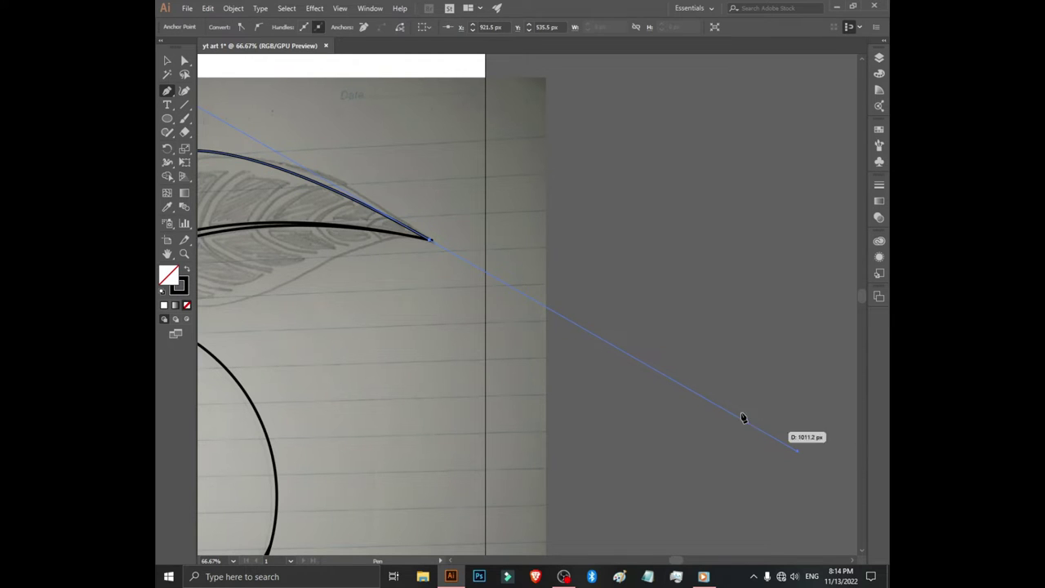
pyautogui.click(430, 245)
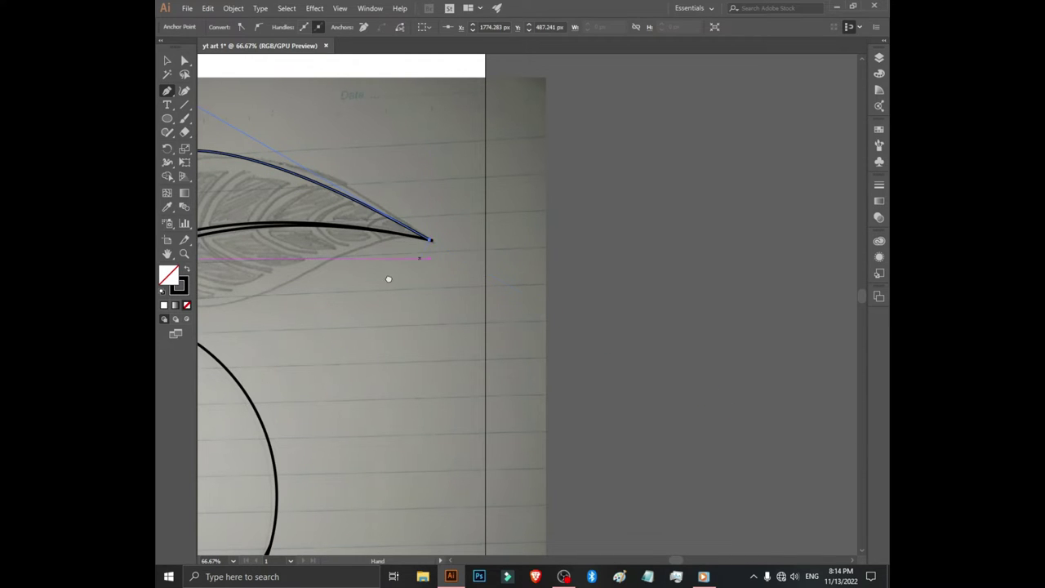
# Zoom out and bow the leaf's lower edge back to the stem to close the leaf.
pyautogui.moveTo(384, 287); pyautogui.dragTo(732, 296)
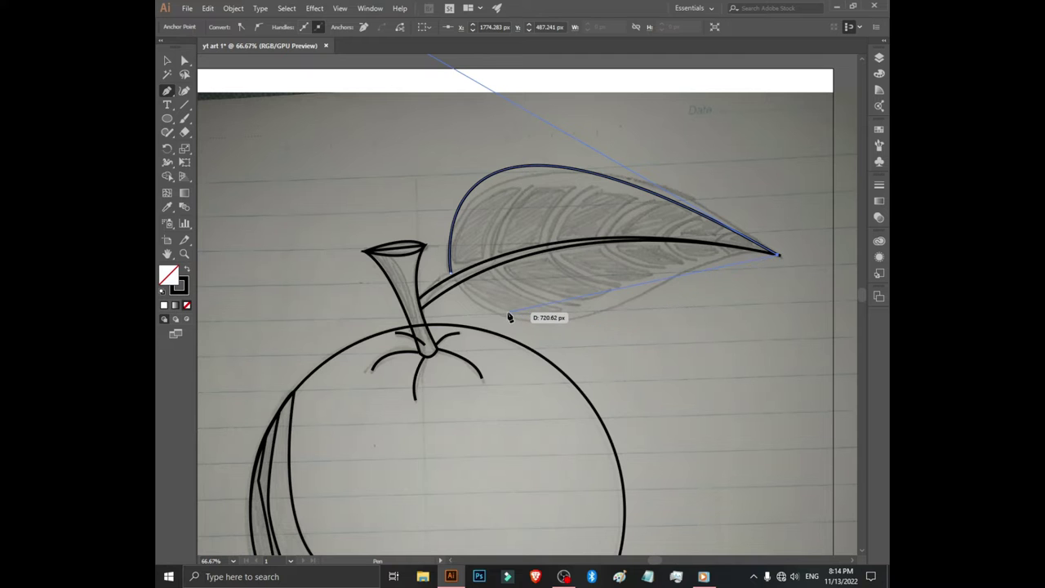
pyautogui.hotkey('ctrl', '-')
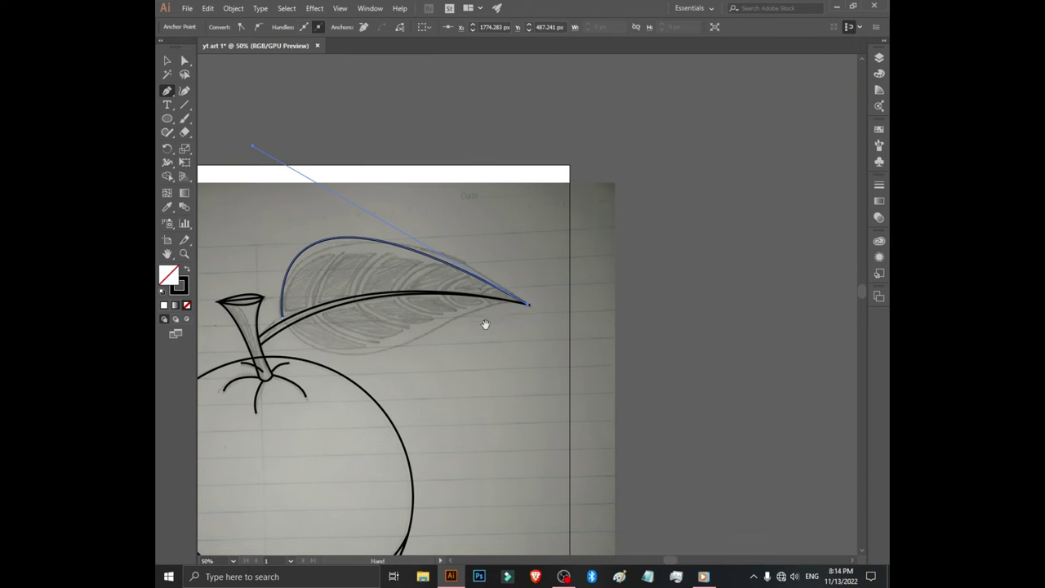
pyautogui.moveTo(528, 351); pyautogui.dragTo(784, 269)
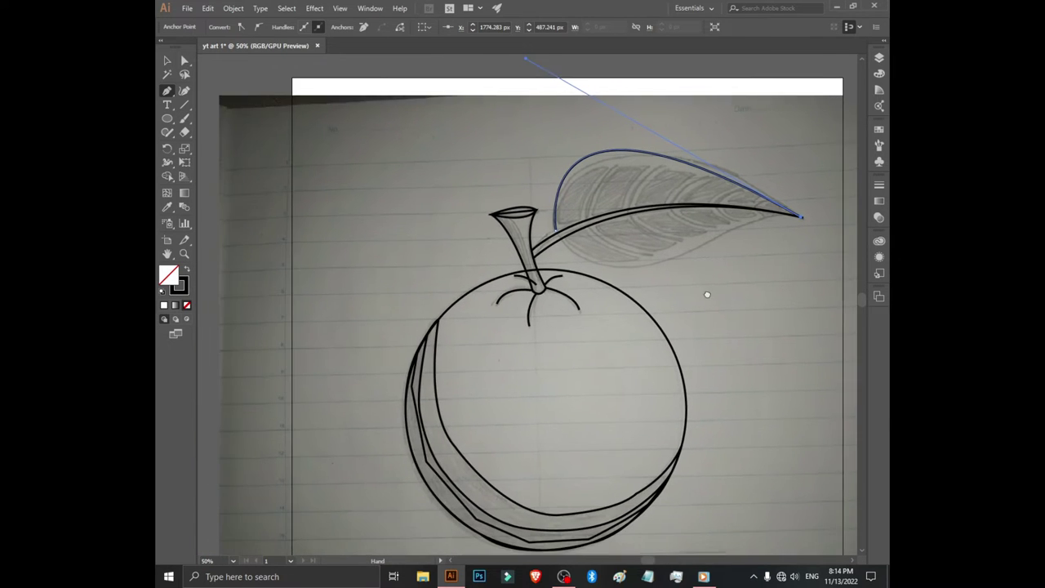
pyautogui.click(562, 243)
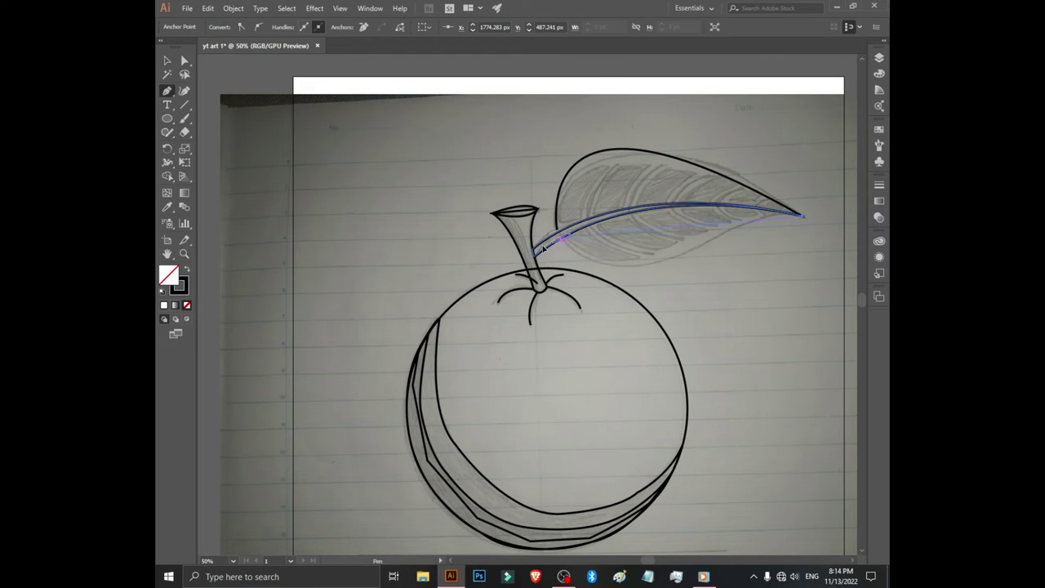
pyautogui.moveTo(543, 249)
pyautogui.mouseDown()
pyautogui.moveTo(439, 178)
pyautogui.moveTo(443, 205)
pyautogui.moveTo(438, 165)
pyautogui.mouseUp()
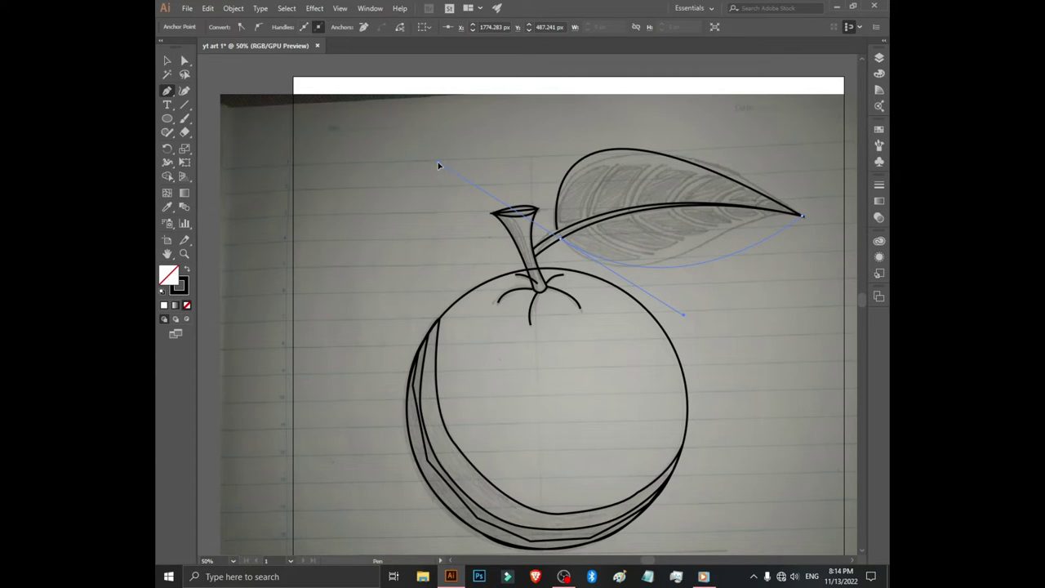
pyautogui.moveTo(437, 165)
pyautogui.mouseDown()
pyautogui.moveTo(450, 142)
pyautogui.moveTo(482, 173)
pyautogui.moveTo(503, 164)
pyautogui.moveTo(511, 137)
pyautogui.moveTo(514, 152)
pyautogui.moveTo(495, 153)
pyautogui.mouseUp()
pyautogui.moveTo(562, 236); pyautogui.dragTo(533, 201)
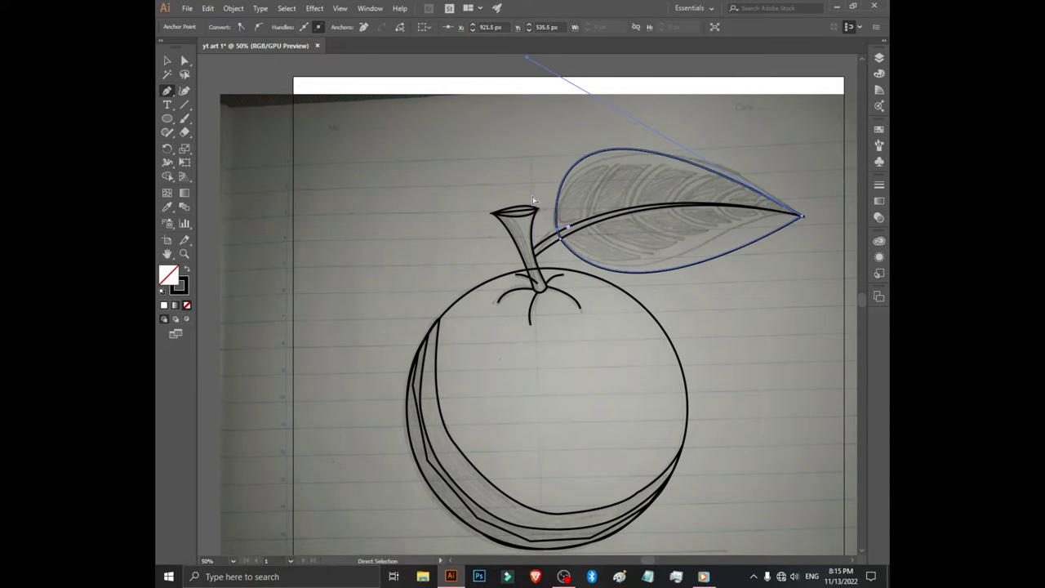
# Zoom in so the whole leaf is in view and deselect its outline.
pyautogui.hotkey('ctrl', '=')
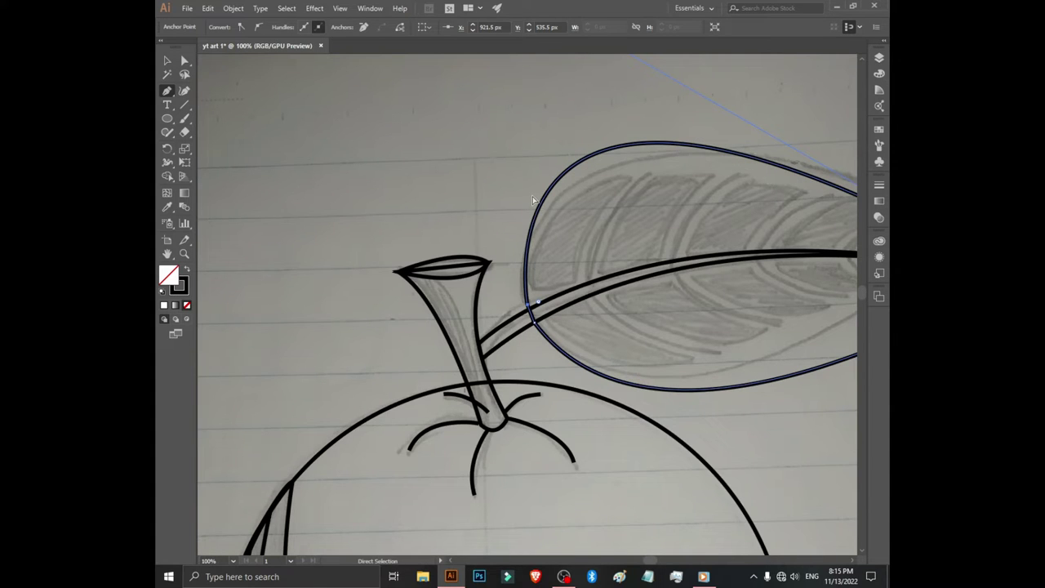
pyautogui.moveTo(533, 201); pyautogui.dragTo(325, 229)
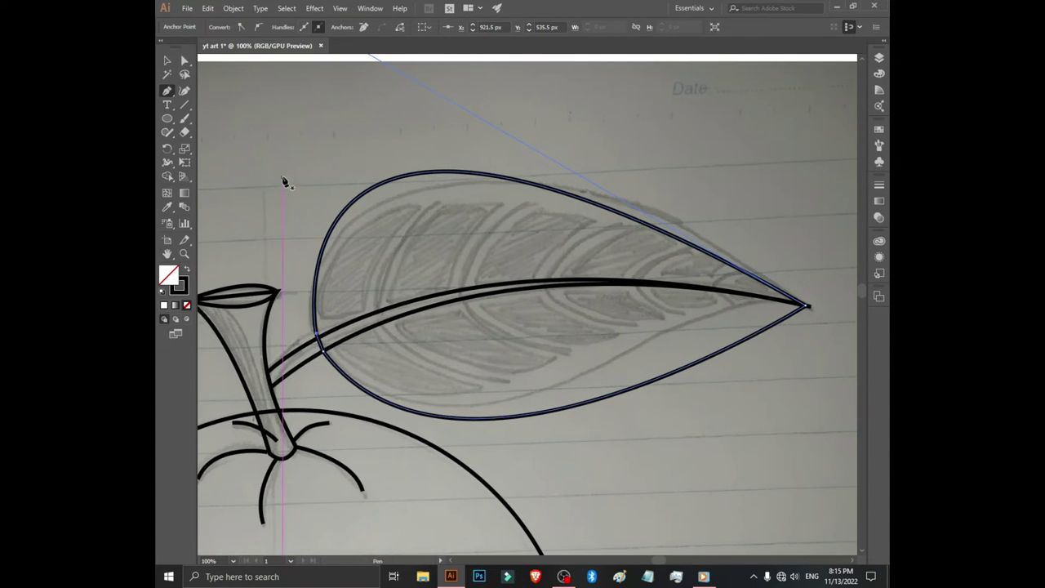
pyautogui.keyDown('ctrl'); pyautogui.click(284, 180); pyautogui.keyUp('ctrl')
pyautogui.hotkey('ctrl', 'z')
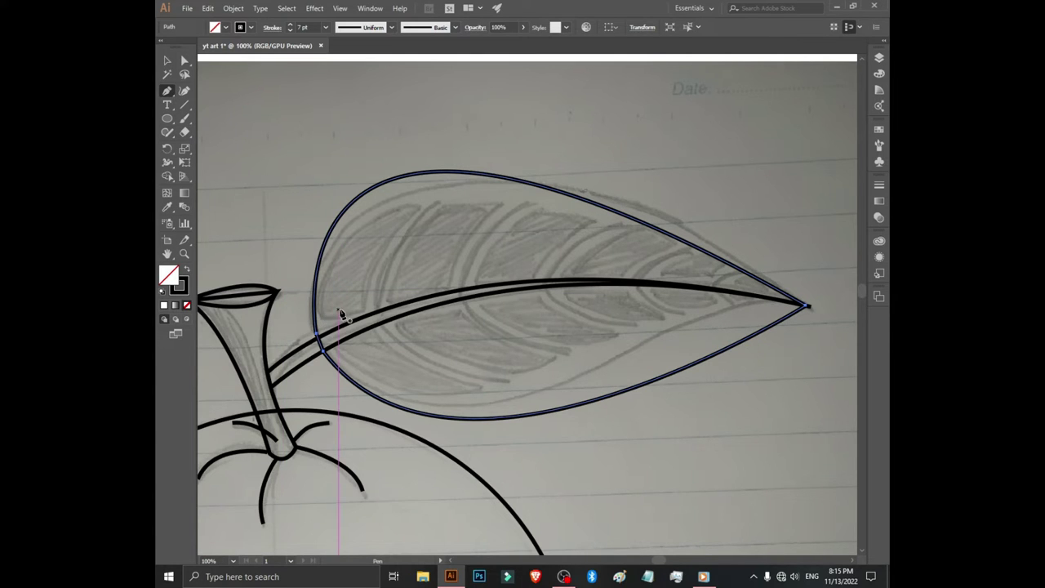
pyautogui.hotkey('ctrl', 'shift', 'a')
# Draw the first two curved veins from the midrib up to the leaf's top edge.
pyautogui.click(379, 311)
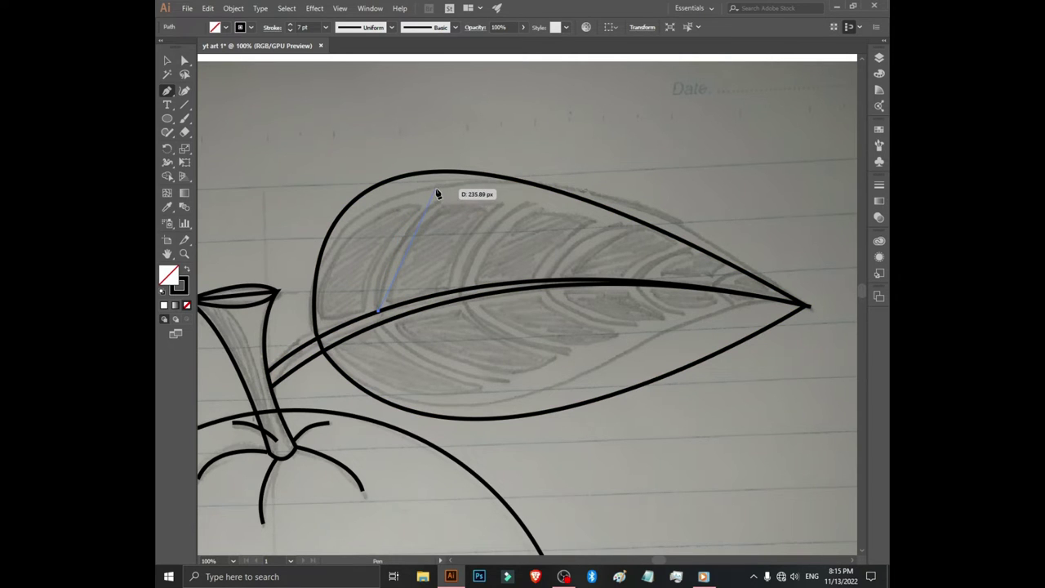
pyautogui.moveTo(436, 192); pyautogui.dragTo(497, 163)
pyautogui.press('v')
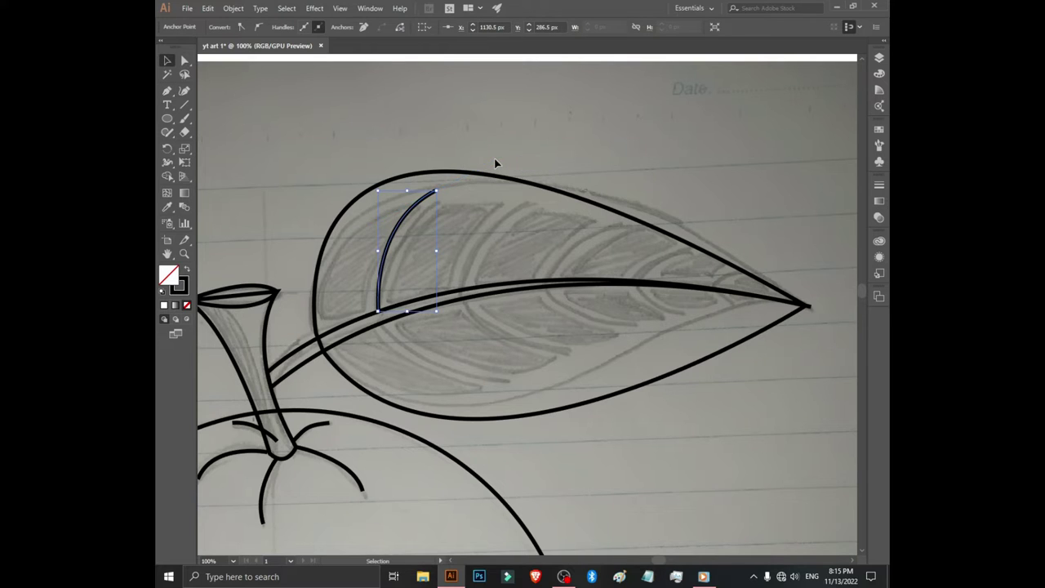
pyautogui.click(666, 121)
pyautogui.press('p')
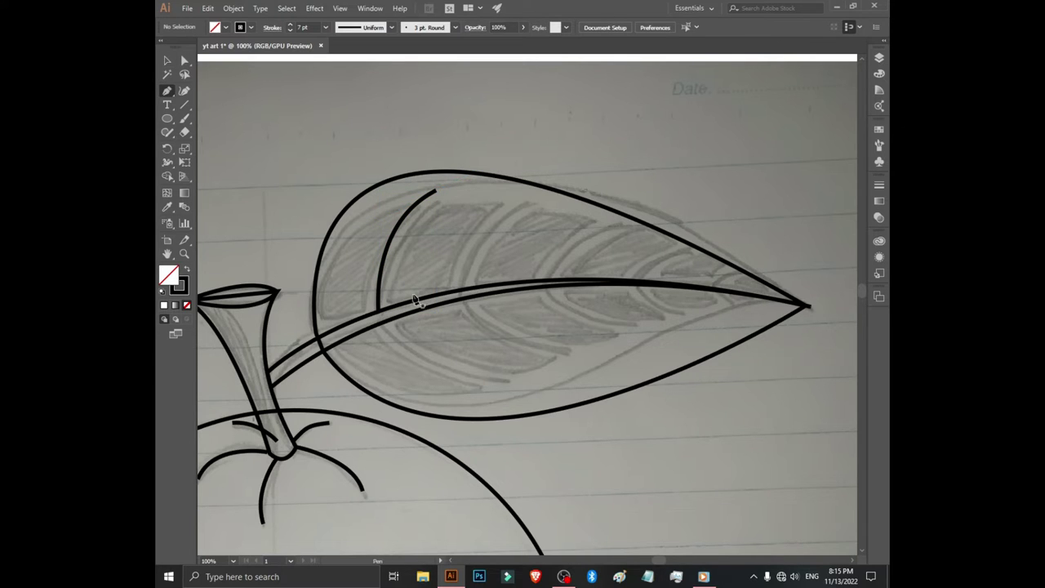
pyautogui.moveTo(445, 292)
pyautogui.mouseDown()
pyautogui.moveTo(484, 205)
pyautogui.moveTo(553, 178)
pyautogui.mouseUp()
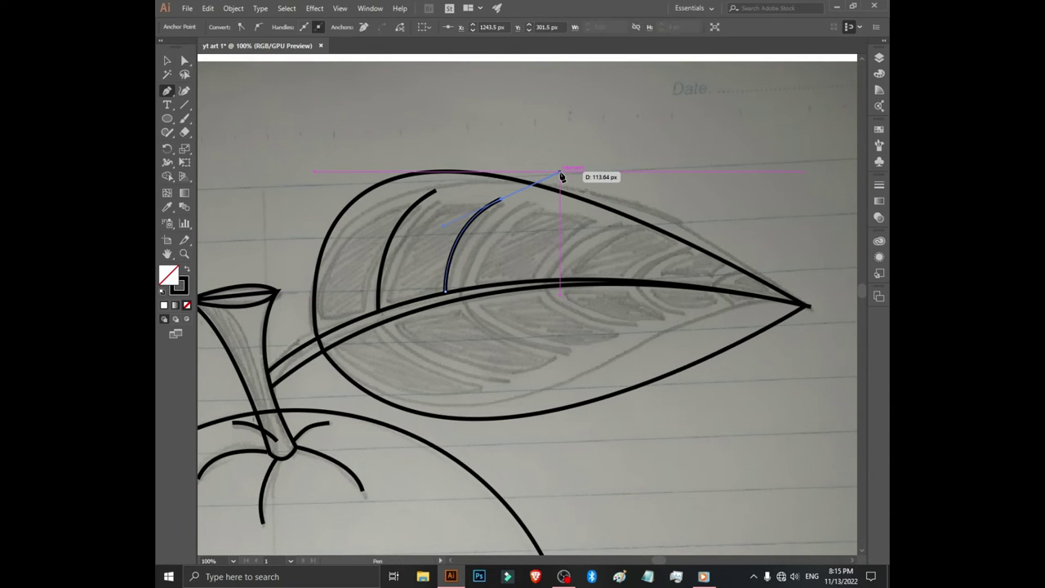
pyautogui.press('v')
pyautogui.click(616, 169)
# Draw the third and fourth upper veins, redoing the third after a false start.
pyautogui.press('p')
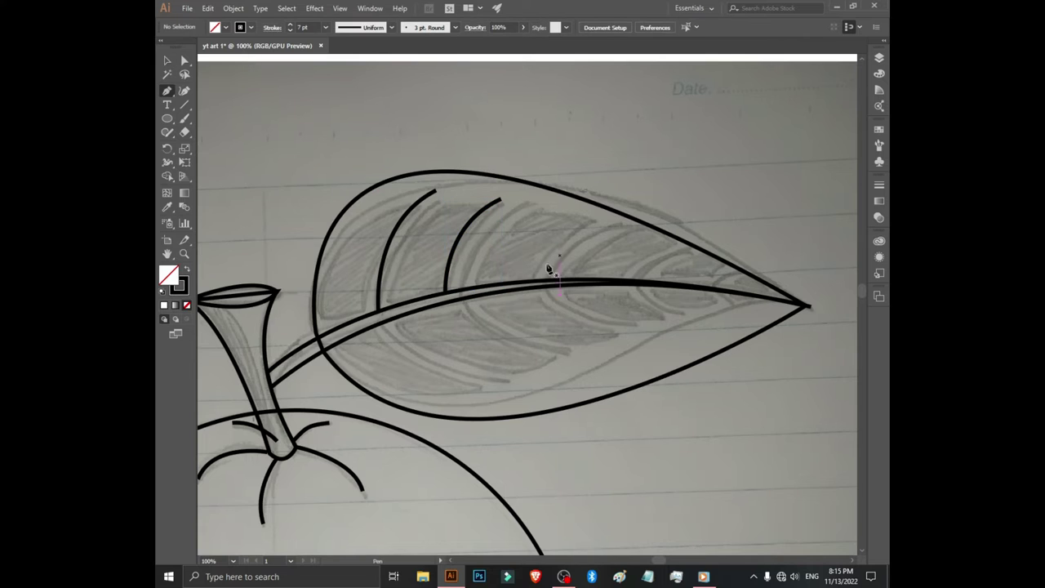
pyautogui.click(549, 282)
pyautogui.moveTo(571, 242); pyautogui.dragTo(560, 261)
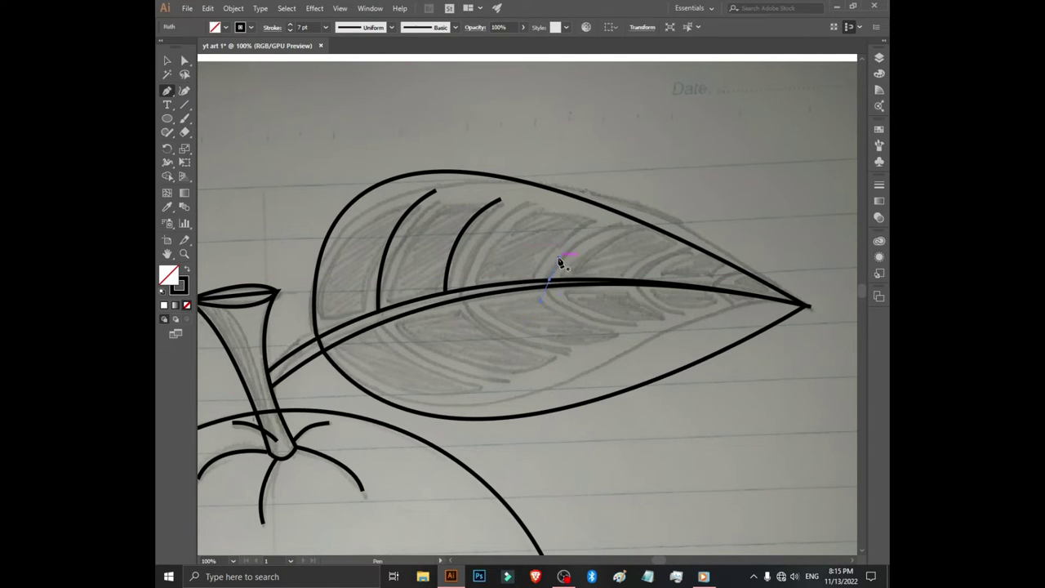
pyautogui.moveTo(587, 223); pyautogui.dragTo(638, 205)
pyautogui.hotkey('ctrl', 'z')
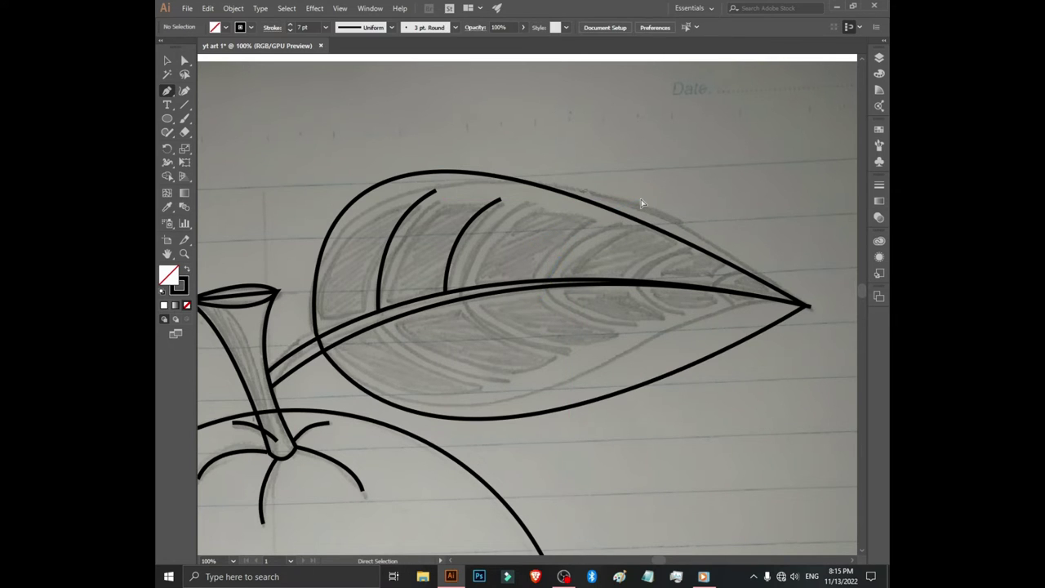
pyautogui.click(529, 283)
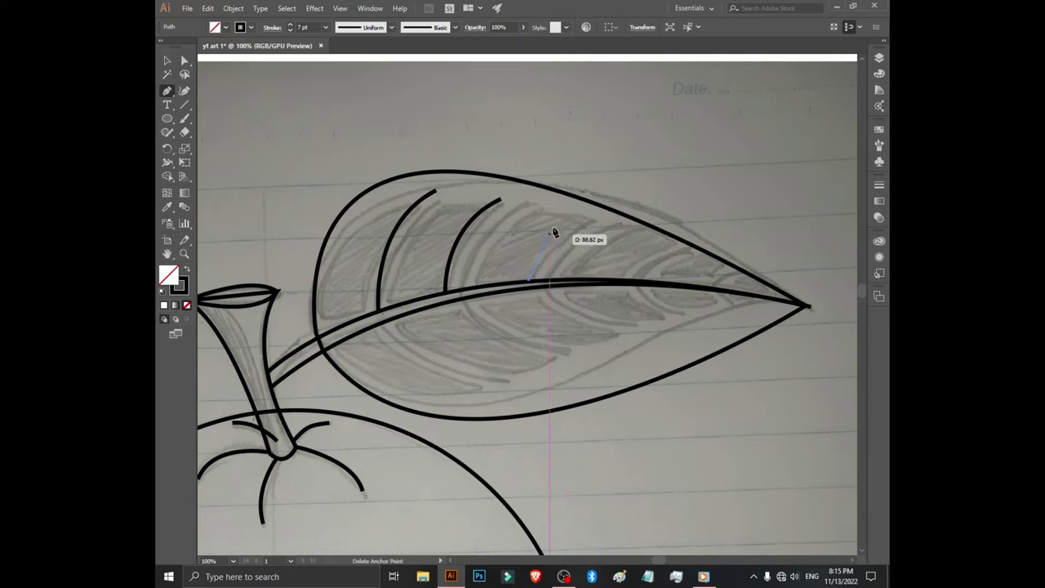
pyautogui.click(563, 217)
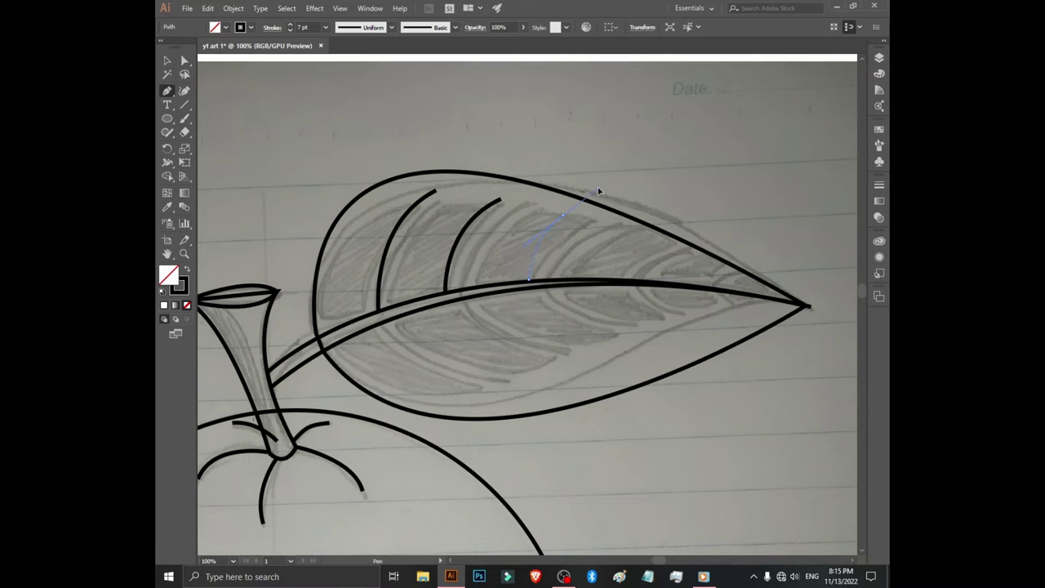
pyautogui.moveTo(608, 185); pyautogui.dragTo(609, 186)
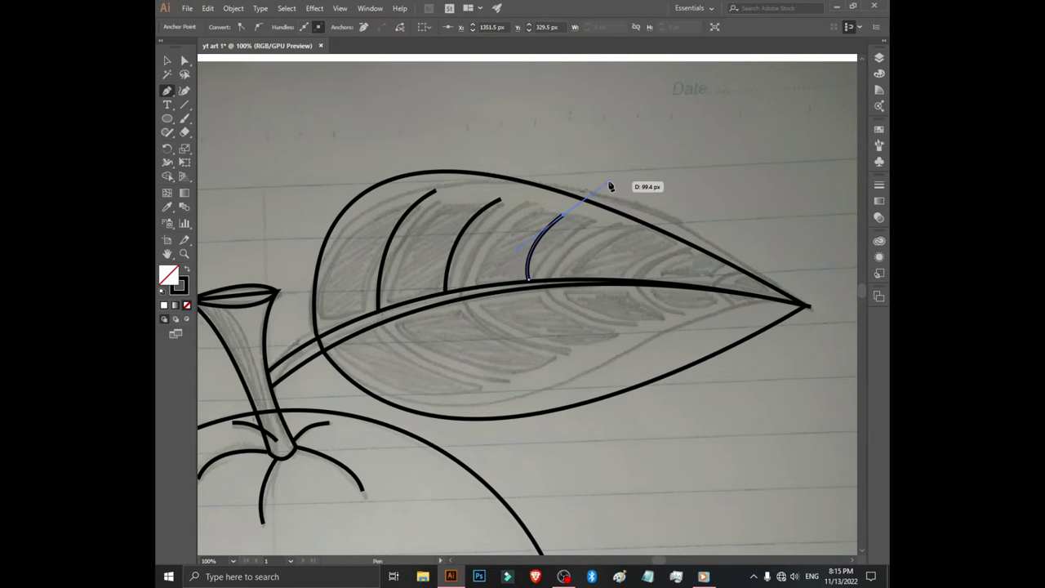
pyautogui.keyDown('ctrl'); pyautogui.click(701, 177); pyautogui.keyUp('ctrl')
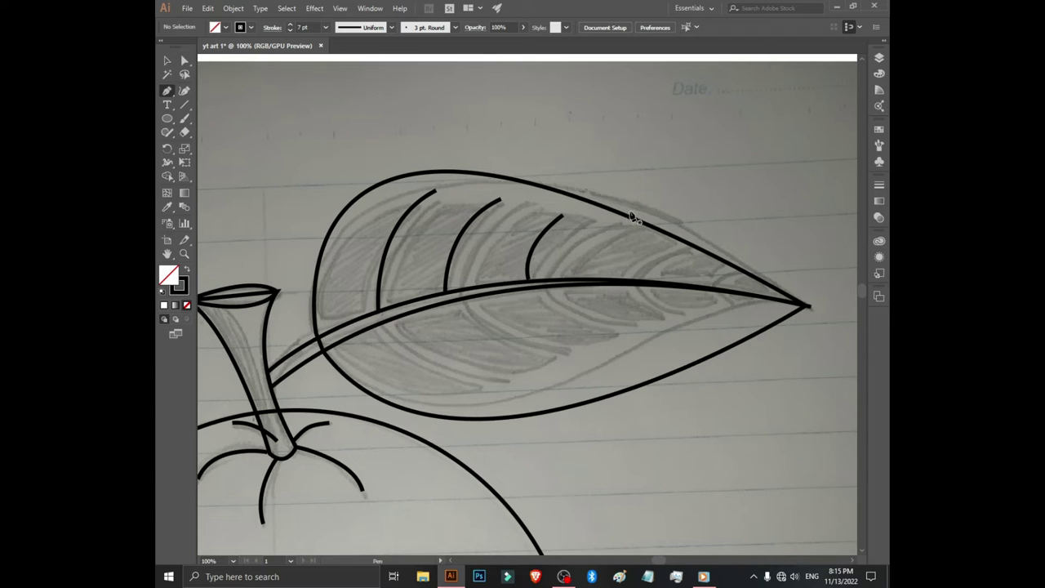
# Add two more upper veins curving from the midrib toward the top edge nearer the tip.
pyautogui.click(612, 282)
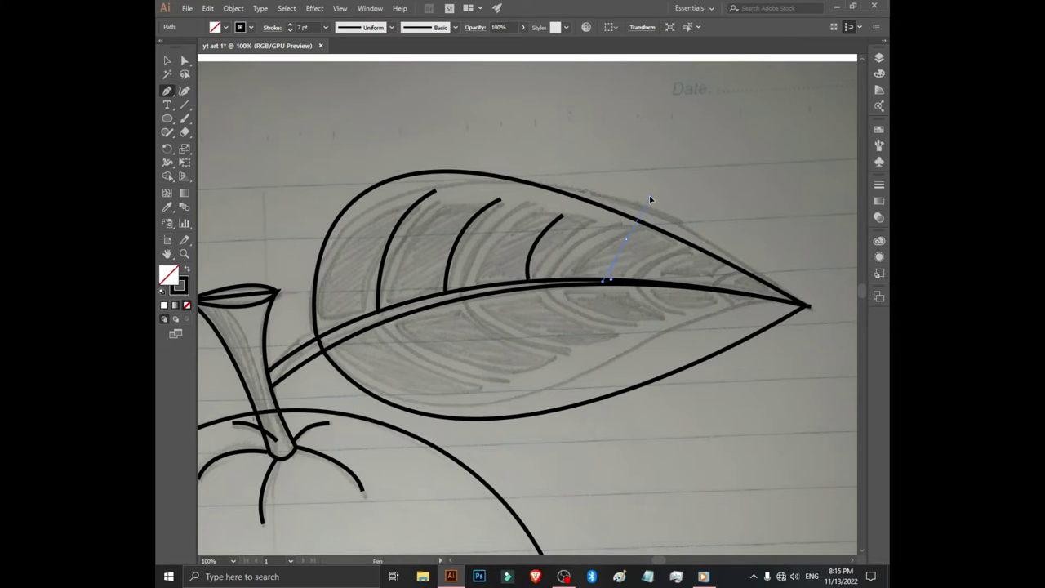
pyautogui.moveTo(651, 213); pyautogui.dragTo(651, 214)
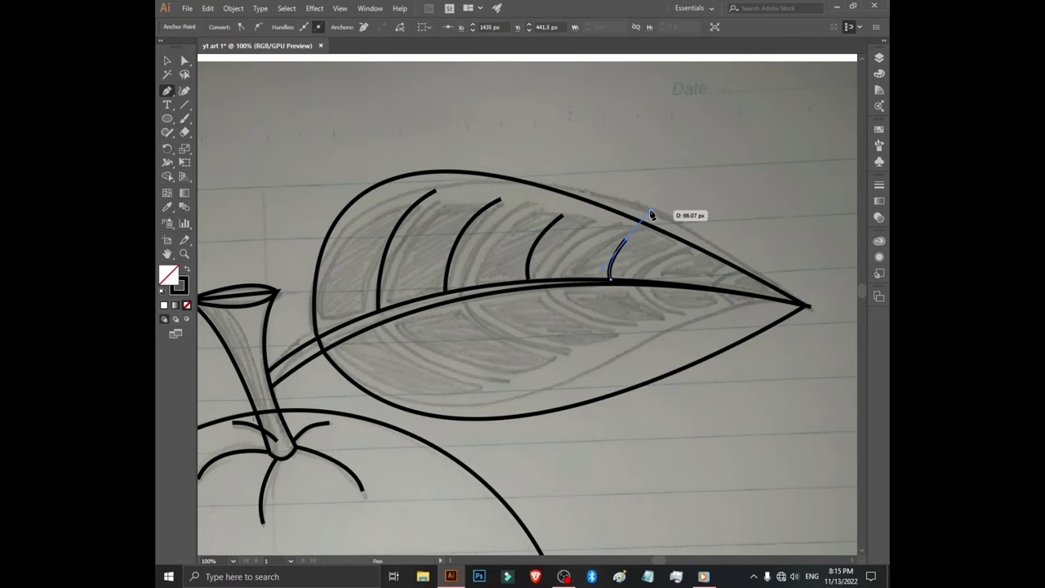
pyautogui.press('v')
pyautogui.click(693, 199)
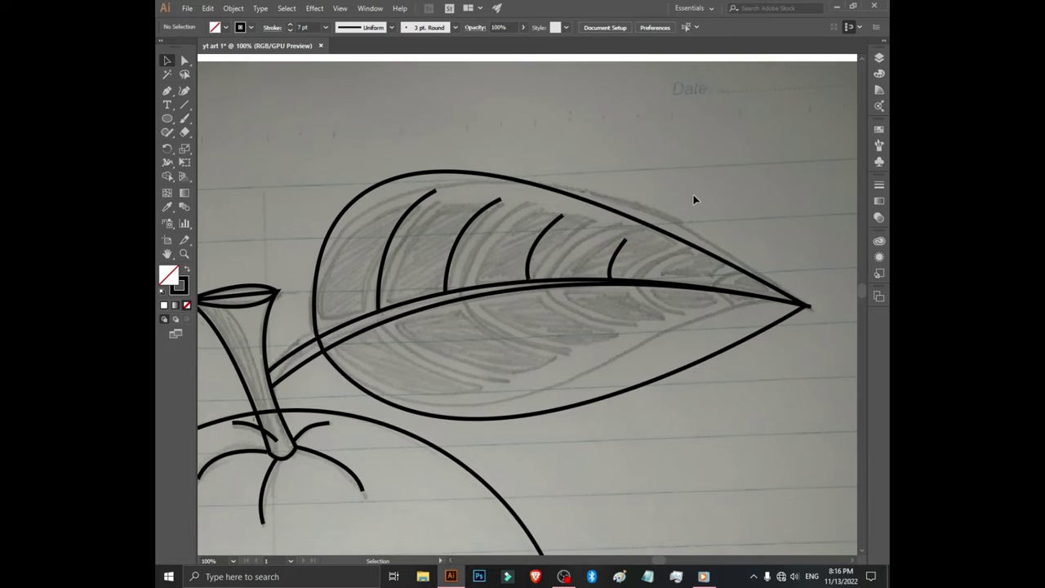
pyautogui.press('p')
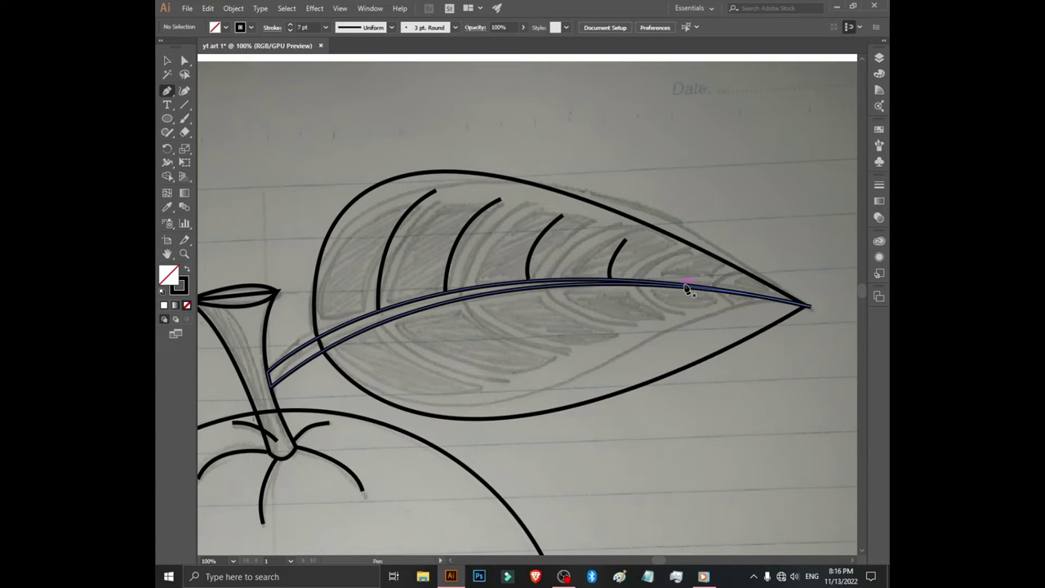
pyautogui.moveTo(692, 286); pyautogui.dragTo(699, 270)
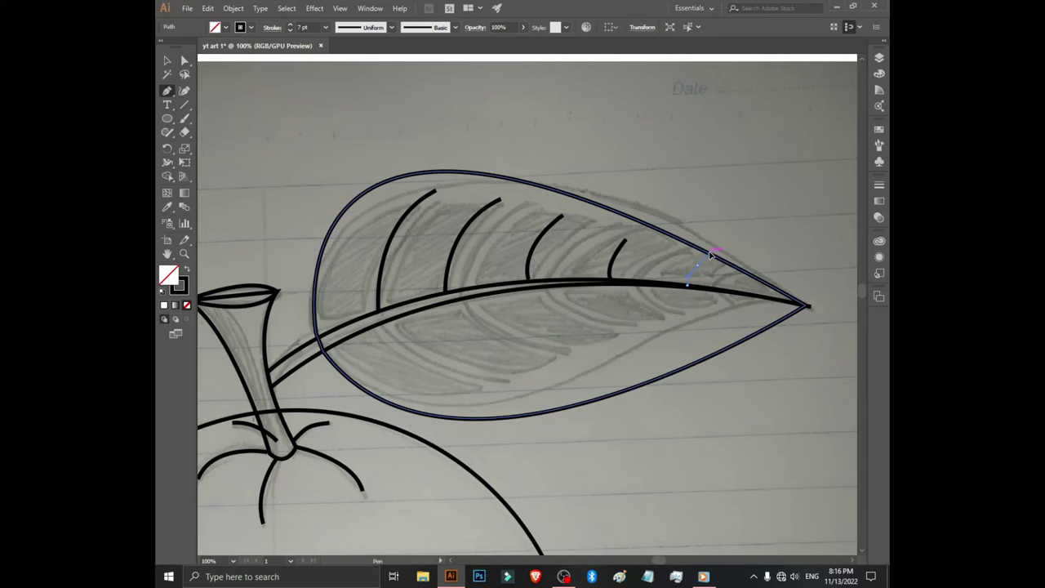
pyautogui.moveTo(712, 255); pyautogui.dragTo(715, 257)
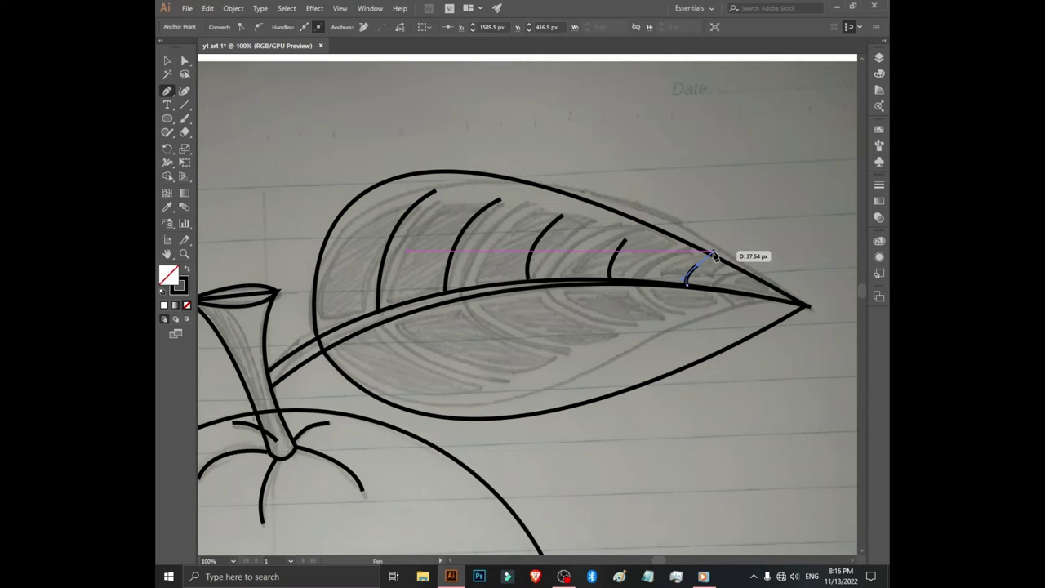
pyautogui.press('v')
pyautogui.click(746, 203)
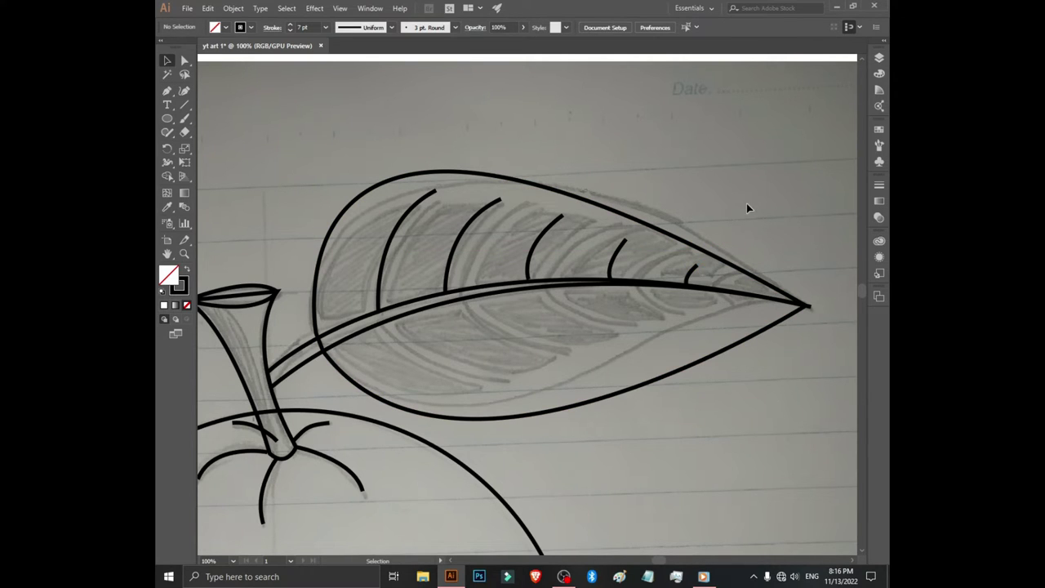
# Add a short final upper vein near the leaf tip.
pyautogui.press('p')
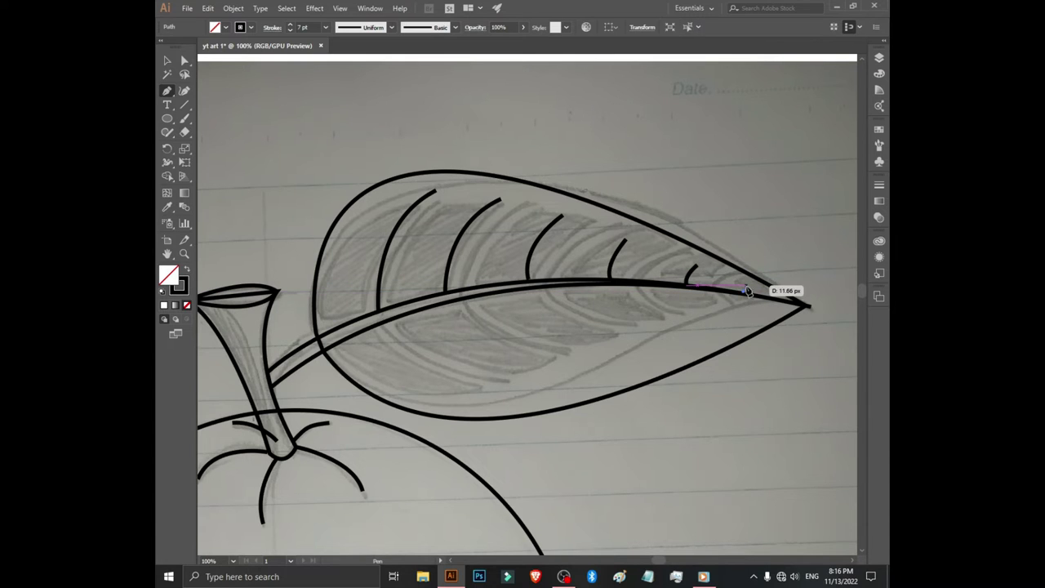
pyautogui.keyDown('ctrl'); pyautogui.click(749, 281); pyautogui.keyUp('ctrl')
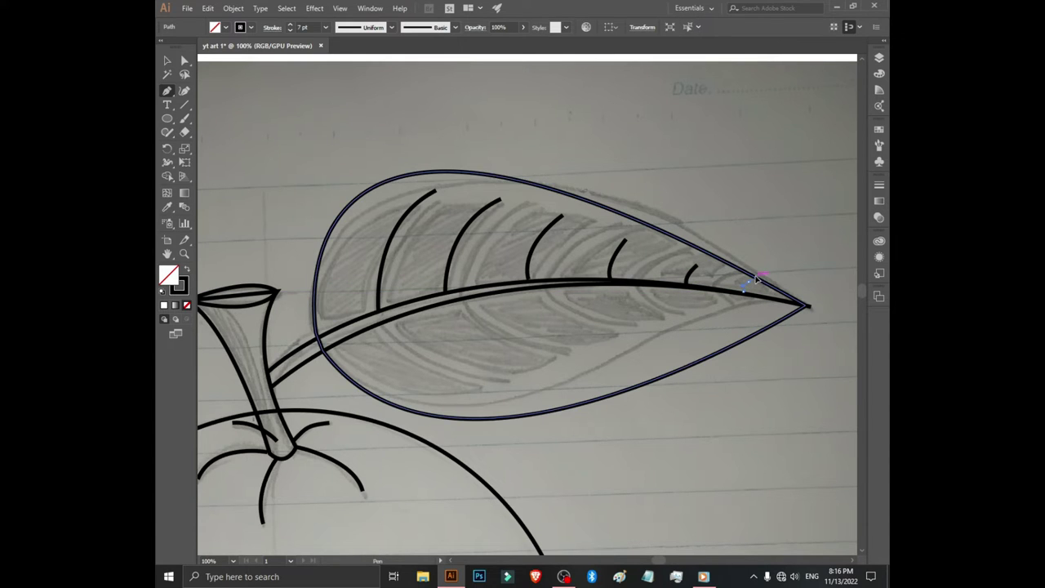
pyautogui.click(757, 281)
pyautogui.keyDown('ctrl'); pyautogui.click(777, 243); pyautogui.keyUp('ctrl')
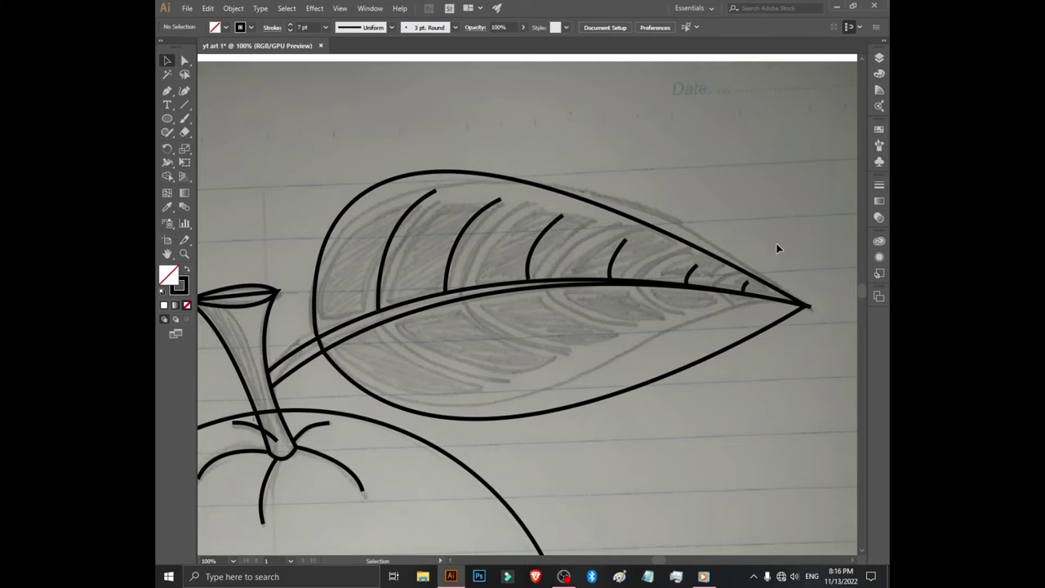
# Draw the first two lower veins curving from the midrib down to the bottom edge.
pyautogui.keyDown('ctrl'); pyautogui.click(381, 323); pyautogui.keyUp('ctrl')
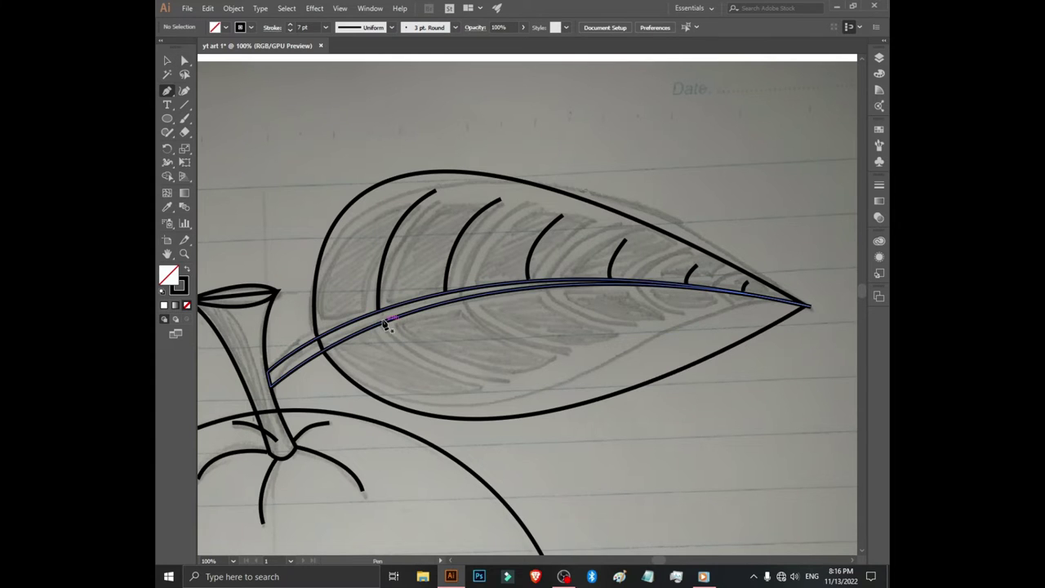
pyautogui.click(382, 325)
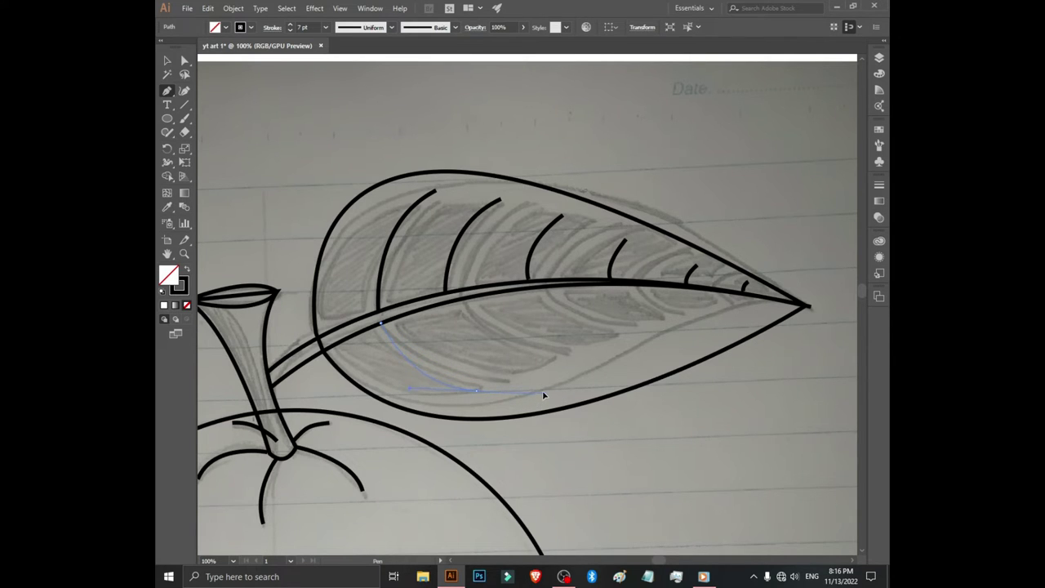
pyautogui.moveTo(546, 393); pyautogui.dragTo(547, 394)
pyautogui.press('ctrl')
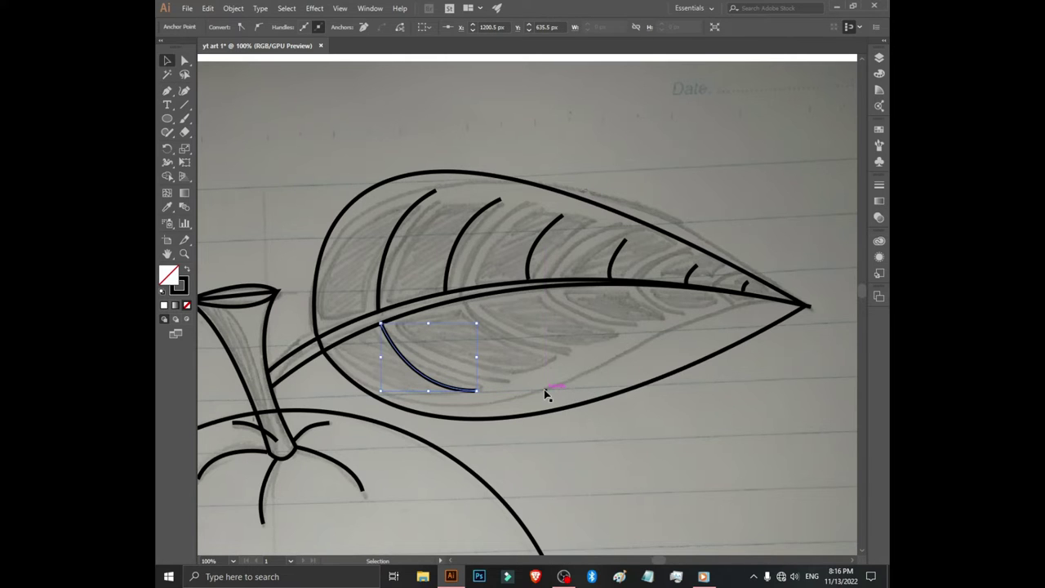
pyautogui.click(745, 448)
pyautogui.press('p')
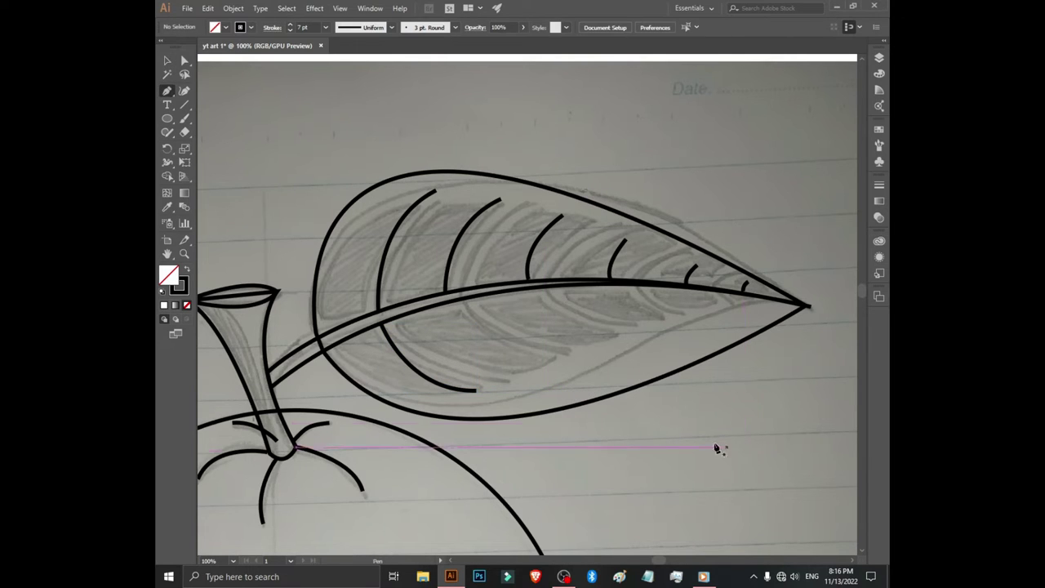
pyautogui.moveTo(450, 304); pyautogui.dragTo(536, 369)
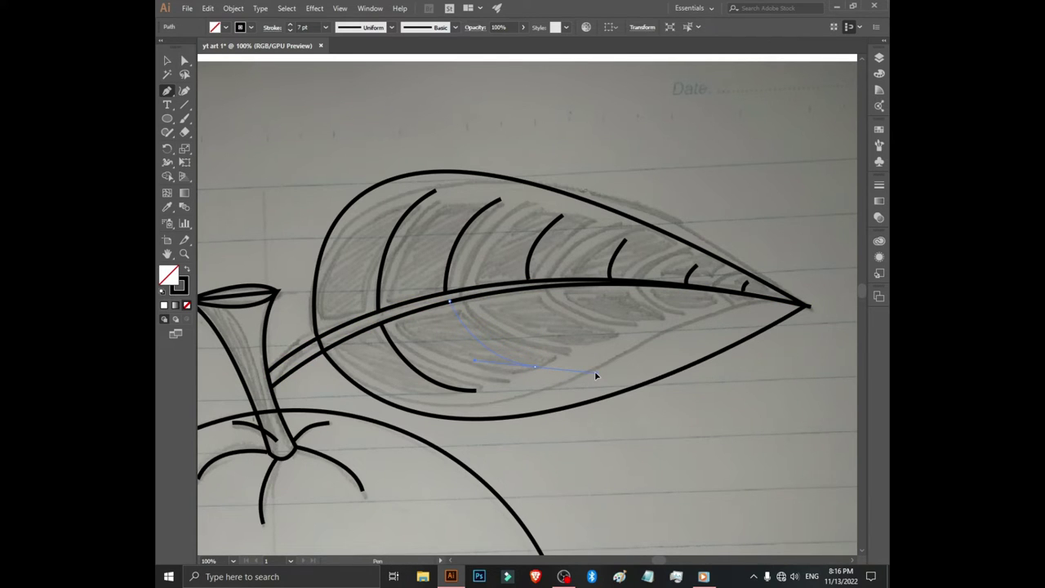
pyautogui.moveTo(595, 376); pyautogui.dragTo(596, 379)
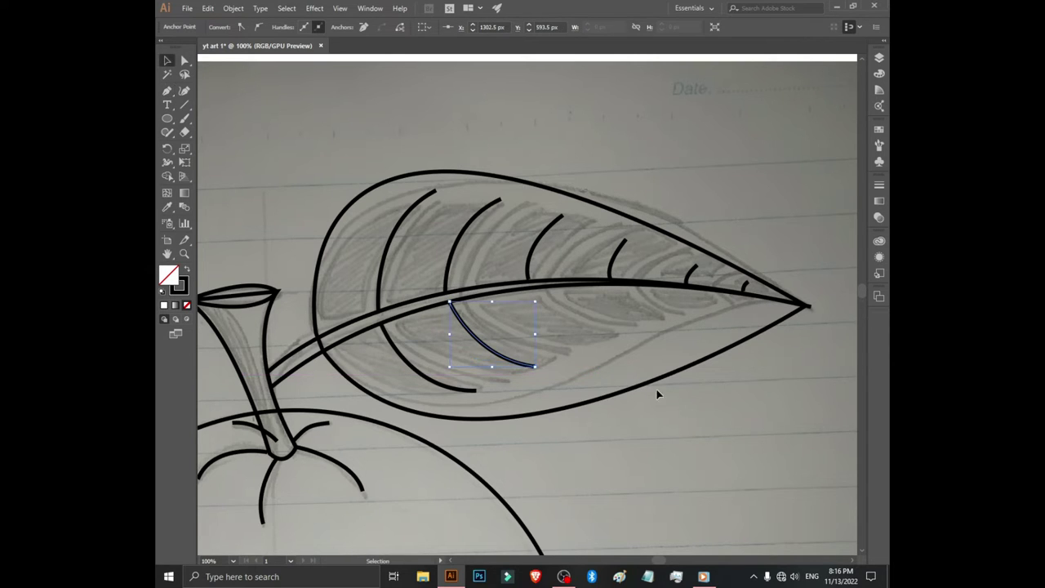
pyautogui.press('v')
pyautogui.click(765, 435)
# Add two more lower veins sweeping downward, the second closer to the tip.
pyautogui.press('p')
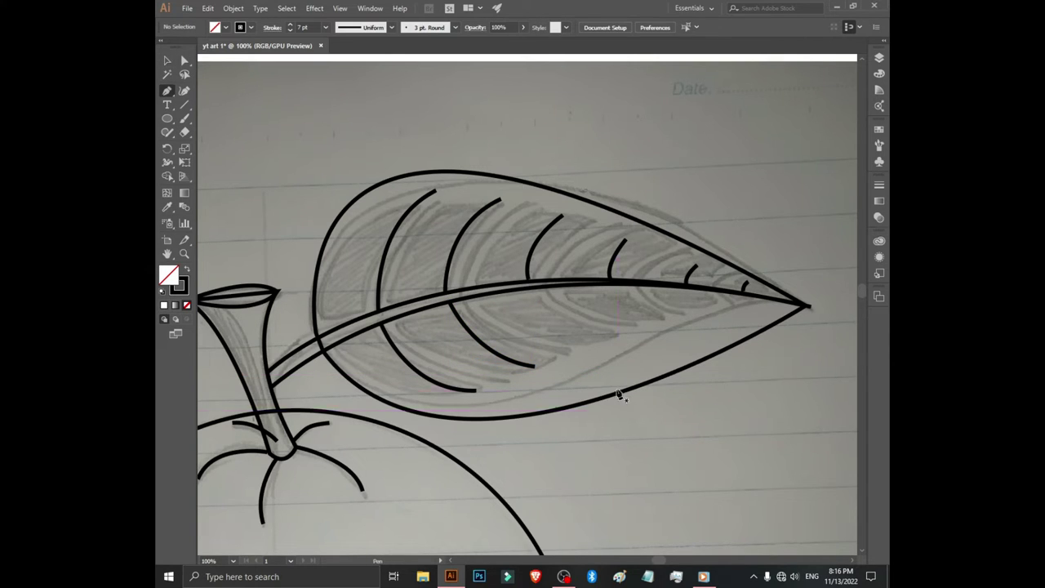
pyautogui.click(534, 292)
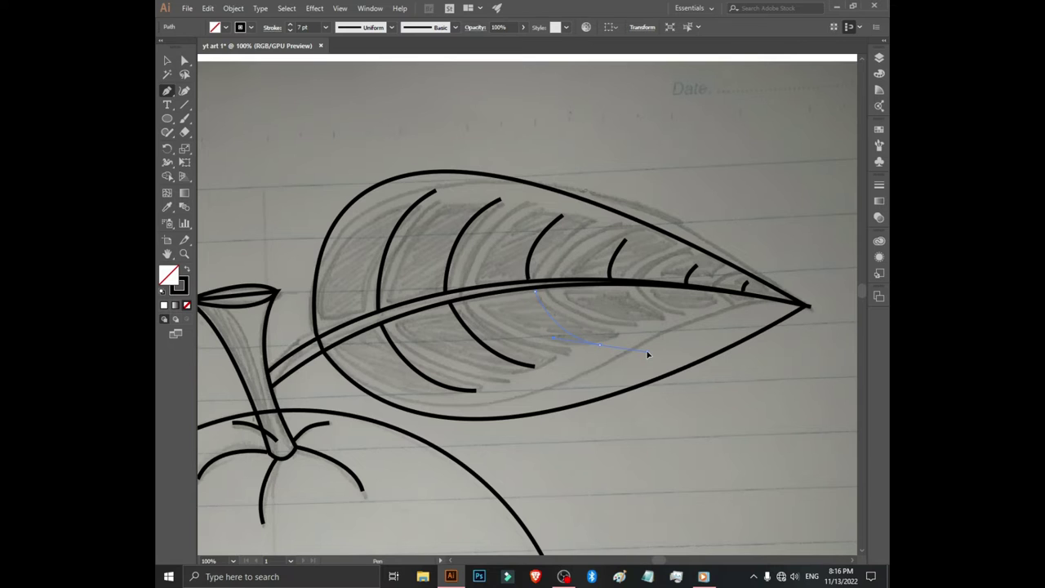
pyautogui.moveTo(600, 344); pyautogui.dragTo(643, 356)
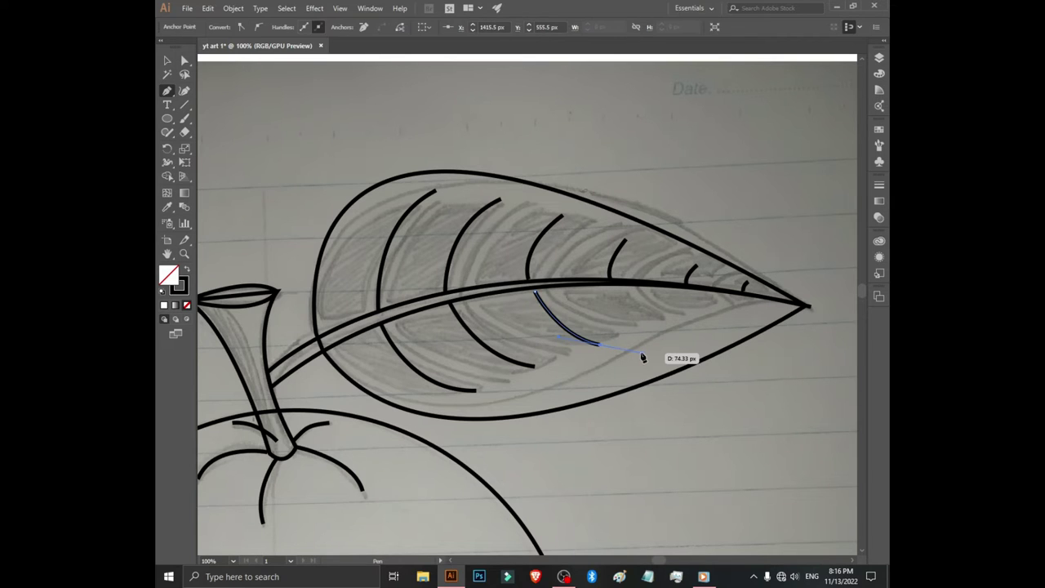
pyautogui.press('v')
pyautogui.click(799, 216)
pyautogui.press('p')
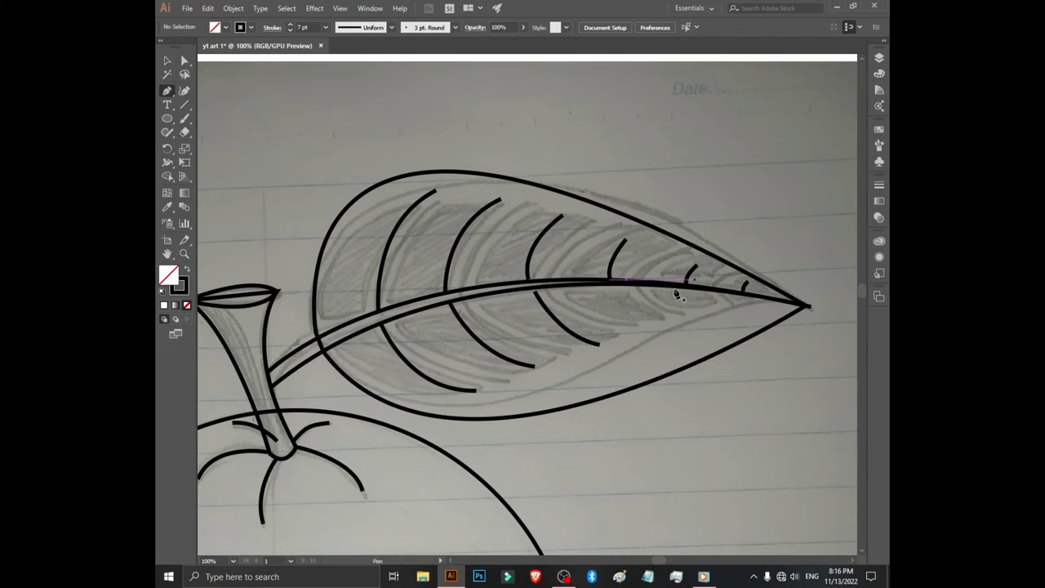
pyautogui.moveTo(608, 283)
pyautogui.mouseDown()
pyautogui.moveTo(638, 324)
pyautogui.moveTo(685, 336)
pyautogui.mouseUp()
pyautogui.press('v')
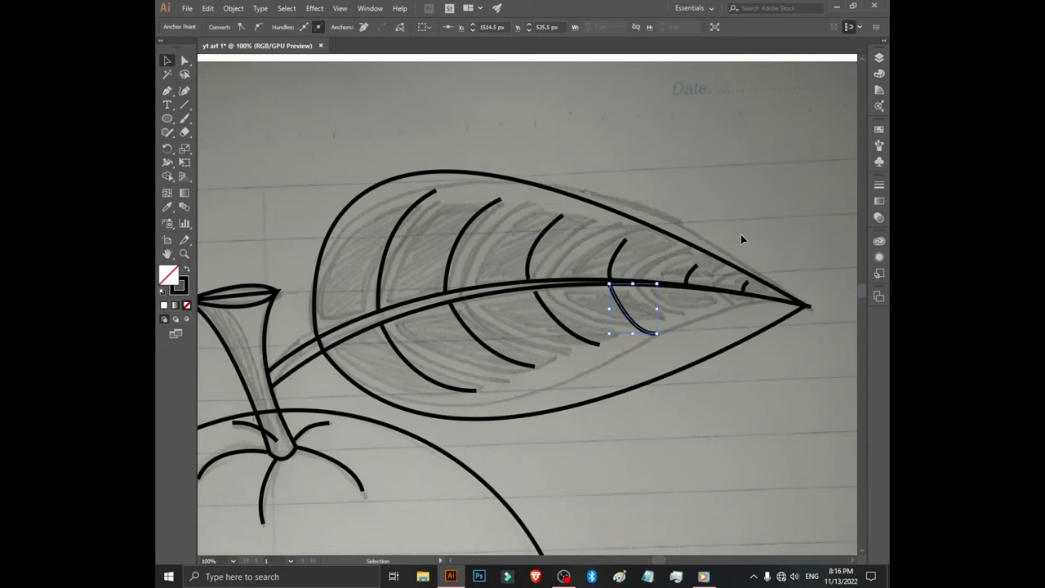
pyautogui.click(799, 147)
# Draw two small lower veins by the leaf tip.
pyautogui.press('p')
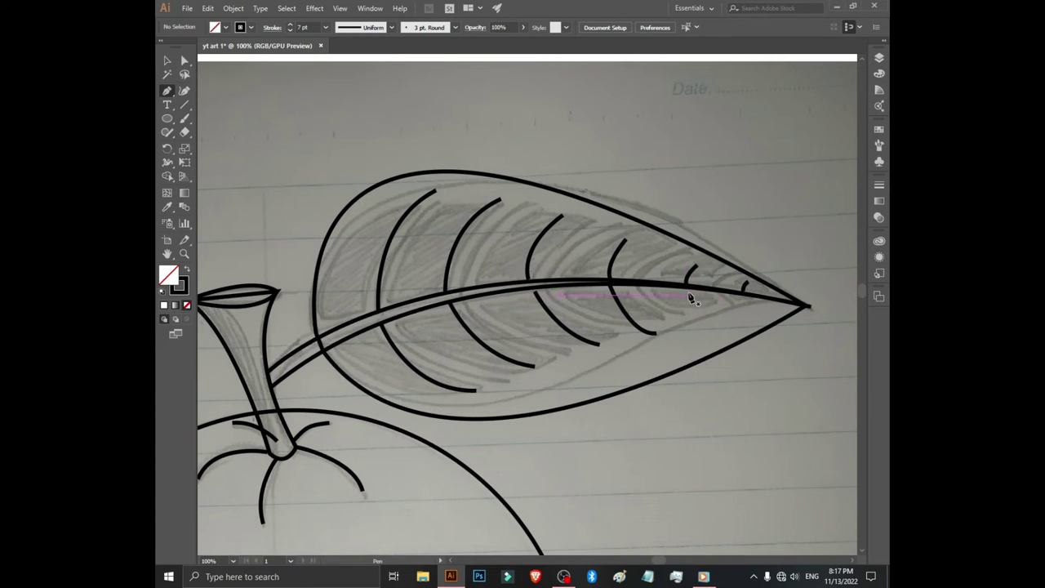
pyautogui.moveTo(687, 288); pyautogui.dragTo(712, 330)
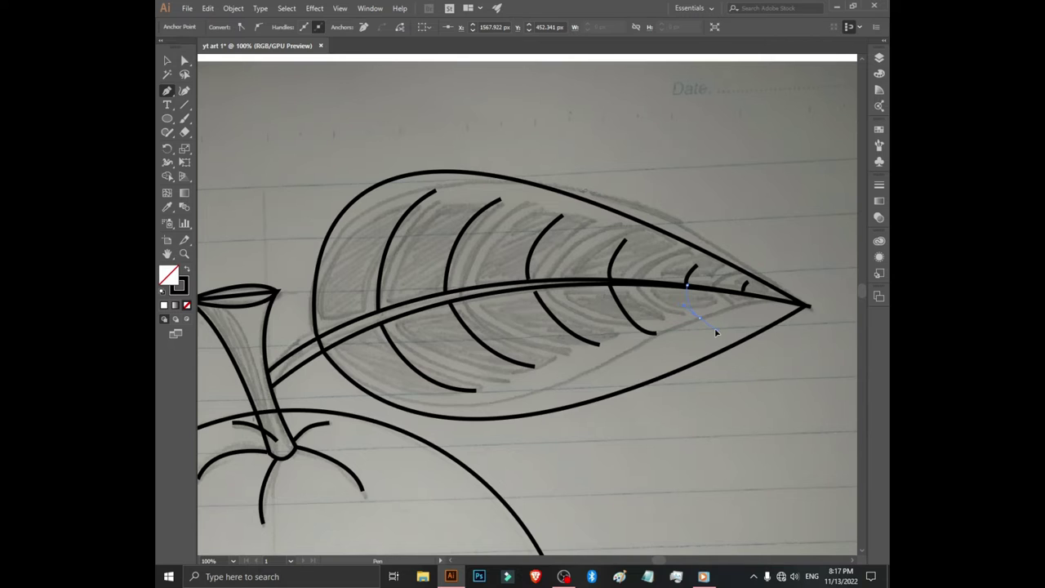
pyautogui.moveTo(696, 316); pyautogui.dragTo(717, 334)
pyautogui.press('v')
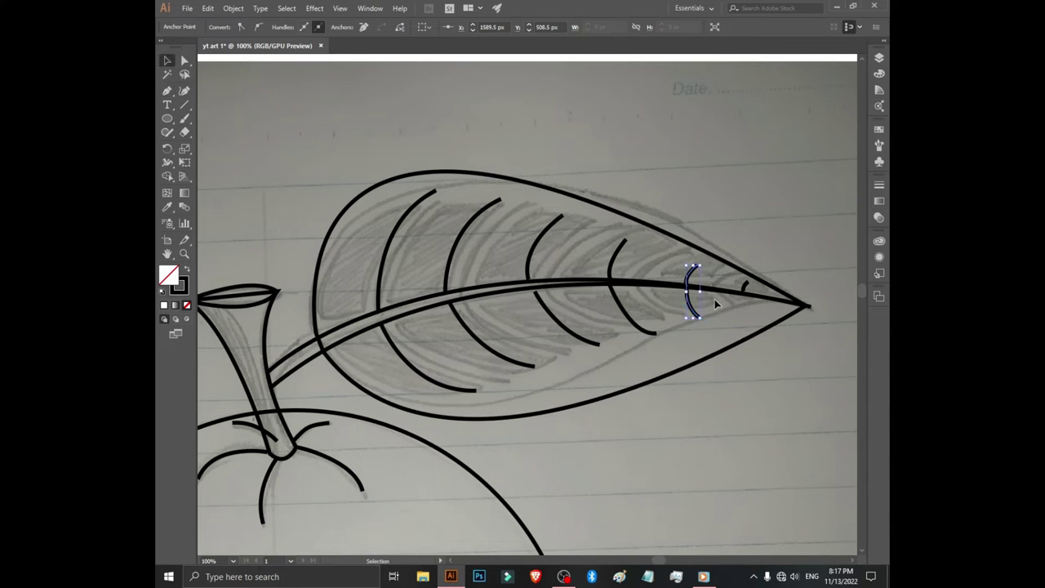
pyautogui.click(766, 186)
pyautogui.press('p')
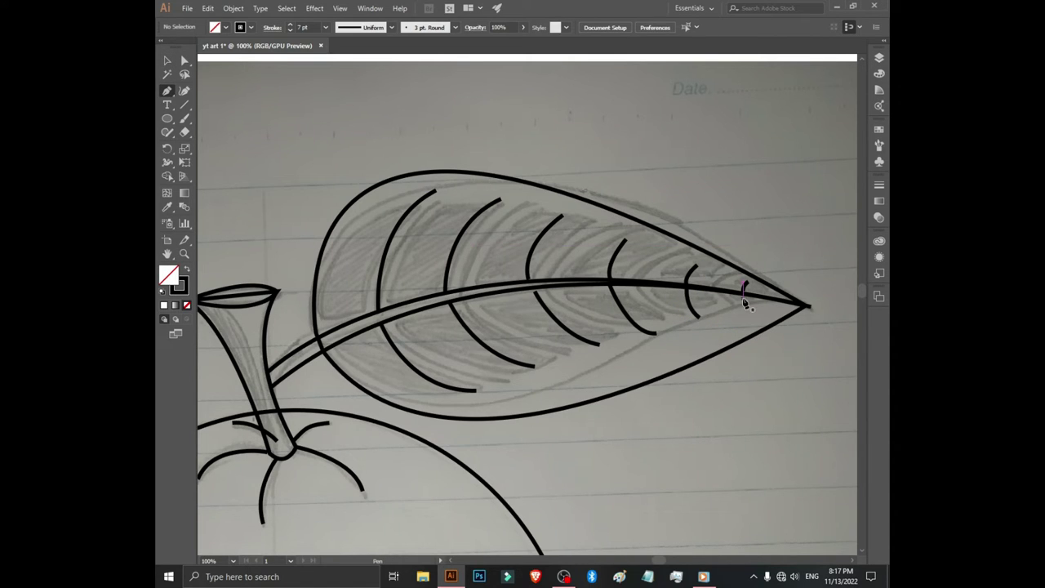
pyautogui.moveTo(742, 299); pyautogui.dragTo(756, 317)
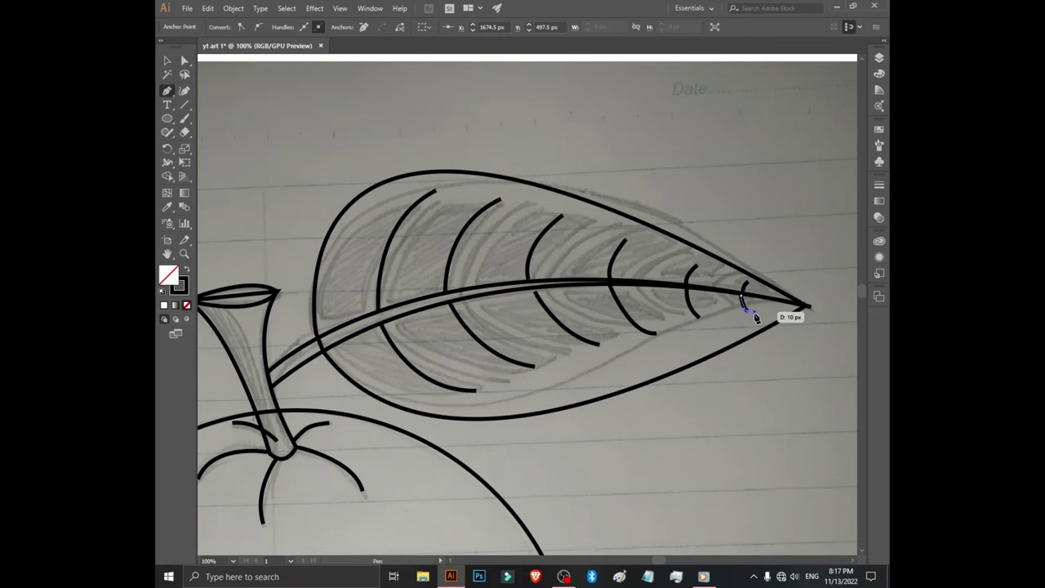
pyautogui.press('v')
pyautogui.click(798, 171)
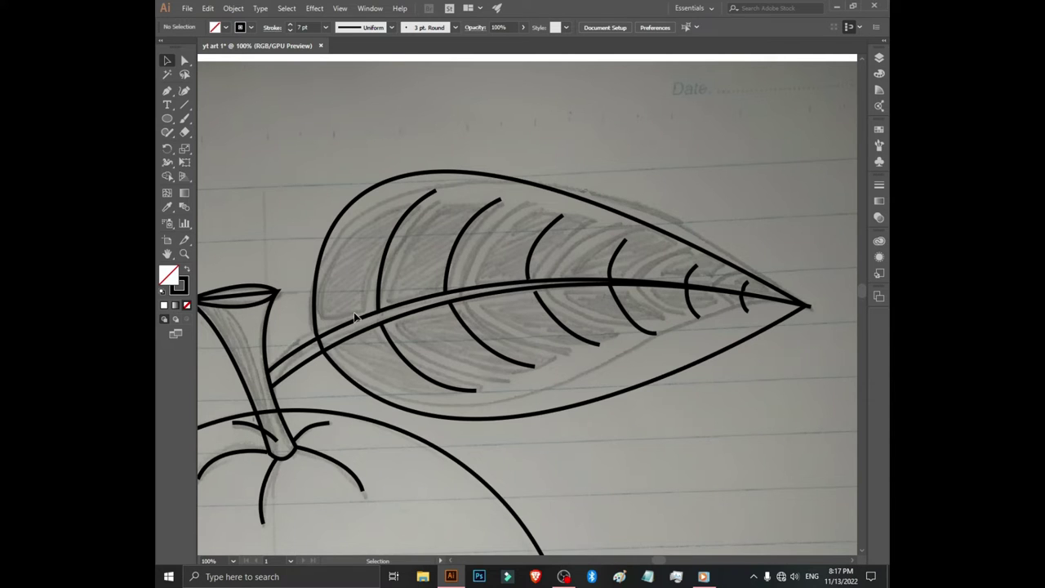
# Outline the first closed panel near the leaf base between the midrib and the first vein.
pyautogui.click(166, 90)
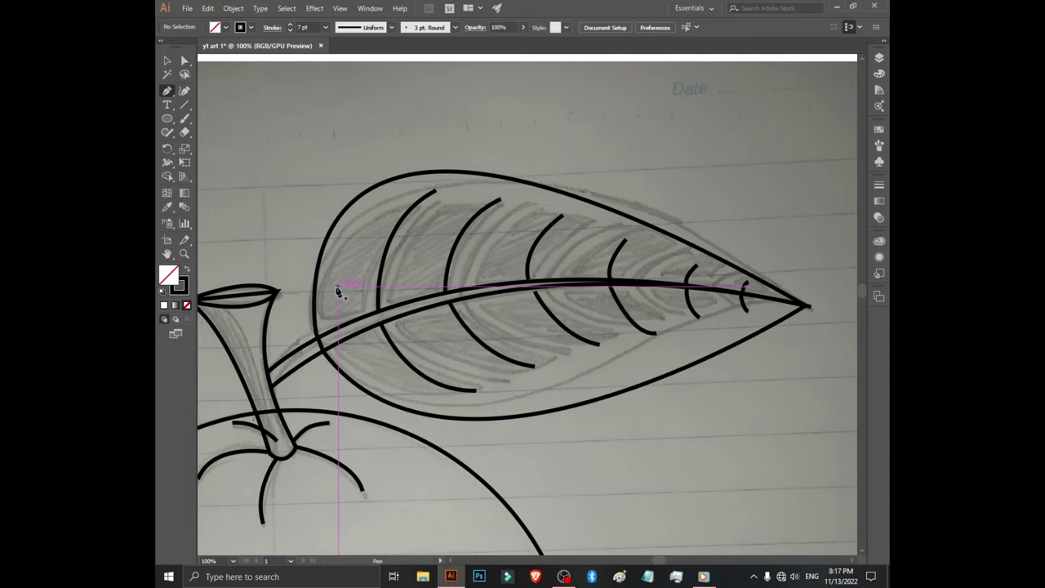
pyautogui.click(324, 320)
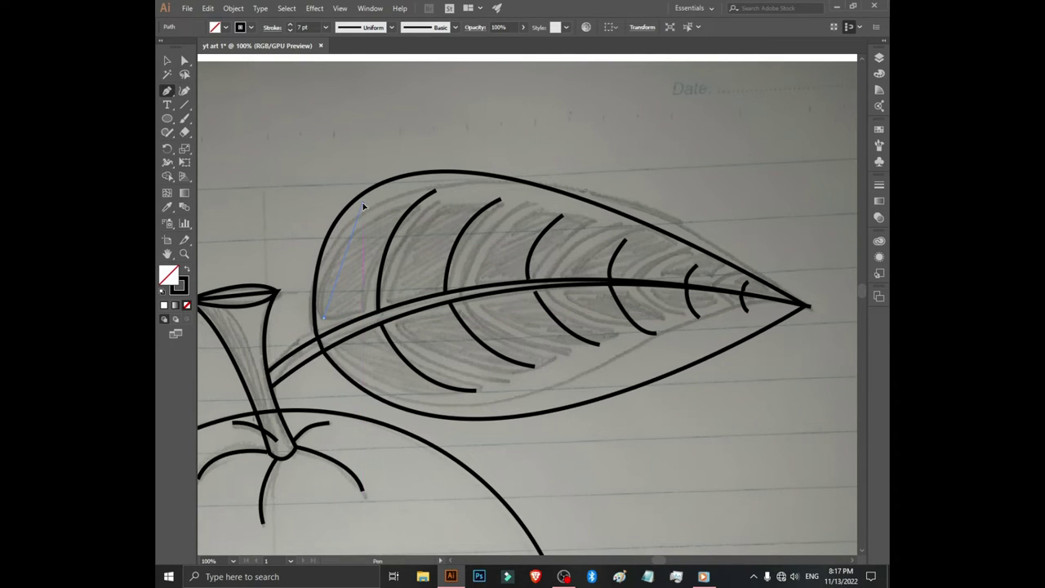
pyautogui.moveTo(391, 188)
pyautogui.mouseDown()
pyautogui.moveTo(412, 169)
pyautogui.moveTo(363, 204)
pyautogui.mouseUp()
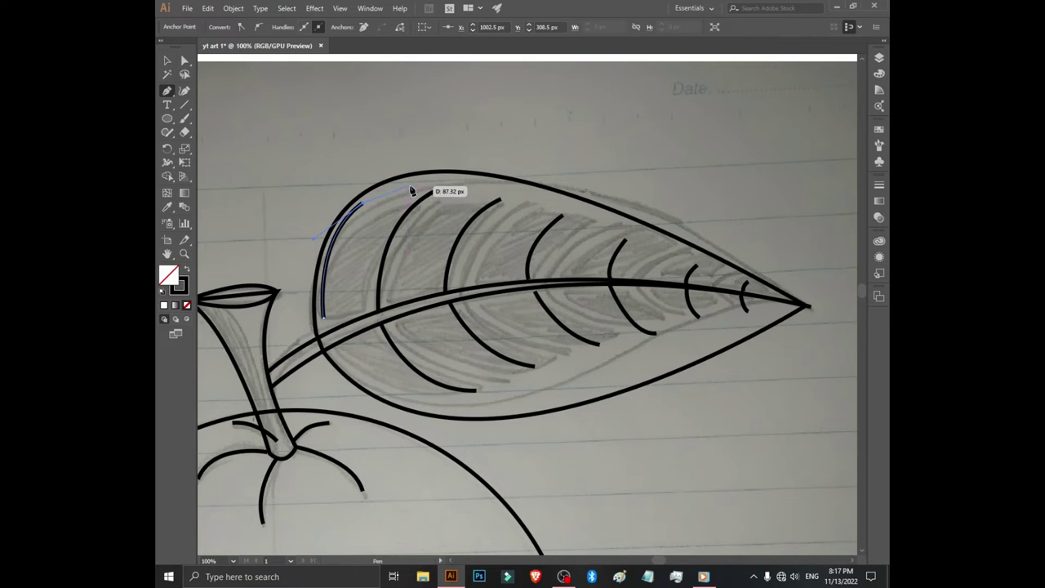
pyautogui.click(417, 190)
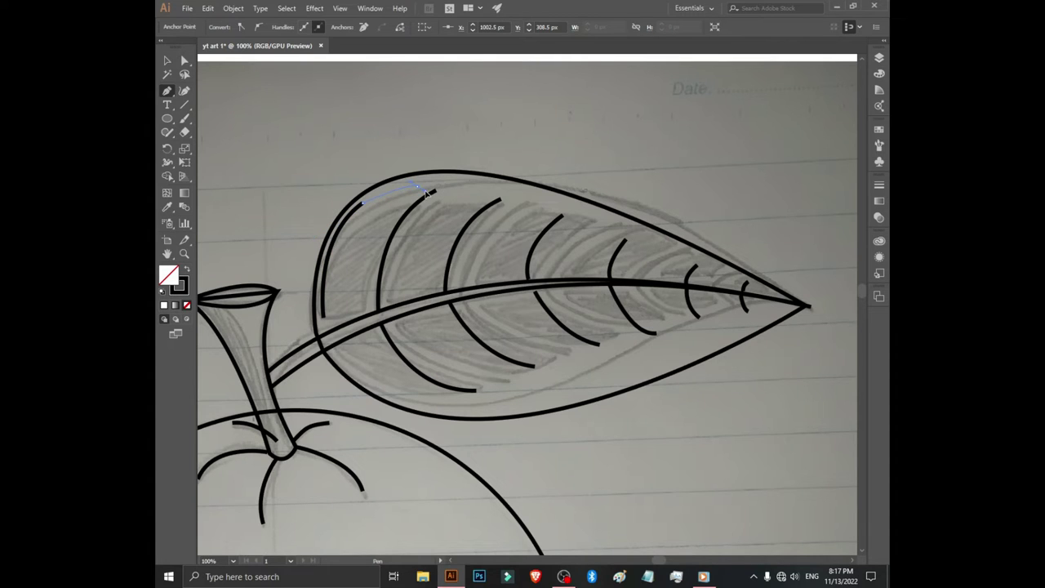
pyautogui.click(431, 193)
pyautogui.hotkey('ctrl', 'z')
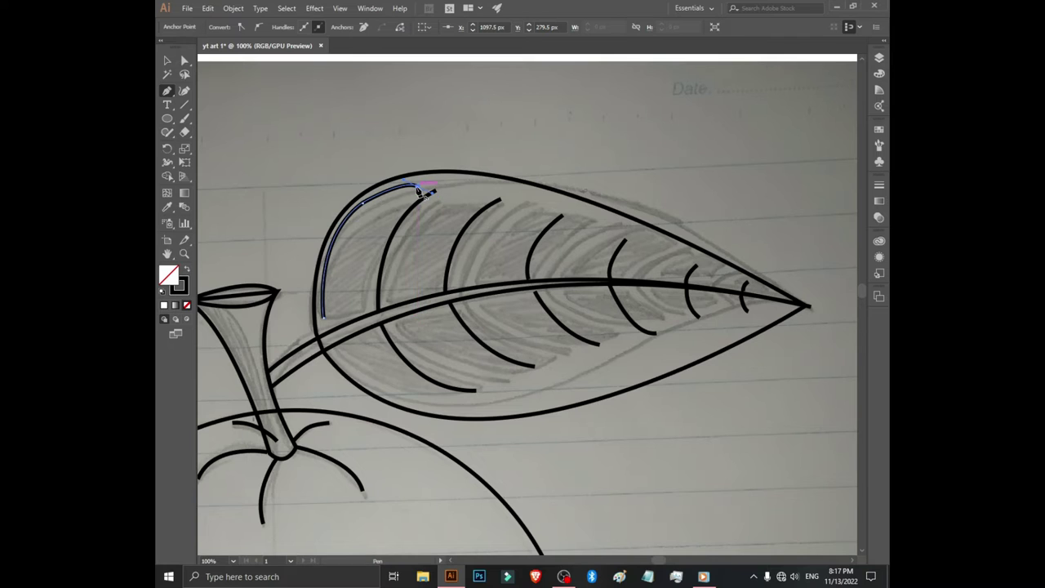
pyautogui.click(368, 311)
pyautogui.moveTo(389, 365); pyautogui.dragTo(389, 365)
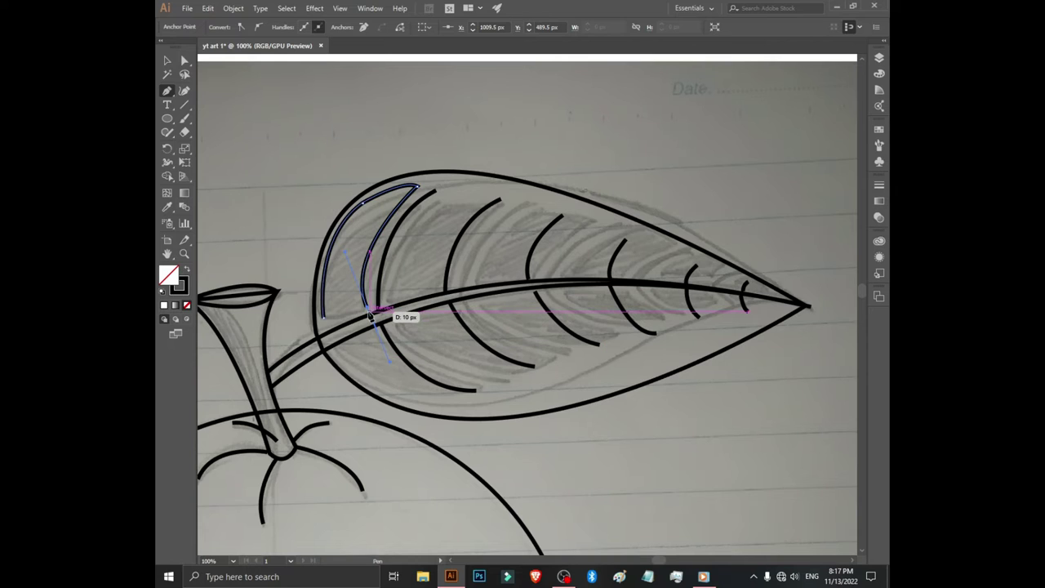
pyautogui.click(324, 319)
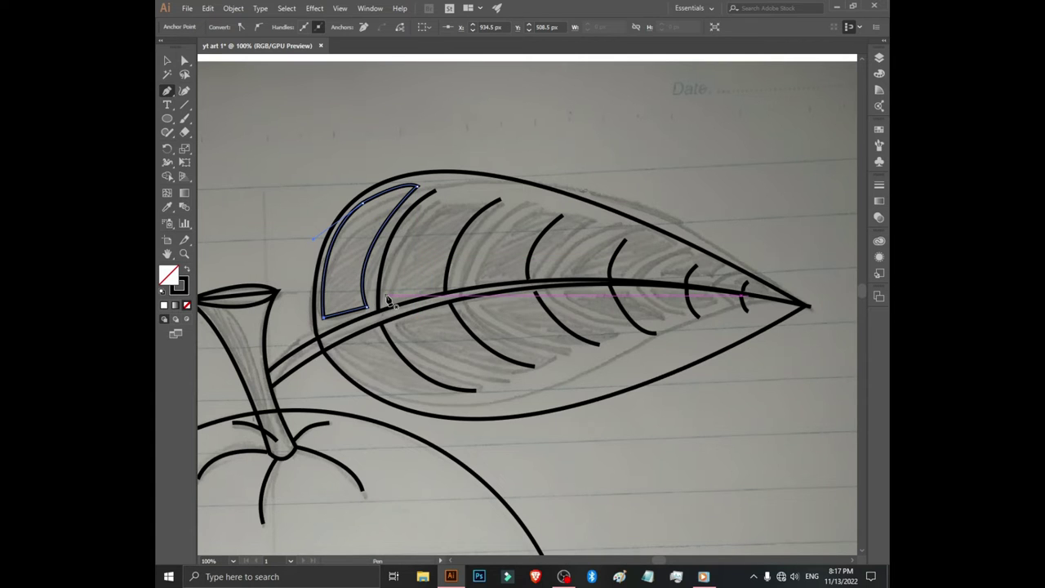
# Draw the second closed panel along the next vein and the midrib.
pyautogui.click(387, 297)
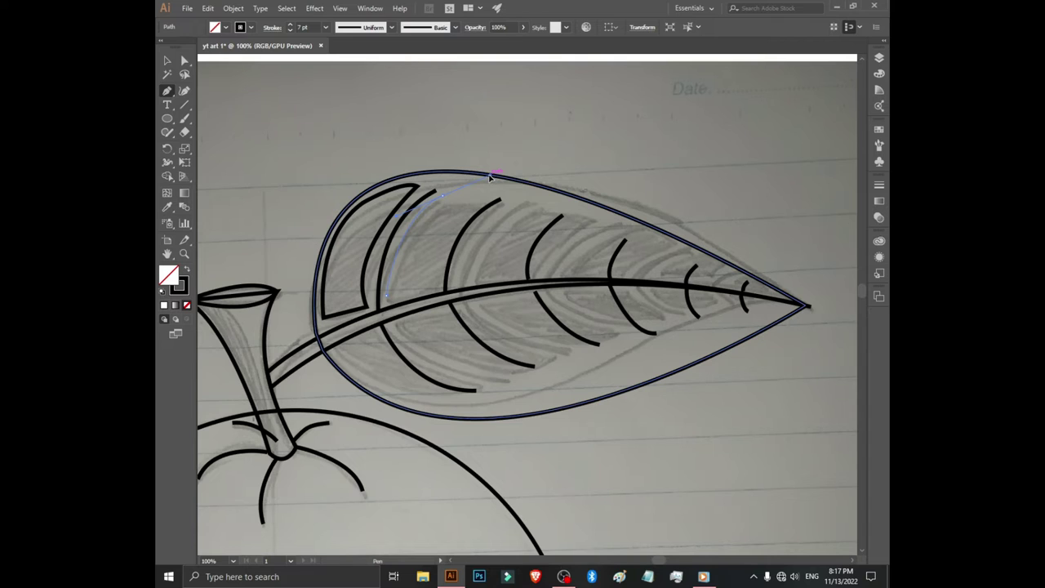
pyautogui.moveTo(441, 194); pyautogui.dragTo(492, 201)
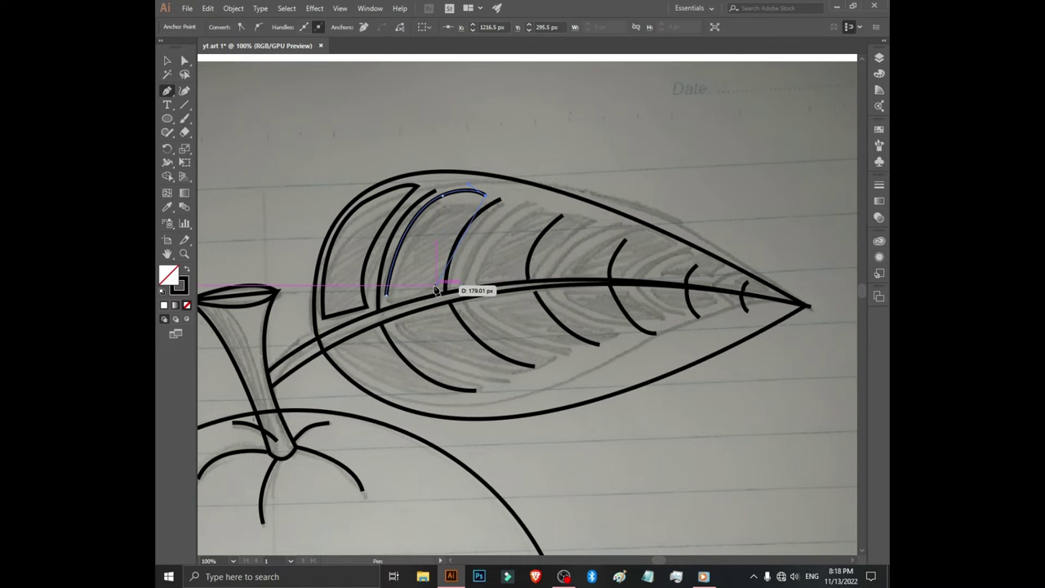
pyautogui.press('Escape')
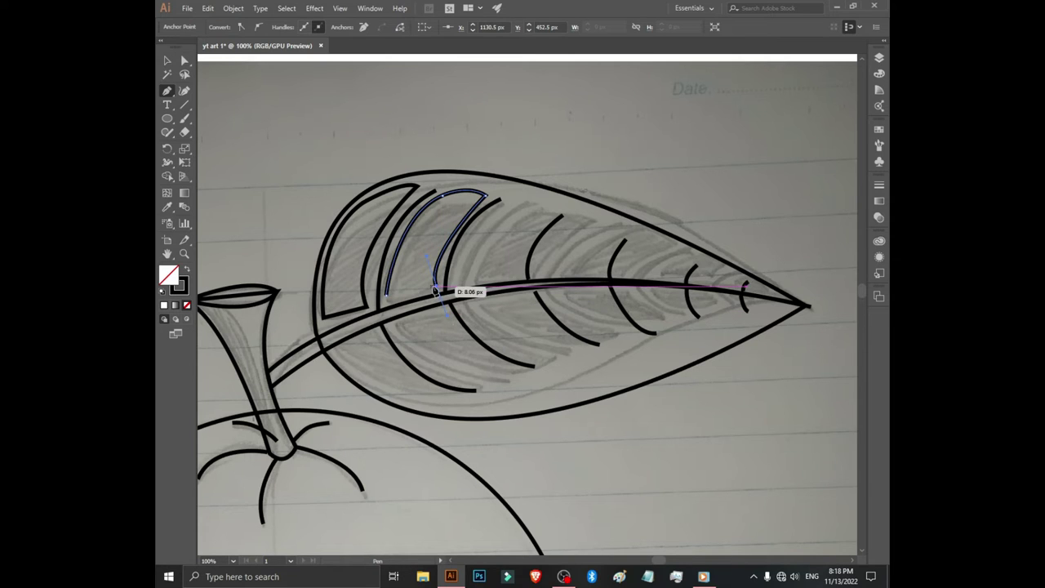
pyautogui.click(437, 287)
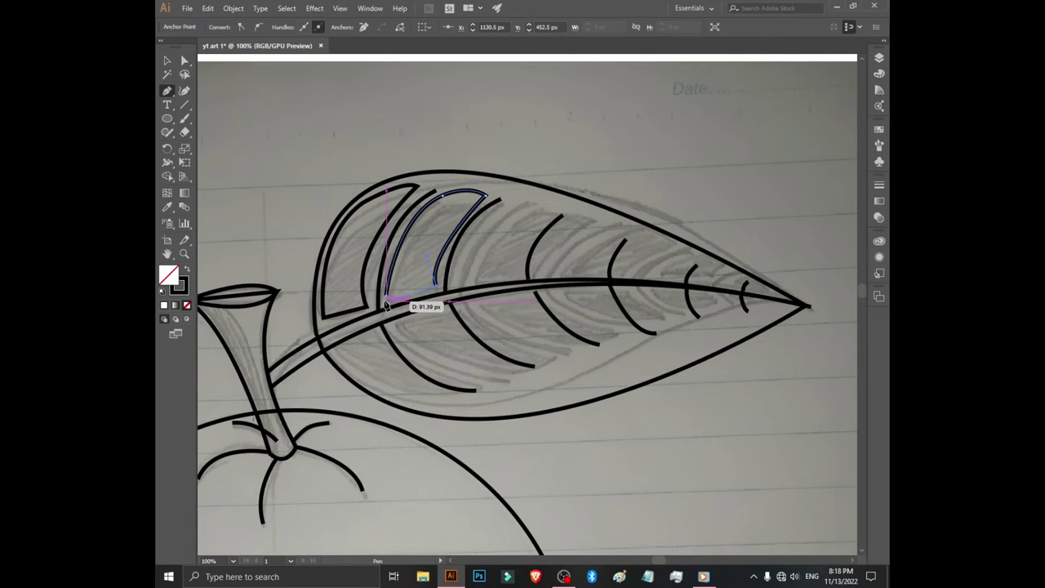
pyautogui.click(387, 296)
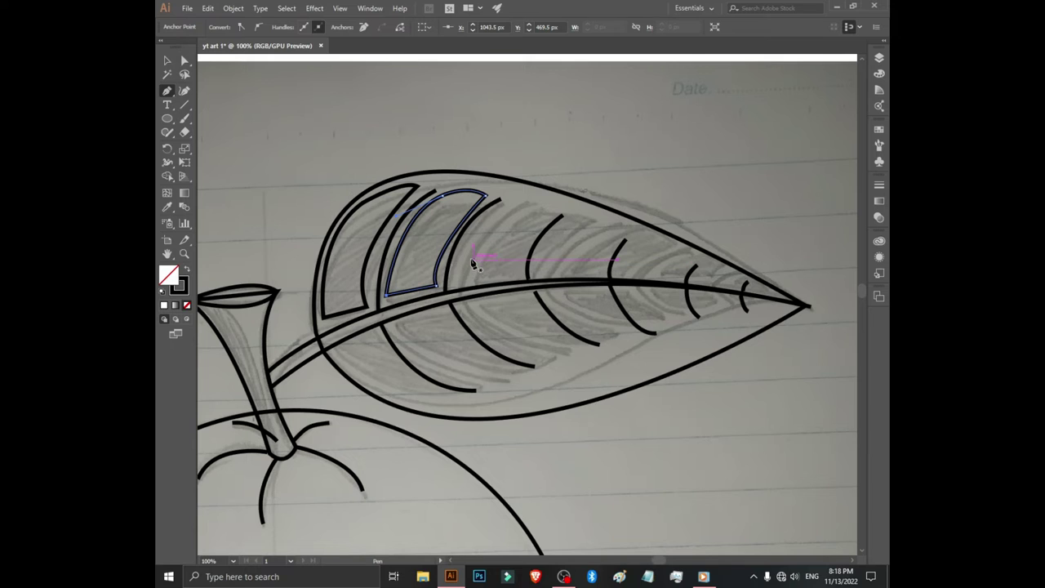
# Draw the third closed panel with a curved edge following its vein.
pyautogui.click(454, 286)
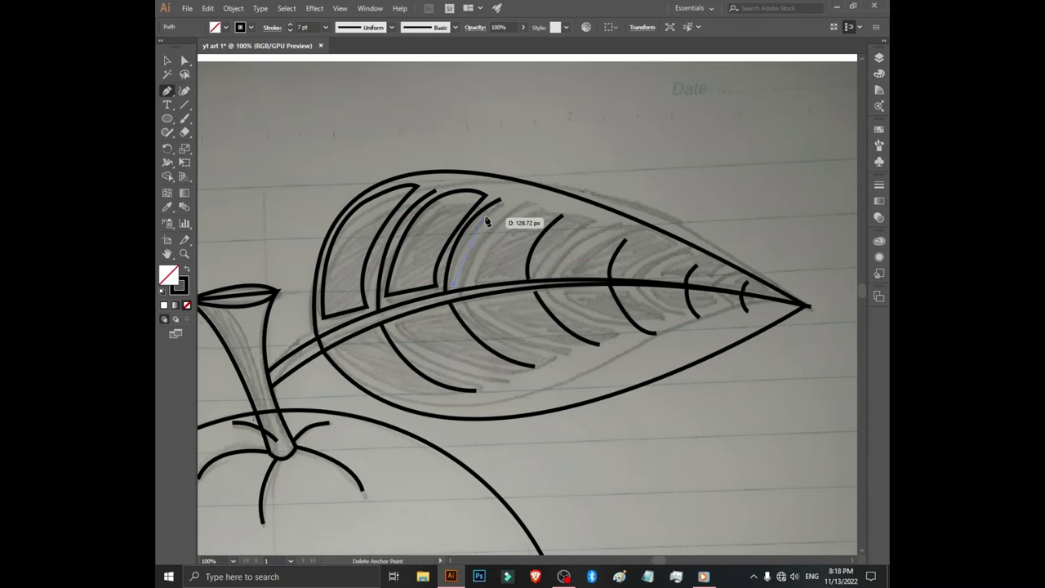
pyautogui.click(510, 199)
pyautogui.moveTo(511, 200); pyautogui.dragTo(540, 203)
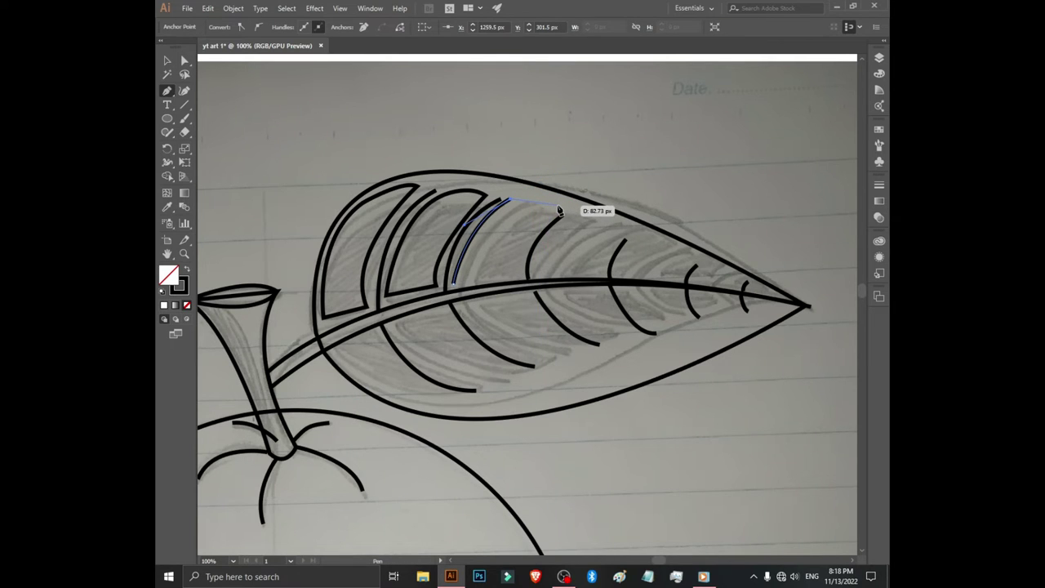
pyautogui.moveTo(540, 202); pyautogui.dragTo(559, 208)
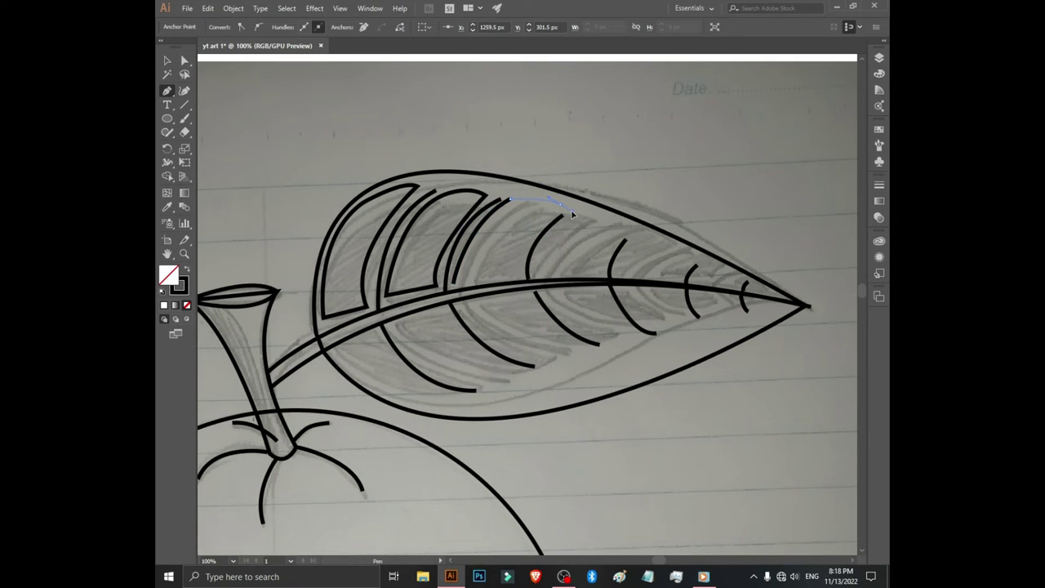
pyautogui.click(560, 203)
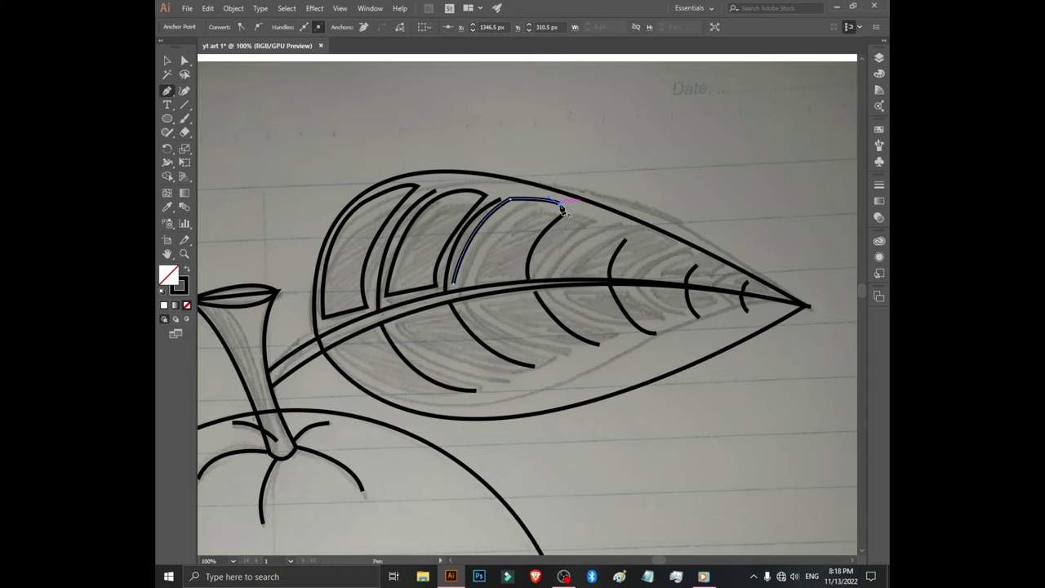
pyautogui.click(518, 271)
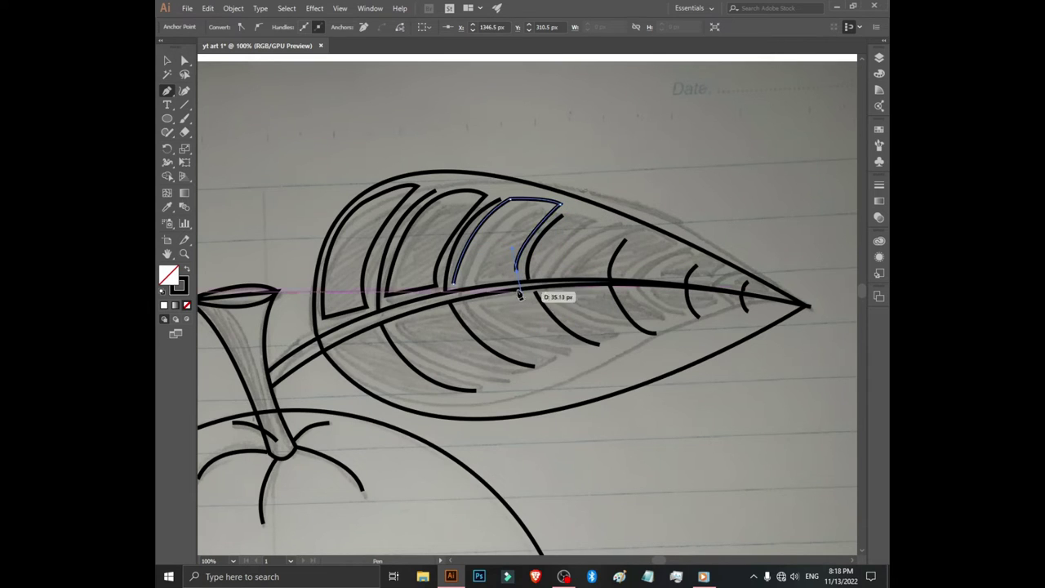
pyautogui.click(454, 284)
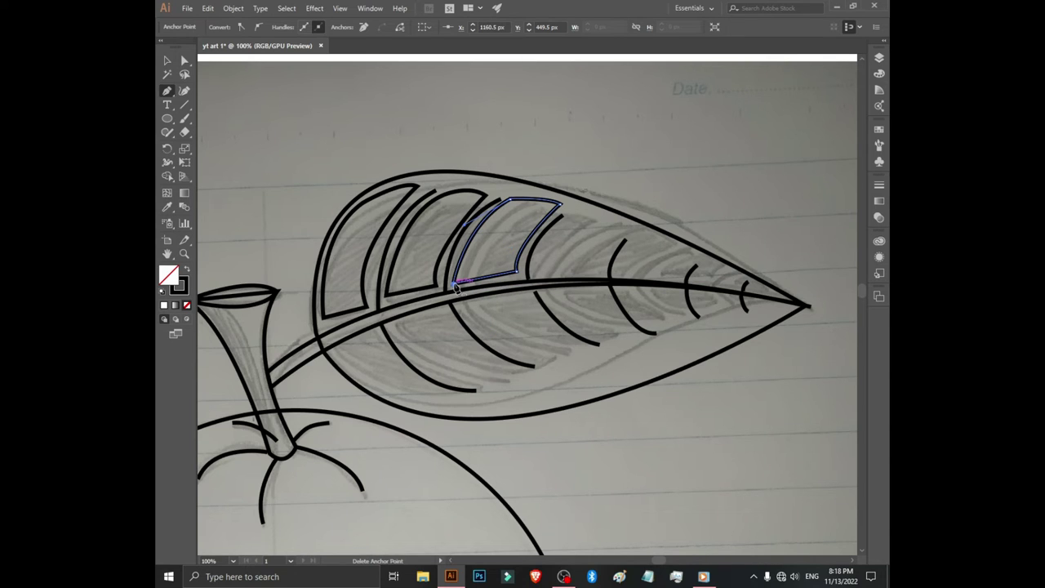
# Draw the fourth closed panel, extending its top edge toward the tip.
pyautogui.click(534, 277)
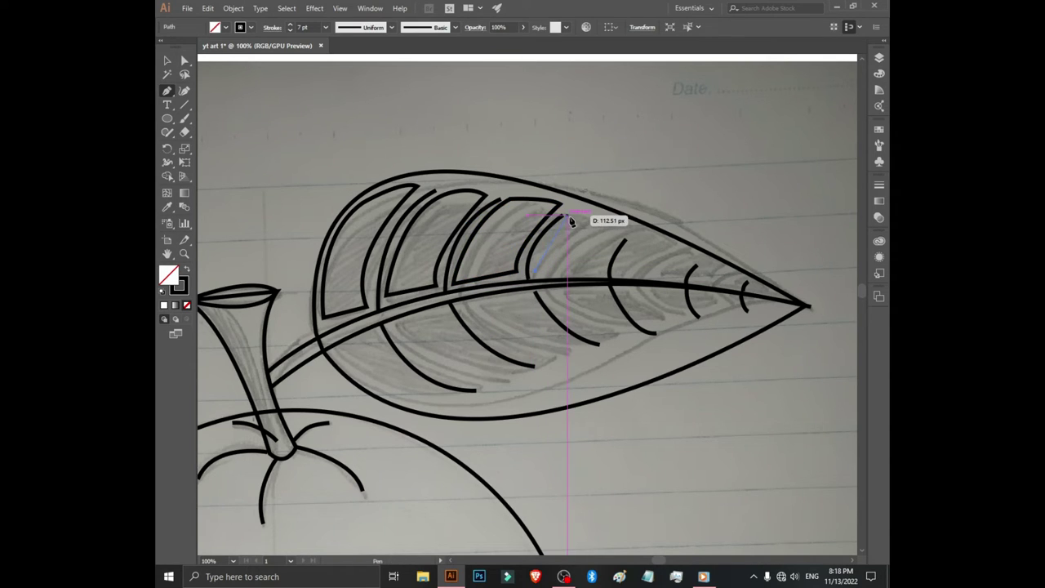
pyautogui.click(569, 218)
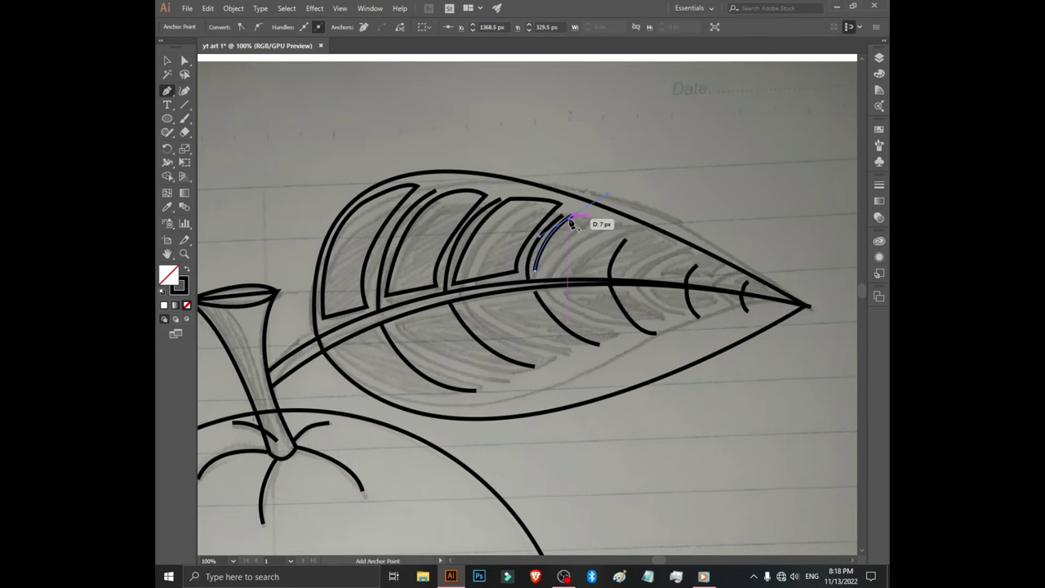
pyautogui.click(572, 219)
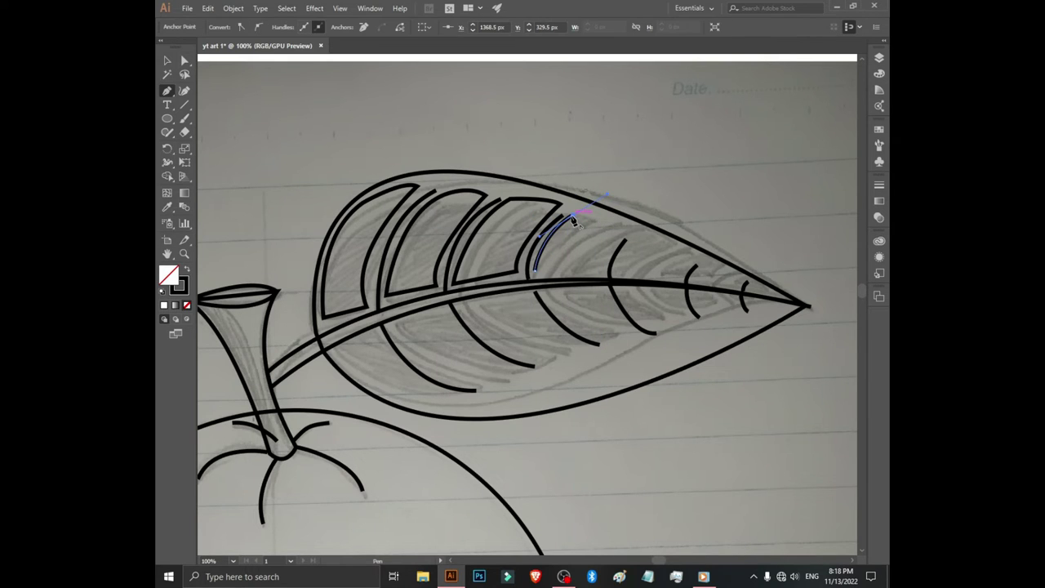
pyautogui.click(621, 233)
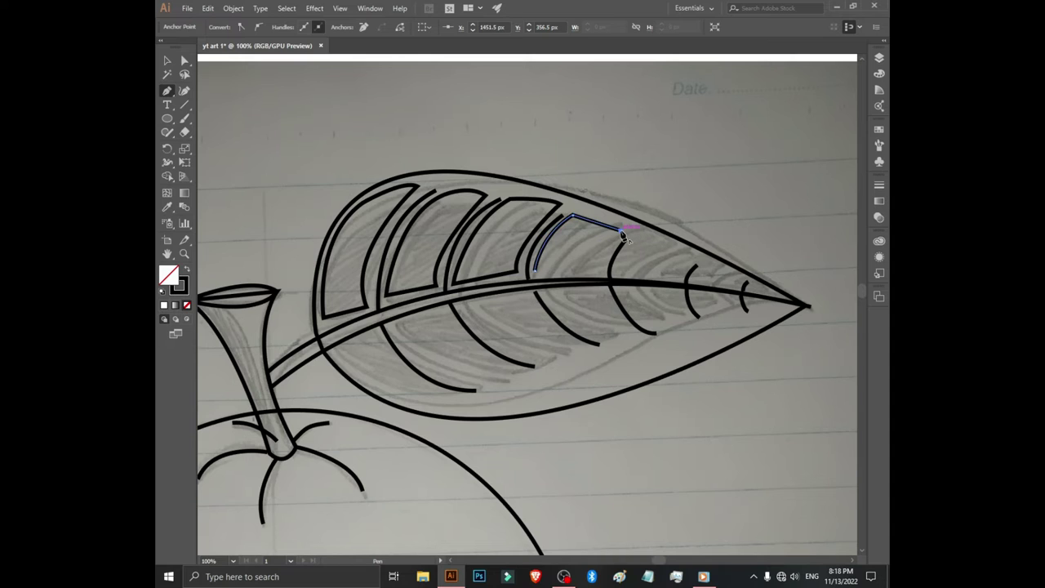
pyautogui.click(601, 274)
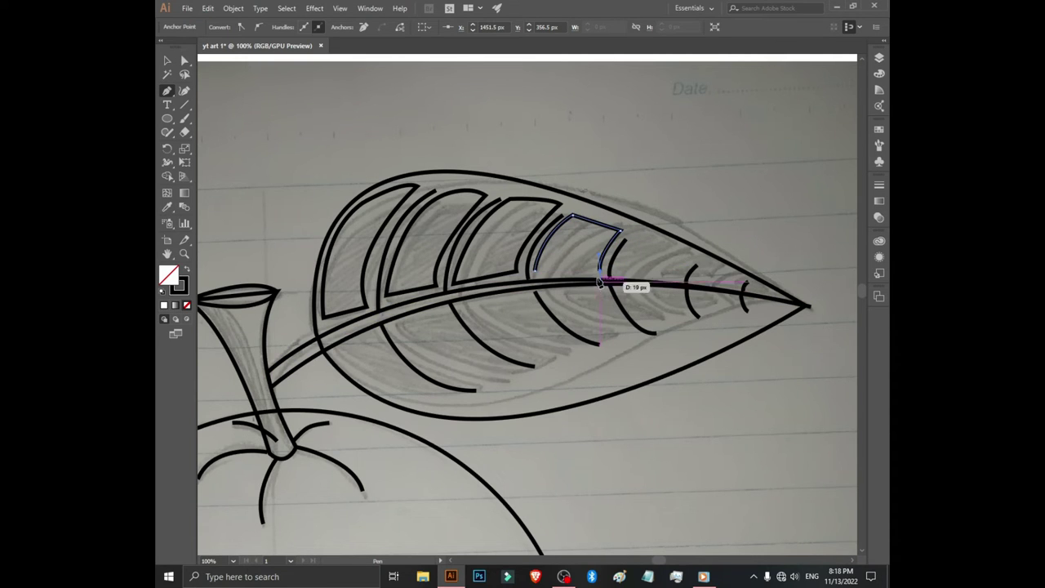
pyautogui.click(534, 270)
# Draw the fifth closed panel between the upper veins nearer the tip.
pyautogui.keyDown('ctrl'); pyautogui.click(640, 272); pyautogui.keyUp('ctrl')
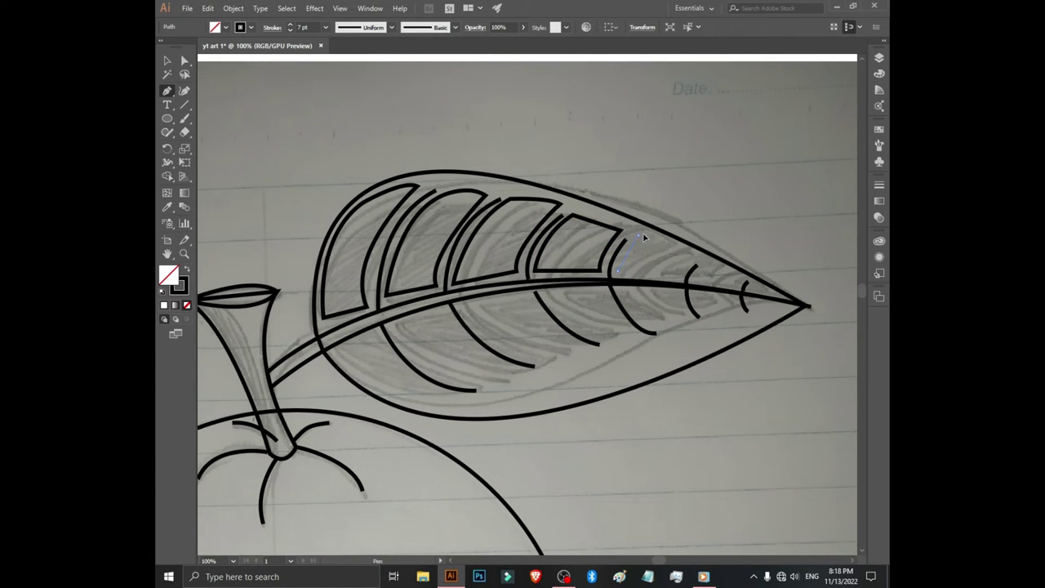
pyautogui.moveTo(641, 236); pyautogui.dragTo(653, 232)
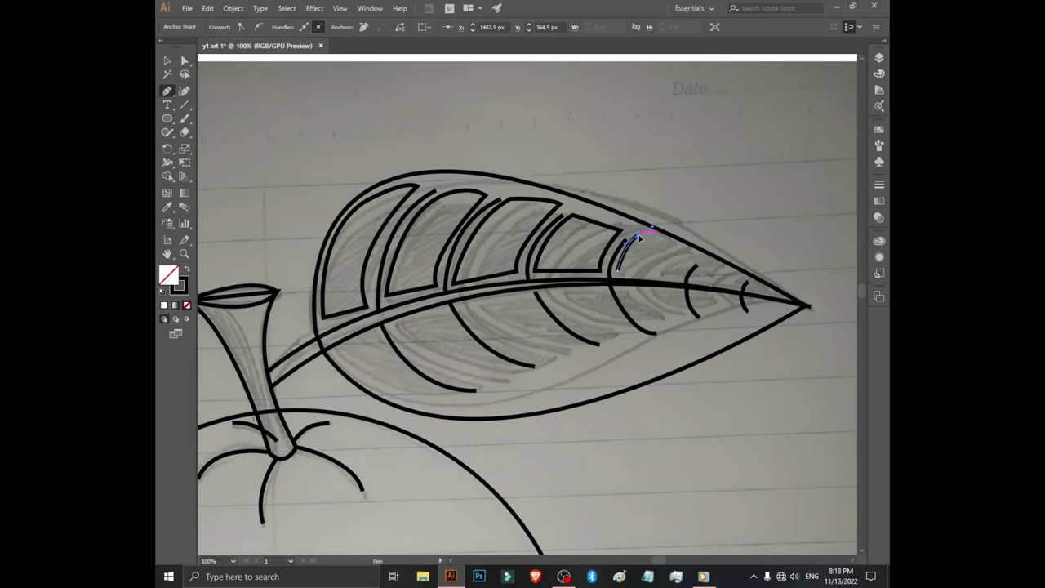
pyautogui.click(638, 235)
pyautogui.click(689, 260)
pyautogui.click(682, 280)
pyautogui.click(618, 271)
pyautogui.hotkey('ctrl', 'shift', 'a')
# Begin a smaller sixth panel outline right by the leaf tip.
pyautogui.click(698, 283)
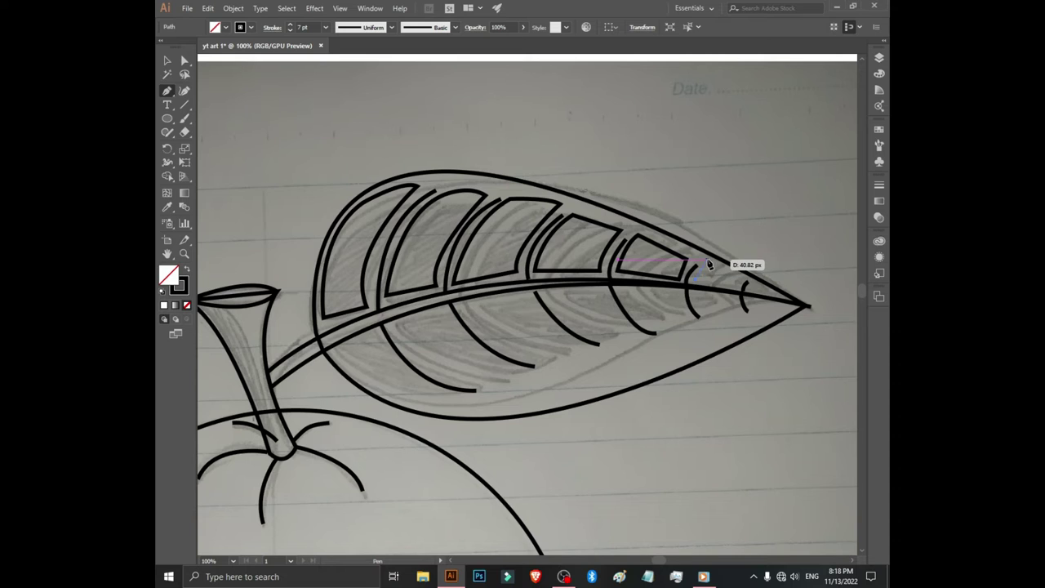
pyautogui.moveTo(708, 269)
pyautogui.mouseDown()
pyautogui.moveTo(722, 257)
pyautogui.moveTo(741, 282)
pyautogui.mouseUp()
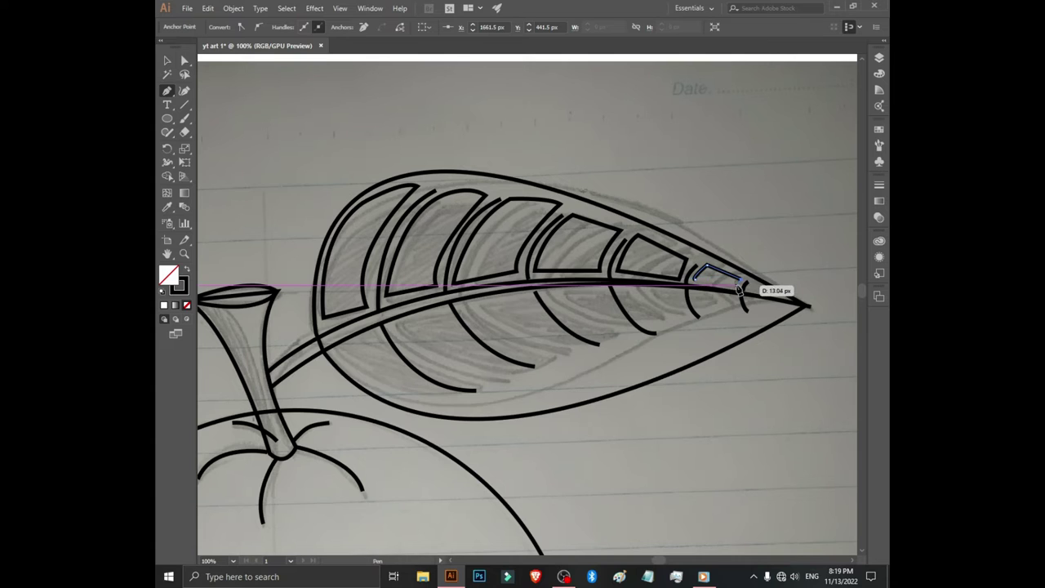
pyautogui.moveTo(741, 281)
pyautogui.mouseDown()
pyautogui.moveTo(700, 282)
pyautogui.moveTo(724, 285)
pyautogui.mouseUp()
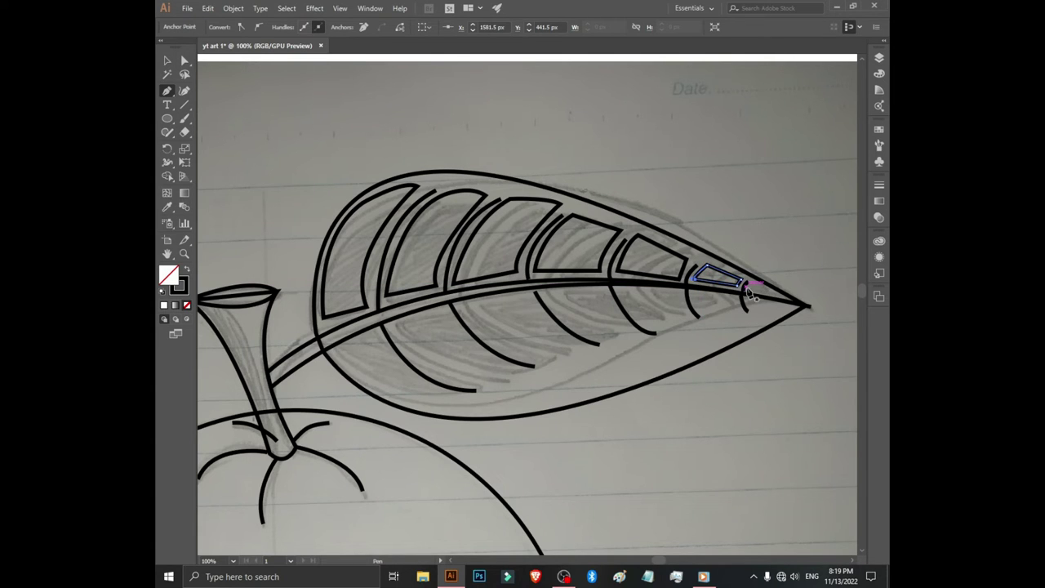
# Zoom in on the tip and draw a tiny closed triangular cell there.
pyautogui.hotkey('ctrl', '+')
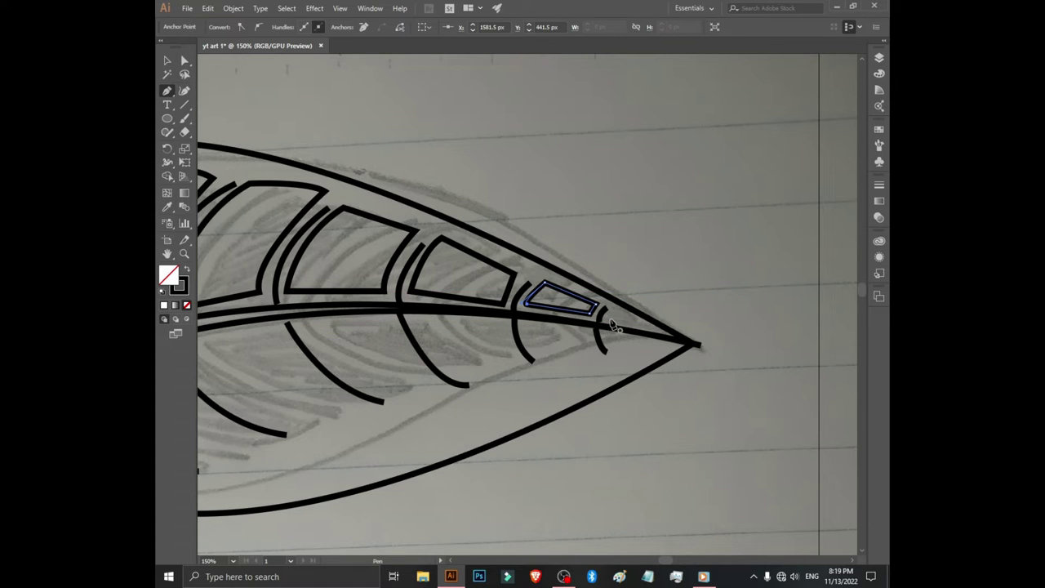
pyautogui.moveTo(612, 315); pyautogui.dragTo(641, 326)
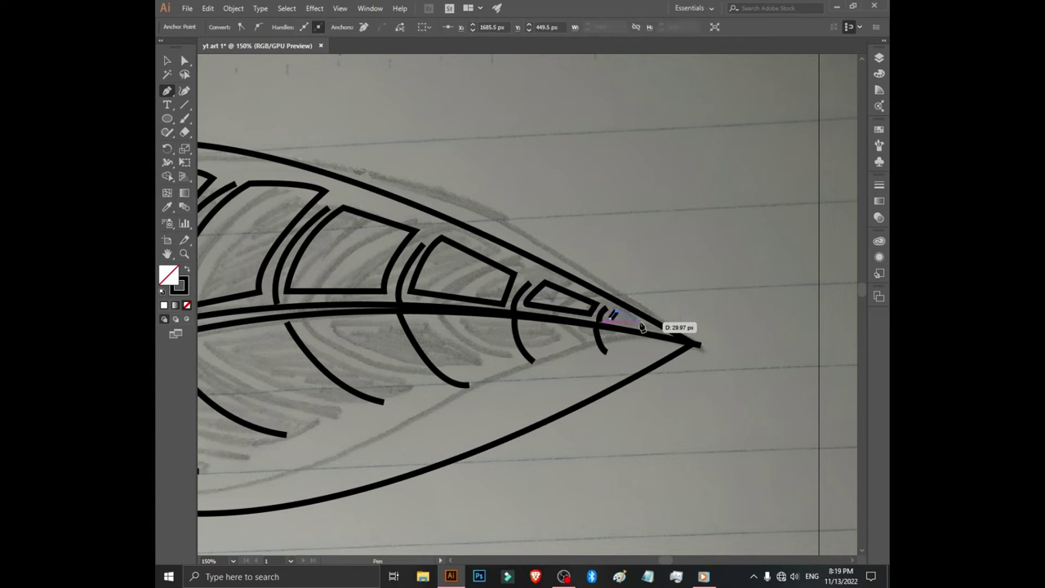
pyautogui.moveTo(642, 326); pyautogui.dragTo(642, 331)
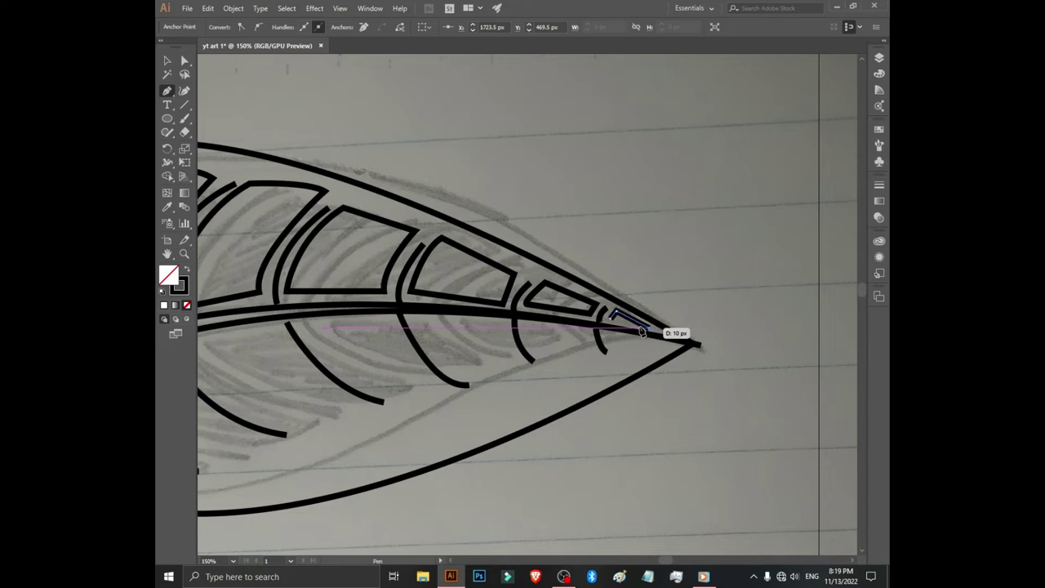
pyautogui.click(612, 315)
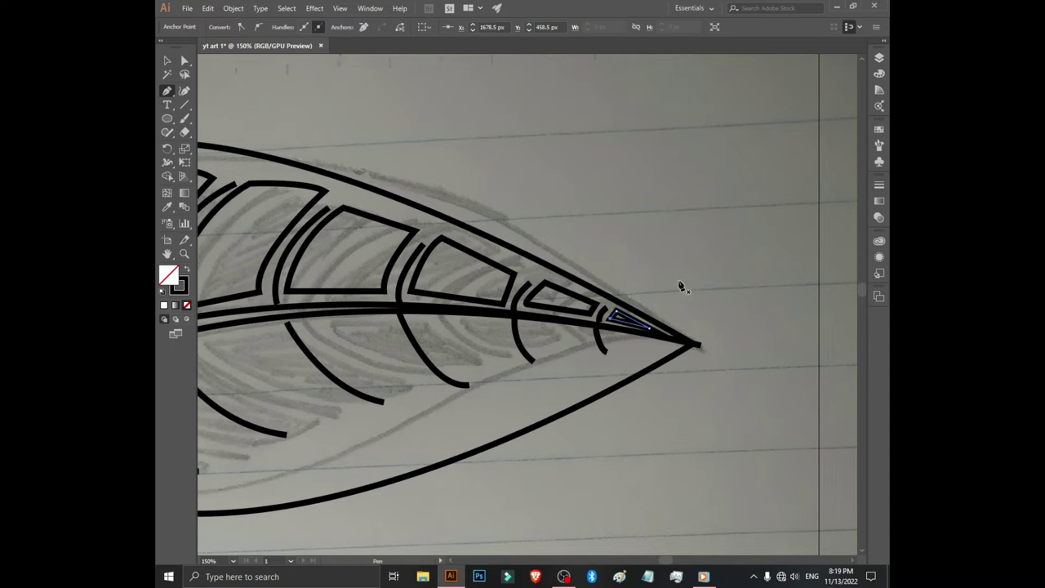
# Undo a misplaced outline segment started below the midrib near the tip.
pyautogui.press('space')
pyautogui.moveTo(617, 356)
pyautogui.mouseDown()
pyautogui.moveTo(662, 354)
pyautogui.moveTo(539, 360)
pyautogui.moveTo(527, 330)
pyautogui.moveTo(555, 375)
pyautogui.moveTo(597, 369)
pyautogui.mouseUp()
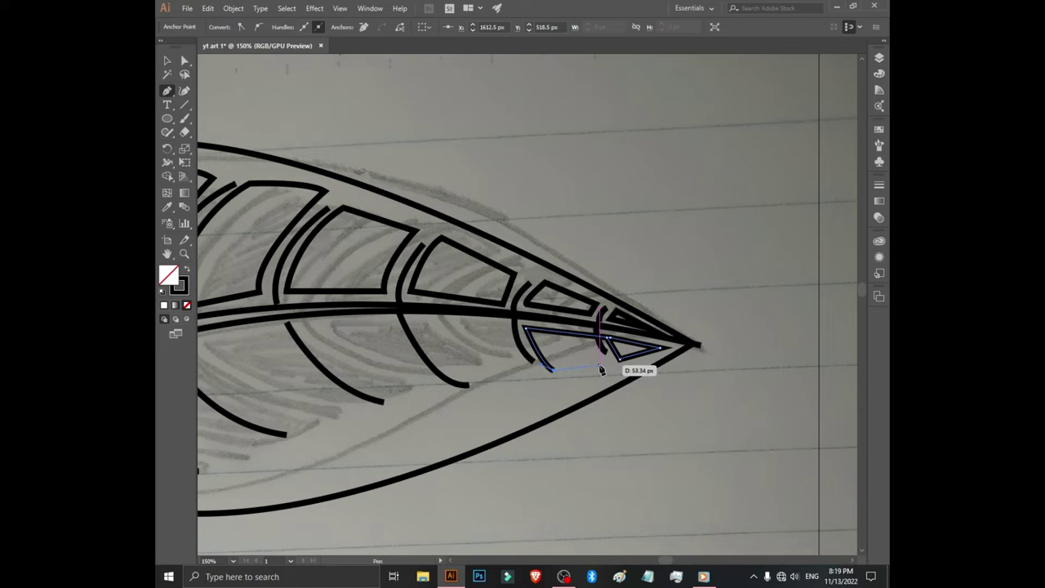
pyautogui.moveTo(597, 368); pyautogui.dragTo(597, 356)
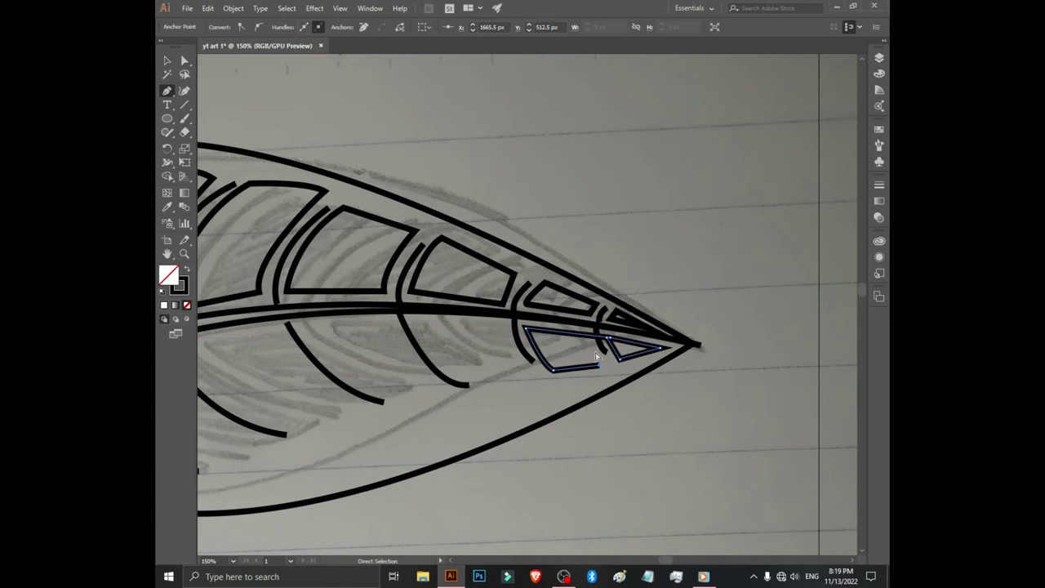
pyautogui.hotkey('ctrl', 'z')
pyautogui.hotkey('ctrl', 'z')
pyautogui.hotkey('ctrl', 'z')
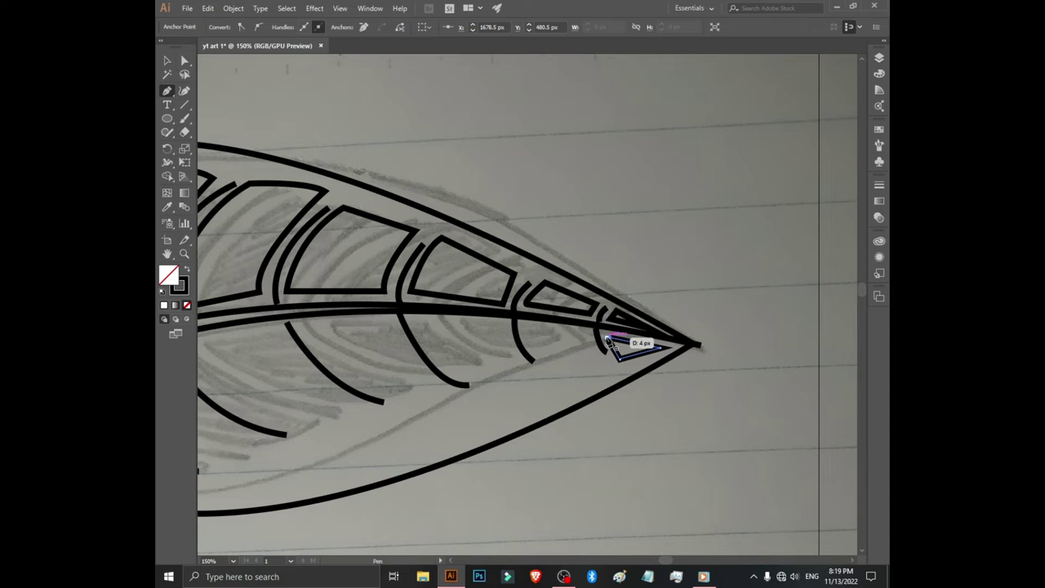
# Draw a closed curved cell below the midrib beside the tip triangle.
pyautogui.click(523, 325)
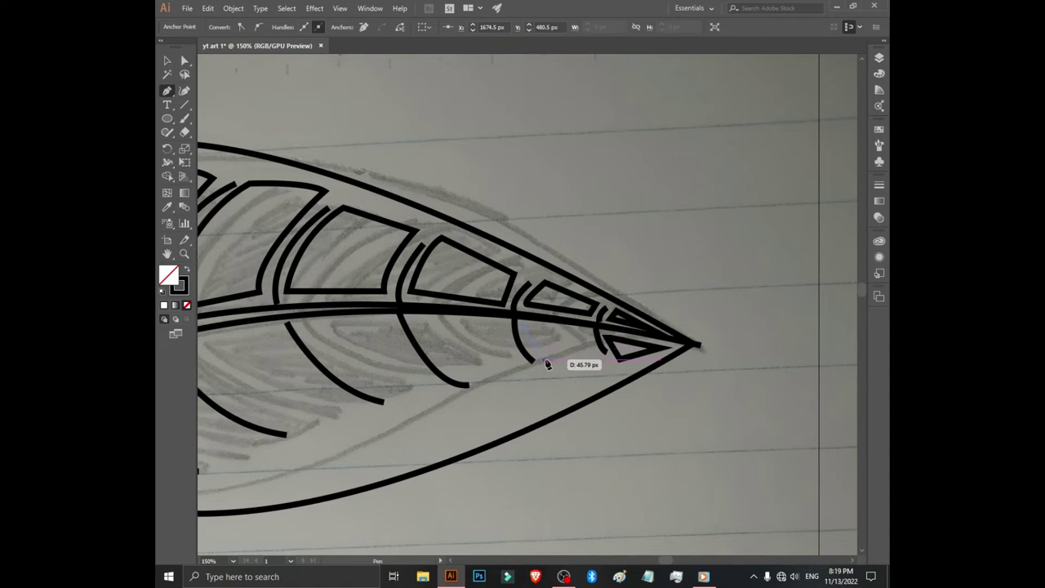
pyautogui.click(559, 383)
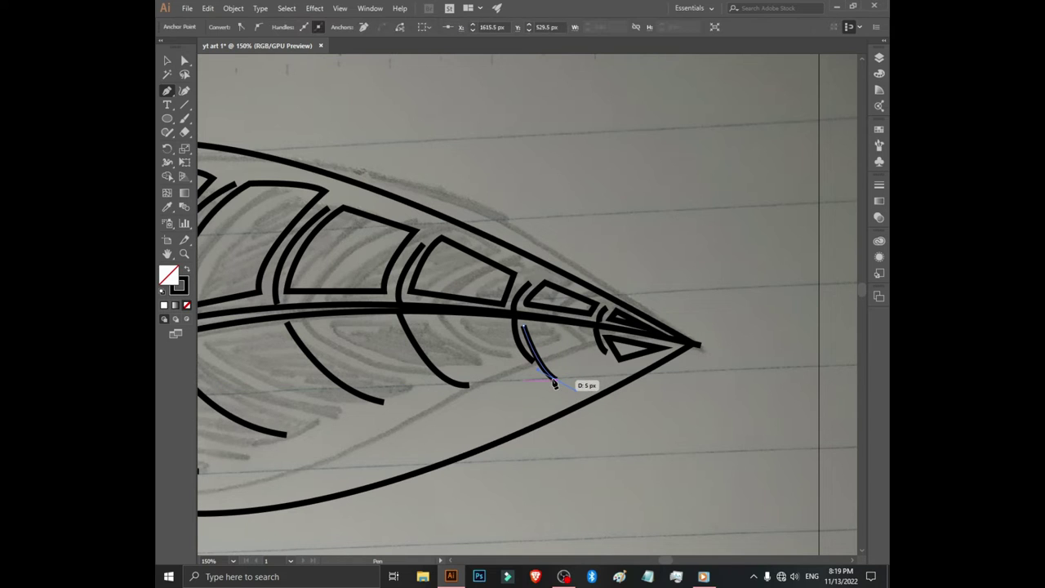
pyautogui.moveTo(575, 393); pyautogui.dragTo(555, 383)
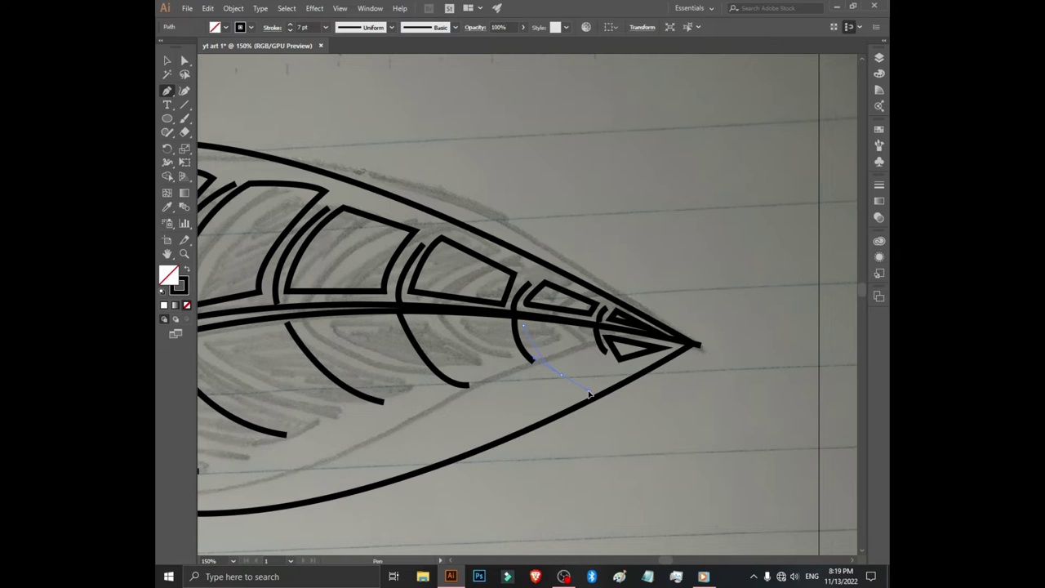
pyautogui.moveTo(589, 394); pyautogui.dragTo(602, 368)
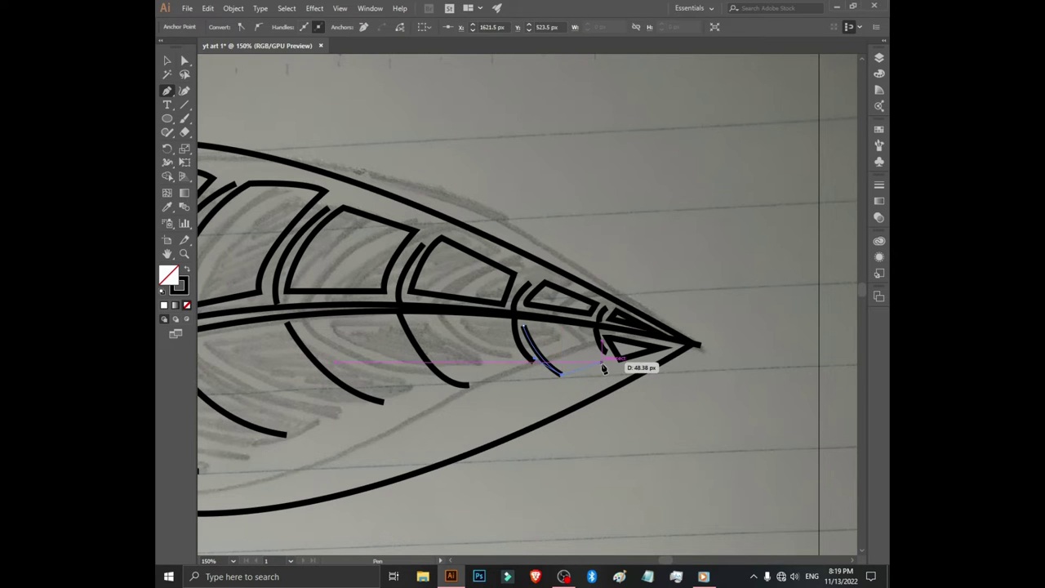
pyautogui.moveTo(602, 369); pyautogui.dragTo(589, 328)
pyautogui.moveTo(526, 350); pyautogui.dragTo(524, 329)
pyautogui.click(523, 328)
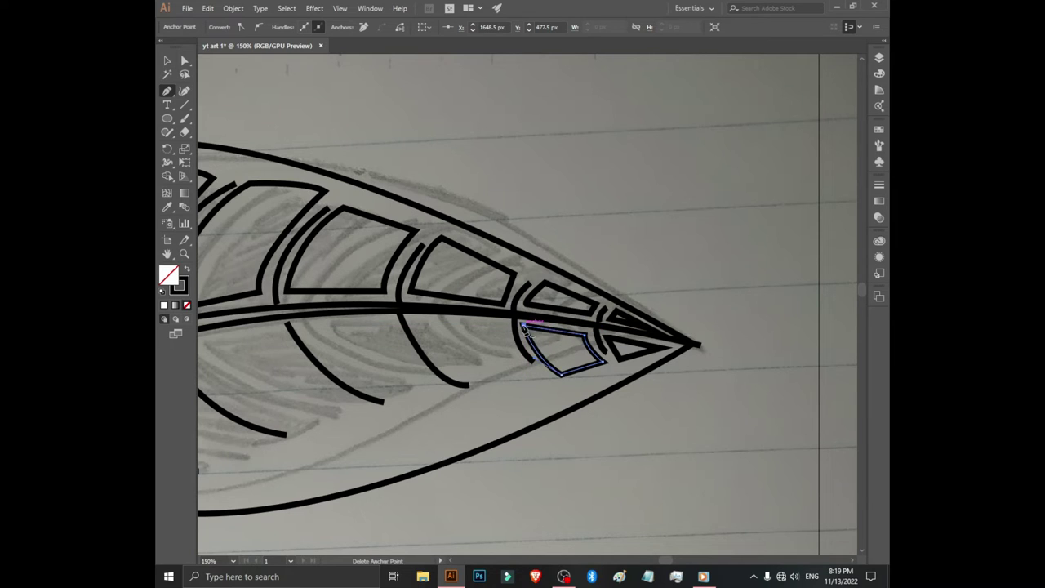
# Start the next cell outline from the midrib along the following lower vein.
pyautogui.click(424, 328)
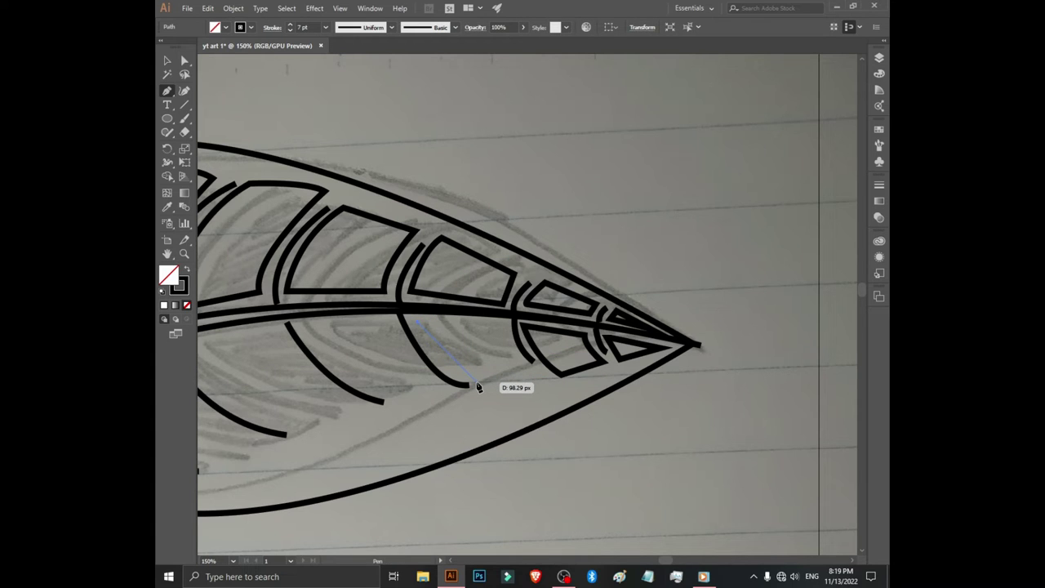
pyautogui.moveTo(478, 387); pyautogui.dragTo(485, 388)
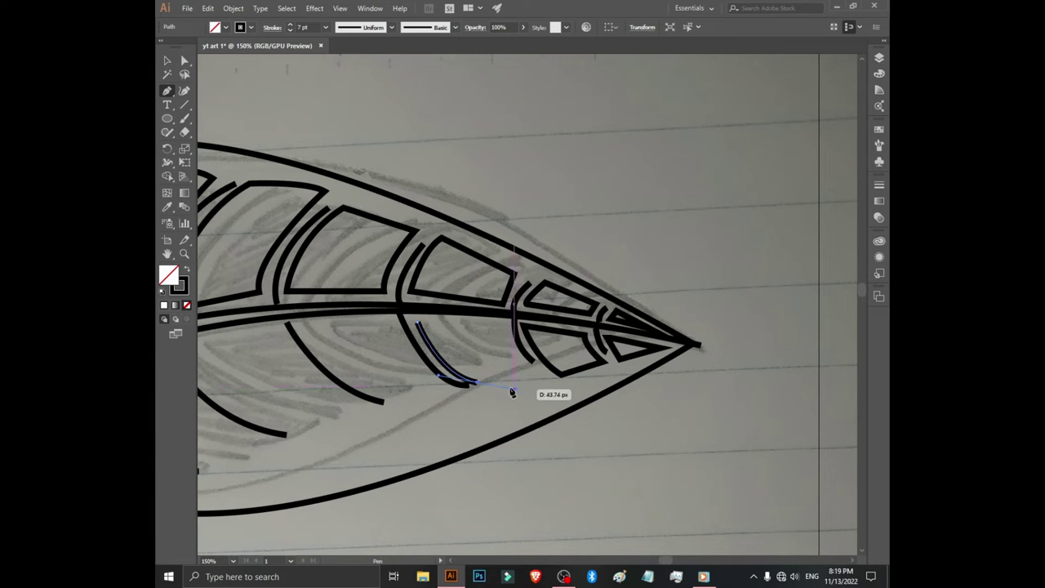
pyautogui.moveTo(477, 382)
pyautogui.mouseDown()
pyautogui.moveTo(516, 369)
pyautogui.moveTo(522, 388)
pyautogui.moveTo(536, 367)
pyautogui.mouseUp()
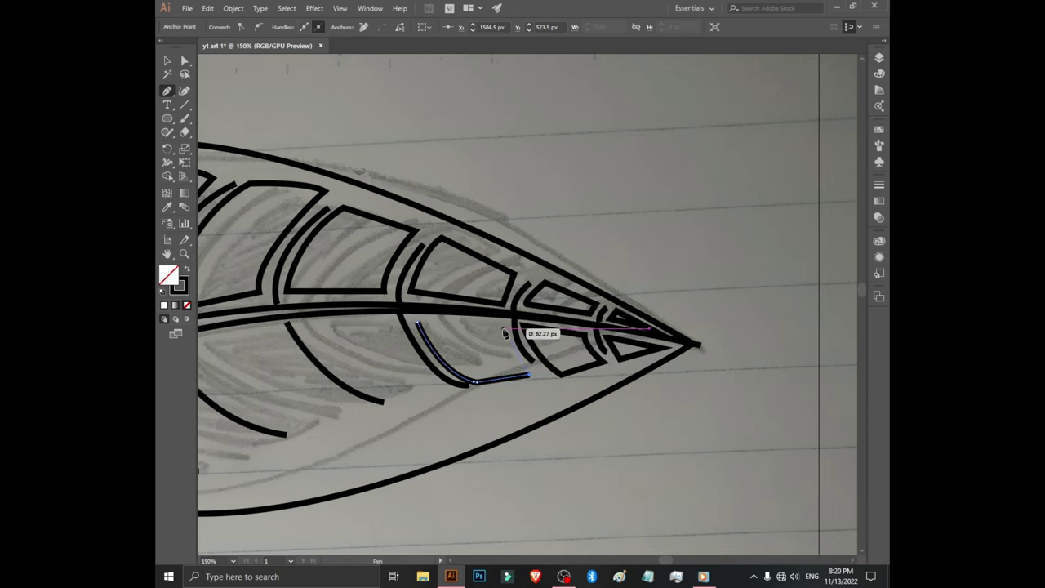
# Close the second lower cell outline, then trace the next cell along its vein up to the midrib.
pyautogui.click(502, 320)
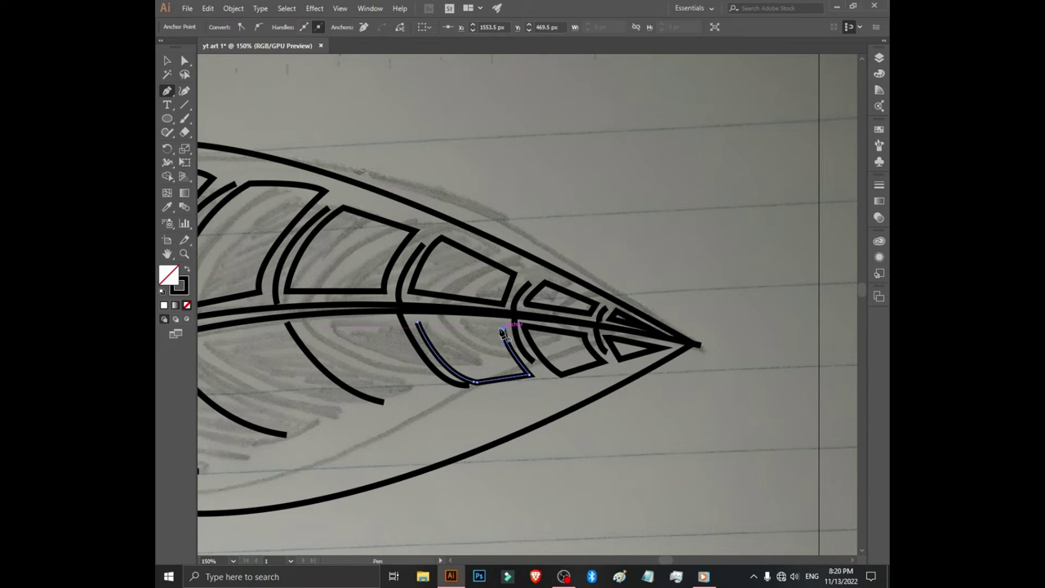
pyautogui.click(417, 323)
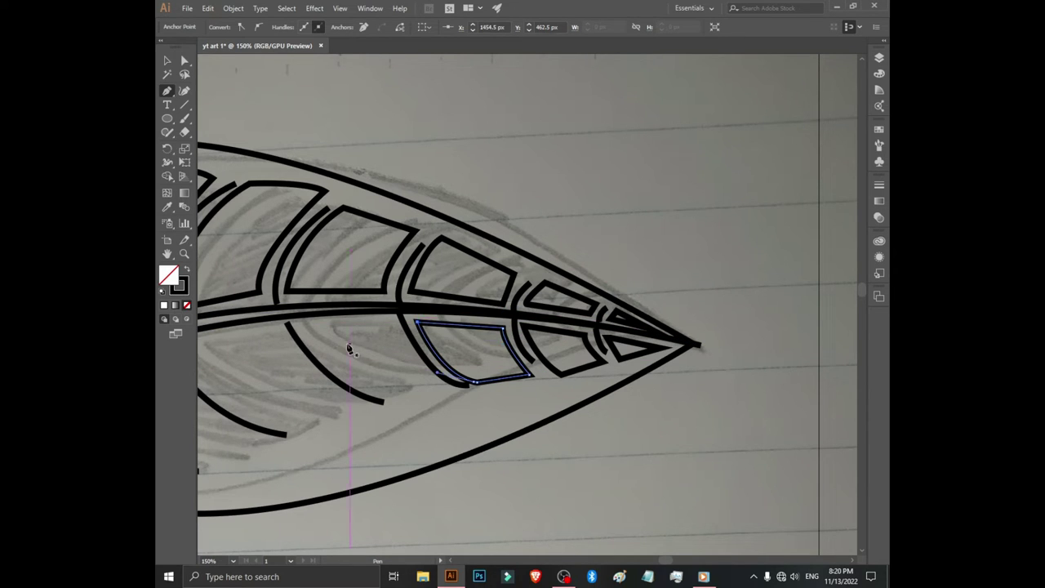
pyautogui.keyDown('ctrl'); pyautogui.click(317, 347); pyautogui.keyUp('ctrl')
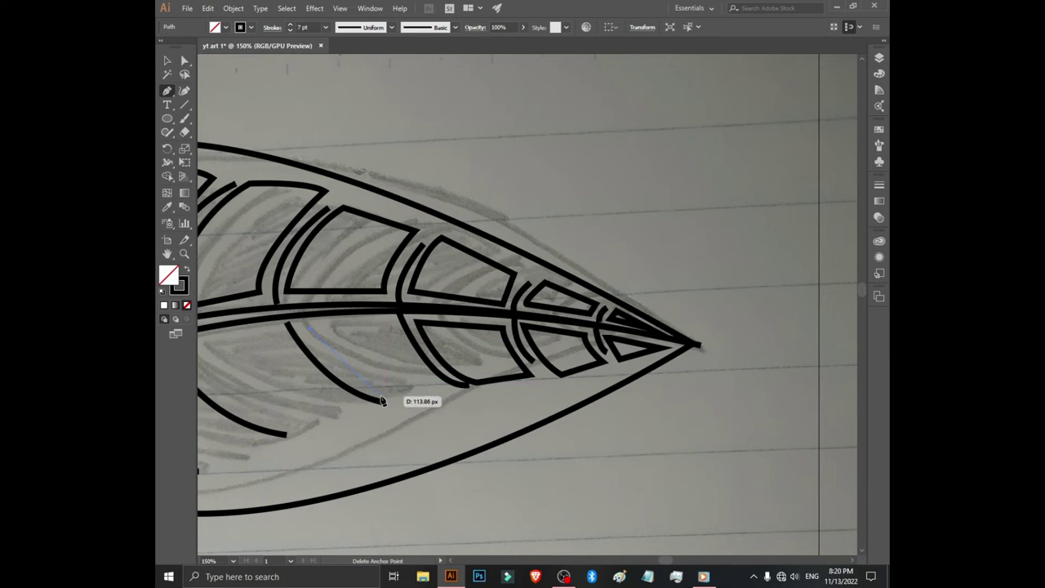
pyautogui.click(381, 400)
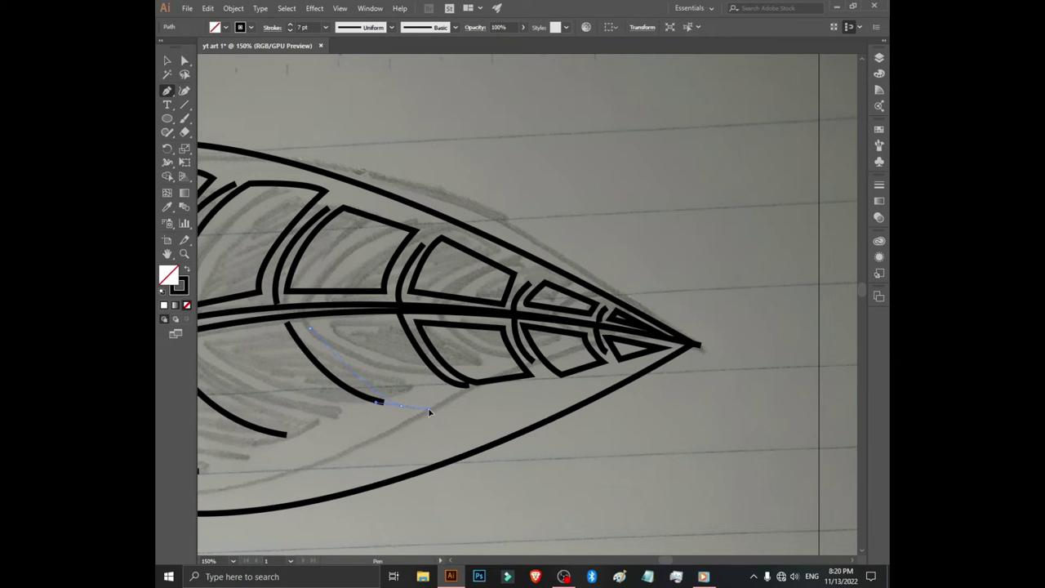
pyautogui.moveTo(443, 413); pyautogui.dragTo(400, 408)
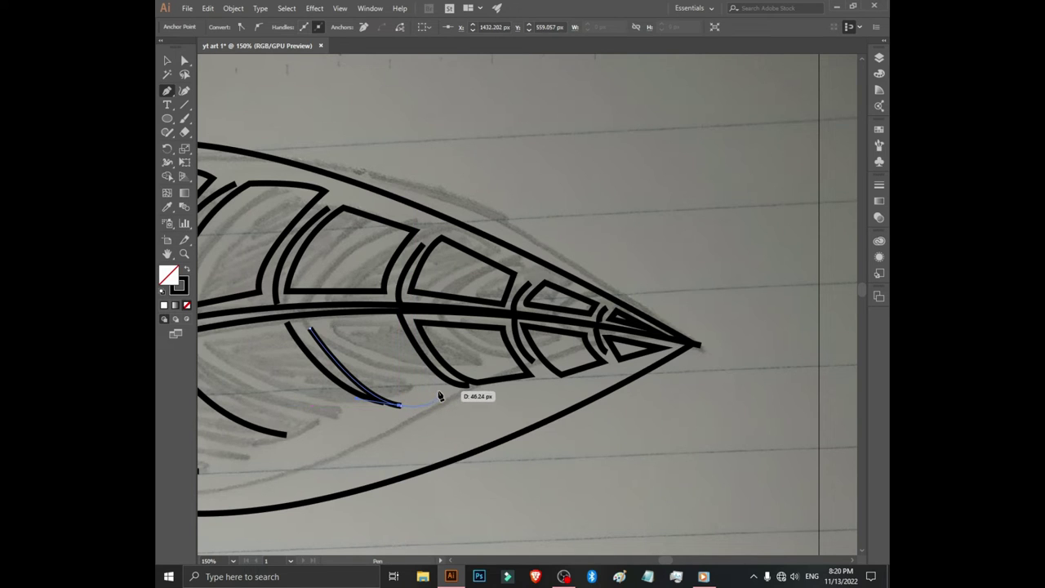
pyautogui.click(440, 396)
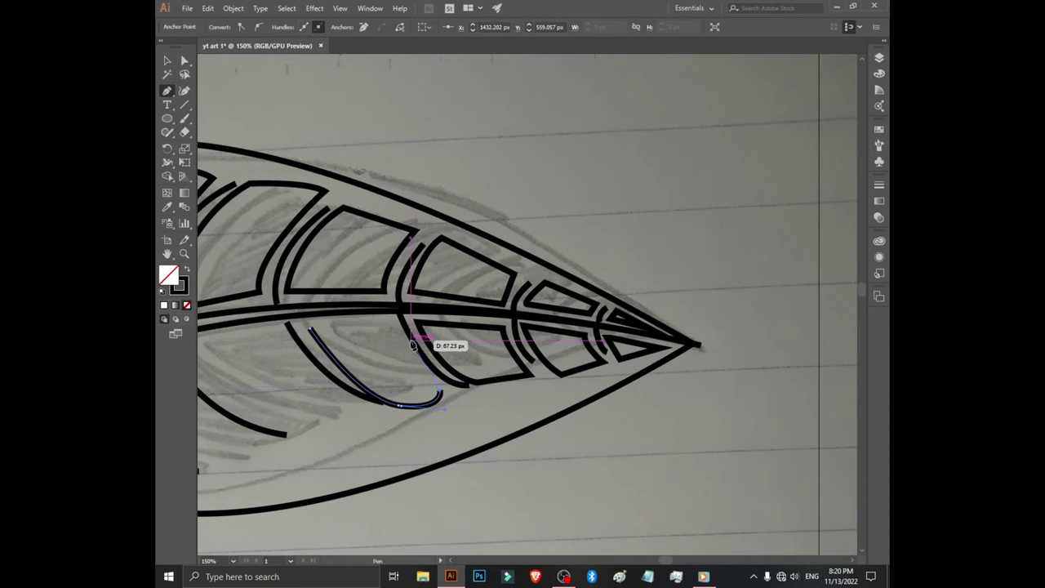
pyautogui.keyDown('ctrl'); pyautogui.click(389, 326); pyautogui.keyUp('ctrl')
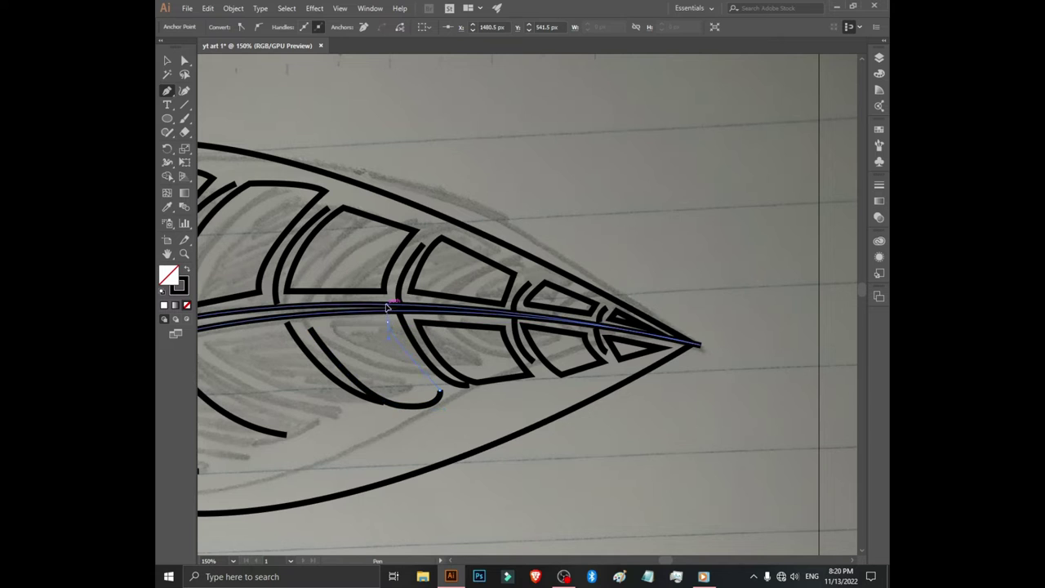
pyautogui.click(388, 323)
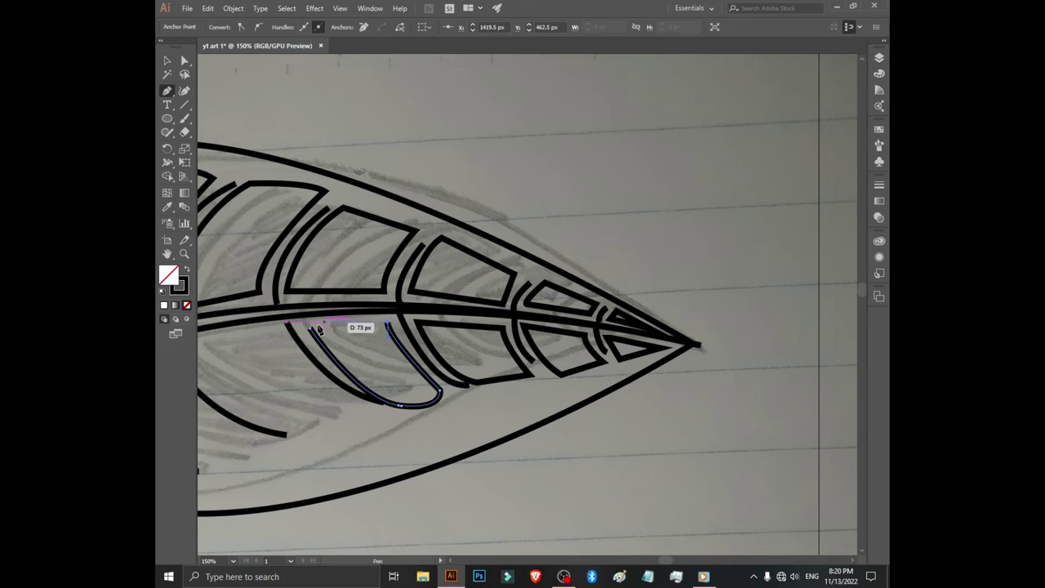
pyautogui.click(308, 328)
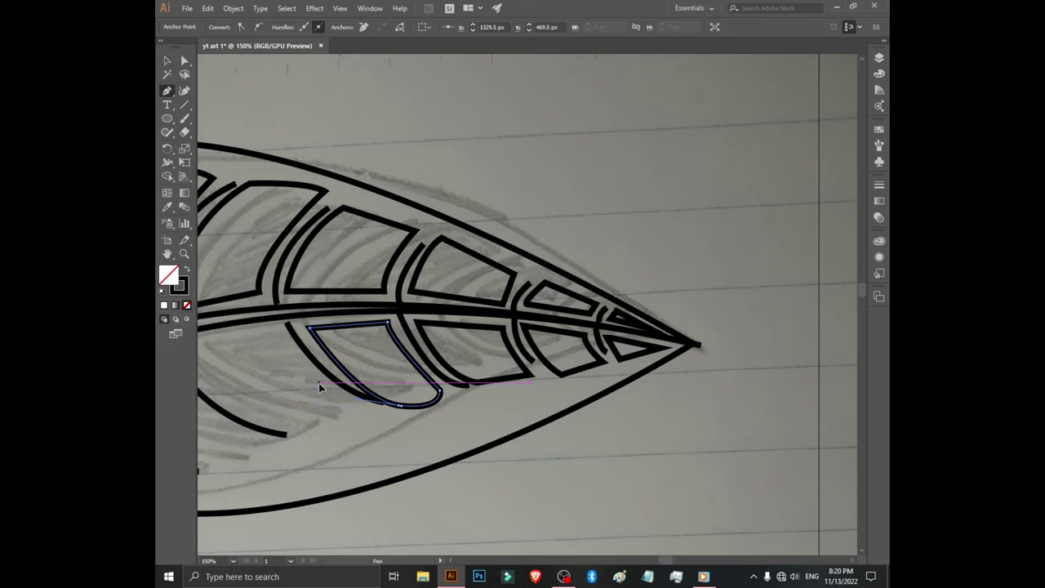
# Rotate the curved vein on the left slightly to align it with the sketch.
pyautogui.press('v')
pyautogui.click(304, 345)
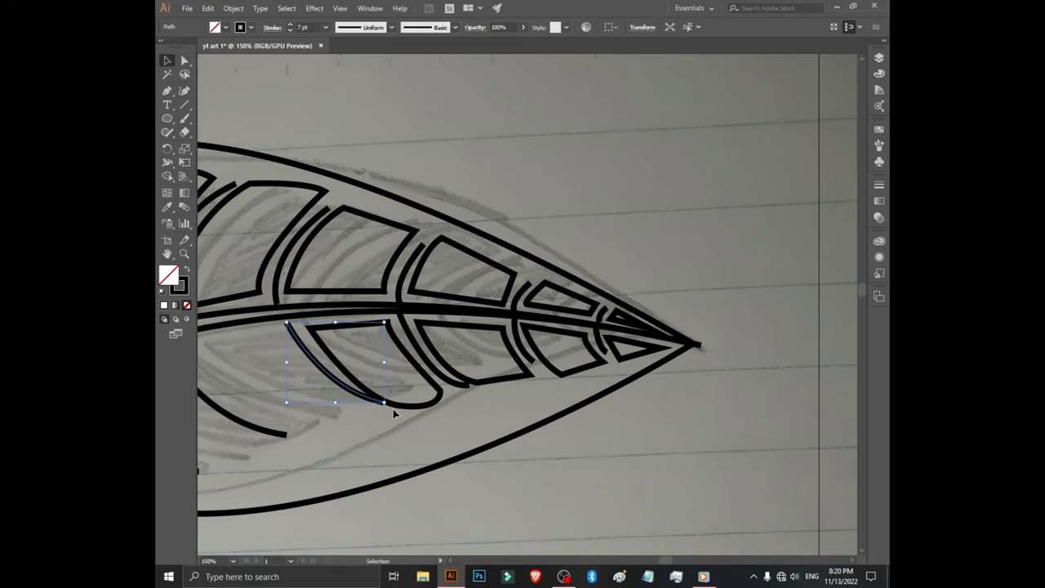
pyautogui.moveTo(387, 409)
pyautogui.mouseDown()
pyautogui.moveTo(382, 425)
pyautogui.moveTo(382, 414)
pyautogui.mouseUp()
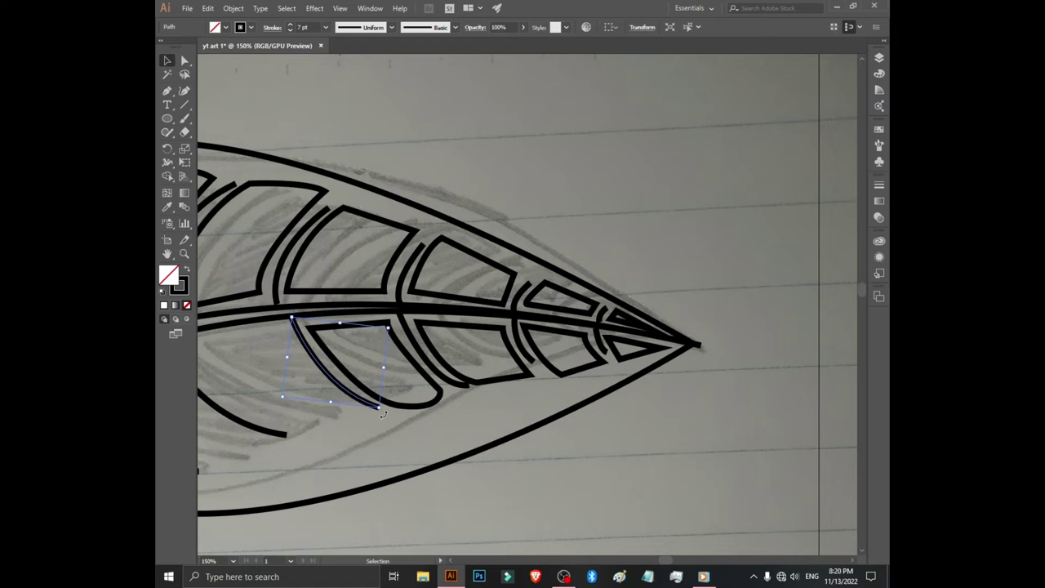
pyautogui.click(322, 428)
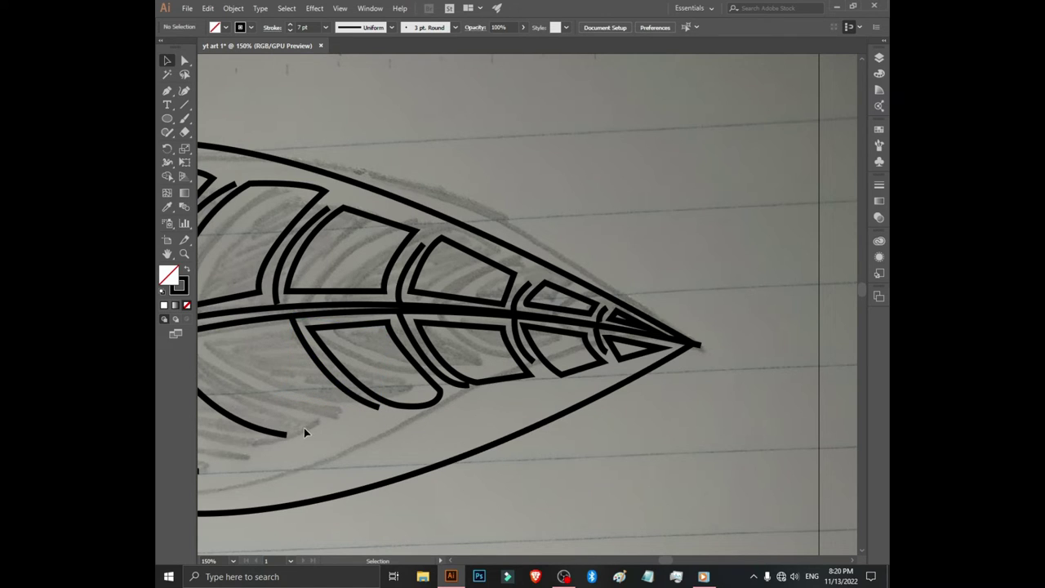
pyautogui.press('p')
# Trace and close another cell outline along the next vein, curving up toward the midrib.
pyautogui.moveTo(245, 392)
pyautogui.mouseDown()
pyautogui.moveTo(497, 400)
pyautogui.moveTo(564, 380)
pyautogui.mouseUp()
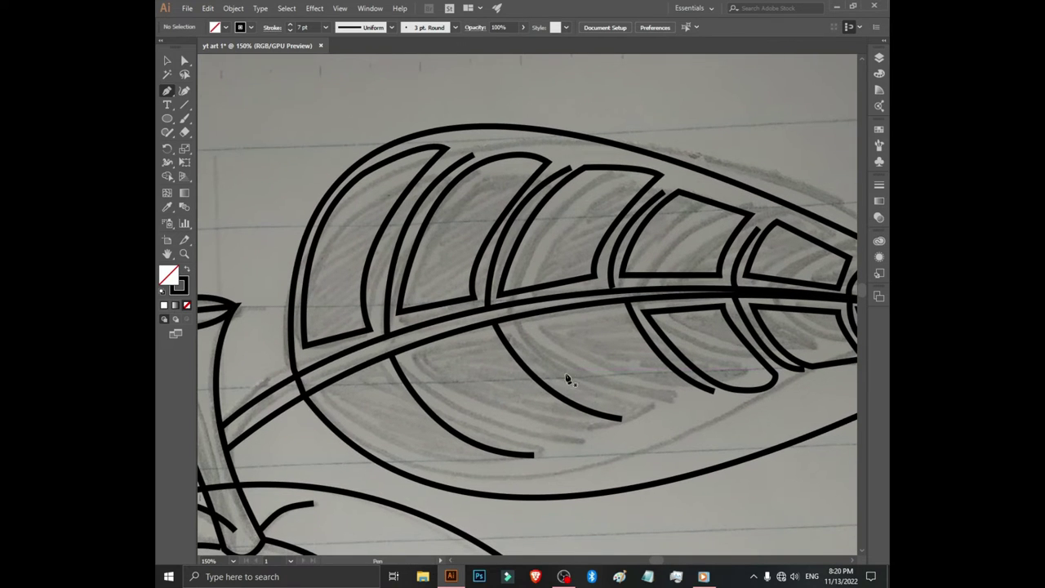
pyautogui.click(517, 336)
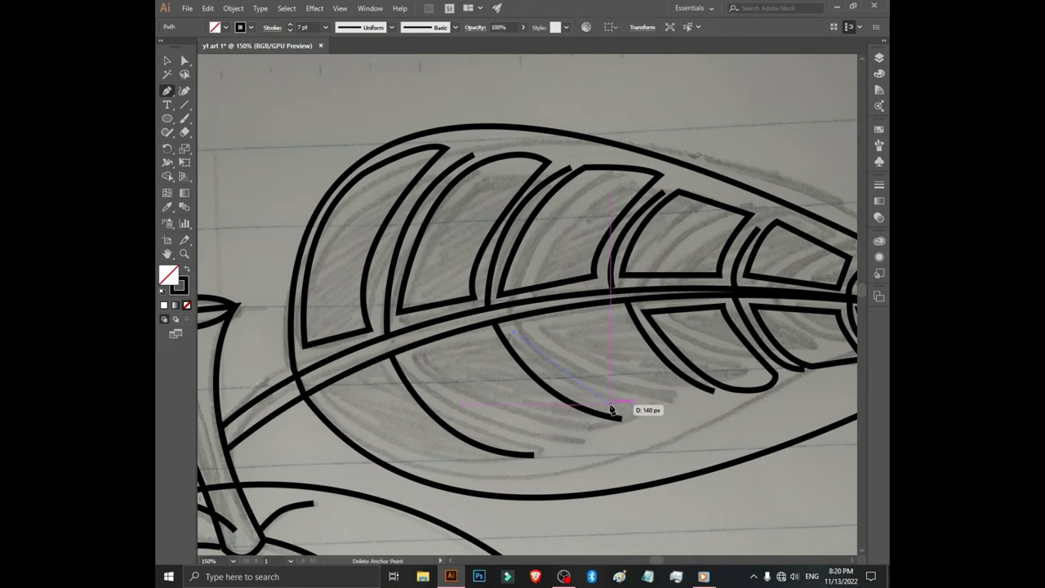
pyautogui.click(620, 414)
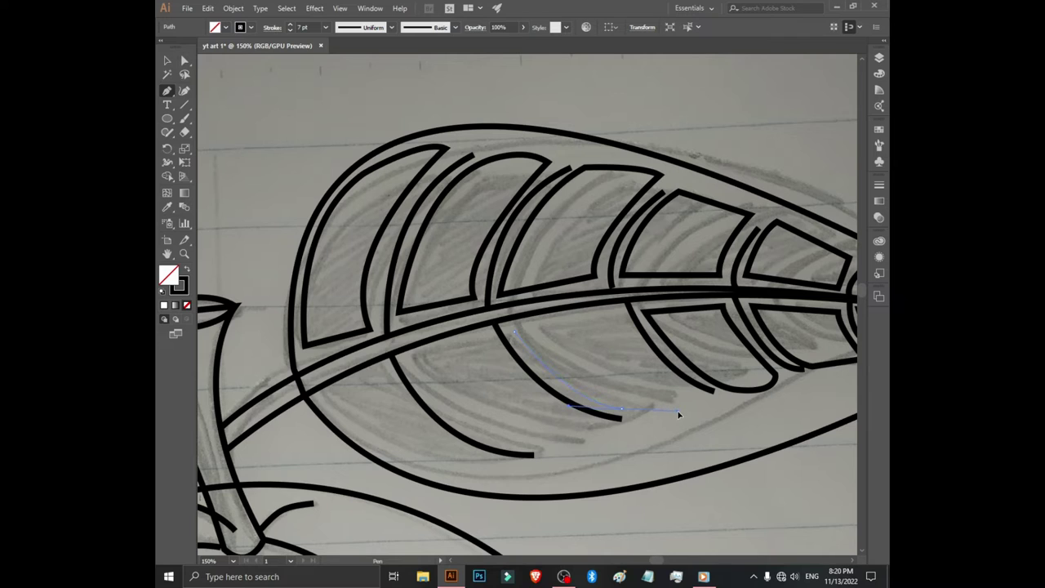
pyautogui.click(623, 412)
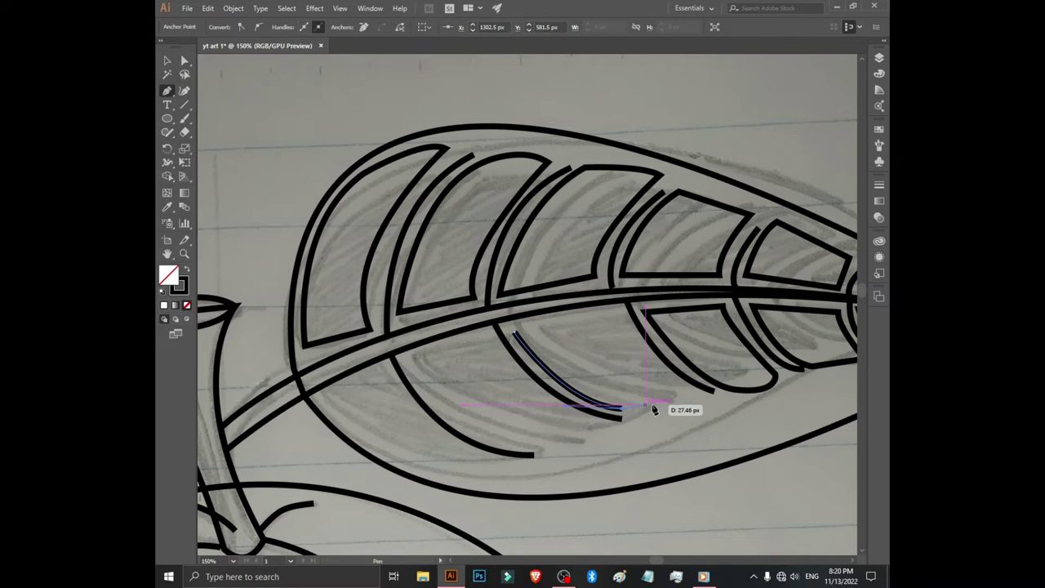
pyautogui.click(690, 396)
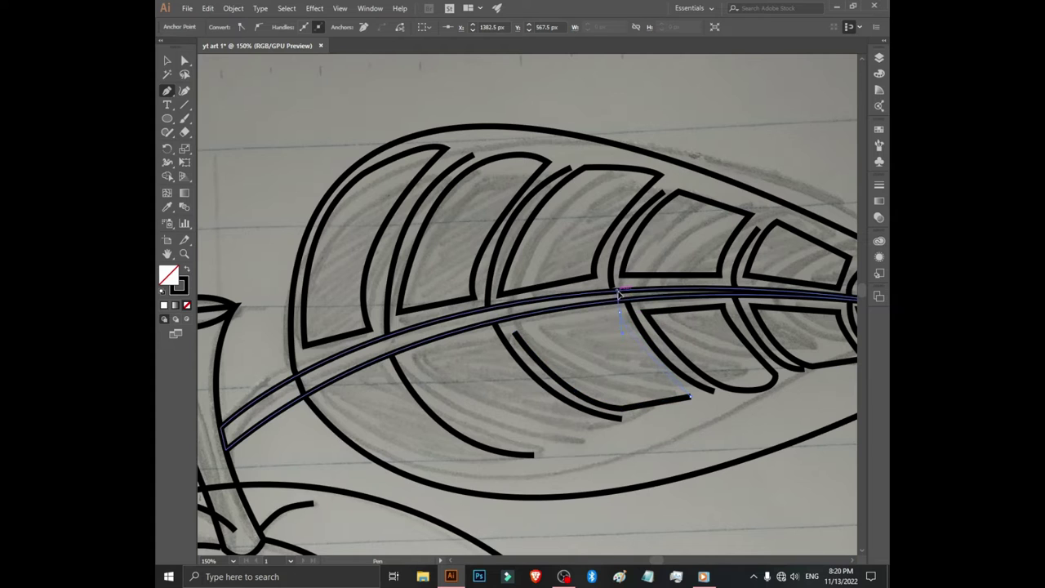
pyautogui.moveTo(621, 316); pyautogui.dragTo(613, 272)
pyautogui.click(620, 317)
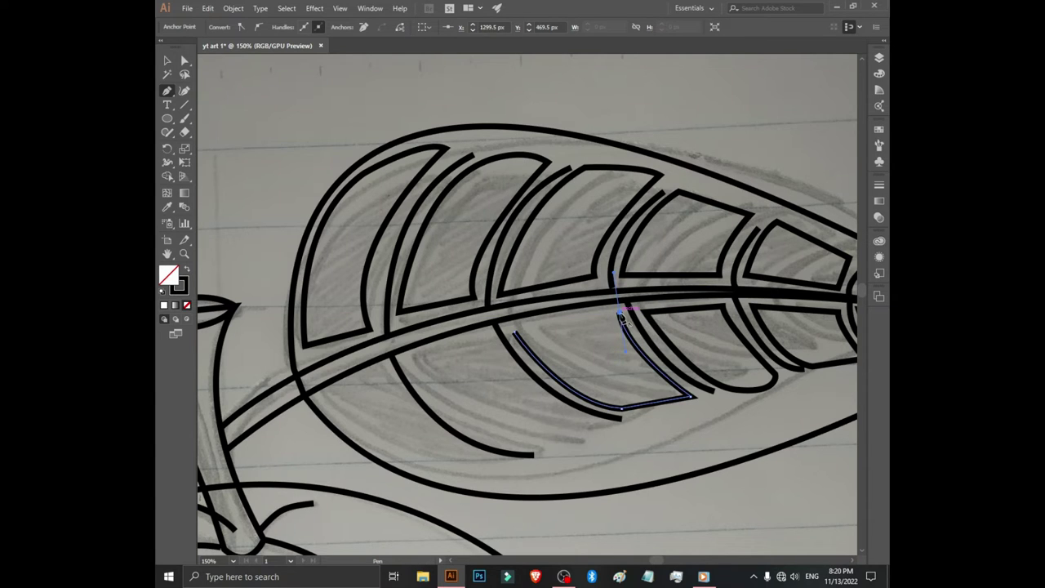
pyautogui.click(514, 333)
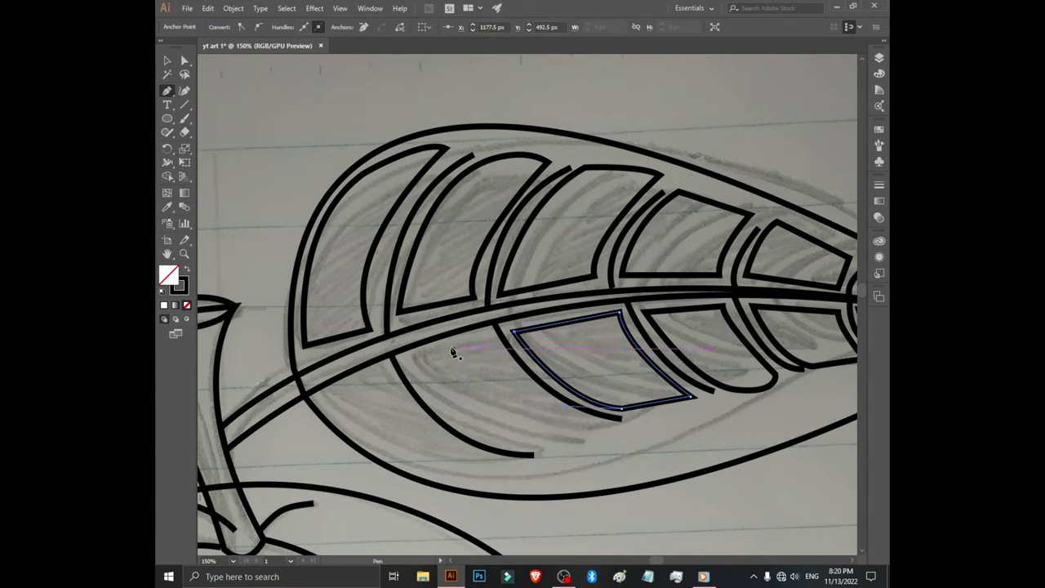
# Outline and close the vein shape along the lower vein, then begin one at the leaf's base.
pyautogui.click(408, 360)
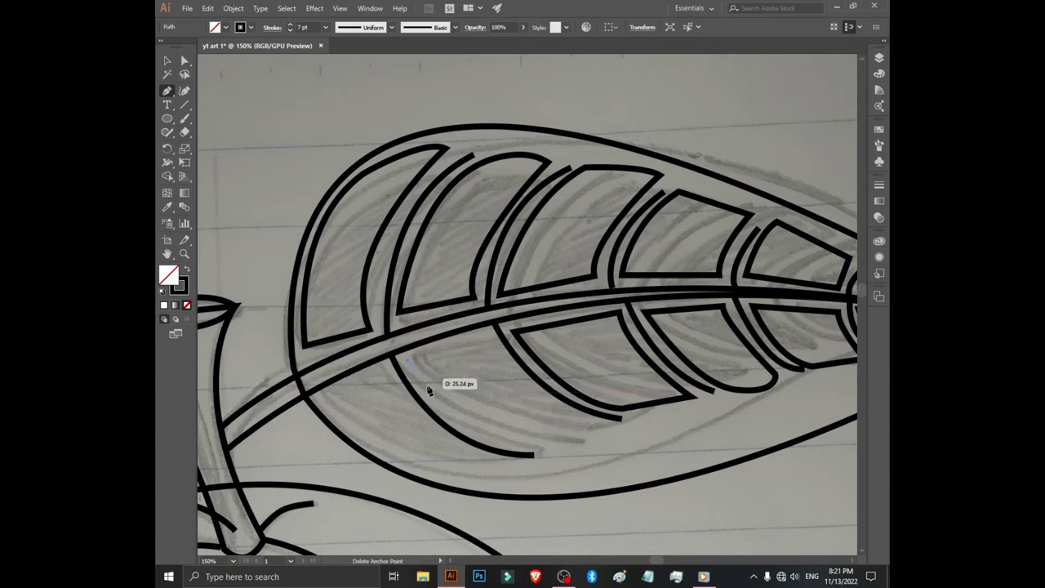
pyautogui.moveTo(535, 445); pyautogui.dragTo(579, 441)
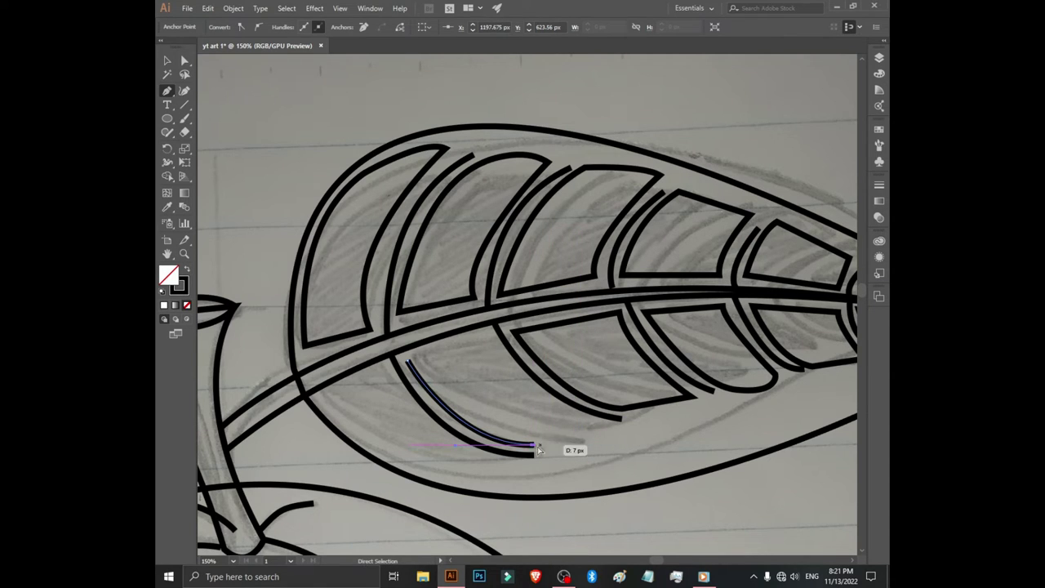
pyautogui.moveTo(579, 441)
pyautogui.mouseDown()
pyautogui.moveTo(536, 448)
pyautogui.moveTo(596, 434)
pyautogui.moveTo(498, 358)
pyautogui.mouseUp()
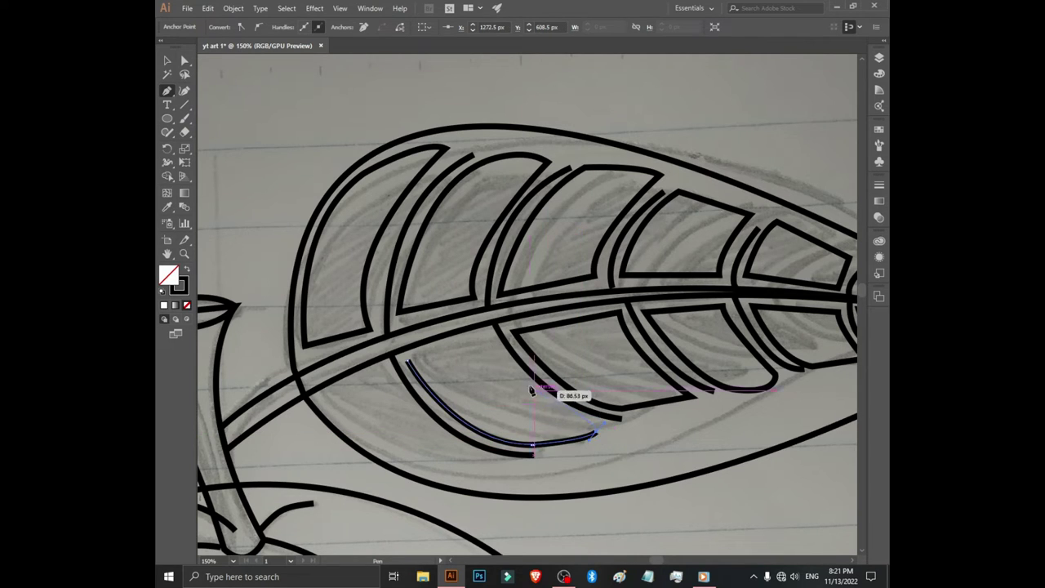
pyautogui.moveTo(498, 357); pyautogui.dragTo(490, 339)
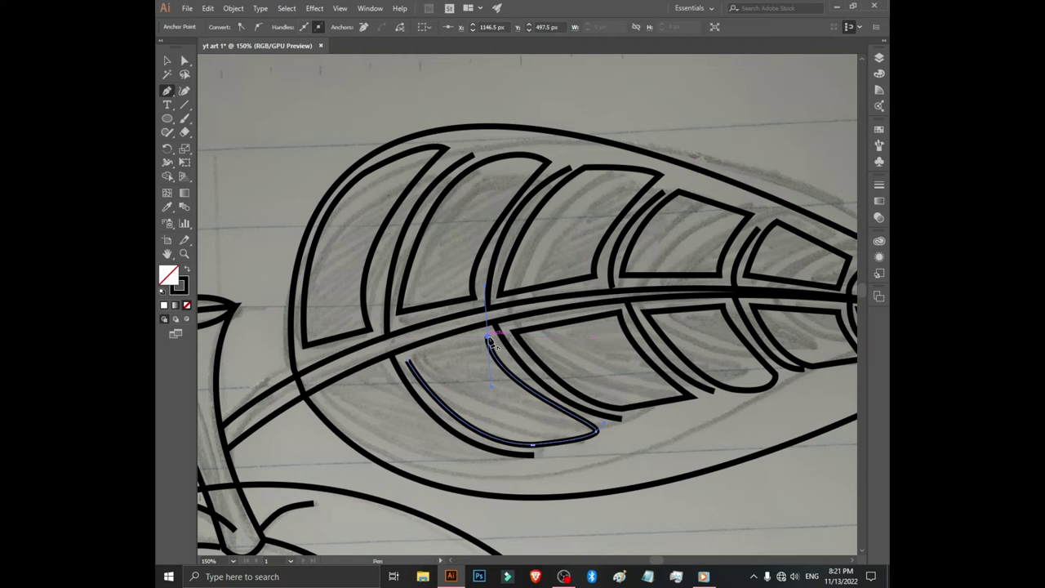
pyautogui.click(406, 362)
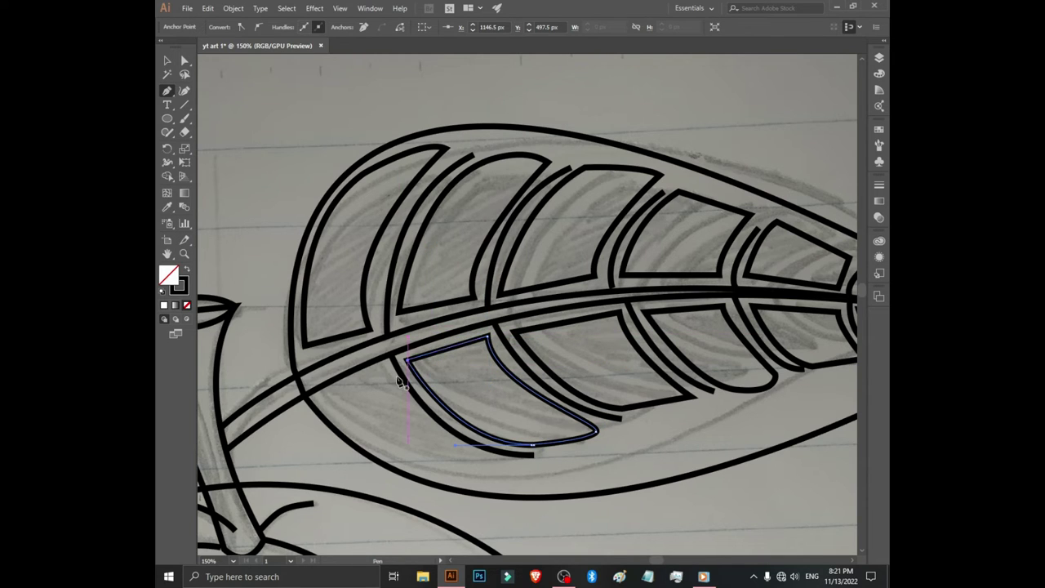
pyautogui.click(316, 401)
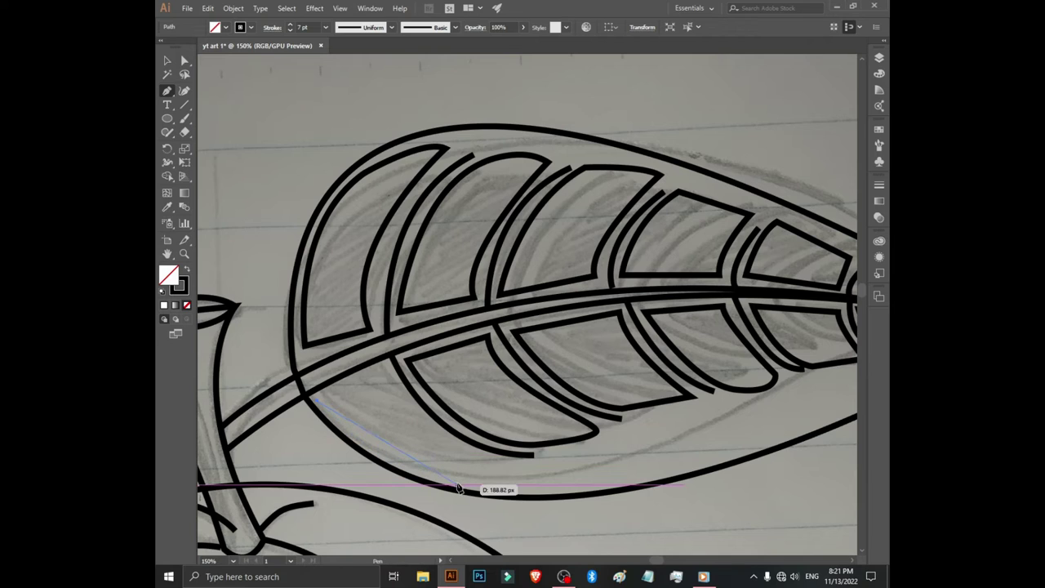
# Draw the closed vein shape along the leaf's bottom edge up toward the midrib.
pyautogui.moveTo(458, 487)
pyautogui.mouseDown()
pyautogui.moveTo(491, 484)
pyautogui.moveTo(459, 487)
pyautogui.mouseUp()
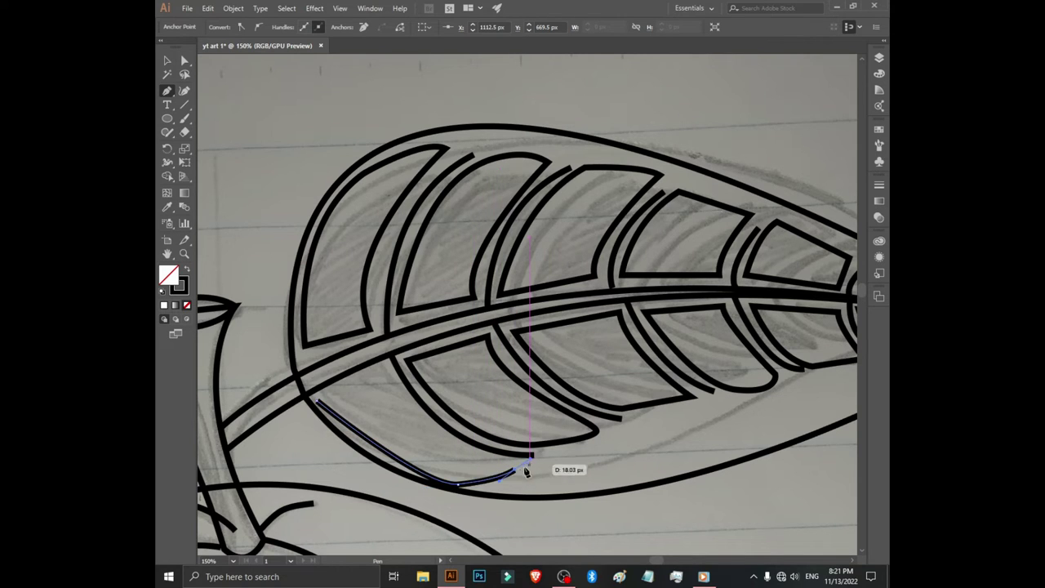
pyautogui.click(514, 472)
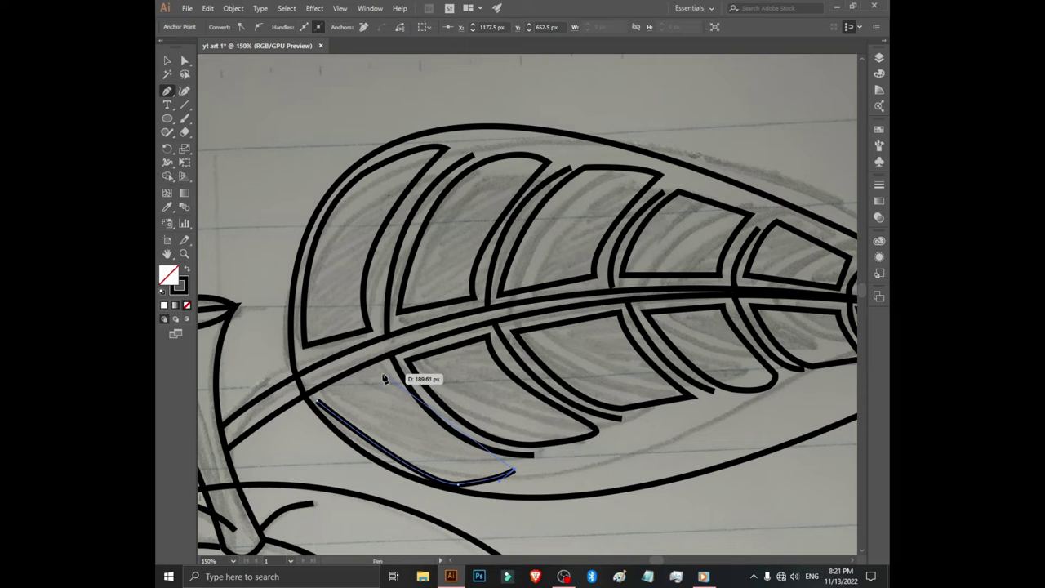
pyautogui.moveTo(382, 372)
pyautogui.mouseDown()
pyautogui.moveTo(376, 330)
pyautogui.moveTo(354, 297)
pyautogui.moveTo(347, 303)
pyautogui.mouseUp()
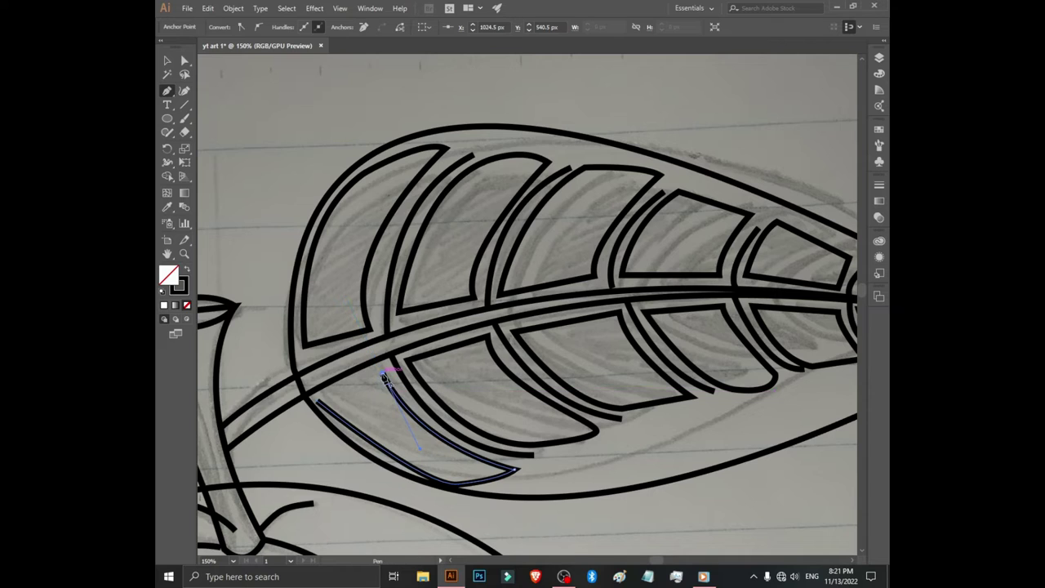
pyautogui.click(382, 373)
pyautogui.click(317, 400)
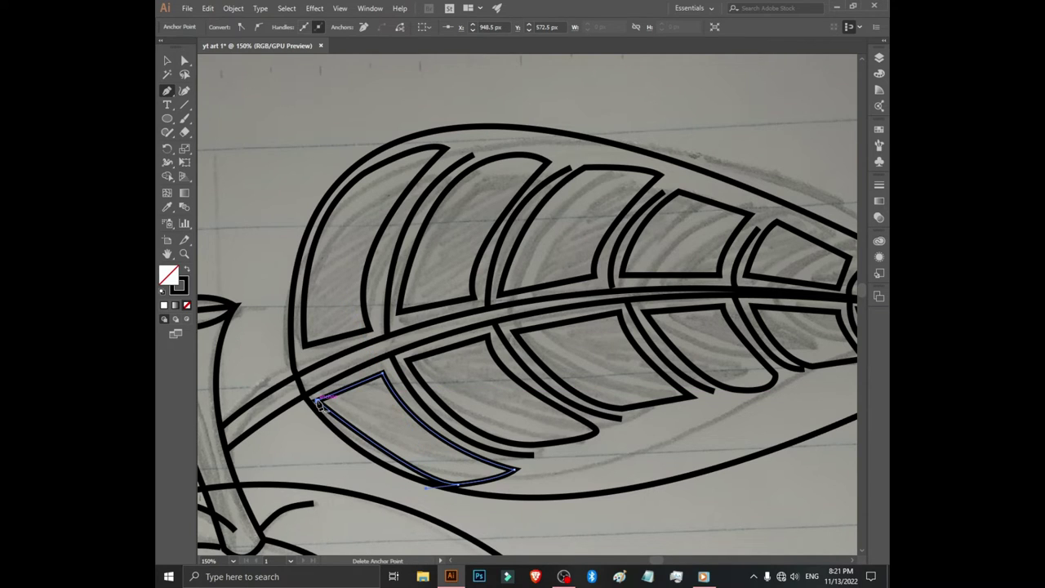
# Nudge the new vein shape down and the lower vein shape up into alignment.
pyautogui.press('v')
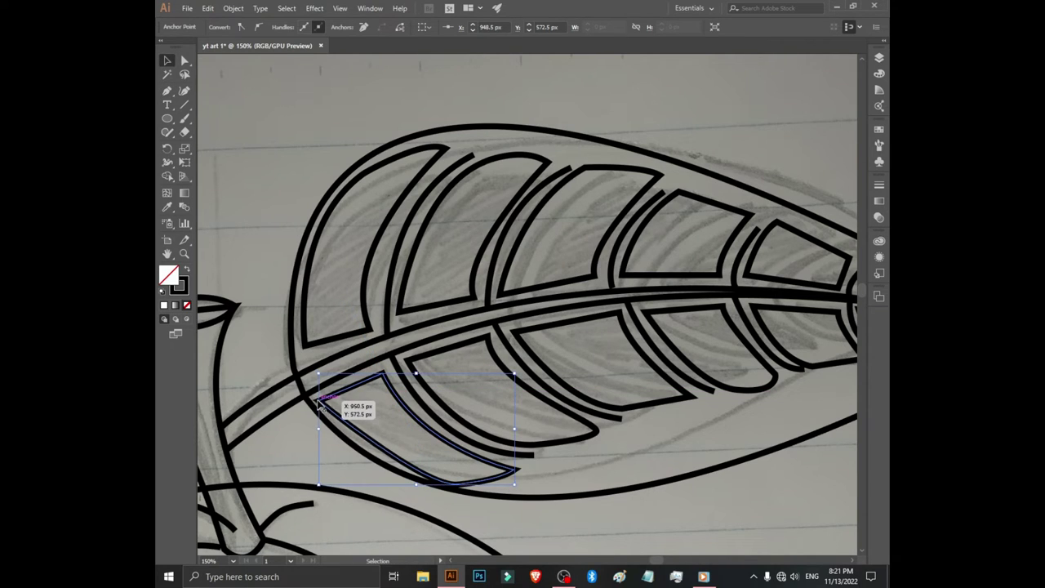
pyautogui.moveTo(320, 402); pyautogui.dragTo(317, 400)
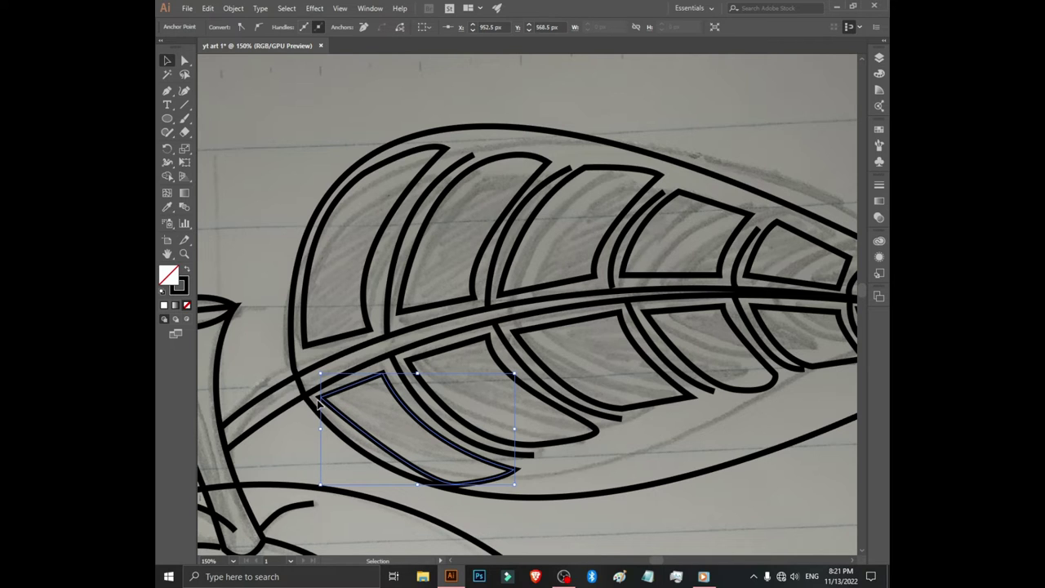
pyautogui.press('Down')
pyautogui.press('Down')
pyautogui.press('Down')
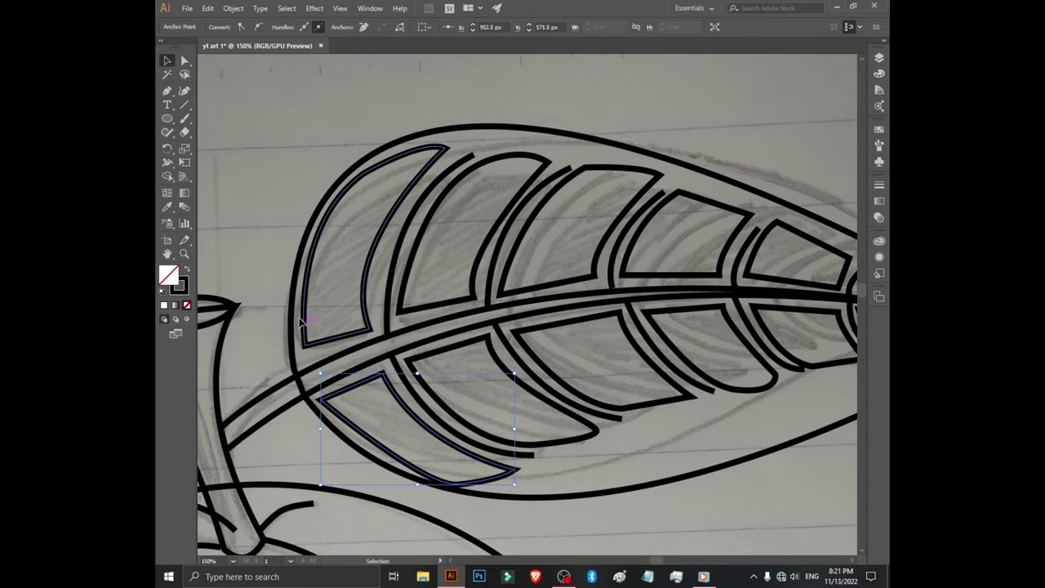
pyautogui.click(254, 270)
pyautogui.click(384, 451)
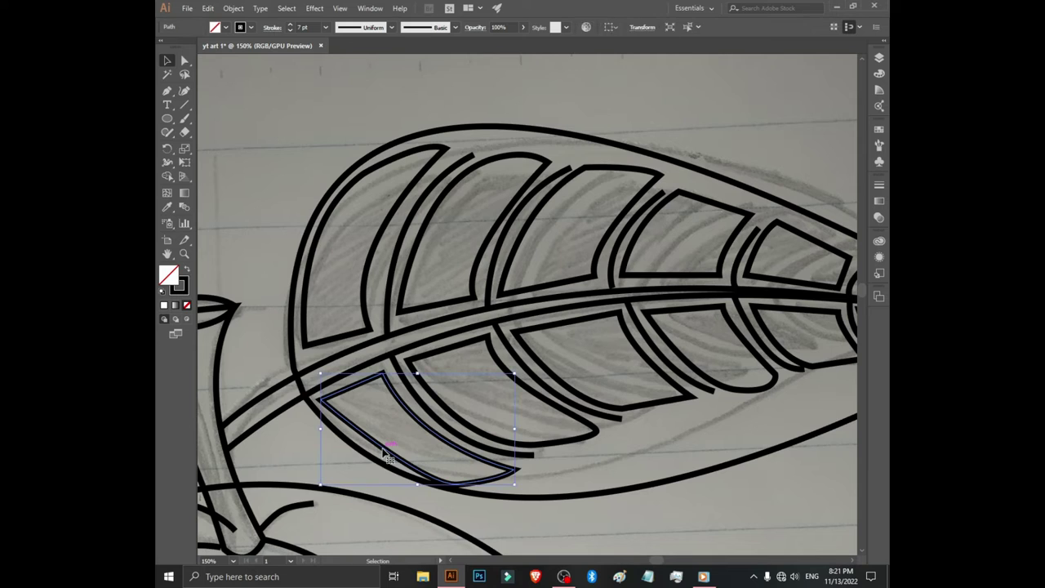
pyautogui.press('Up')
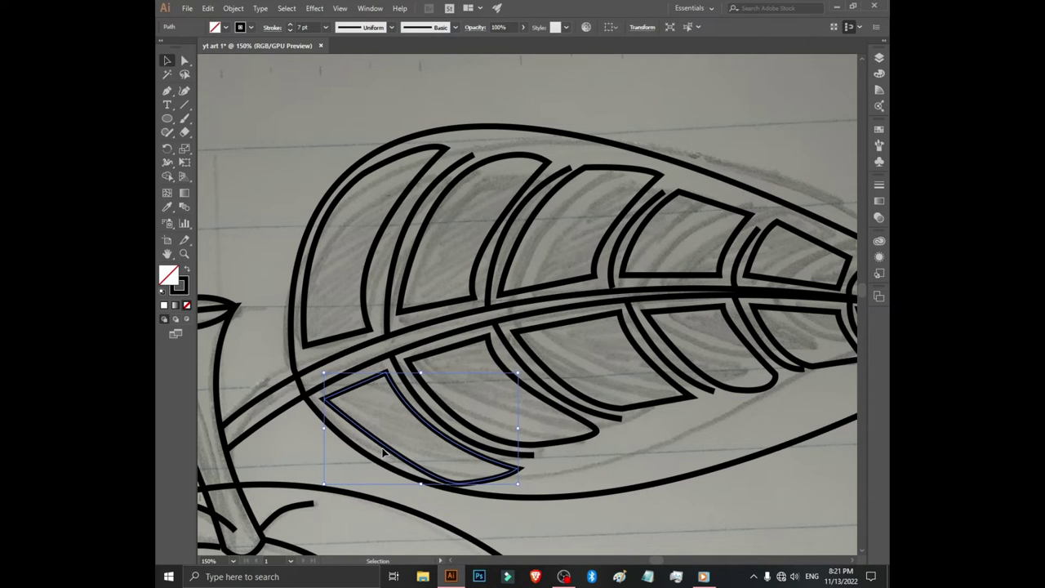
pyautogui.press('Up')
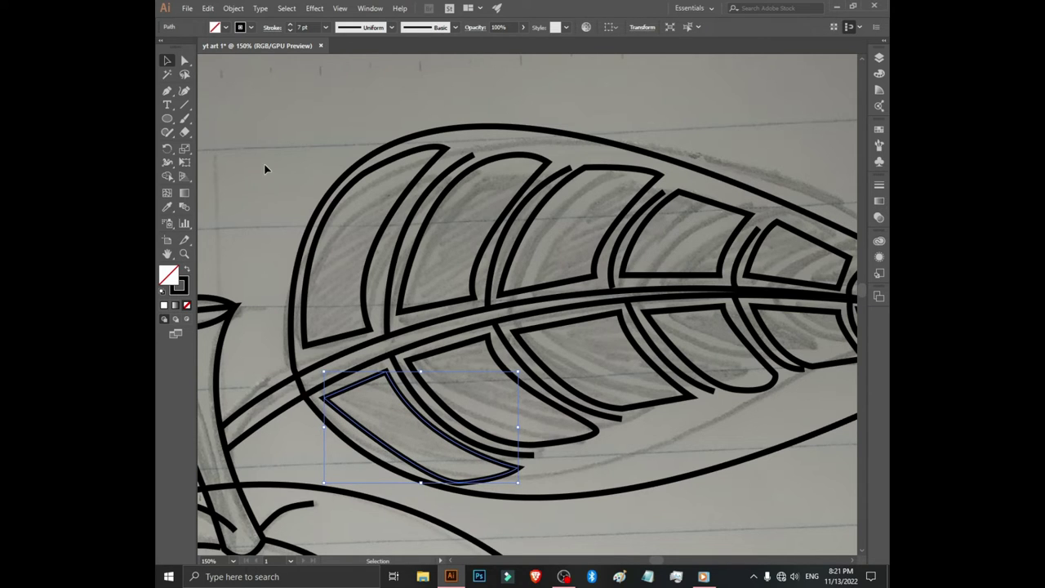
pyautogui.click(265, 169)
# Turn off visibility of the bottom pencil sketch image layer in the Layers panel.
pyautogui.hotkey('ctrl', '-')
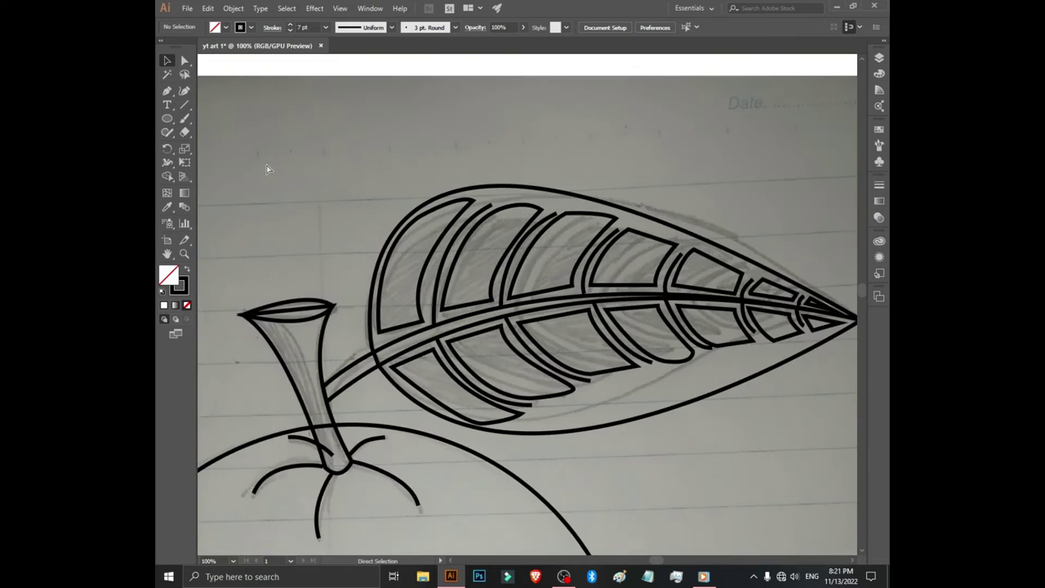
pyautogui.hotkey('ctrl', '-')
pyautogui.hotkey('ctrl', '-')
pyautogui.hotkey('ctrl', '-')
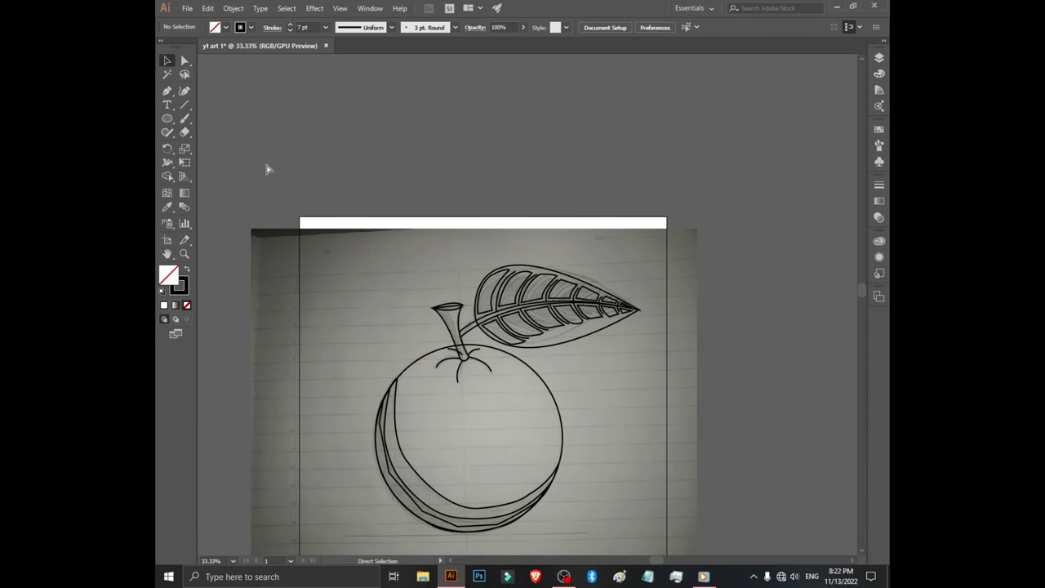
pyautogui.moveTo(571, 402); pyautogui.dragTo(585, 269)
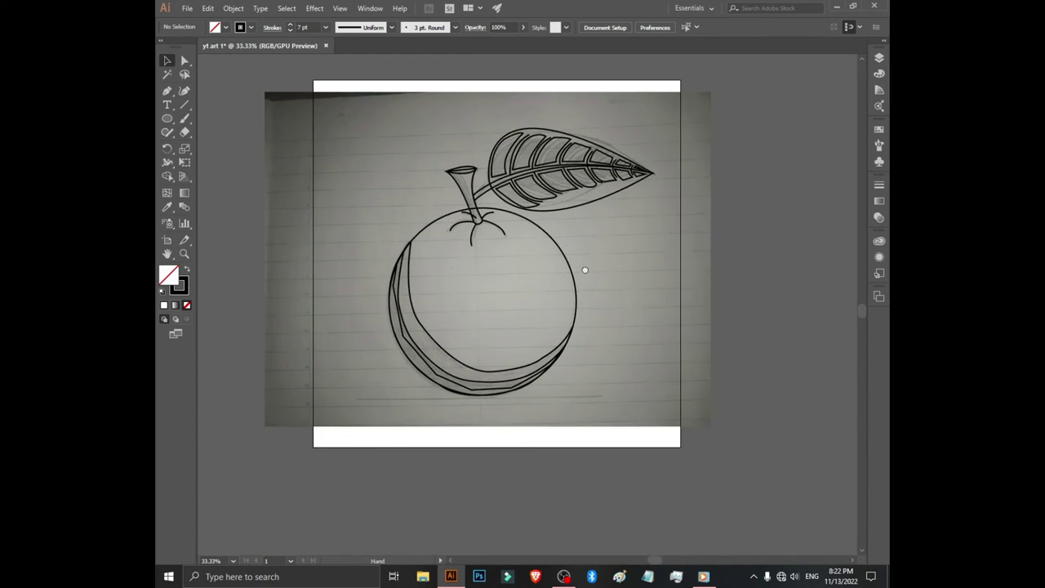
pyautogui.hotkey('ctrl', '+')
pyautogui.hotkey('ctrl', '+')
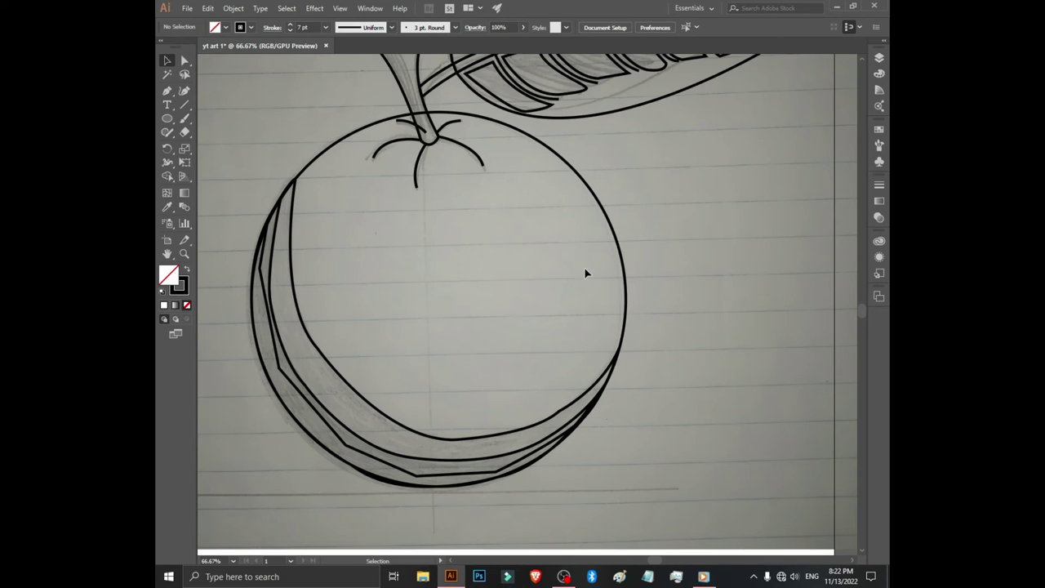
pyautogui.click(878, 60)
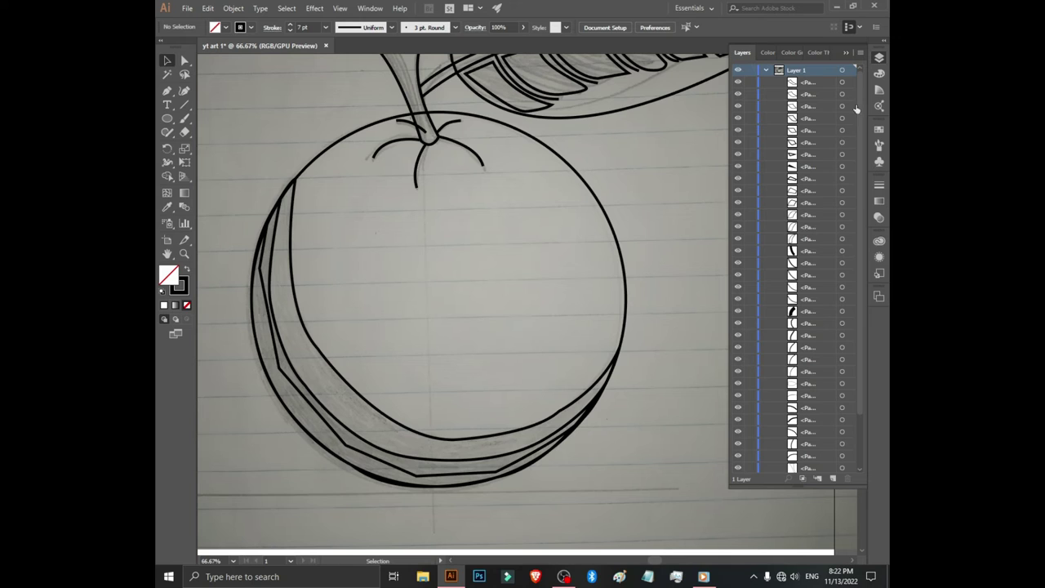
pyautogui.scroll(-3, 859, 118)
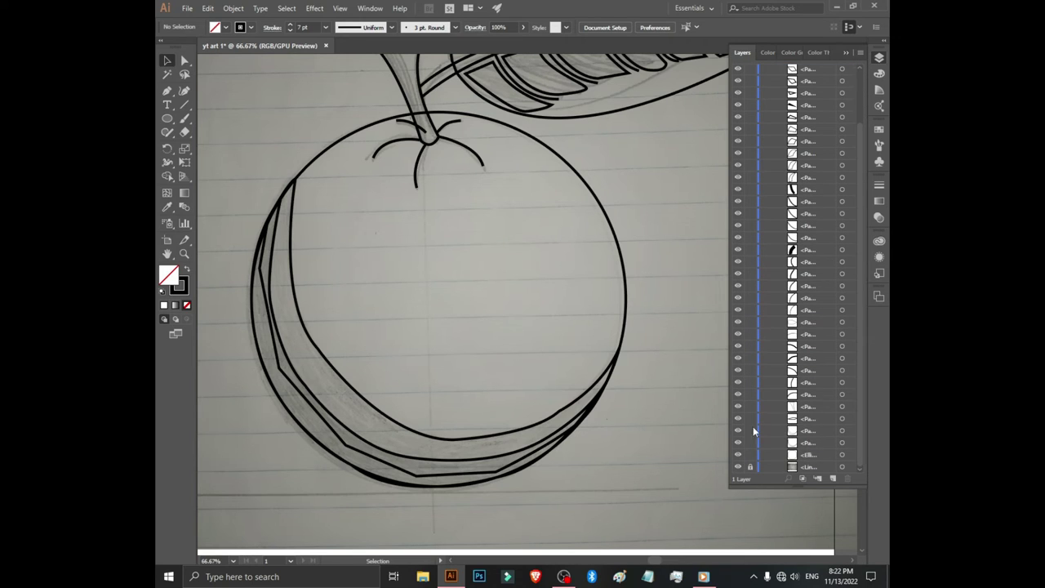
pyautogui.click(739, 467)
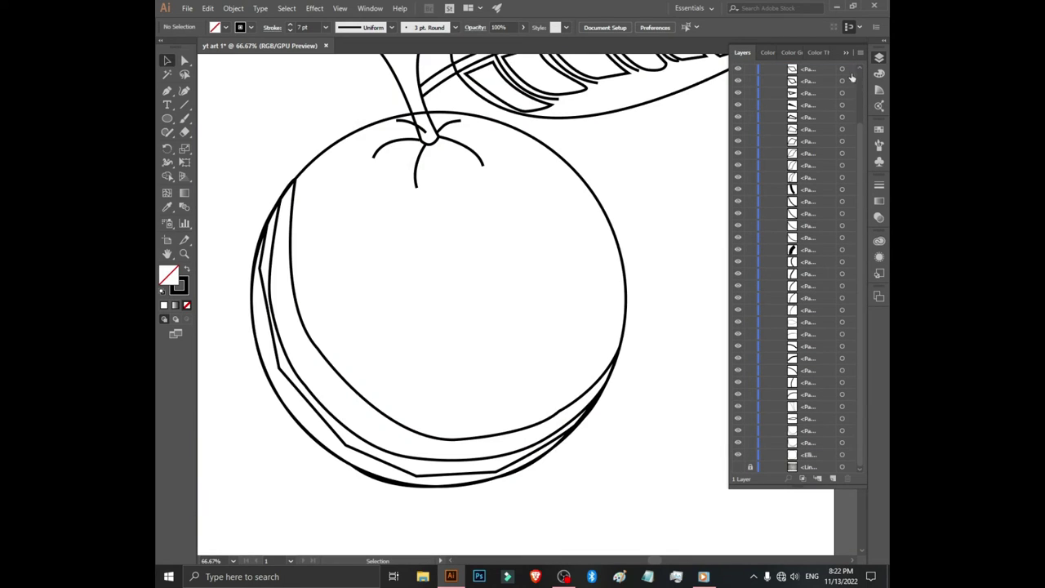
pyautogui.click(845, 54)
pyautogui.moveTo(513, 193)
pyautogui.mouseDown()
pyautogui.moveTo(544, 266)
pyautogui.moveTo(566, 244)
pyautogui.moveTo(552, 338)
pyautogui.moveTo(531, 305)
pyautogui.moveTo(554, 250)
pyautogui.mouseUp()
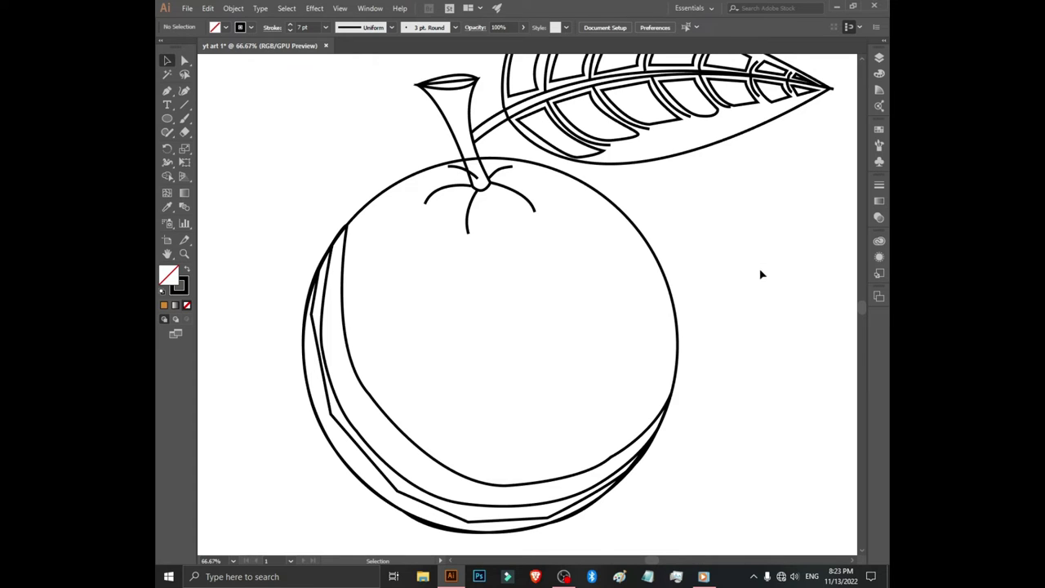
# Fill the lower crescent orange FC5E06 with no stroke, then open the inner curve's fill colour.
pyautogui.click(307, 371)
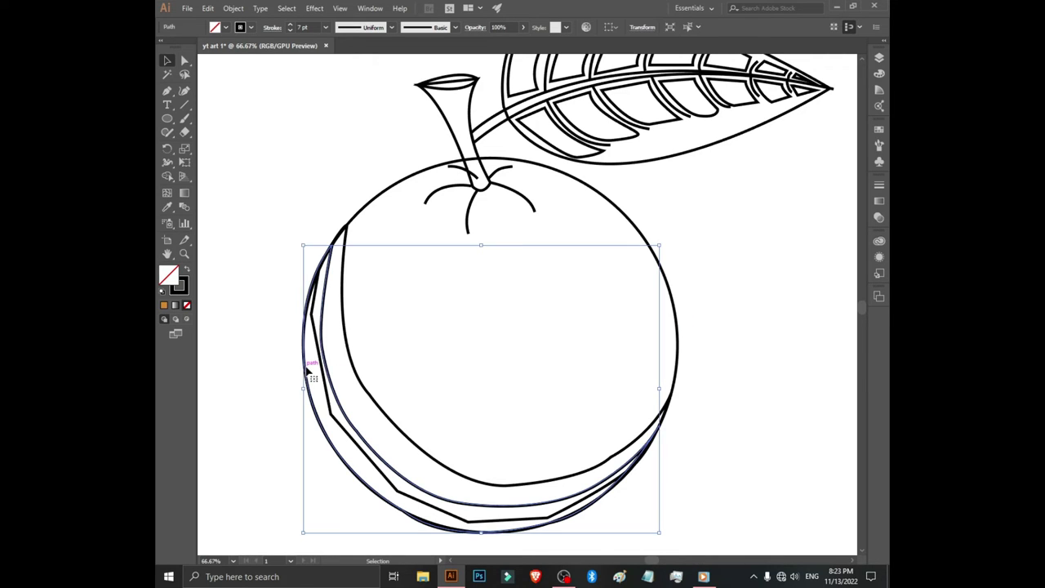
pyautogui.doubleClick(178, 284)
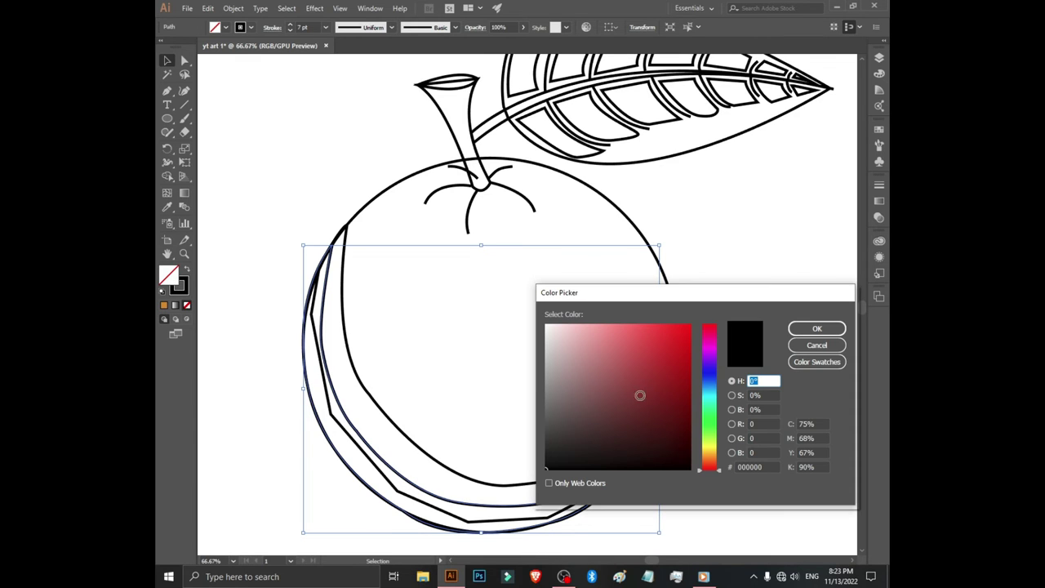
pyautogui.click(687, 326)
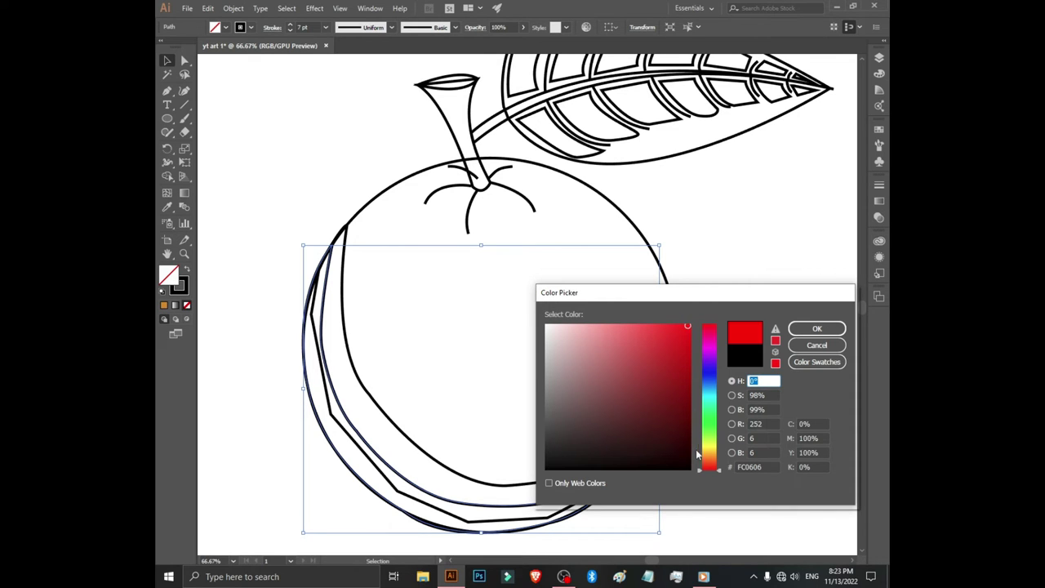
pyautogui.moveTo(708, 468); pyautogui.dragTo(708, 464)
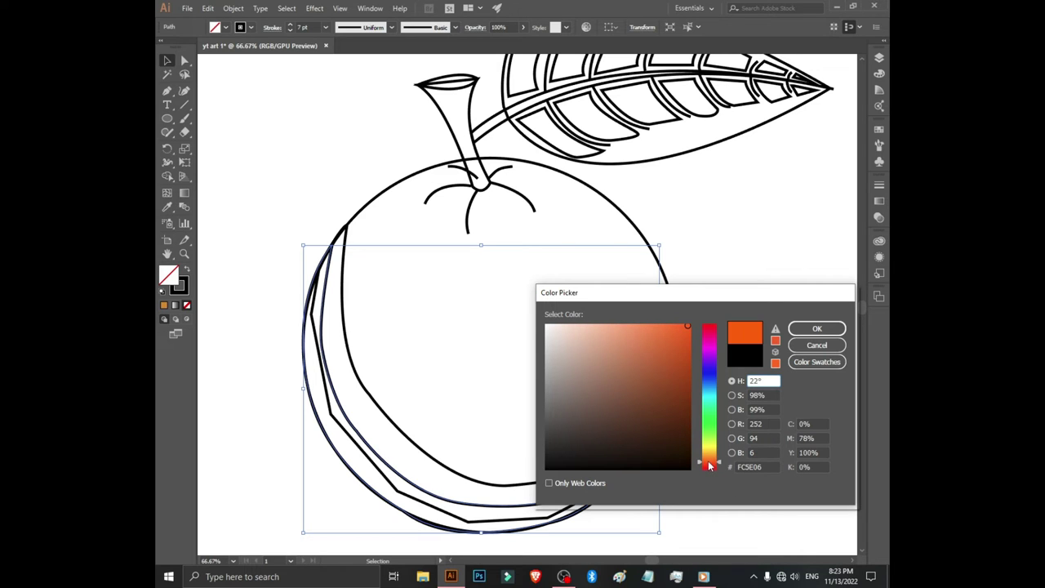
pyautogui.click(808, 330)
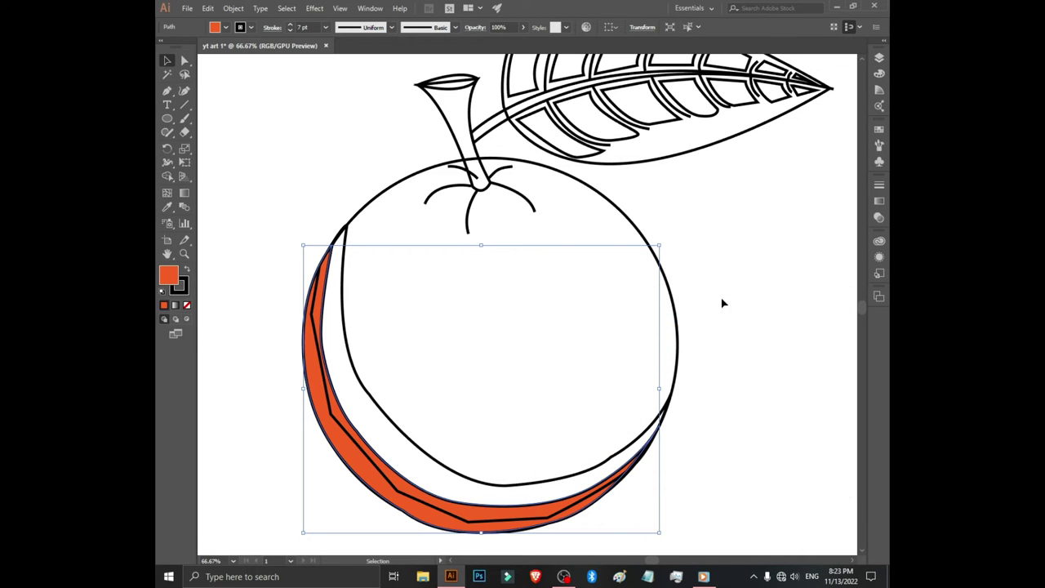
pyautogui.click(289, 31)
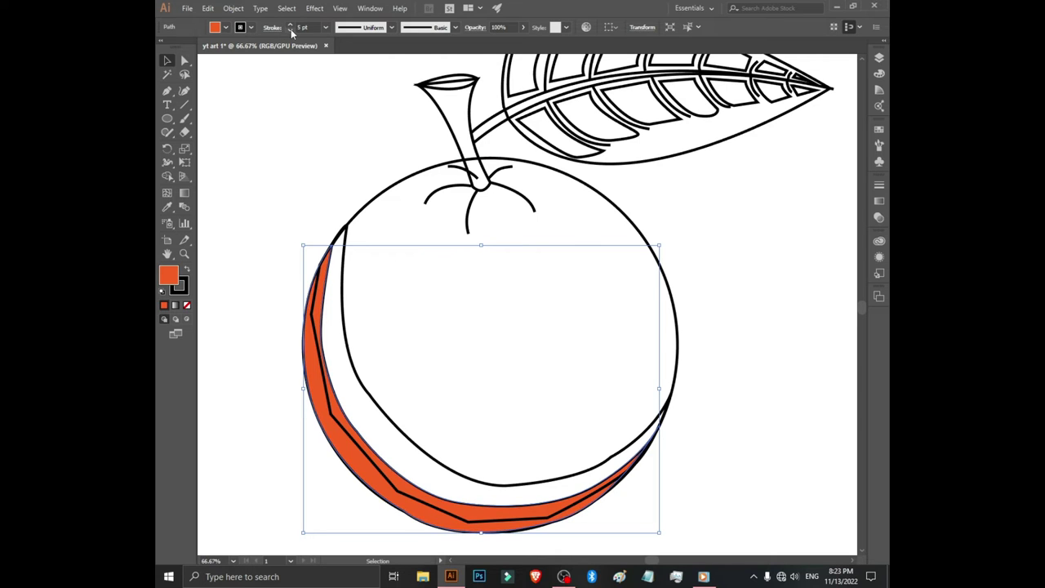
pyautogui.click(287, 123)
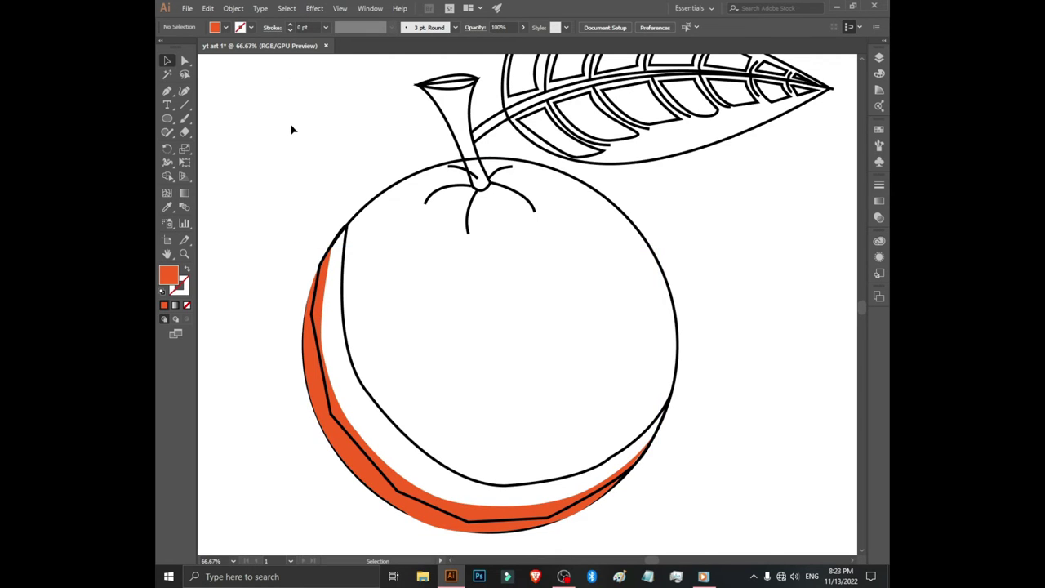
pyautogui.click(344, 292)
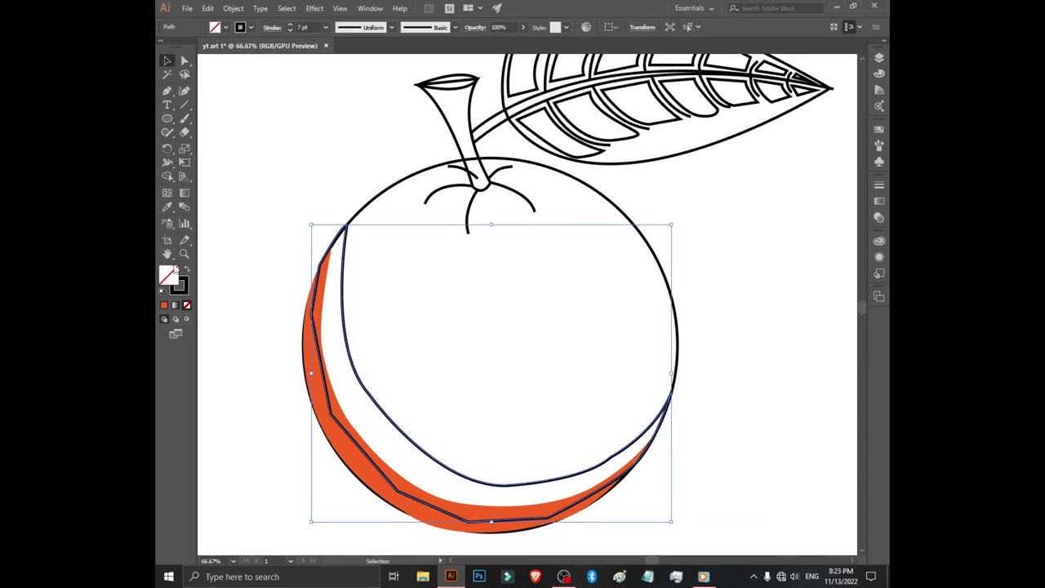
pyautogui.doubleClick(176, 284)
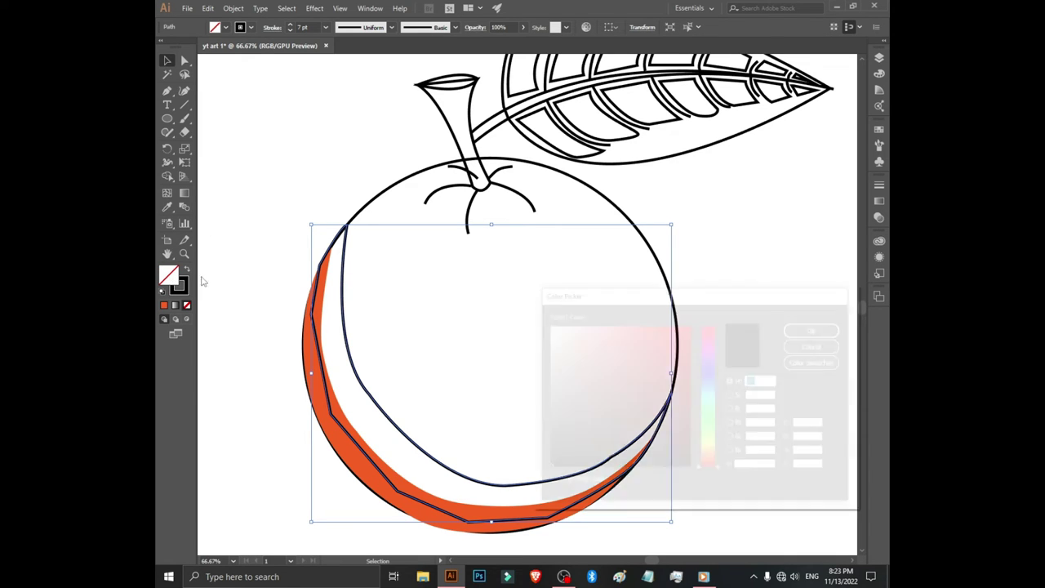
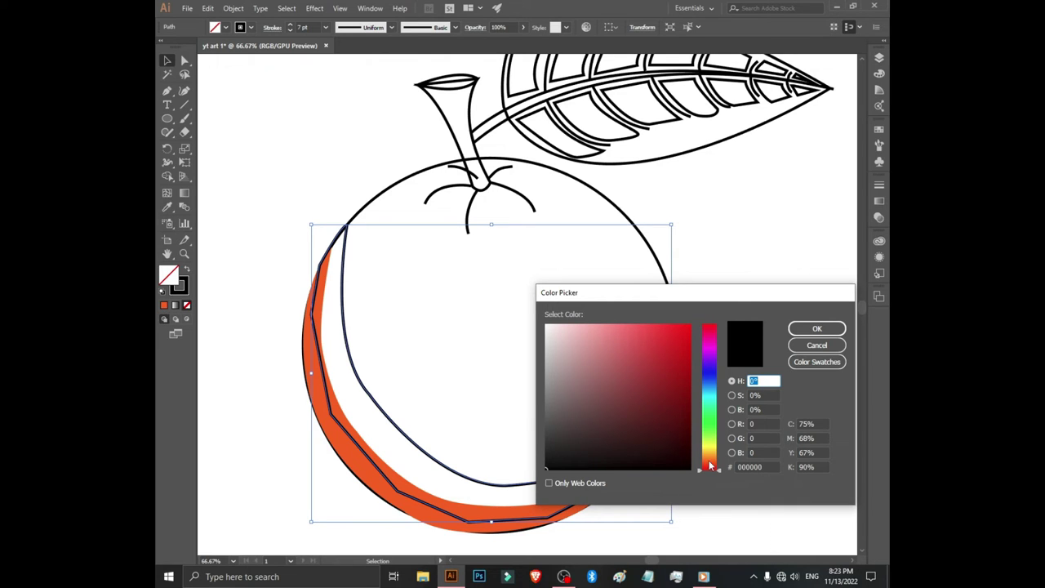
# Fill the inner shading band with light orange F97B35 at hue around 21°.
pyautogui.moveTo(710, 465); pyautogui.dragTo(708, 447)
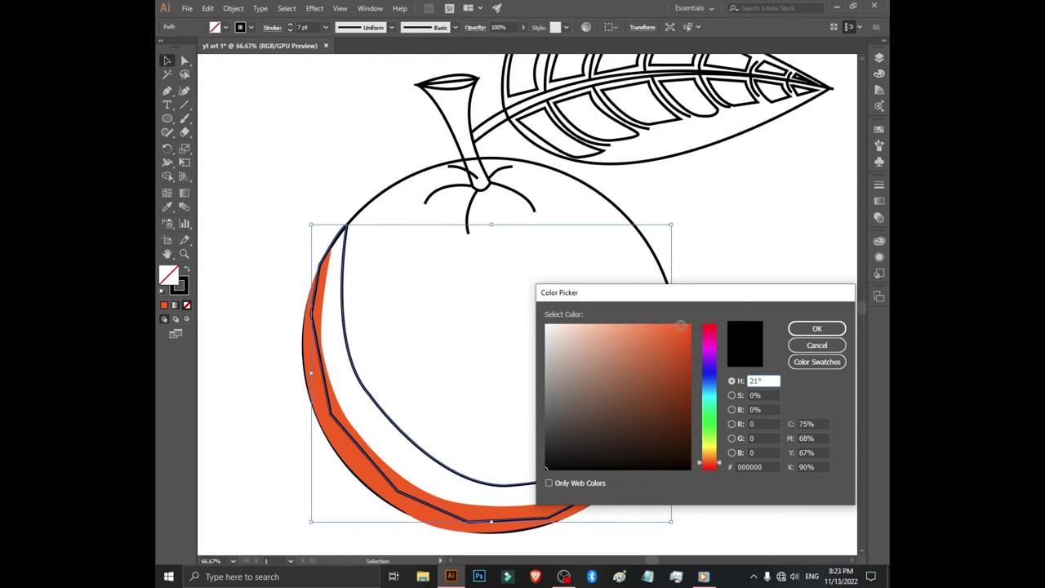
pyautogui.click(663, 328)
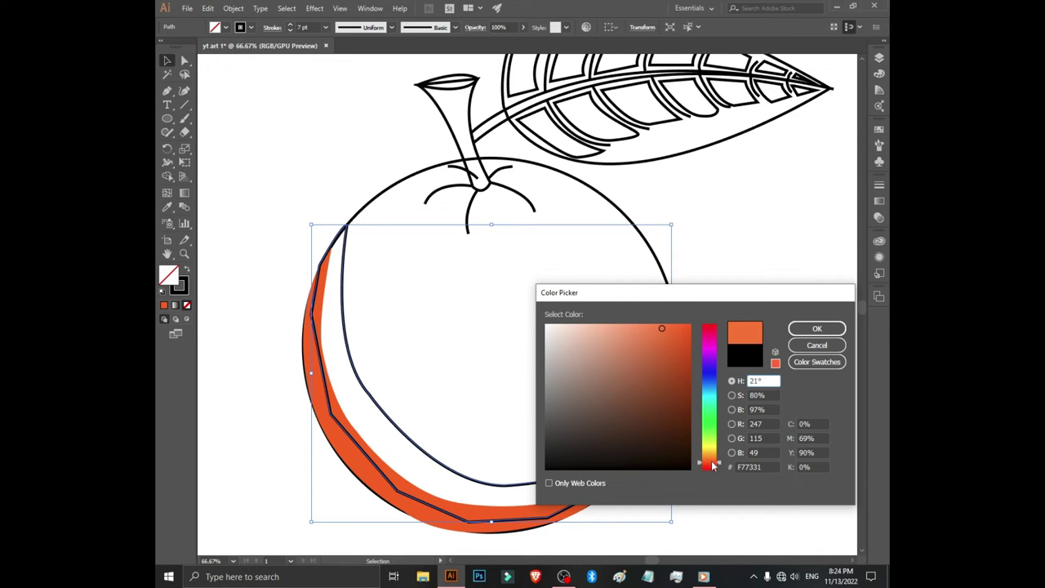
pyautogui.click(655, 324)
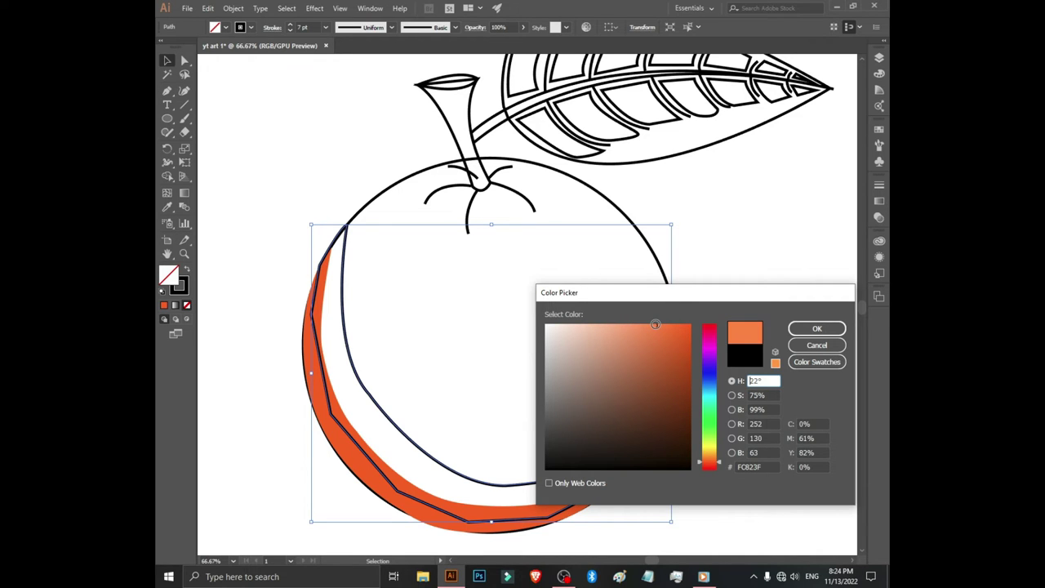
pyautogui.click(660, 327)
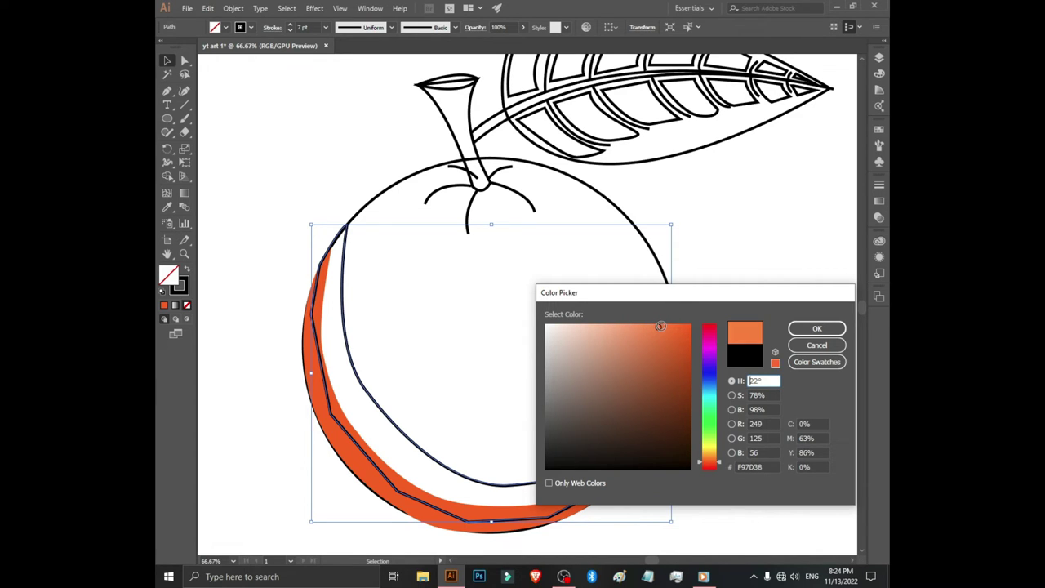
pyautogui.click(790, 328)
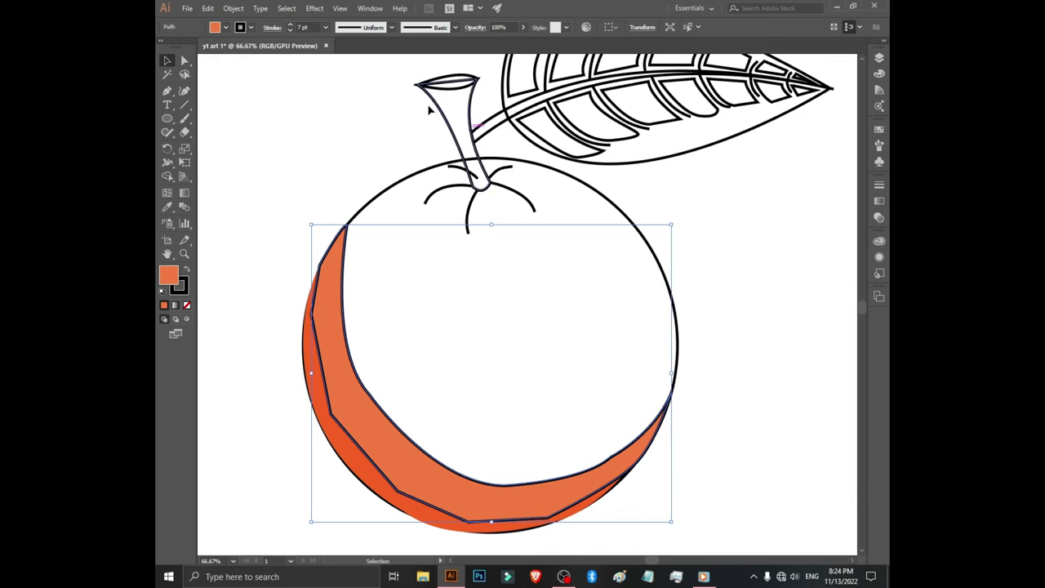
# Remove the shading band's outline and select the orange's main circle.
pyautogui.click(287, 30)
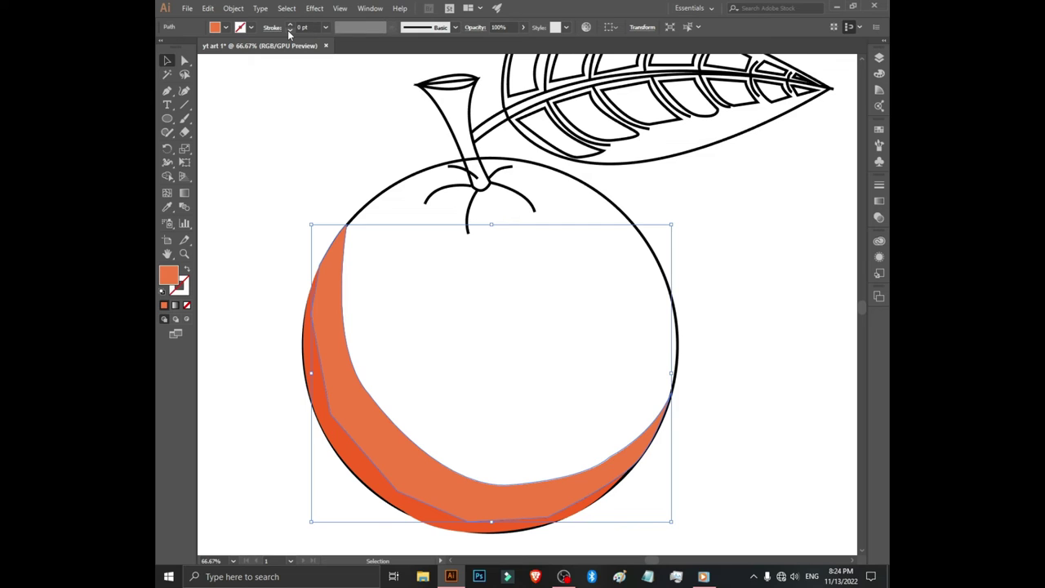
pyautogui.click(326, 106)
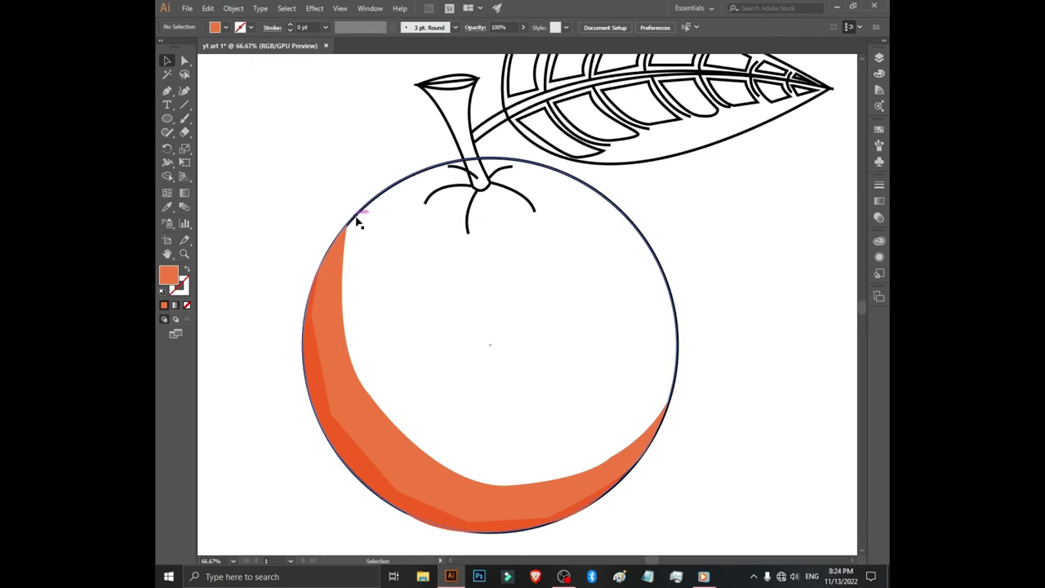
pyautogui.click(355, 218)
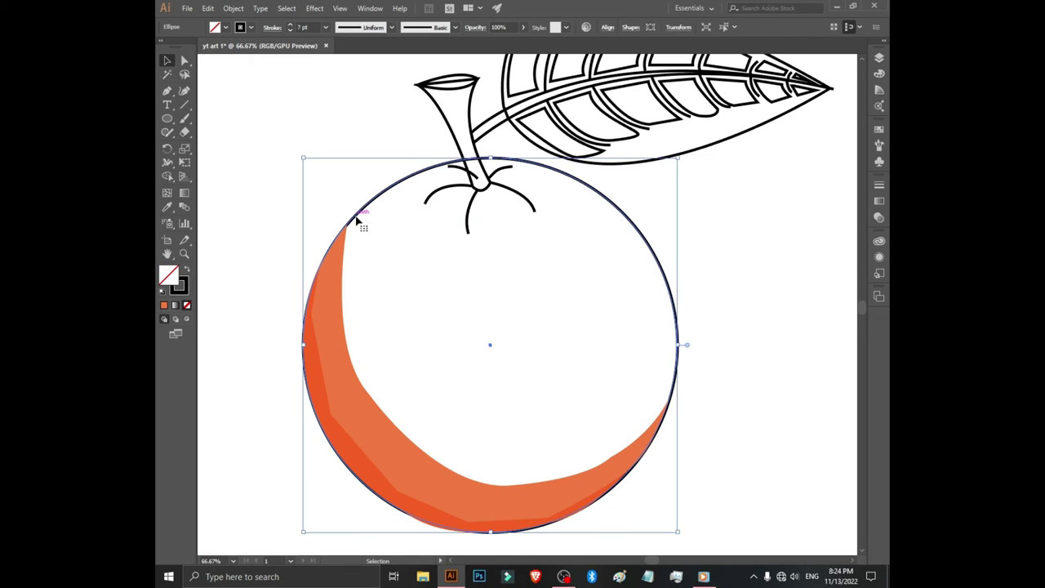
# Fill the orange's main circle golden orange F78F08, refining the hue around 38°.
pyautogui.click(164, 306)
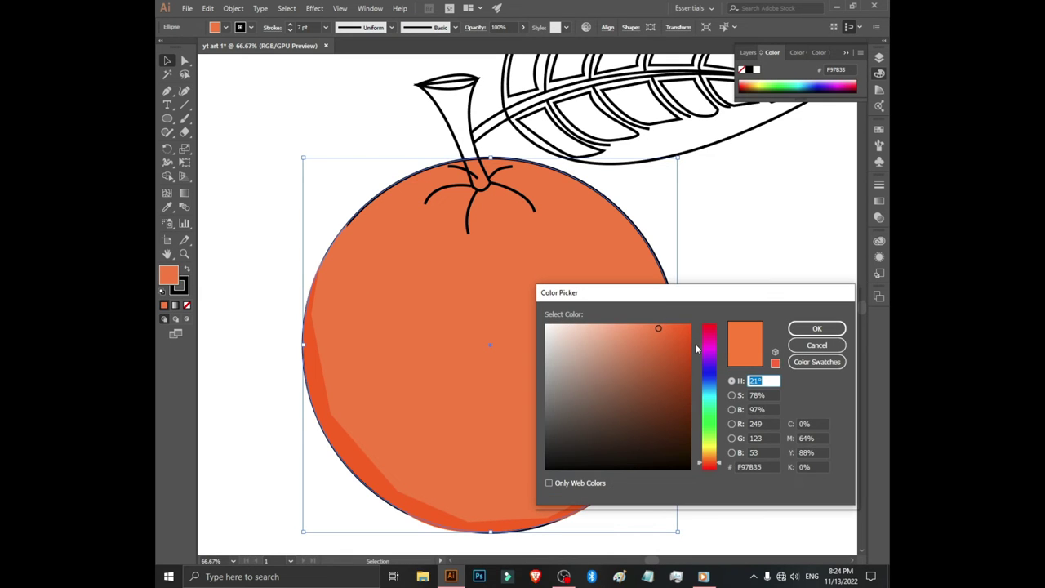
pyautogui.moveTo(712, 464); pyautogui.dragTo(712, 458)
pyautogui.click(687, 327)
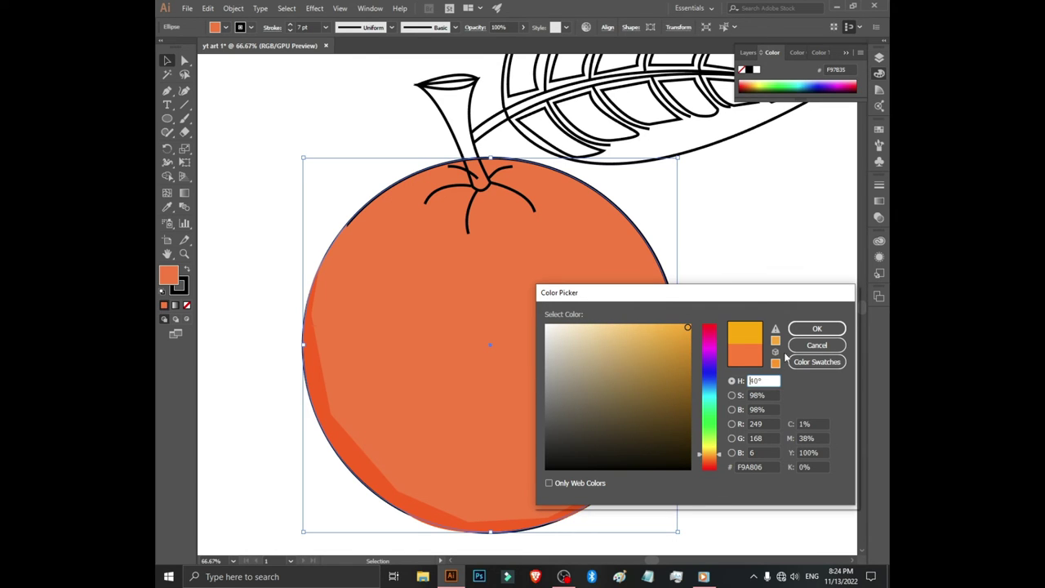
pyautogui.click(817, 328)
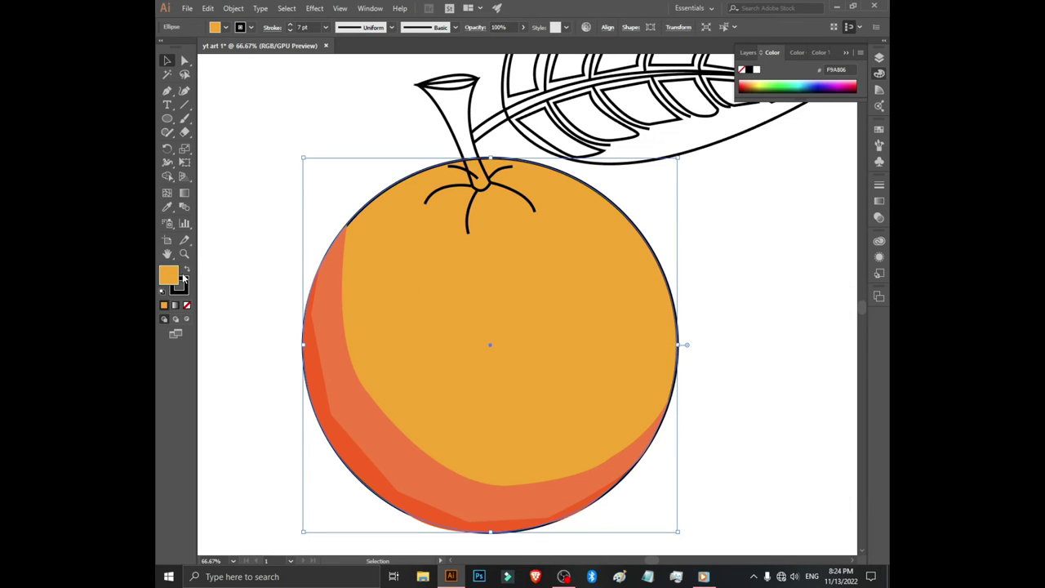
pyautogui.press('Return')
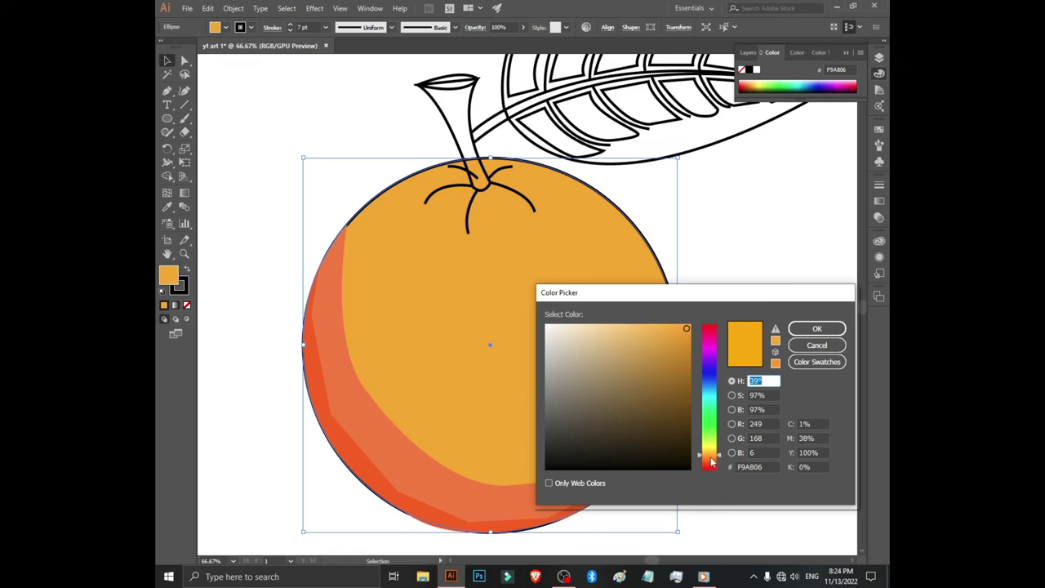
pyautogui.click(709, 456)
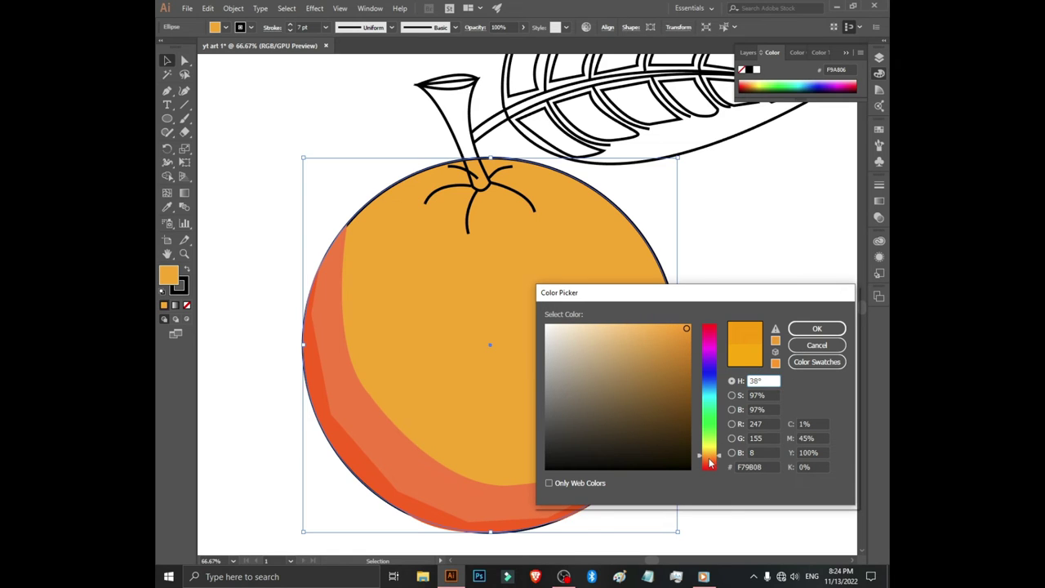
pyautogui.click(801, 333)
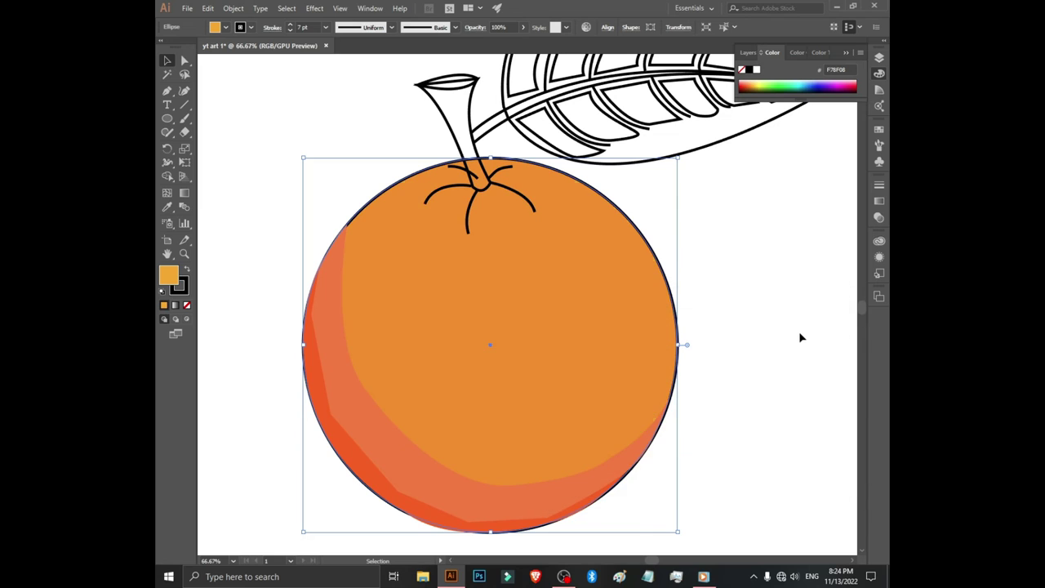
pyautogui.click(801, 337)
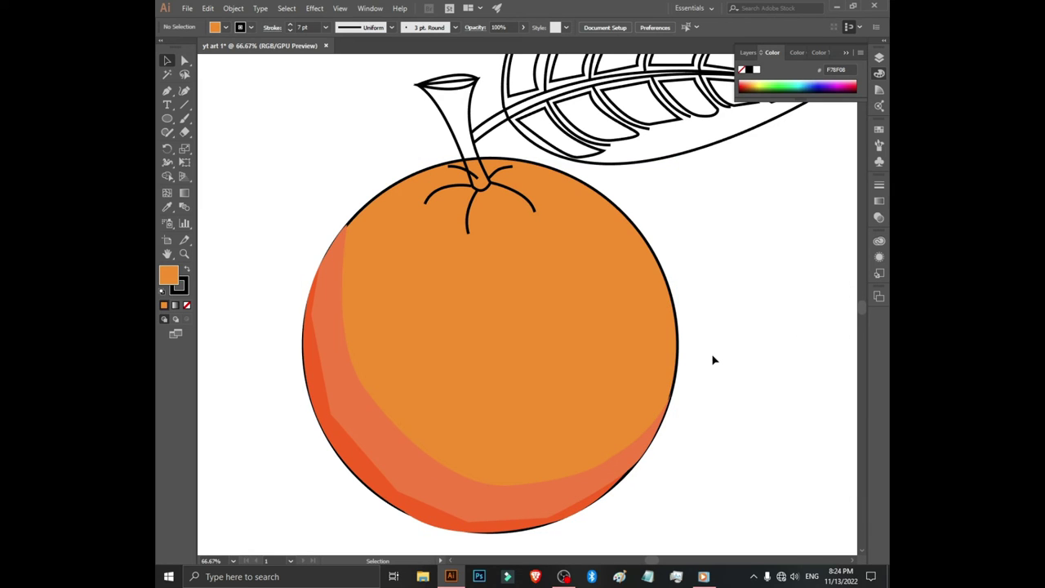
# Recolour the inner shading band to a deeper red-orange F96921 with 87% saturation.
pyautogui.click(338, 319)
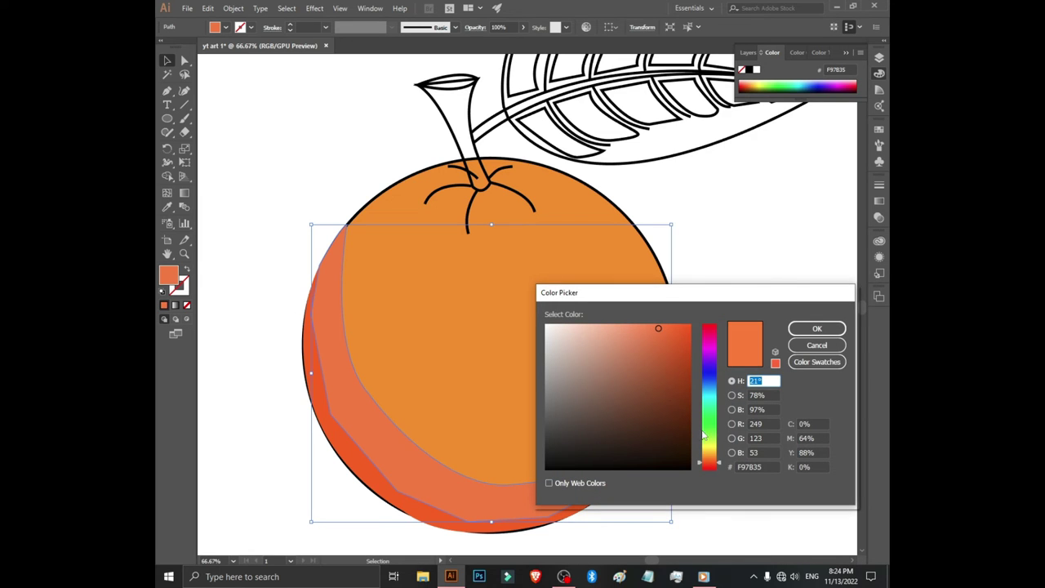
pyautogui.click(672, 326)
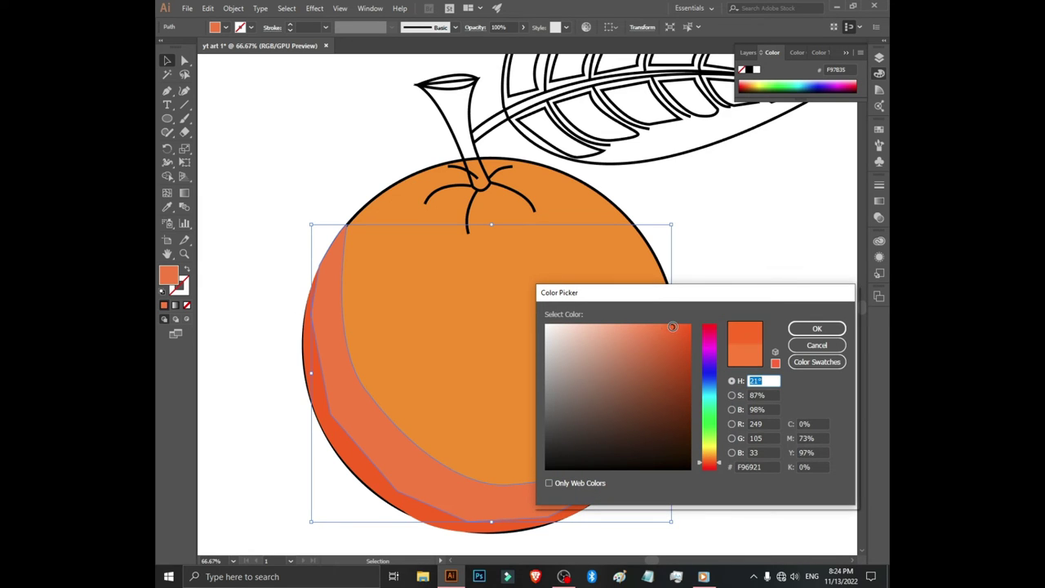
pyautogui.click(816, 328)
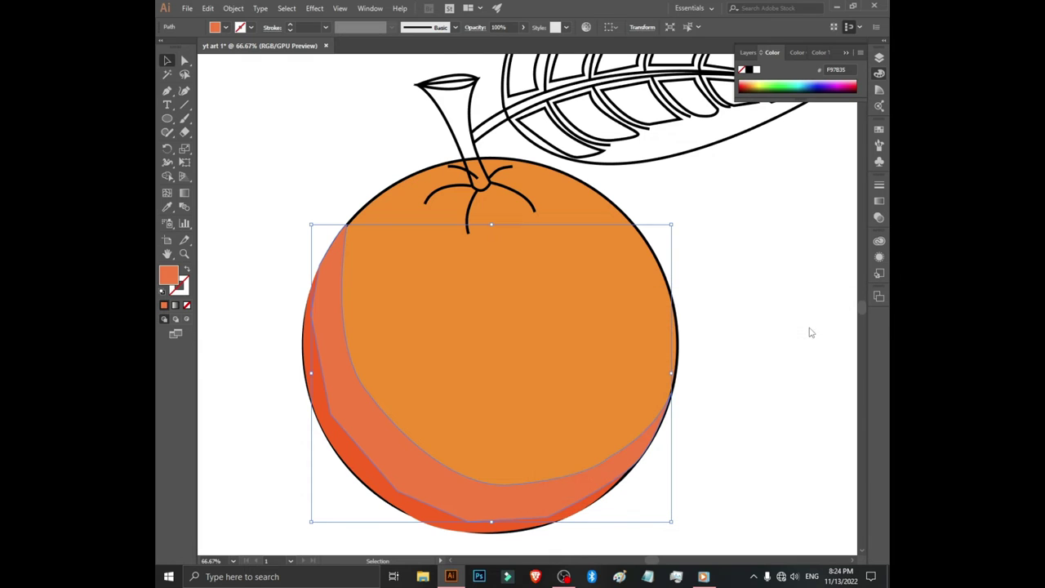
pyautogui.click(759, 331)
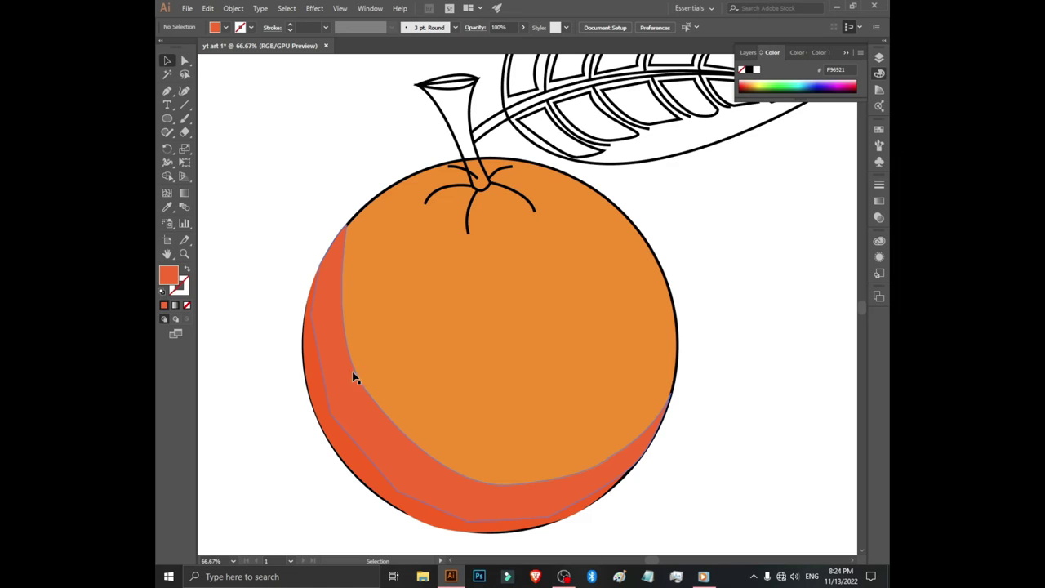
pyautogui.click(845, 52)
pyautogui.click(879, 57)
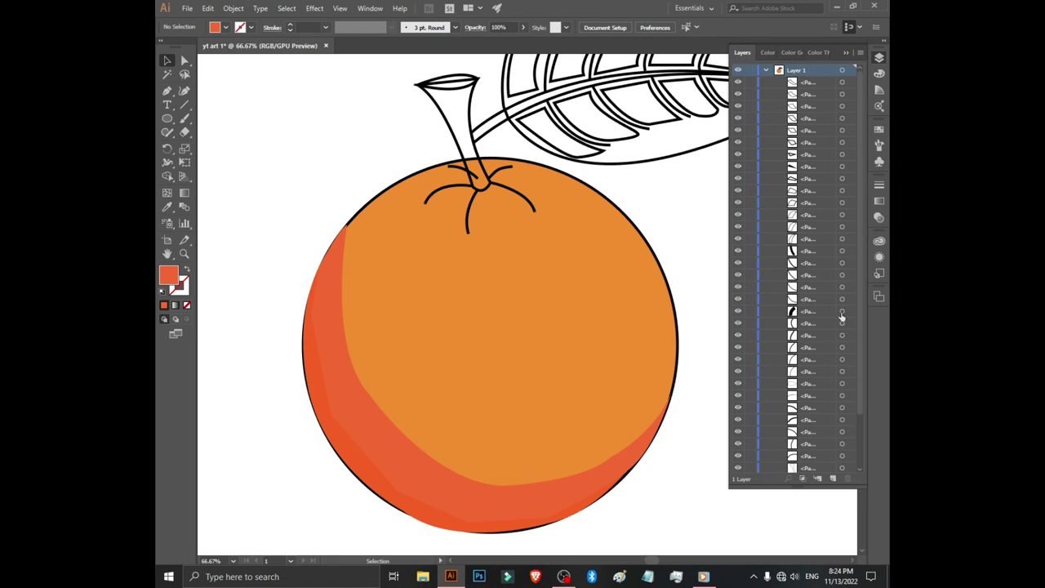
pyautogui.moveTo(860, 296); pyautogui.dragTo(861, 389)
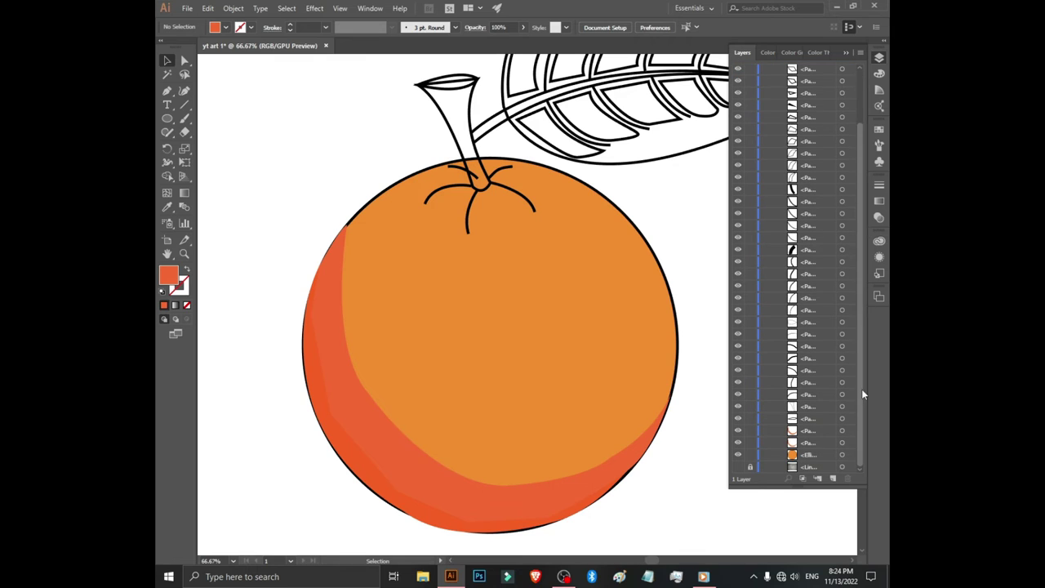
pyautogui.click(737, 443)
pyautogui.click(736, 443)
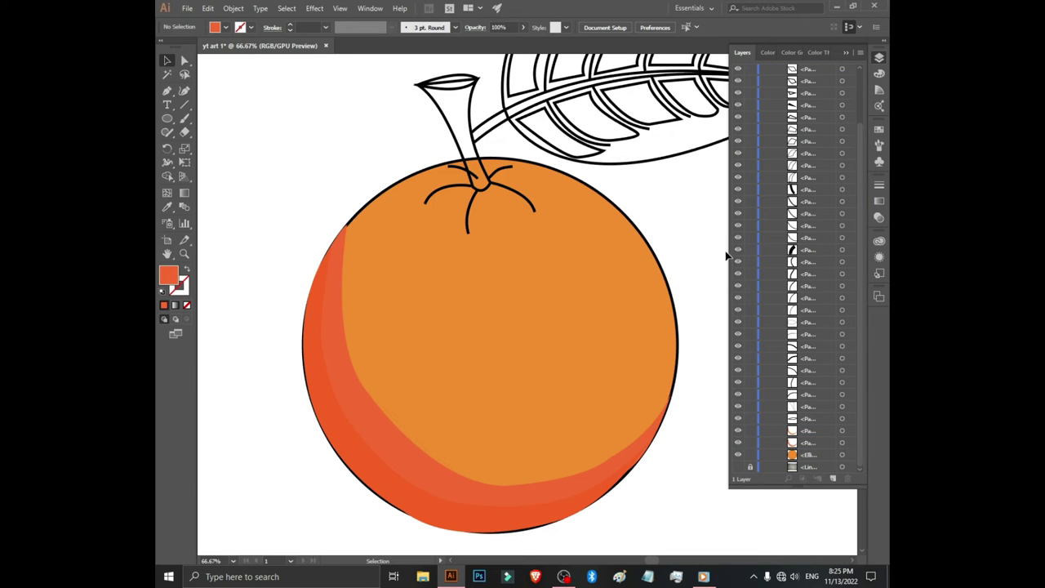
# Try a 10 pt outline on the orange's circle, then return it to 7 pt.
pyautogui.click(846, 54)
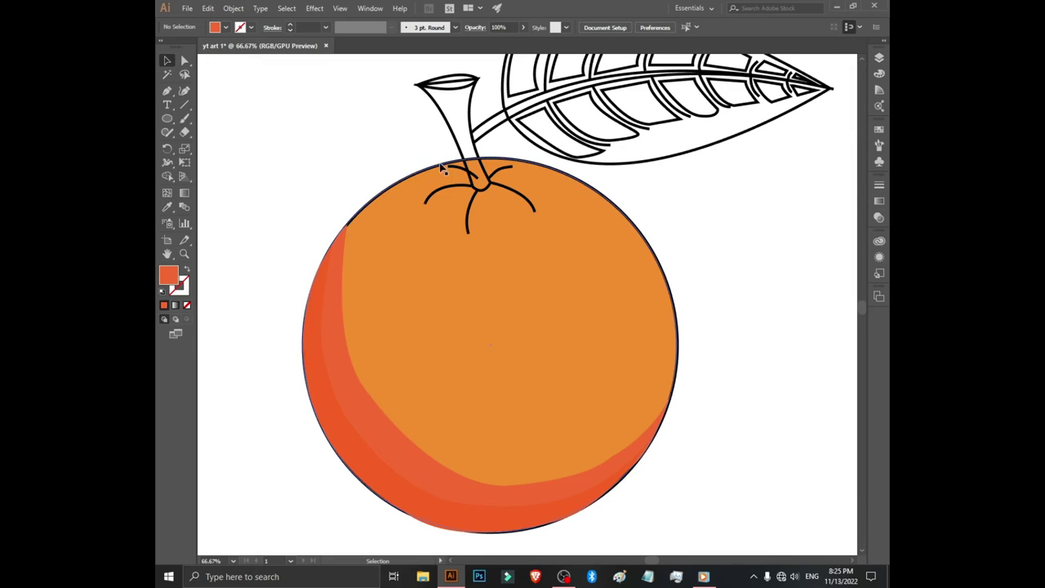
pyautogui.click(369, 216)
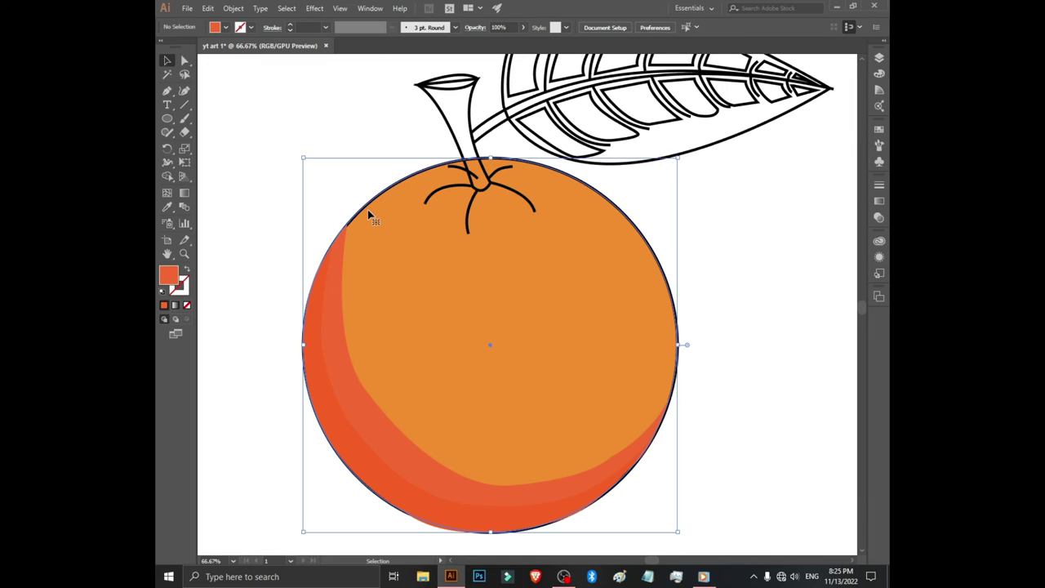
pyautogui.click(291, 26)
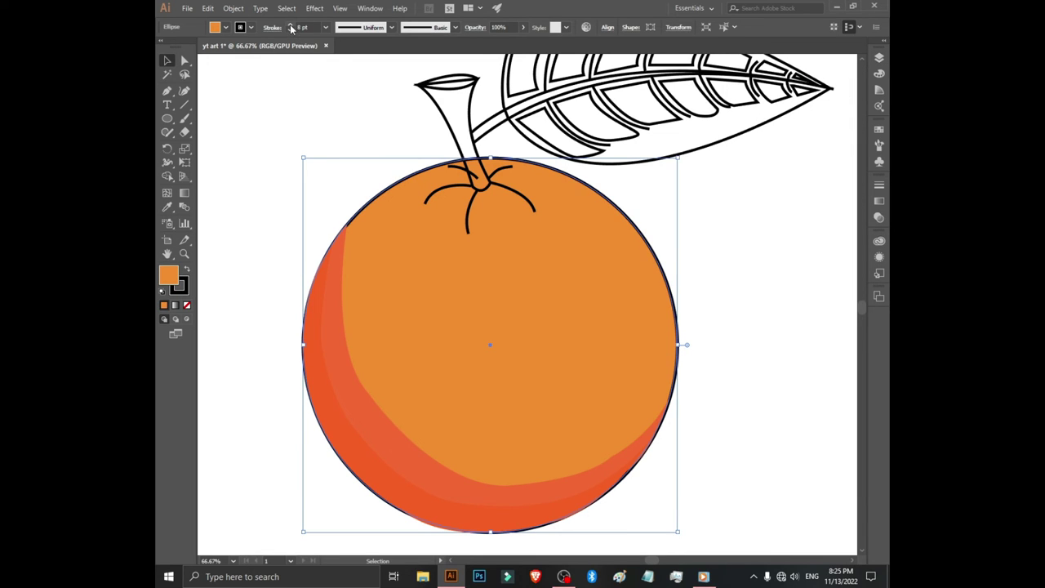
pyautogui.click(291, 26)
pyautogui.click(291, 25)
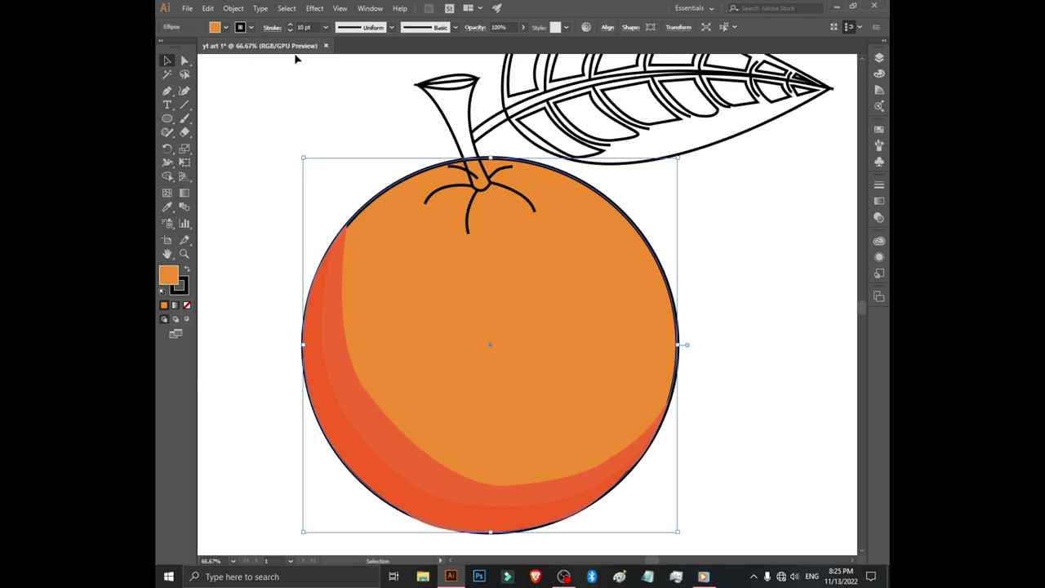
pyautogui.click(362, 116)
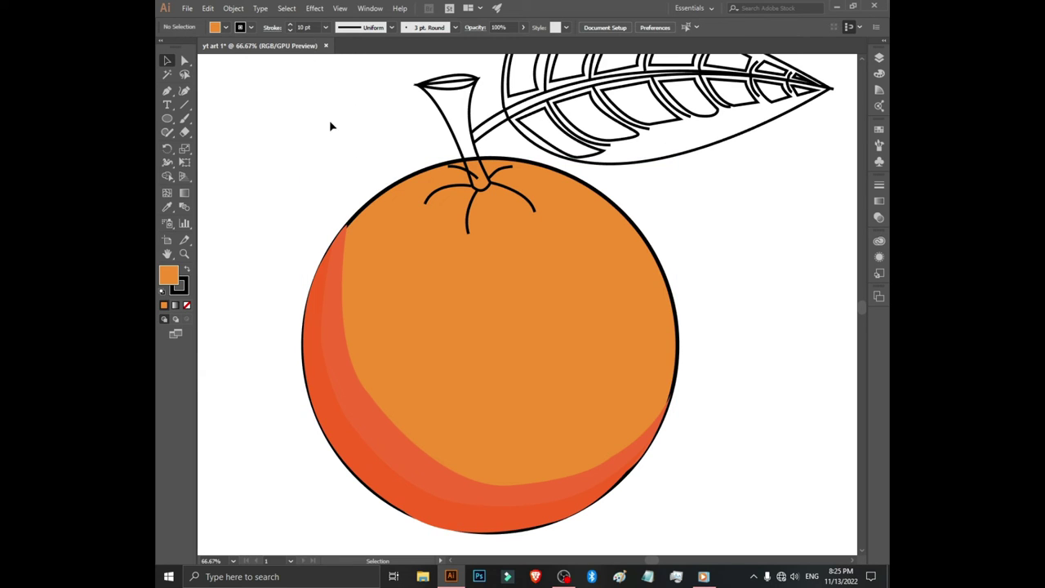
pyautogui.click(381, 193)
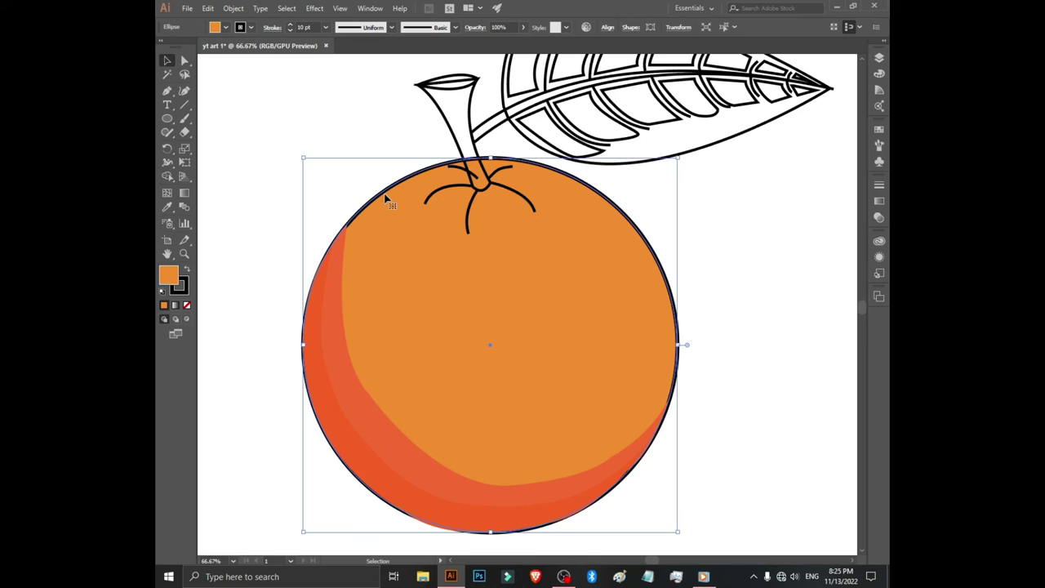
pyautogui.click(291, 30)
pyautogui.click(292, 30)
pyautogui.click(291, 30)
pyautogui.click(340, 106)
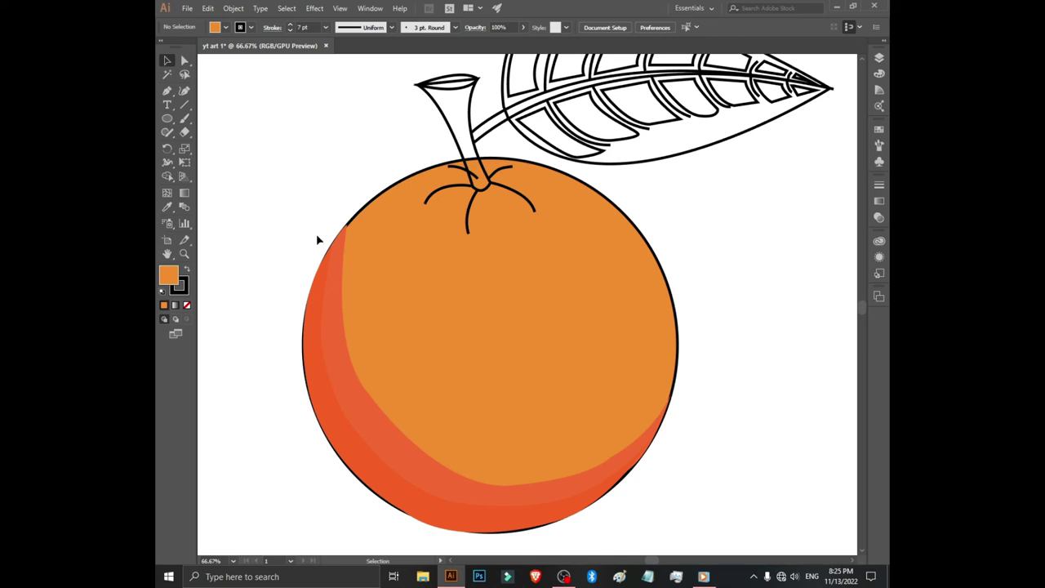
# Enlarge the orange fill ellipse and nudge it left to align with the black outline.
pyautogui.click(355, 227)
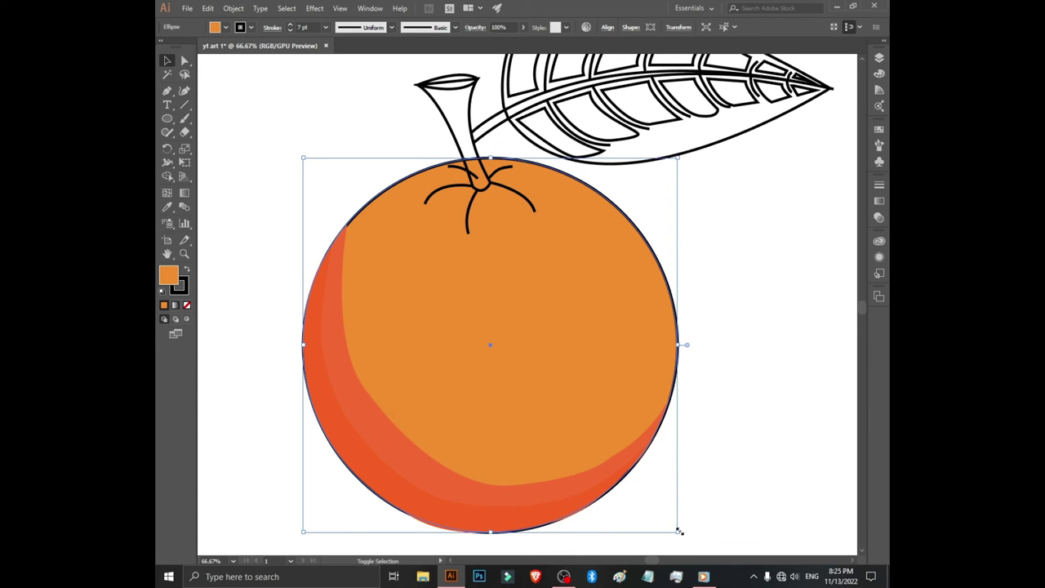
pyautogui.moveTo(678, 531); pyautogui.dragTo(684, 538)
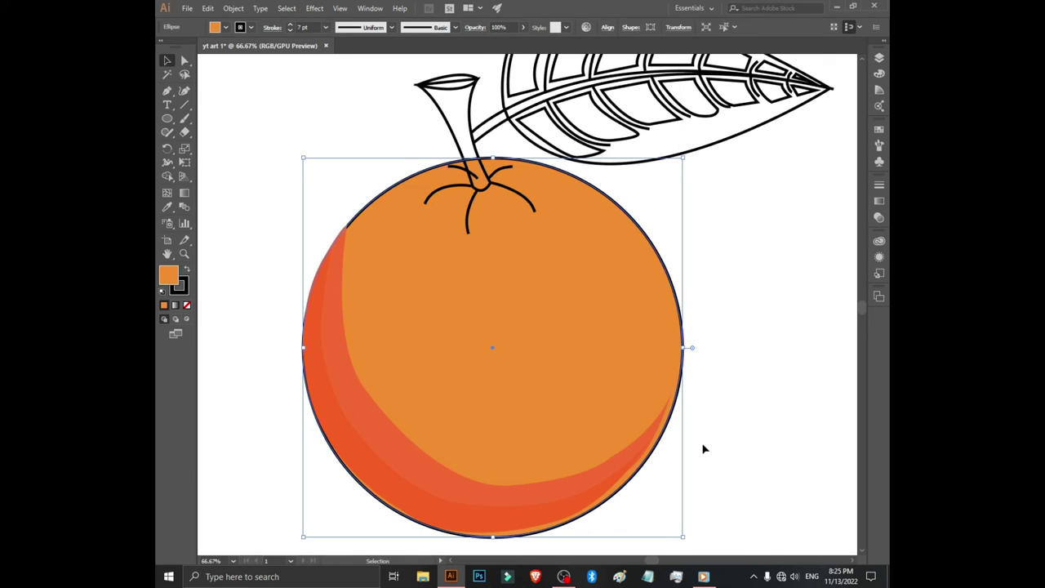
pyautogui.press('Left')
pyautogui.press('Left')
pyautogui.press('Left')
pyautogui.press('Left')
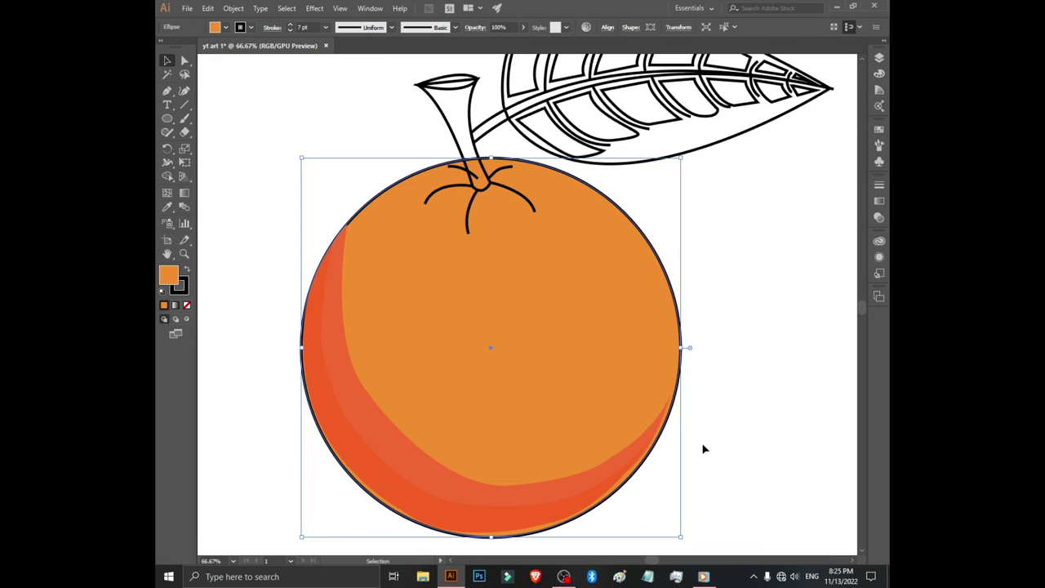
pyautogui.press('Left')
pyautogui.press('Left')
pyautogui.press('Left')
pyautogui.press('Left')
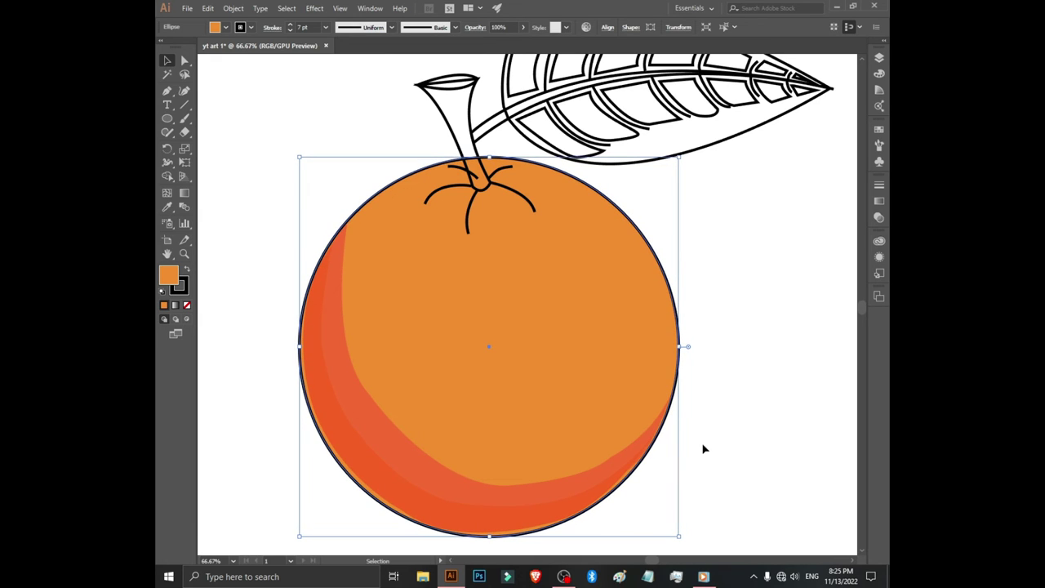
pyautogui.press('Left')
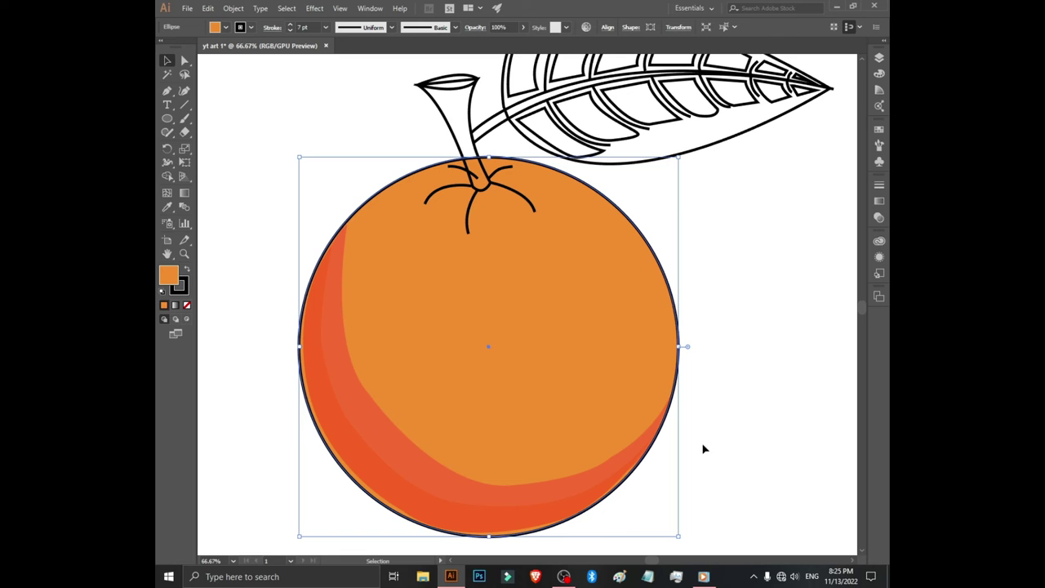
pyautogui.click(703, 447)
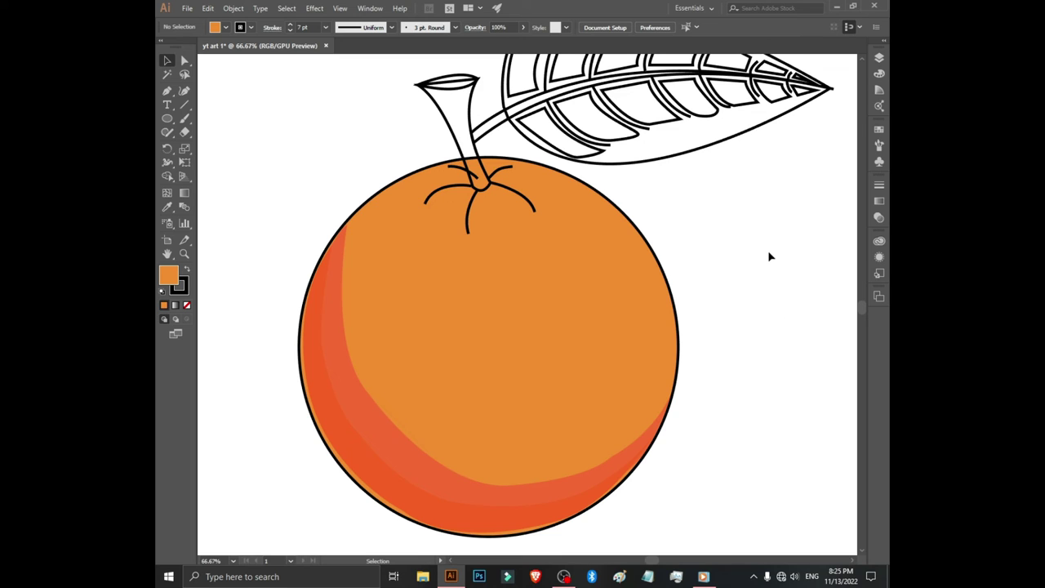
# Fill the cap at the stem top with dark orange.
pyautogui.scroll(1, 761, 240)
pyautogui.scroll(2, 760, 278)
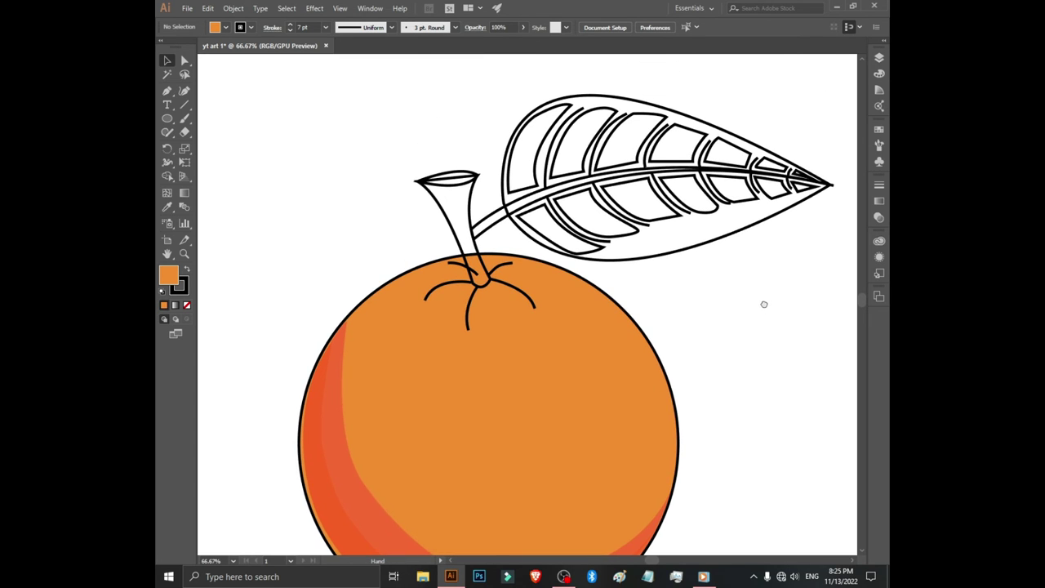
pyautogui.click(441, 190)
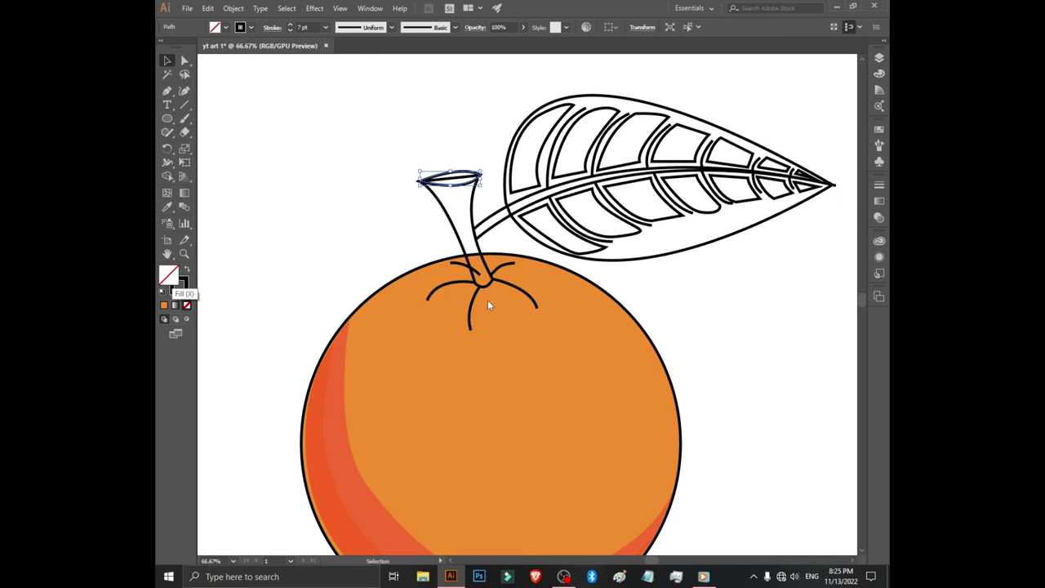
pyautogui.doubleClick(179, 284)
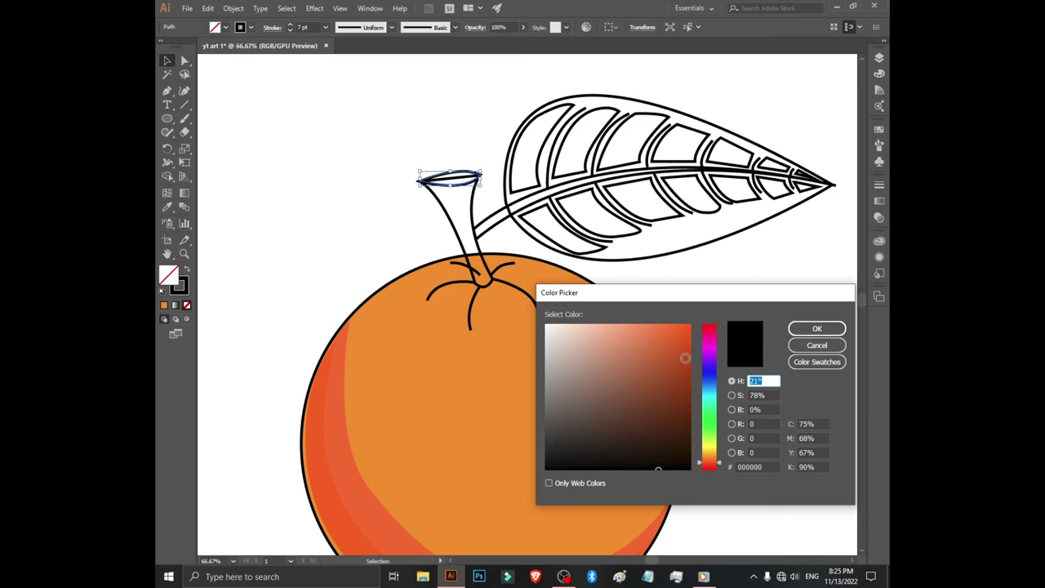
pyautogui.moveTo(685, 357); pyautogui.dragTo(687, 360)
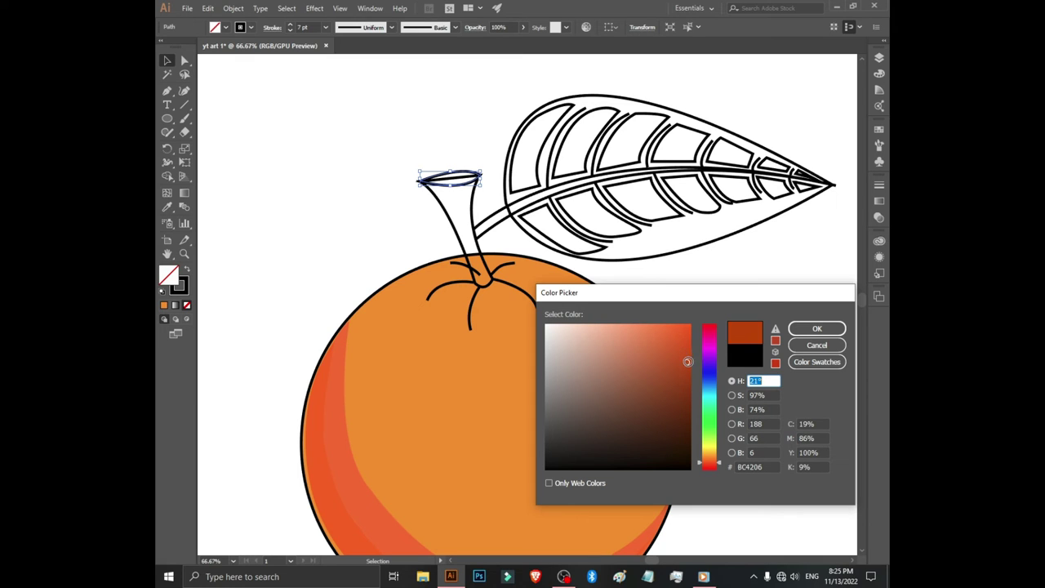
pyautogui.click(816, 328)
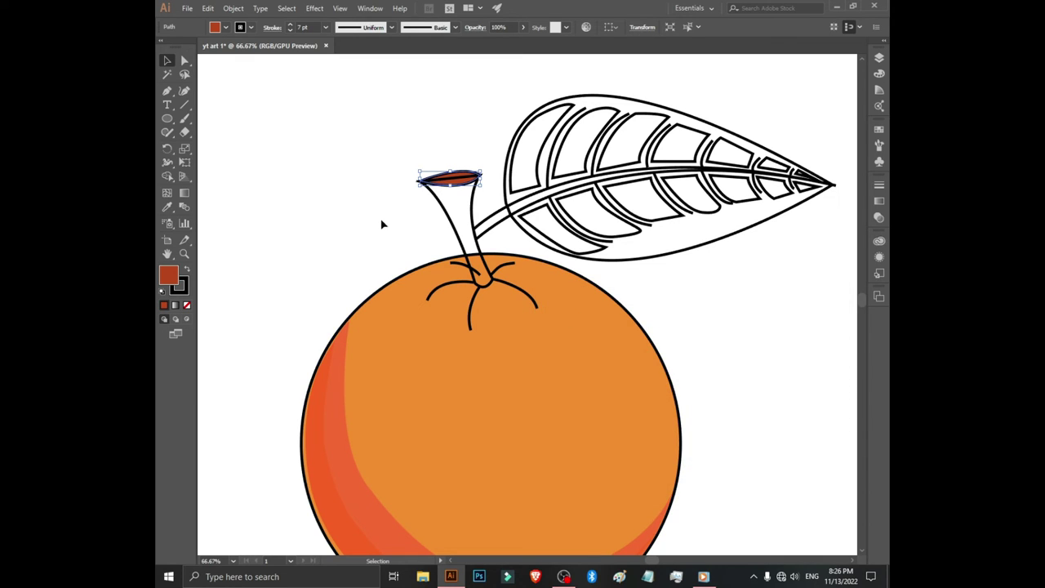
pyautogui.click(405, 208)
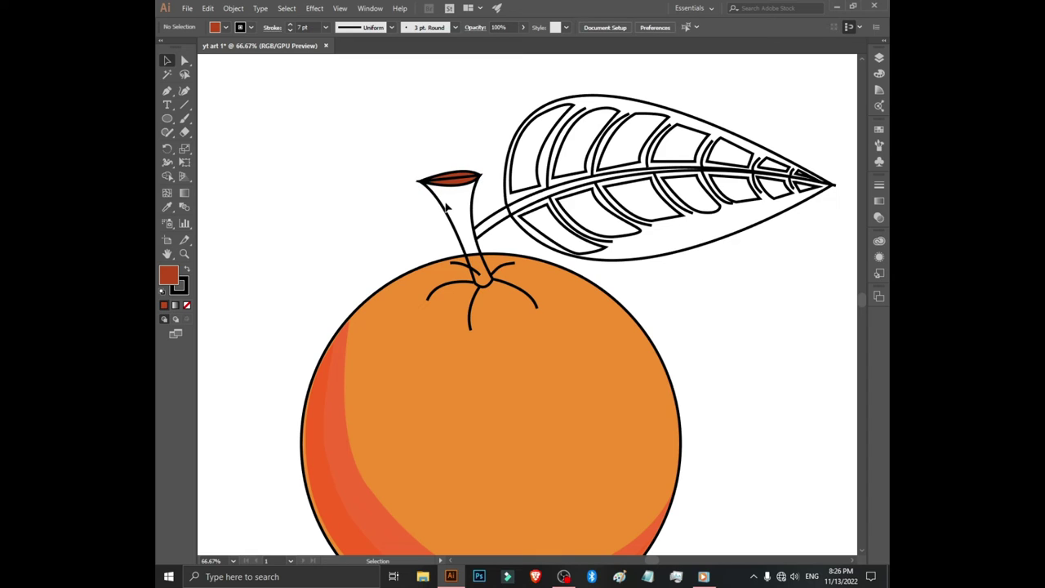
# Fill the stem with reddish brown CE450F.
pyautogui.click(447, 214)
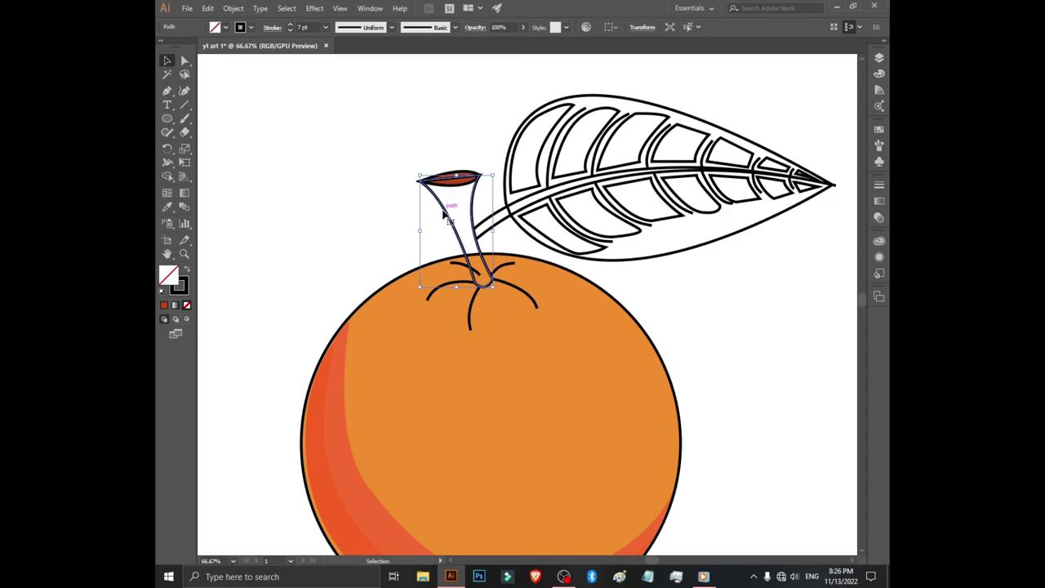
pyautogui.doubleClick(178, 283)
pyautogui.click(678, 372)
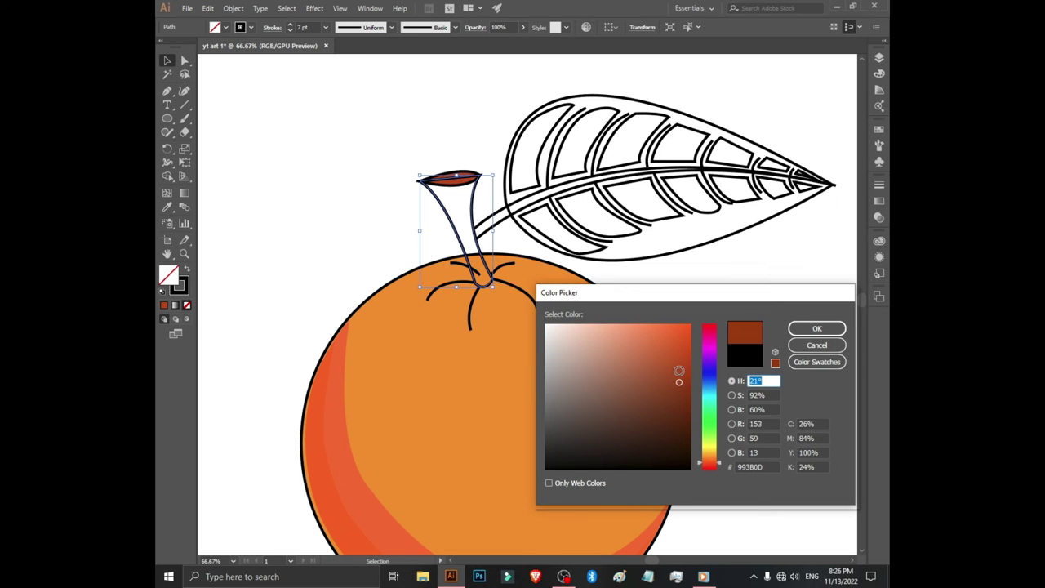
pyautogui.click(676, 361)
pyautogui.click(816, 328)
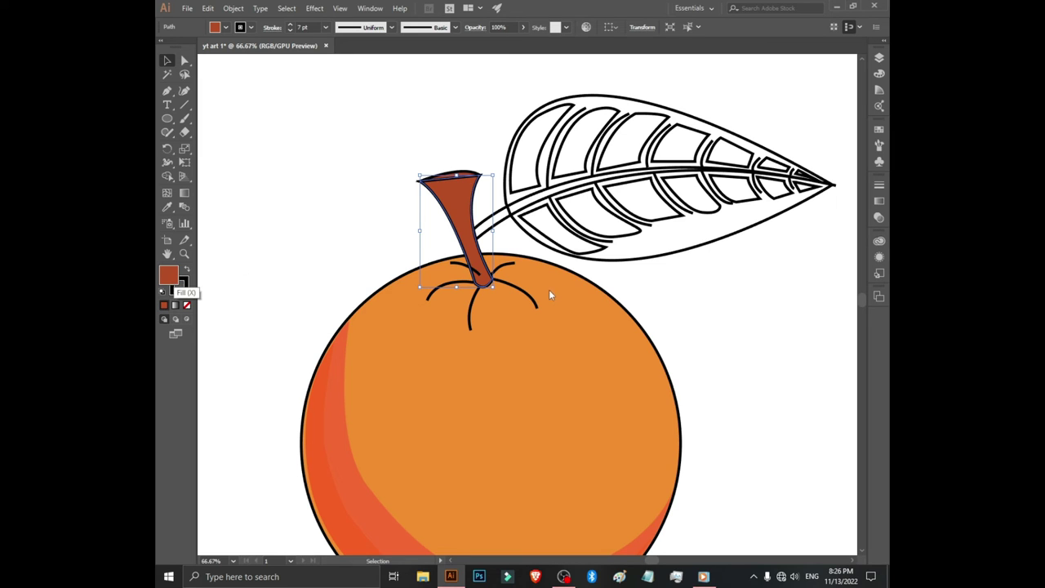
pyautogui.doubleClick(176, 279)
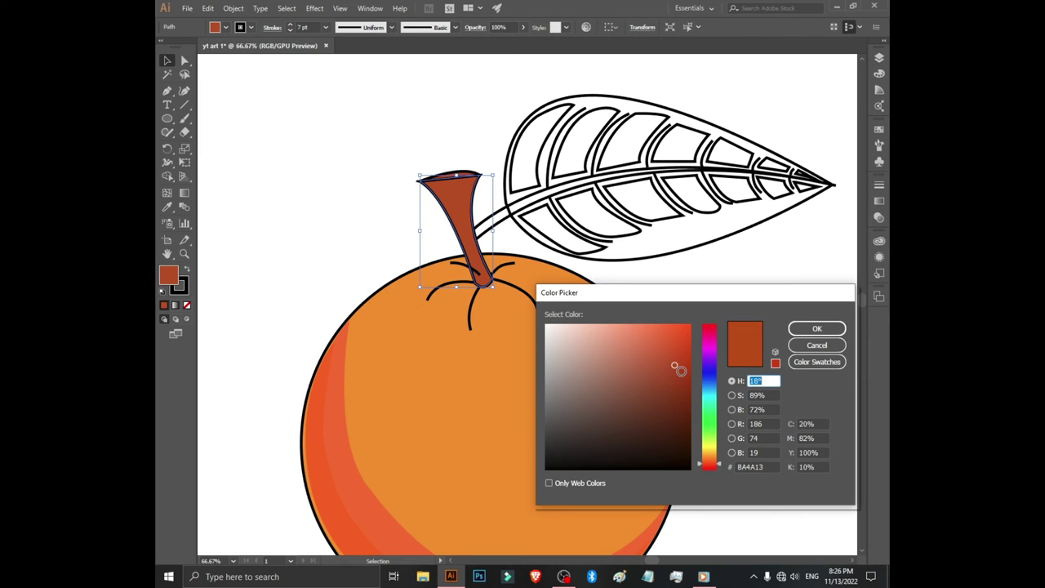
pyautogui.moveTo(674, 364)
pyautogui.mouseDown()
pyautogui.moveTo(681, 355)
pyautogui.moveTo(665, 349)
pyautogui.mouseUp()
pyautogui.click(792, 331)
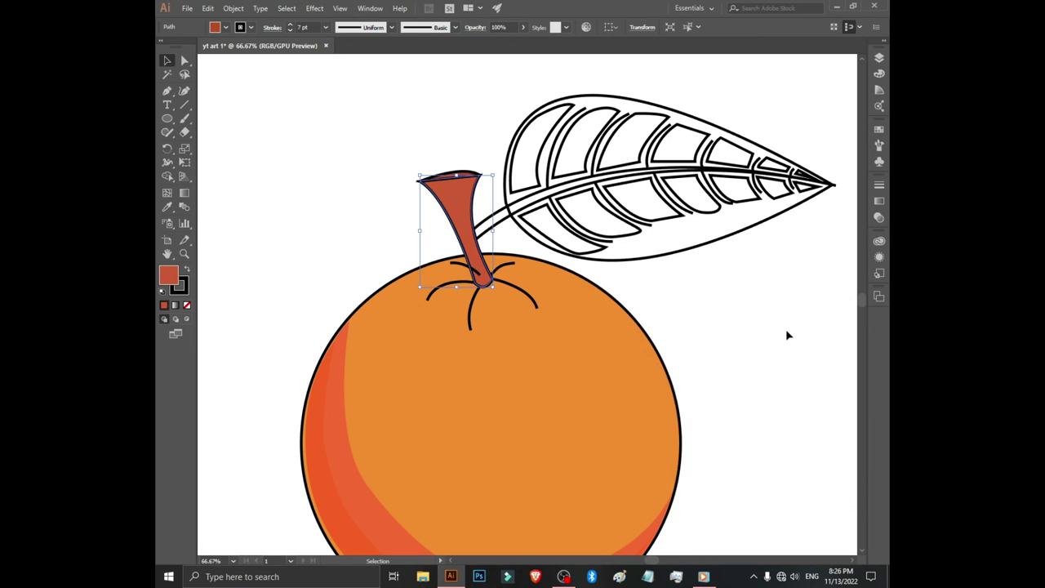
pyautogui.click(373, 222)
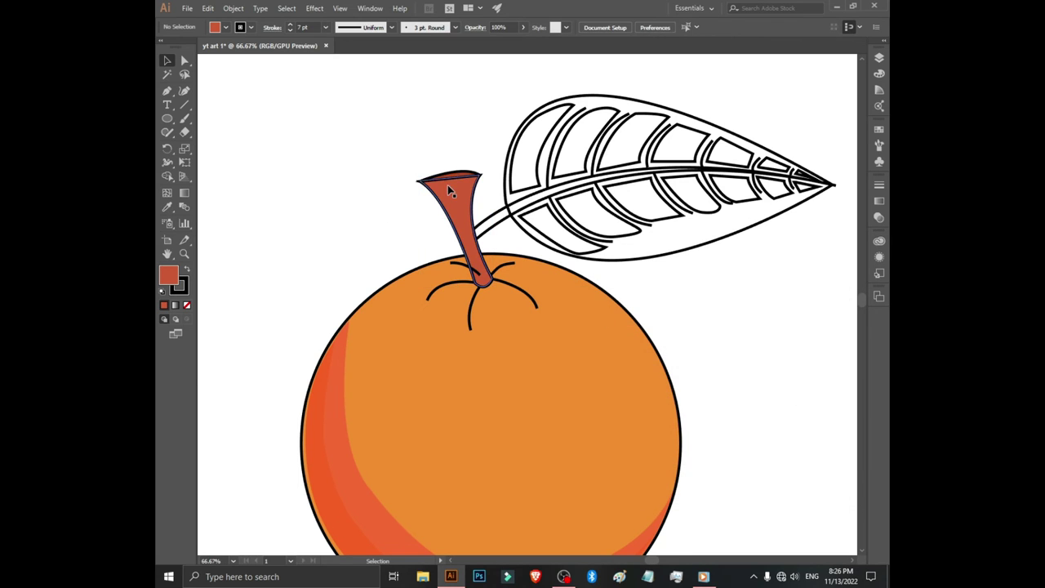
# Give the stem's top cap a darker brown fill, 7C2A05.
pyautogui.click(455, 176)
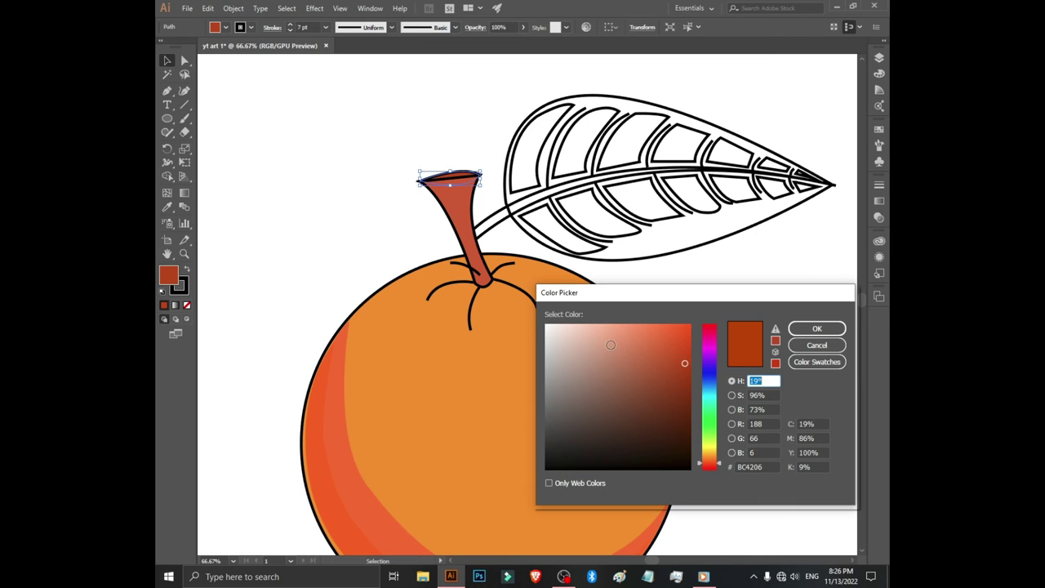
pyautogui.click(686, 398)
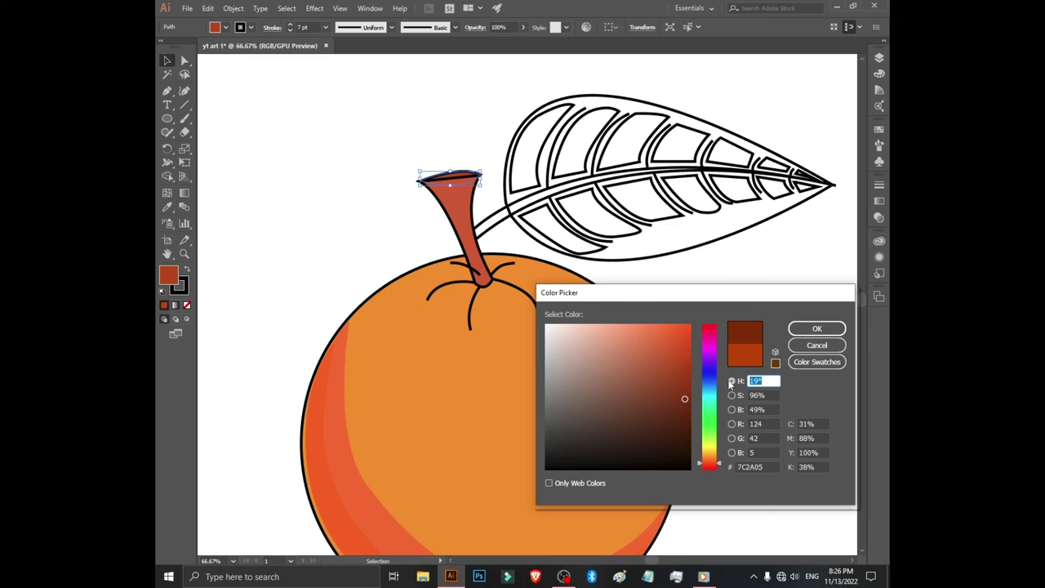
pyautogui.click(815, 335)
pyautogui.click(803, 339)
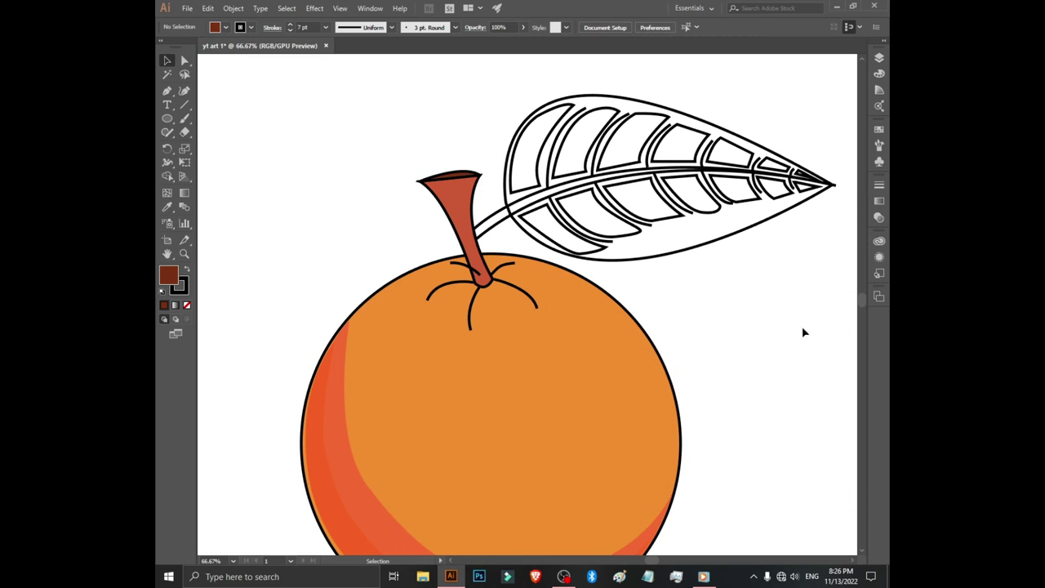
# Move the stem-base curved path lower in the Layers stack, then select the leaf's central vein.
pyautogui.click(879, 59)
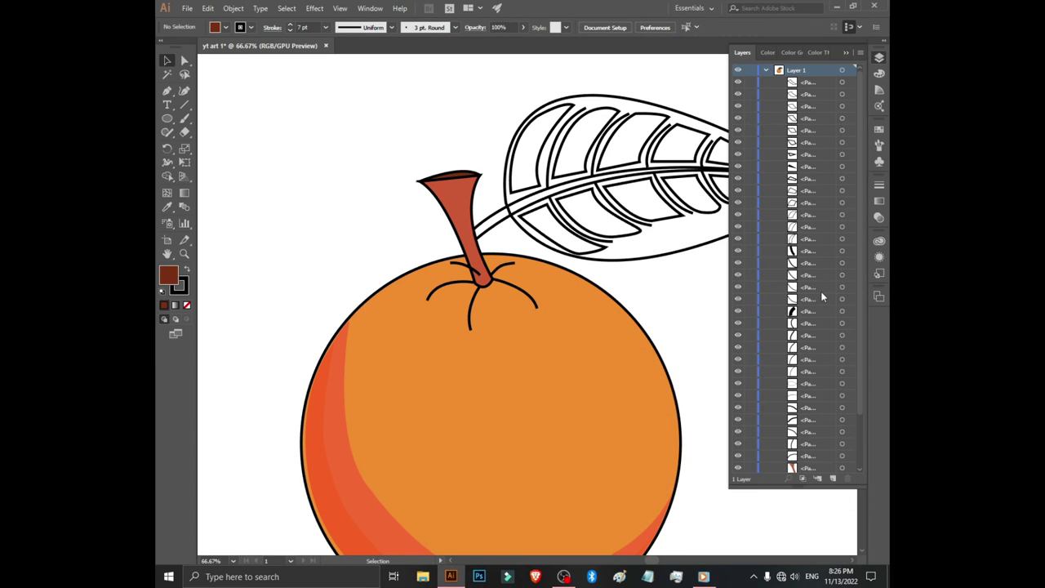
pyautogui.moveTo(863, 276); pyautogui.dragTo(858, 347)
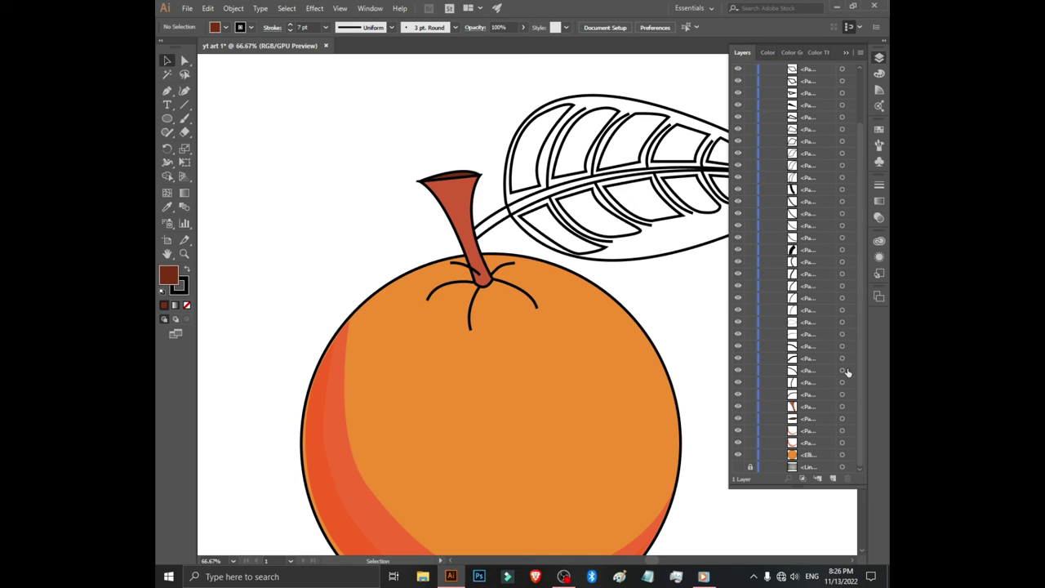
pyautogui.moveTo(829, 408); pyautogui.dragTo(829, 422)
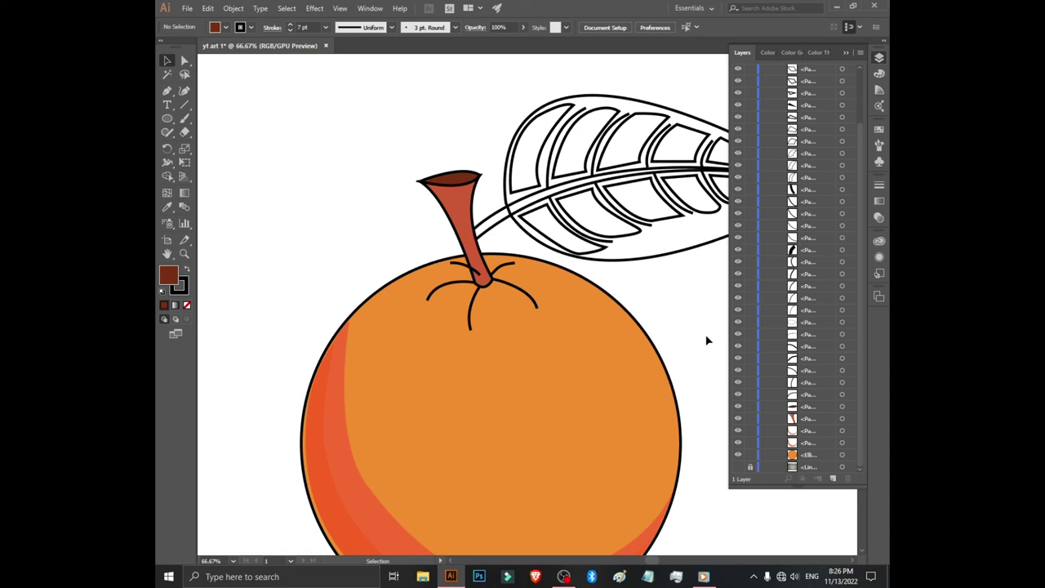
pyautogui.click(466, 268)
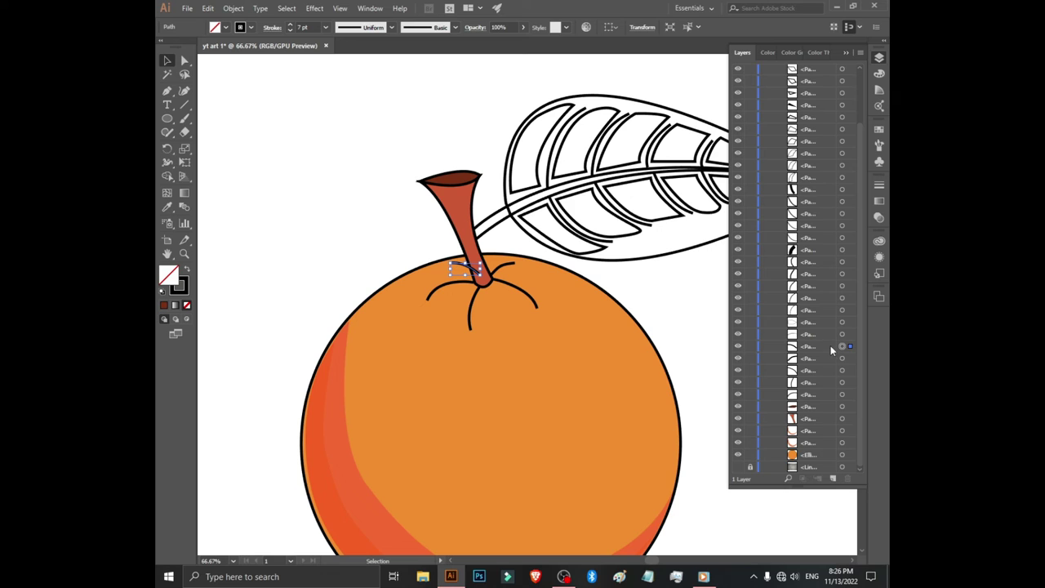
pyautogui.moveTo(830, 346); pyautogui.dragTo(820, 422)
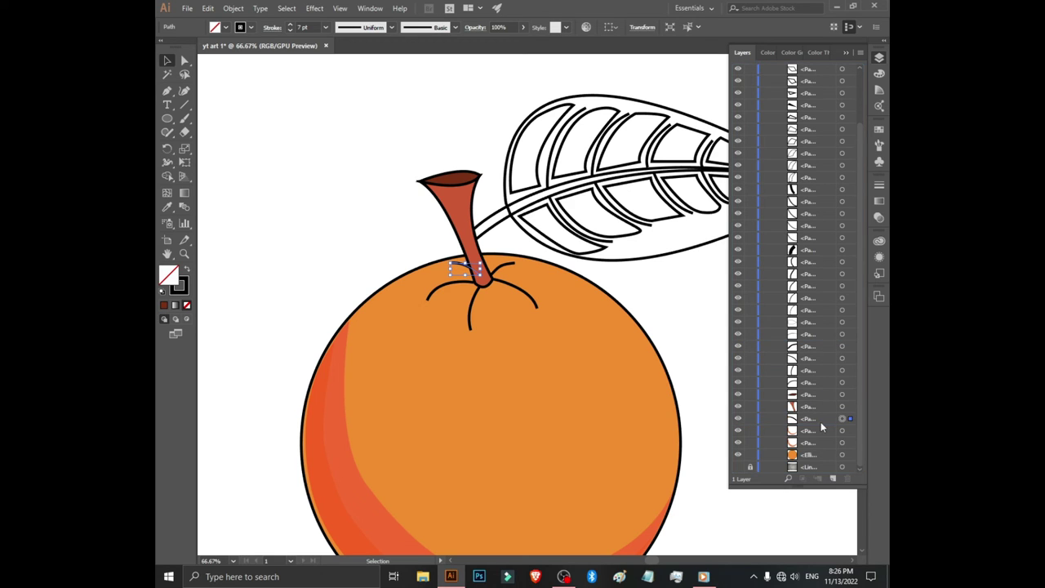
pyautogui.click(377, 217)
pyautogui.moveTo(703, 306)
pyautogui.mouseDown()
pyautogui.moveTo(603, 326)
pyautogui.moveTo(588, 344)
pyautogui.mouseUp()
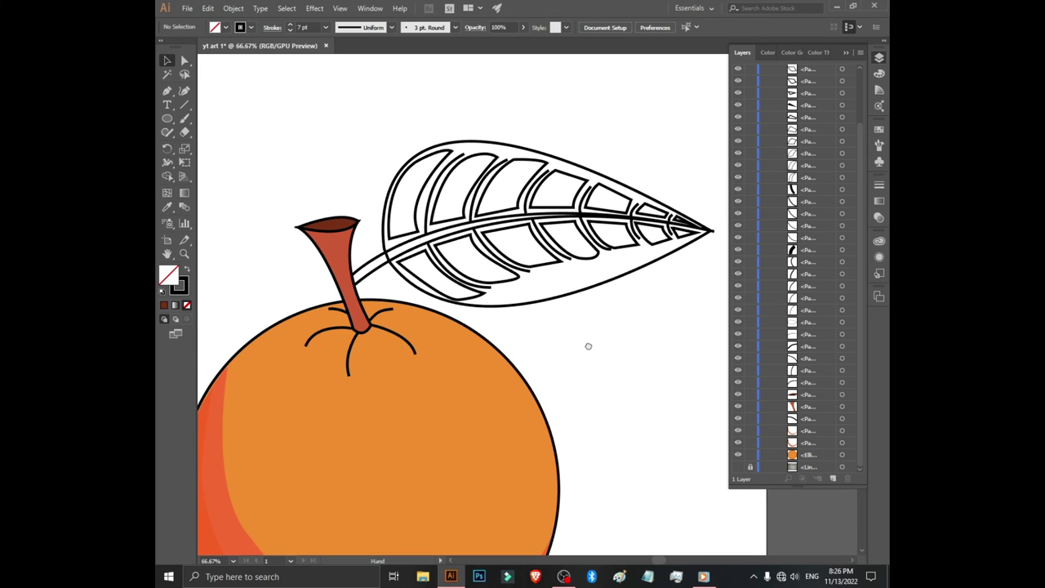
pyautogui.click(363, 278)
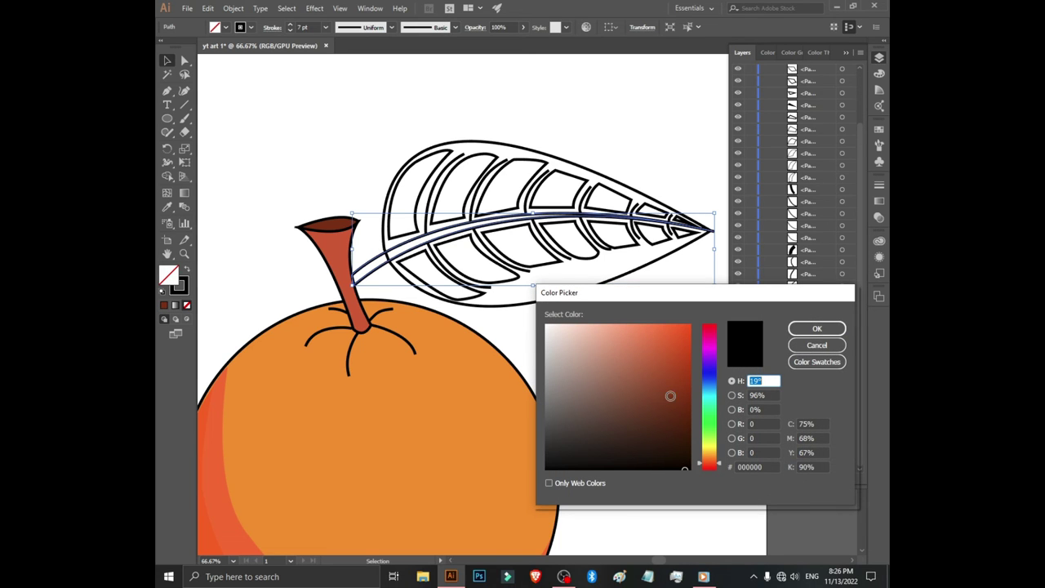
# Colour the leaf's midrib green 0E9303, then select the leaf's outer outline.
pyautogui.click(716, 426)
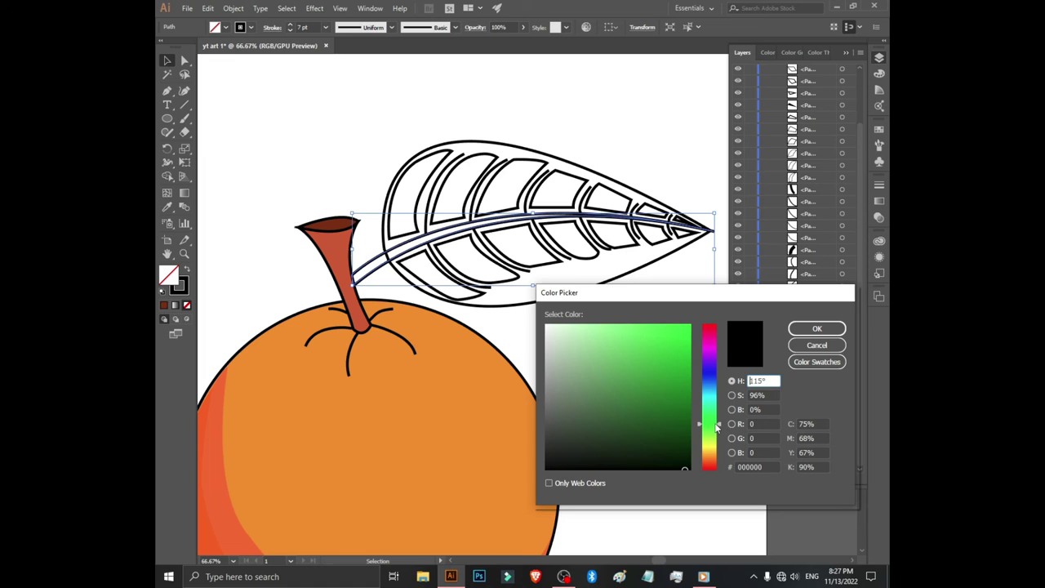
pyautogui.click(687, 385)
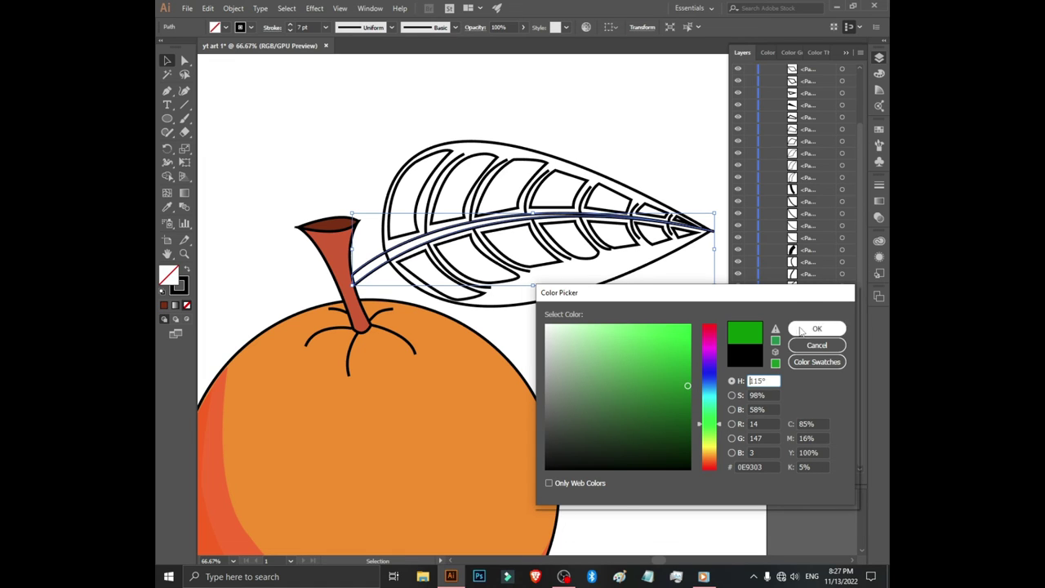
pyautogui.click(816, 328)
pyautogui.click(640, 382)
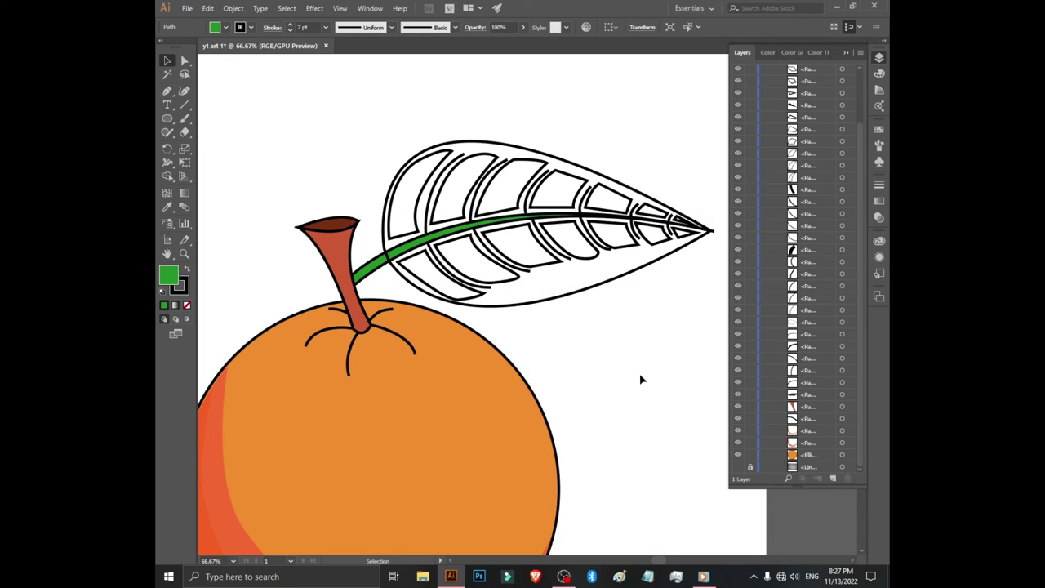
pyautogui.click(478, 144)
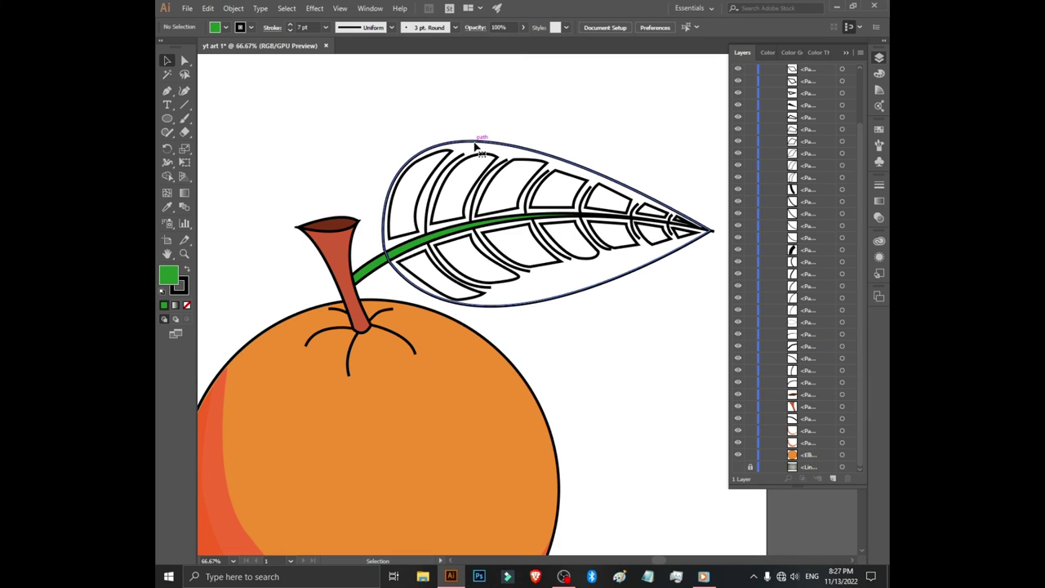
# Fill the leaf body green, then brighten it to a vivid green.
pyautogui.doubleClick(177, 283)
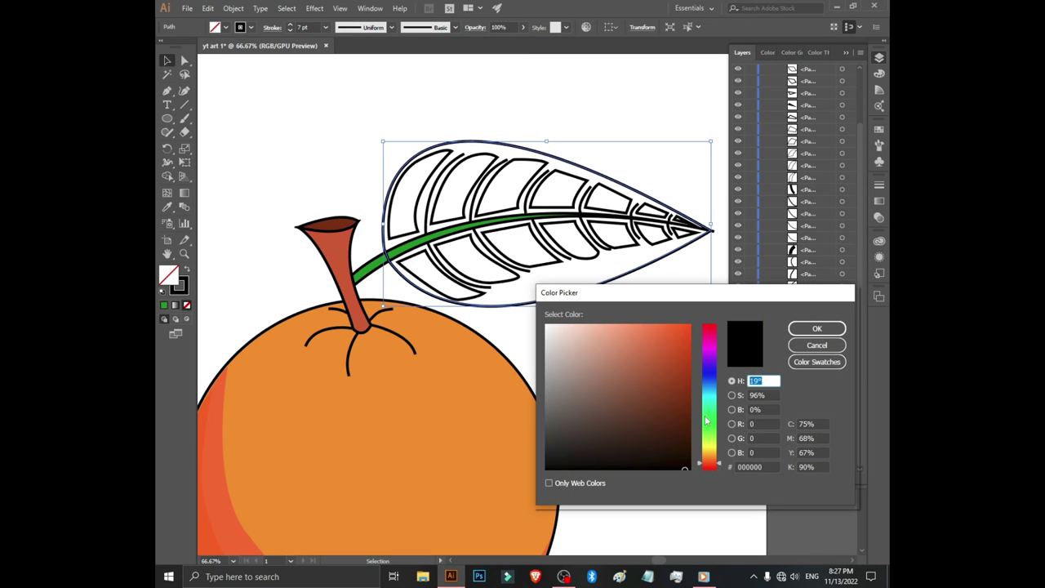
pyautogui.click(707, 424)
pyautogui.click(685, 396)
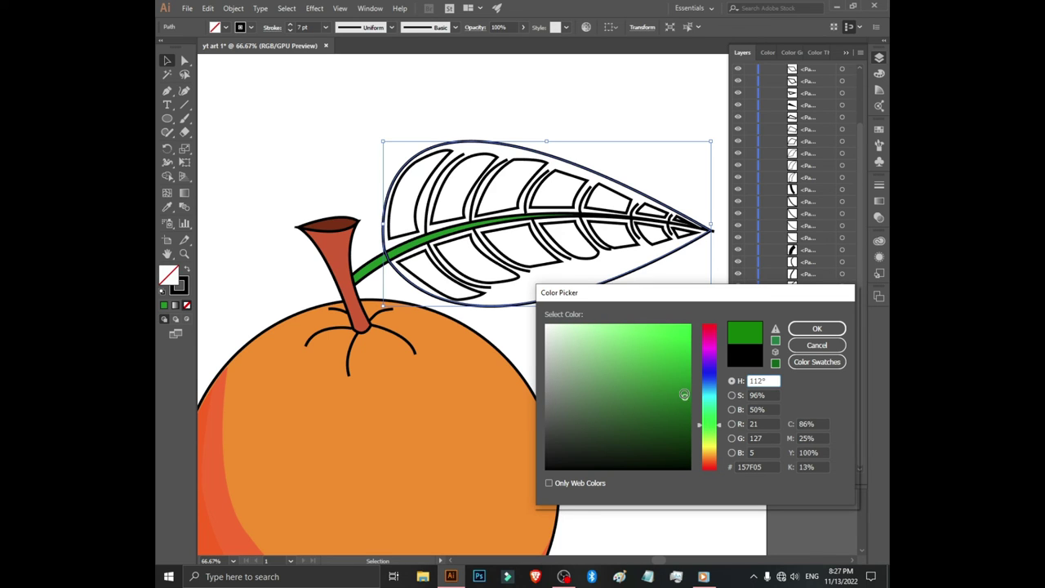
pyautogui.moveTo(684, 395); pyautogui.dragTo(684, 382)
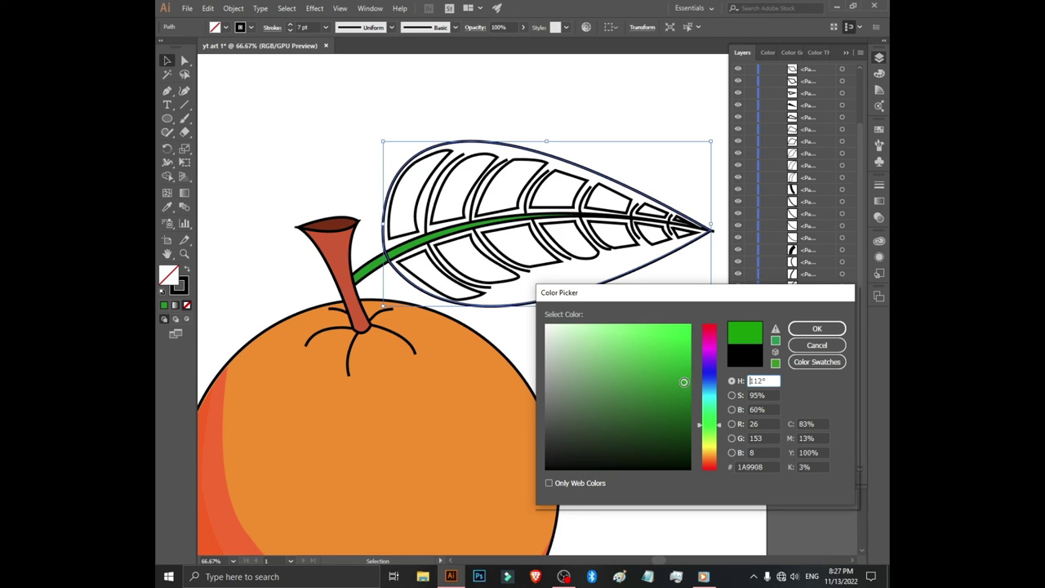
pyautogui.click(816, 329)
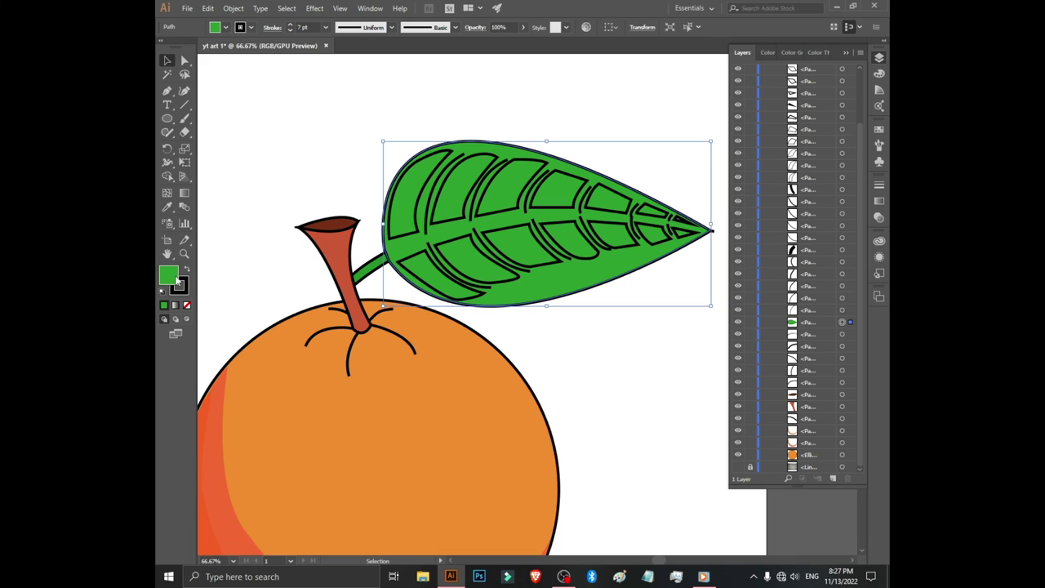
pyautogui.doubleClick(176, 280)
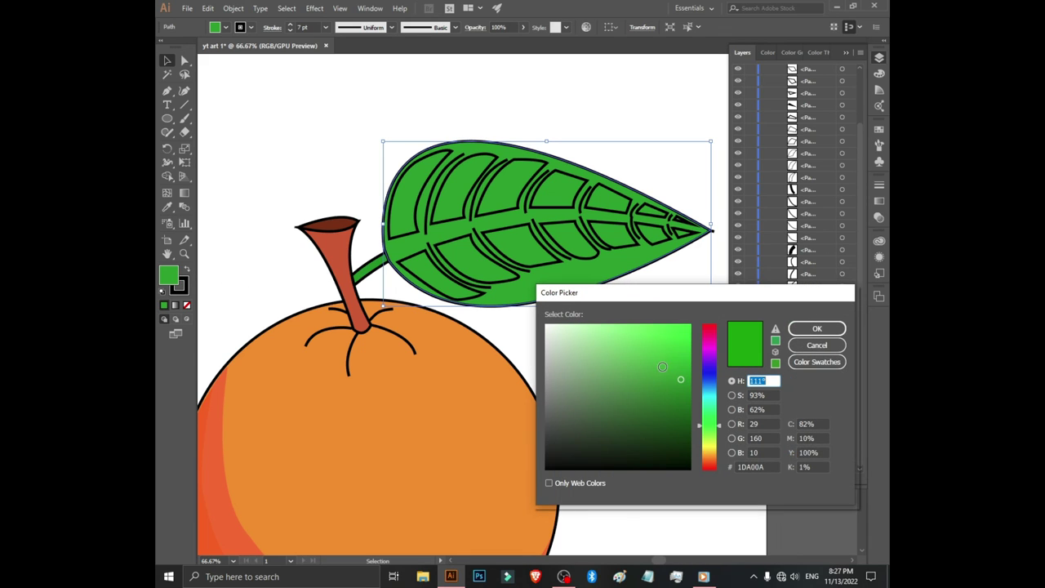
pyautogui.click(686, 367)
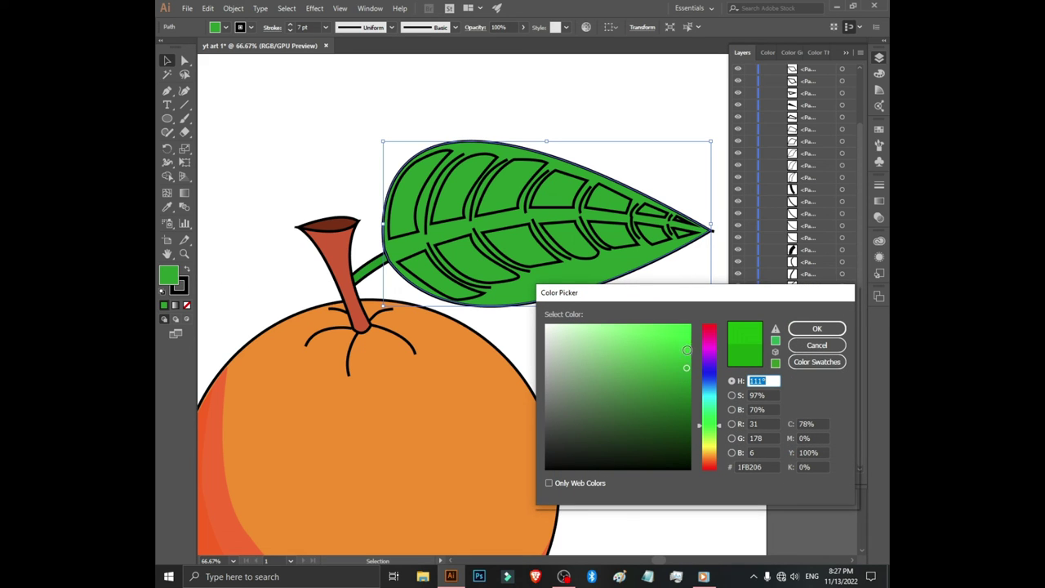
pyautogui.click(686, 349)
pyautogui.click(817, 328)
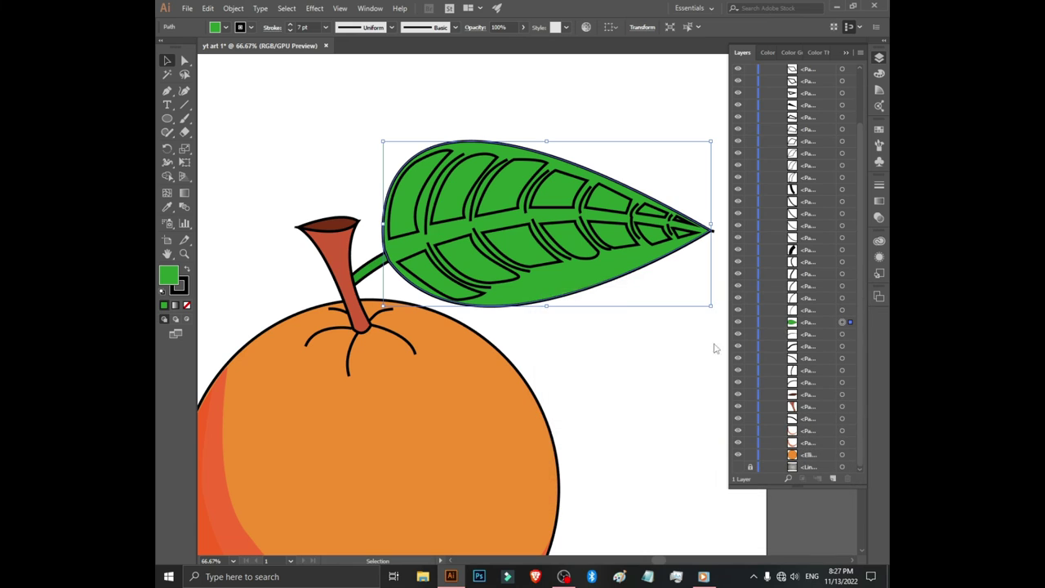
pyautogui.click(641, 350)
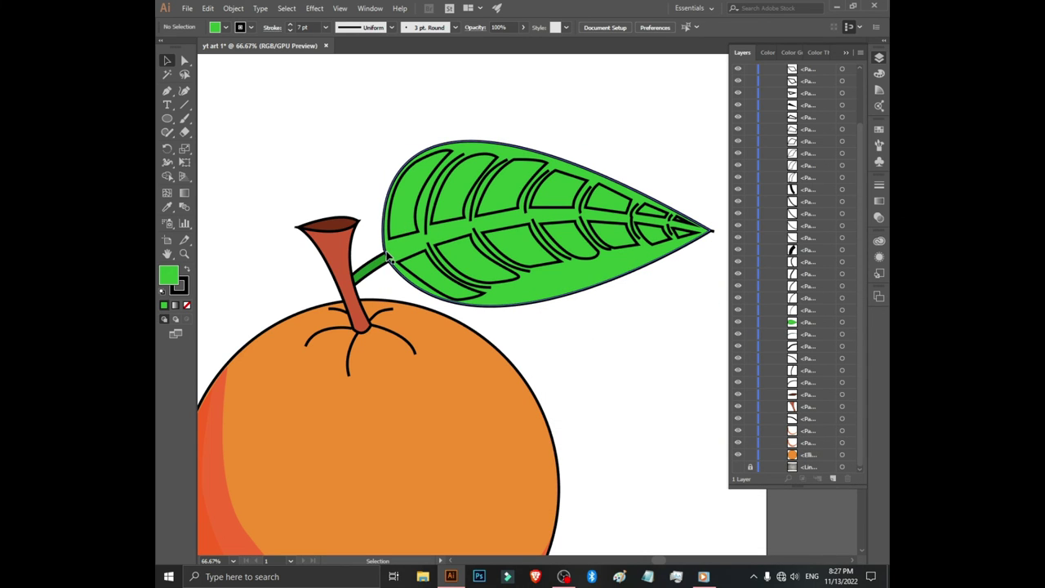
# Stack the green midrib above the leaf in the Layers panel.
pyautogui.click(467, 305)
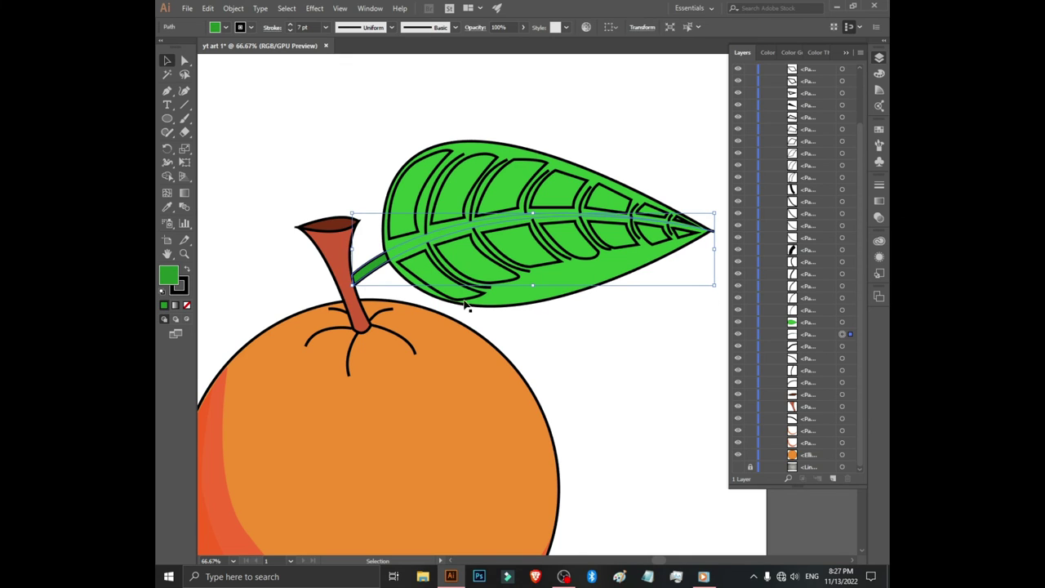
pyautogui.moveTo(820, 334); pyautogui.dragTo(820, 321)
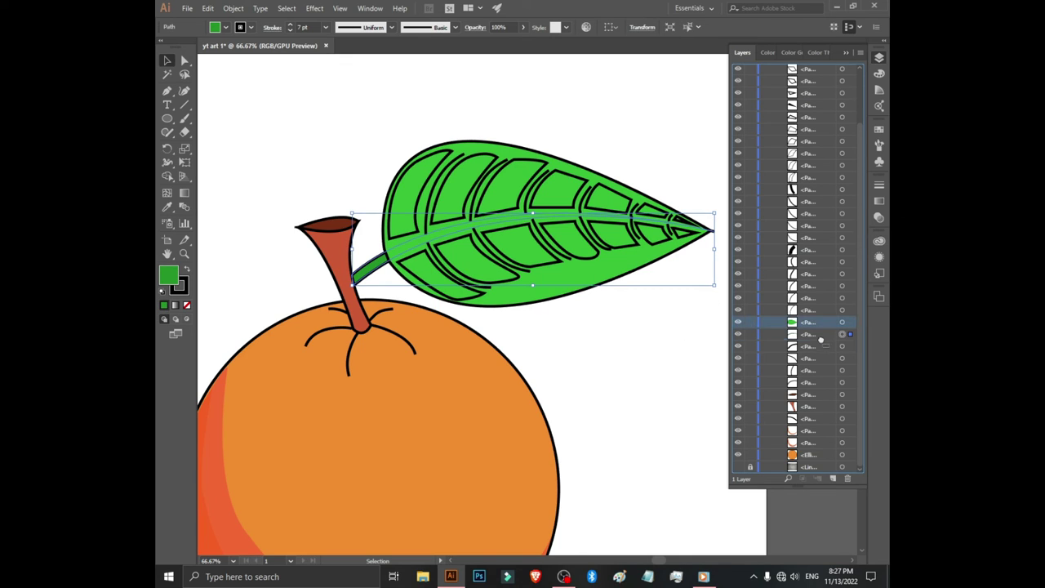
pyautogui.click(627, 345)
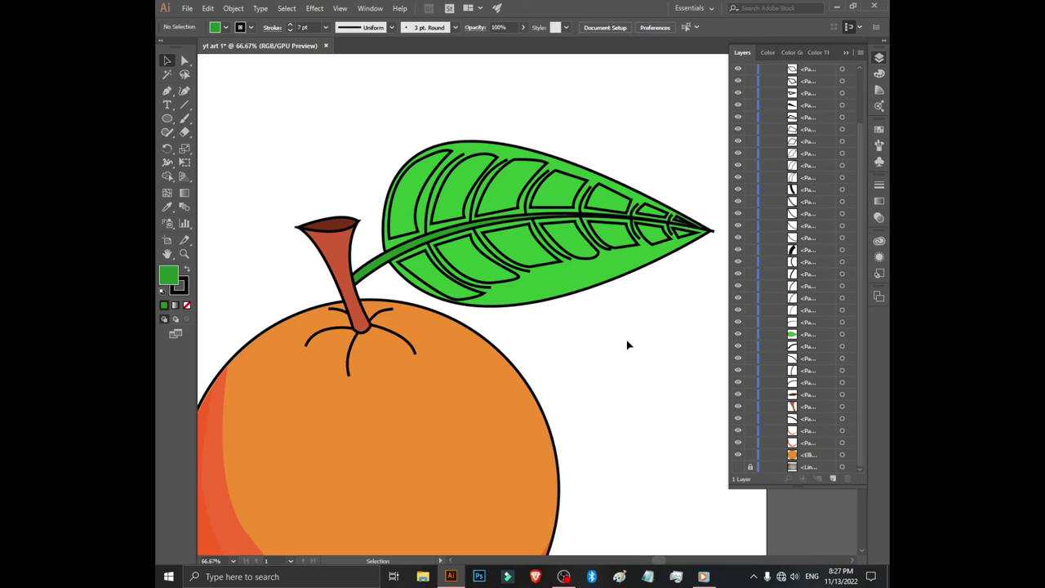
# Select the first inner leaf segment and Shift-add five neighbouring segments.
pyautogui.click(417, 201)
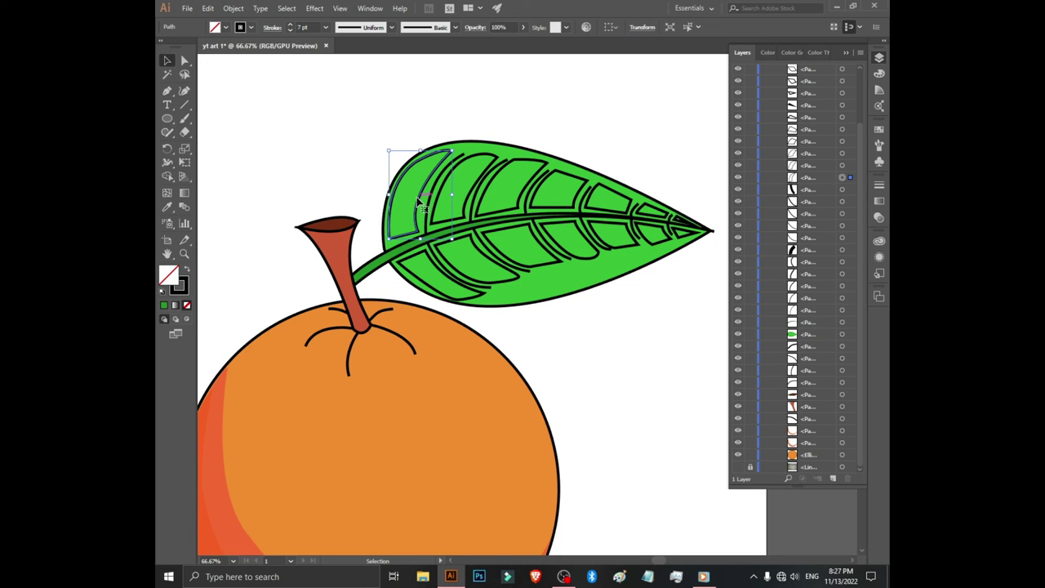
pyautogui.keyDown('shift'); pyautogui.click(446, 280); pyautogui.keyUp('shift')
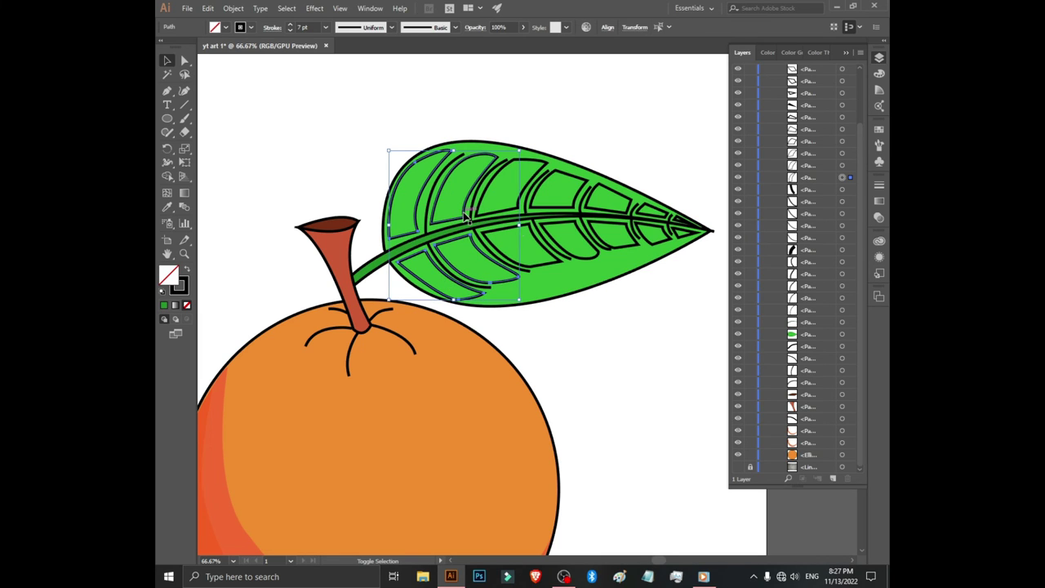
pyautogui.keyDown('shift'); pyautogui.click(484, 210); pyautogui.keyUp('shift')
pyautogui.keyDown('shift'); pyautogui.click(529, 207); pyautogui.keyUp('shift')
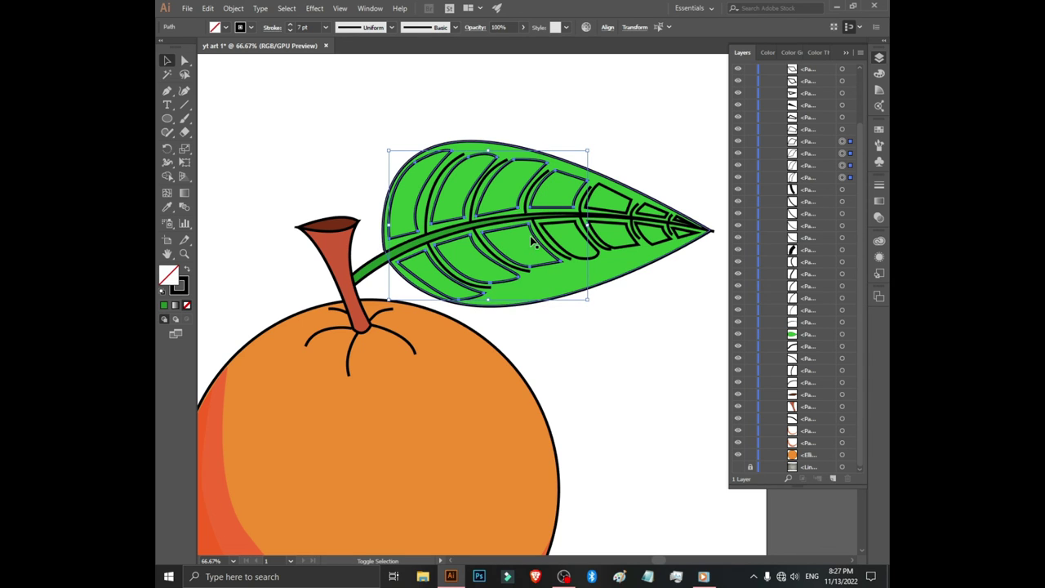
pyautogui.keyDown('shift'); pyautogui.click(549, 239); pyautogui.keyUp('shift')
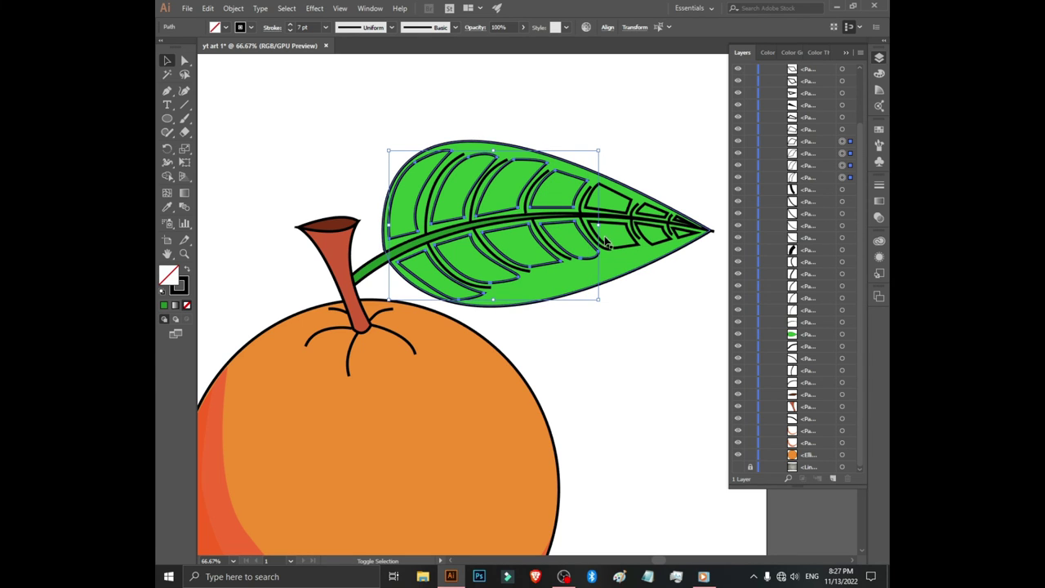
pyautogui.keyDown('shift'); pyautogui.click(613, 199); pyautogui.keyUp('shift')
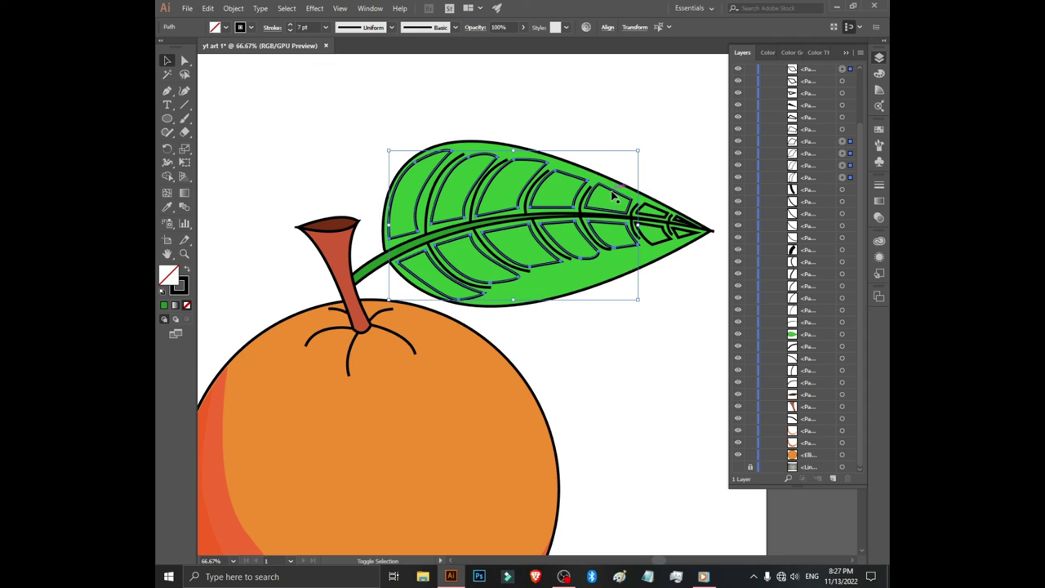
# Add the two tip segments and fill all inner segments dark green.
pyautogui.keyDown('shift'); pyautogui.click(642, 228); pyautogui.keyUp('shift')
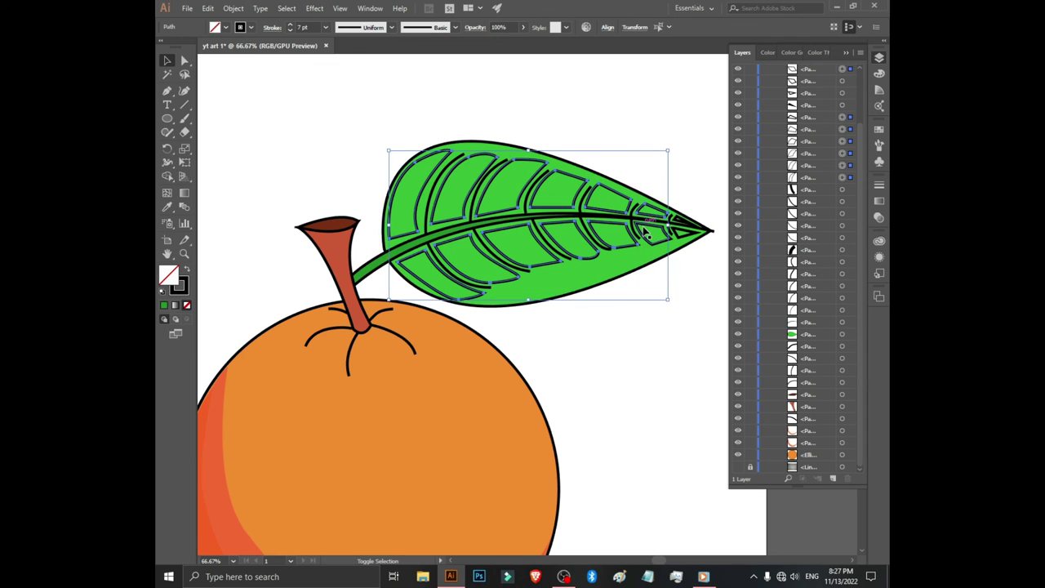
pyautogui.keyDown('shift'); pyautogui.click(681, 221); pyautogui.keyUp('shift')
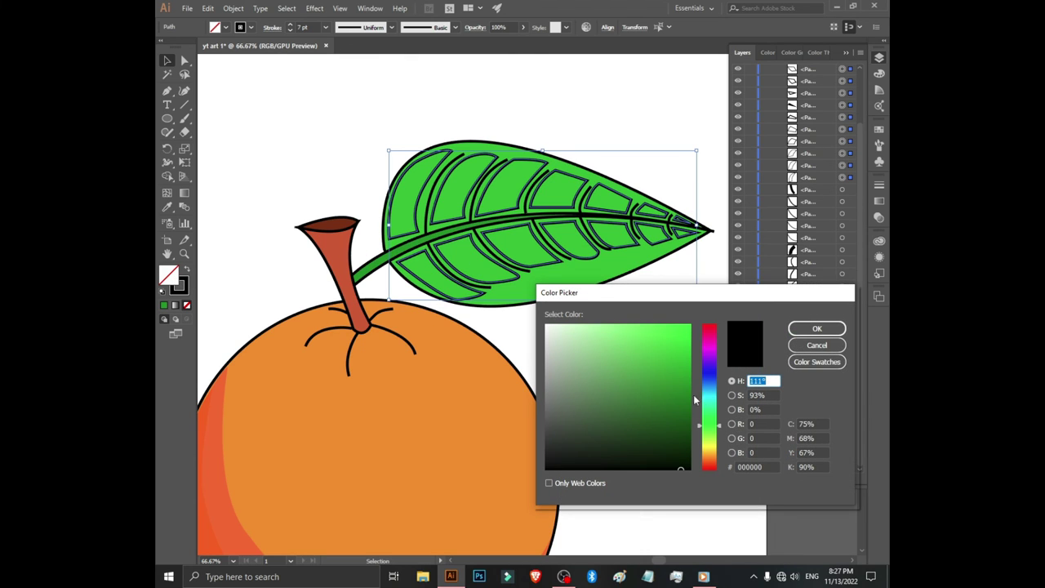
pyautogui.moveTo(686, 401); pyautogui.dragTo(683, 392)
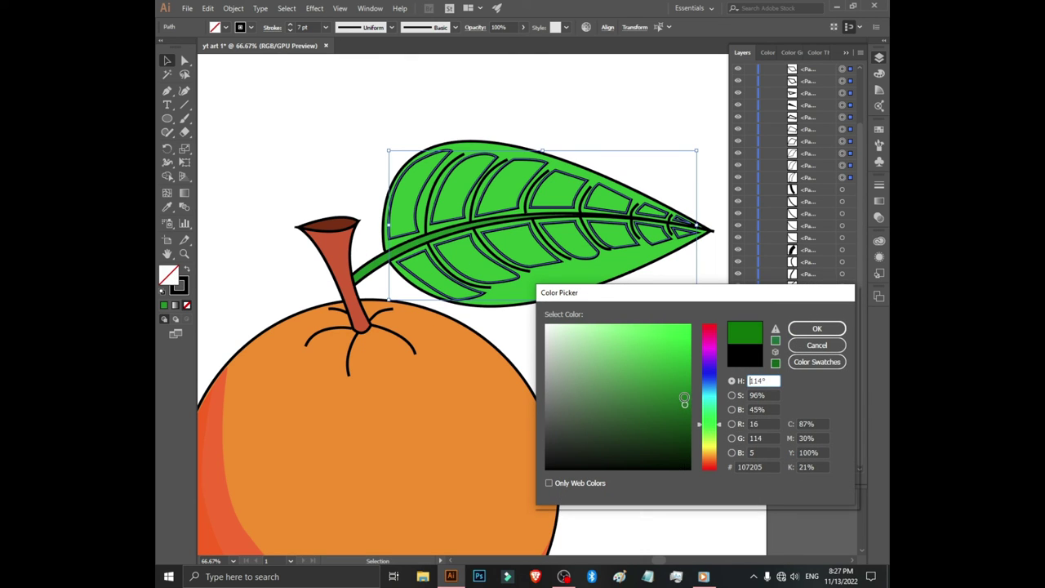
pyautogui.click(816, 328)
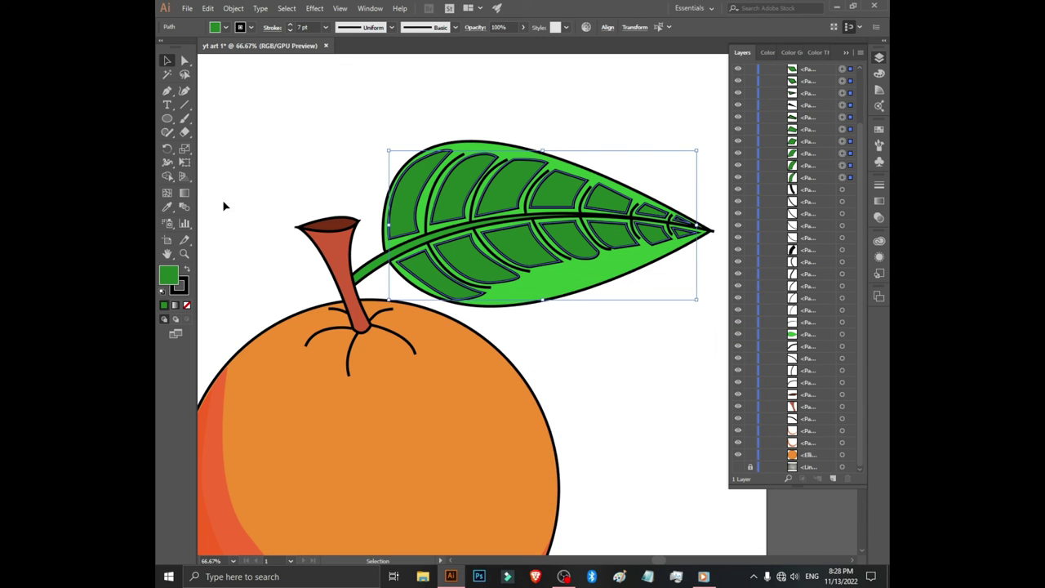
# Set the inner segments' stroke to 0 pt and brighten their green to 169604.
pyautogui.click(294, 31)
pyautogui.click(294, 31)
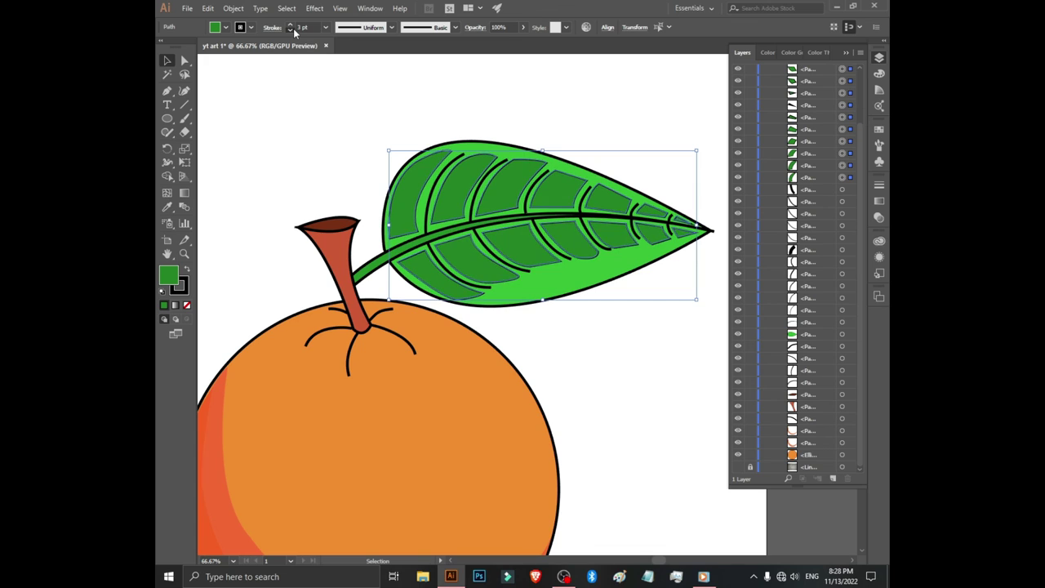
pyautogui.click(294, 31)
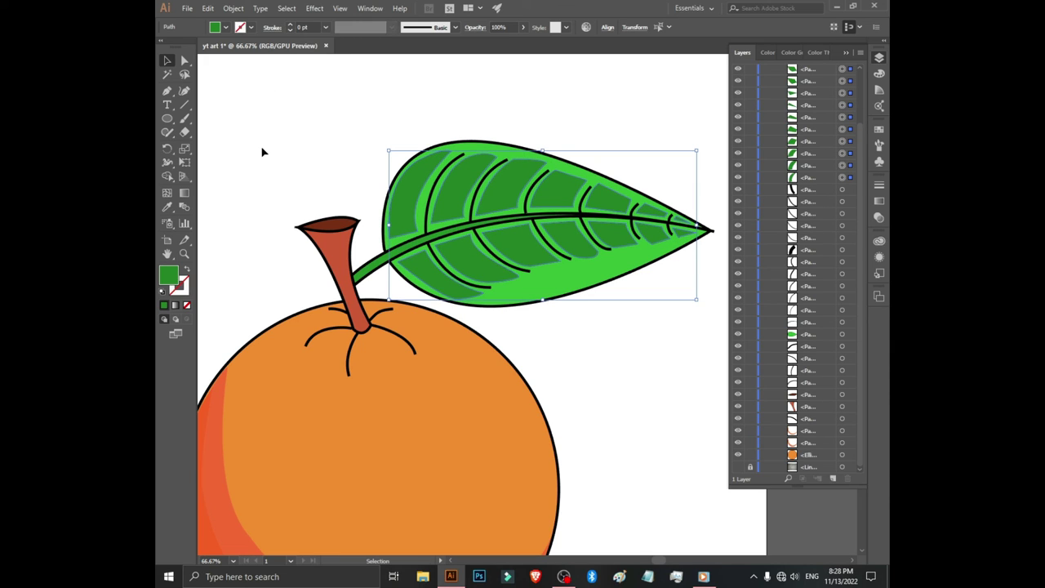
pyautogui.doubleClick(169, 278)
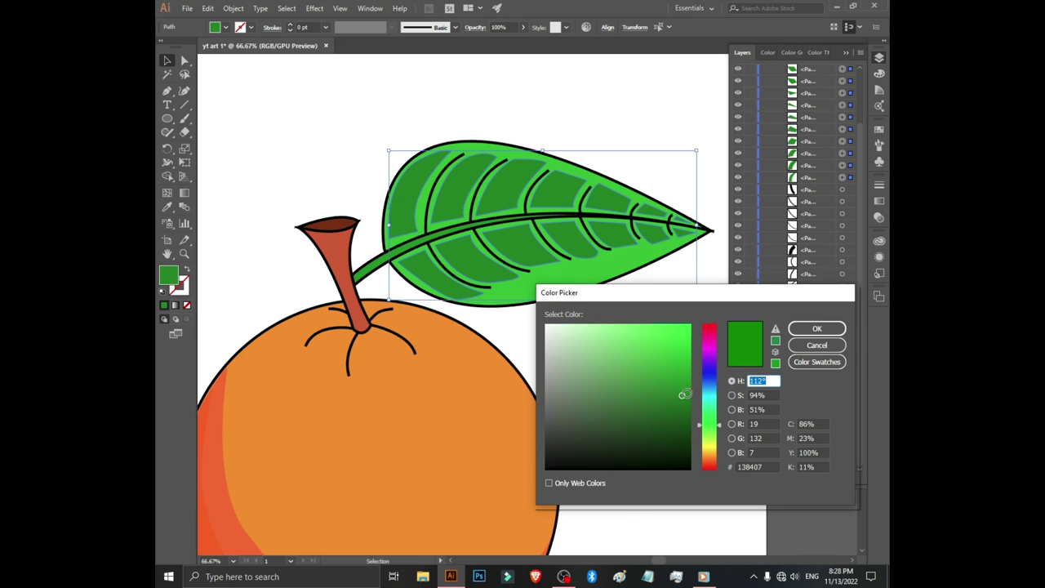
pyautogui.click(686, 390)
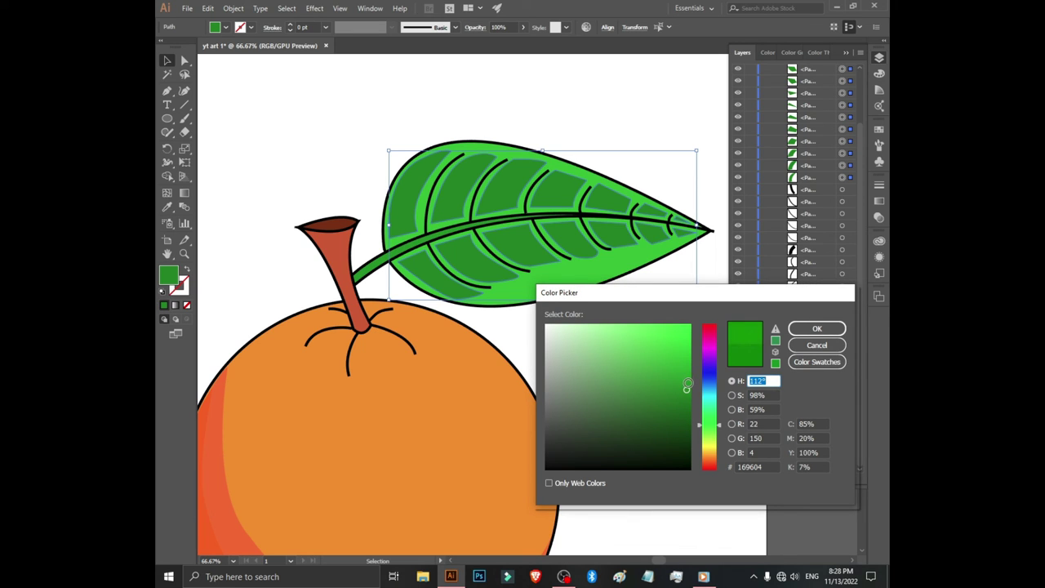
pyautogui.click(816, 328)
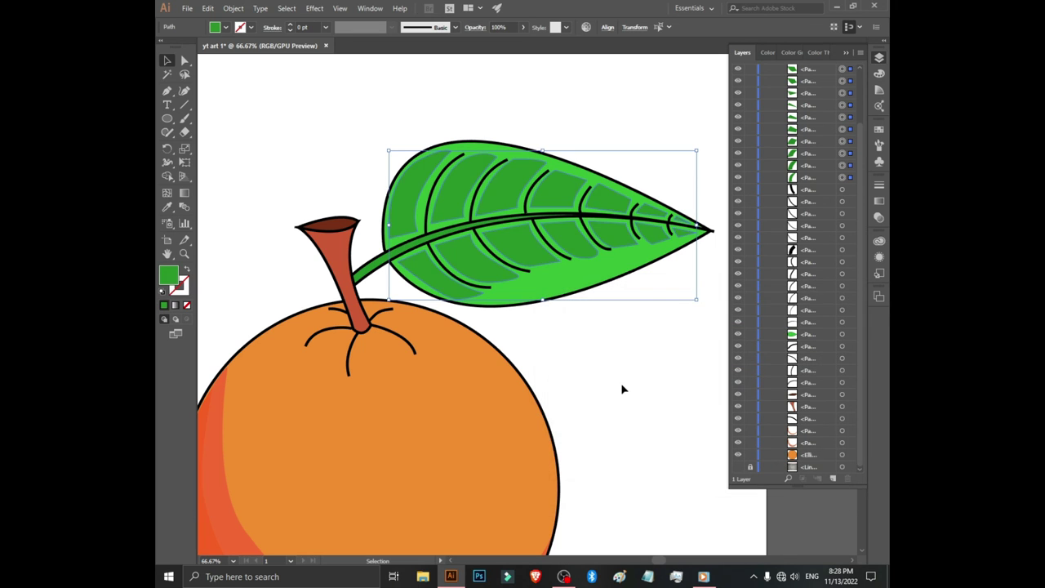
pyautogui.click(622, 389)
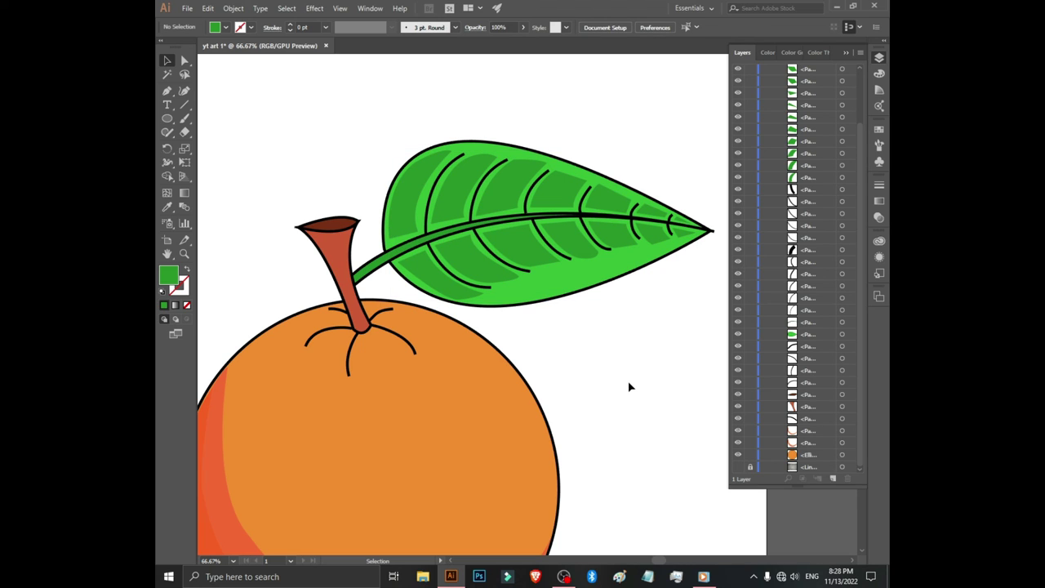
# Close the Layers panel, zoom out to 50% and centre the whole orange in view.
pyautogui.click(846, 53)
pyautogui.hotkey('ctrl', '-')
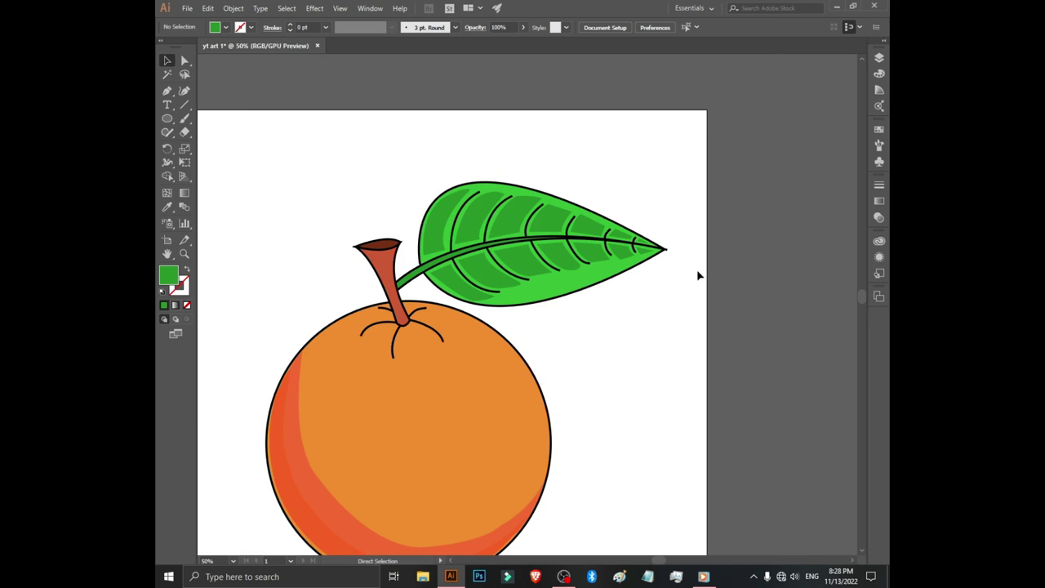
pyautogui.moveTo(626, 354)
pyautogui.mouseDown()
pyautogui.moveTo(683, 292)
pyautogui.moveTo(725, 273)
pyautogui.mouseUp()
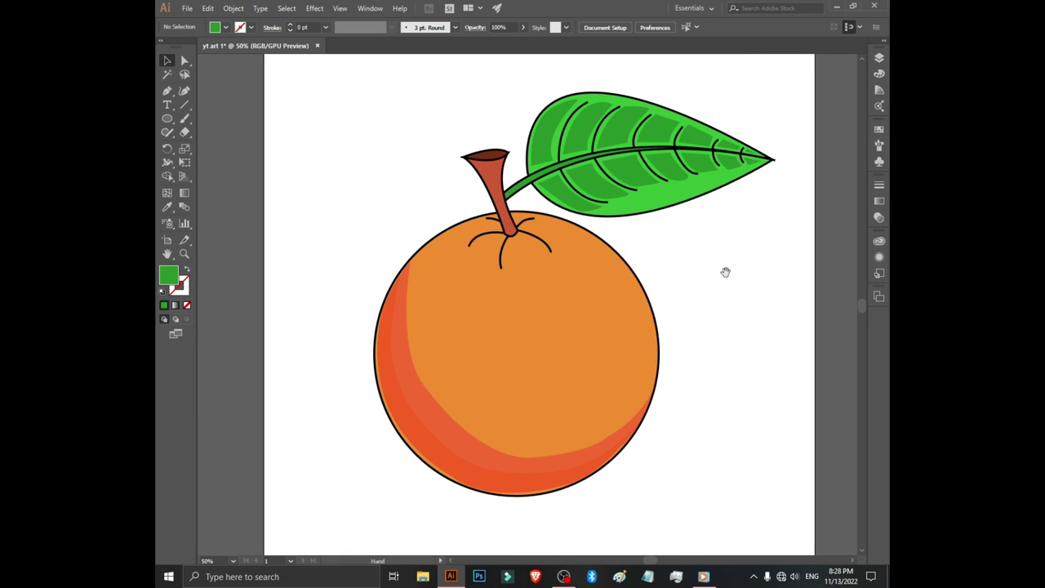
pyautogui.moveTo(741, 352); pyautogui.dragTo(746, 331)
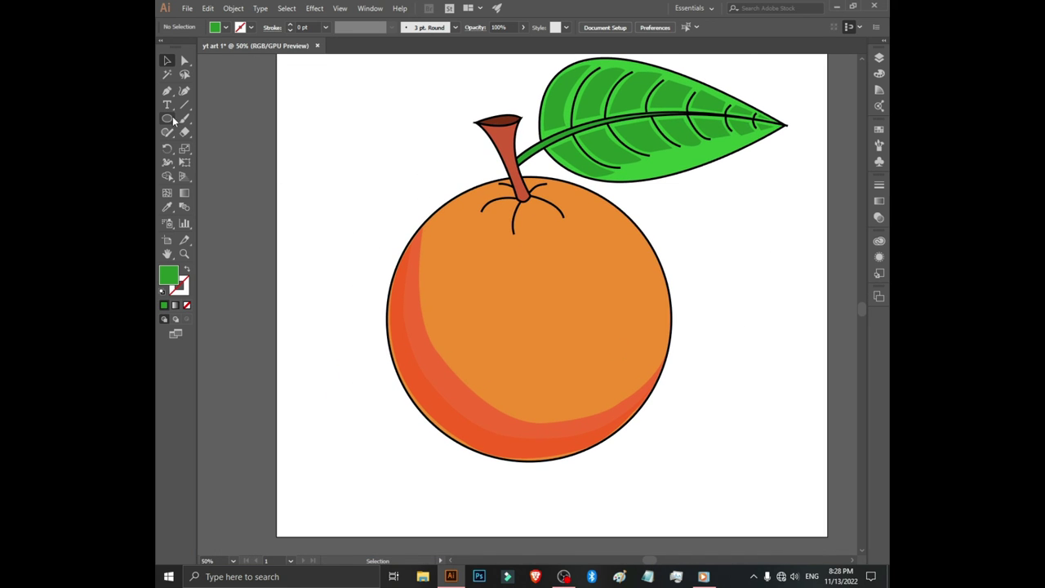
pyautogui.click(169, 118)
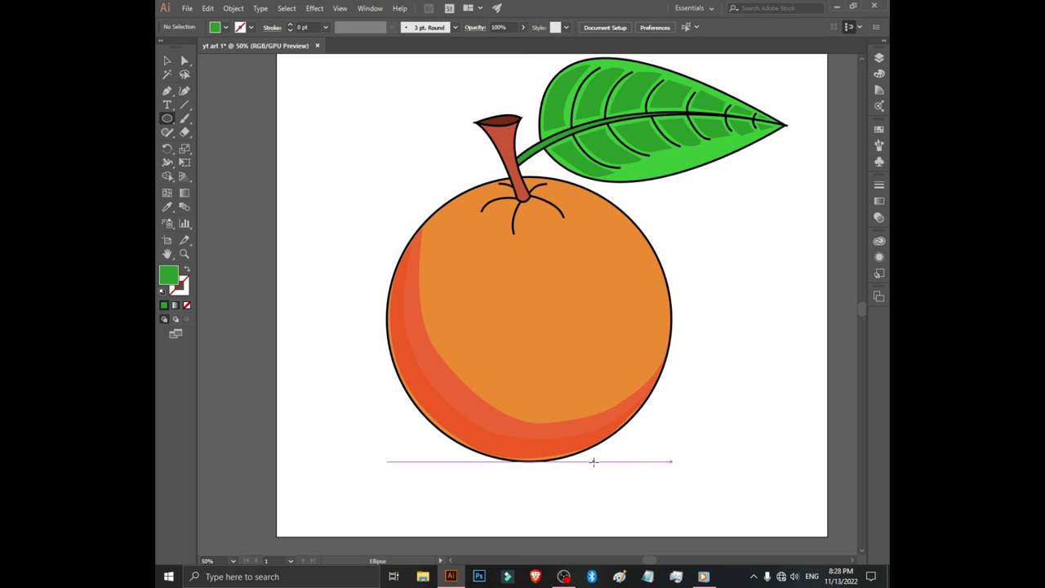
# Draw a wide, flat, unfilled ellipse and move it up to overlap the orange's base.
pyautogui.moveTo(593, 462); pyautogui.dragTo(383, 502)
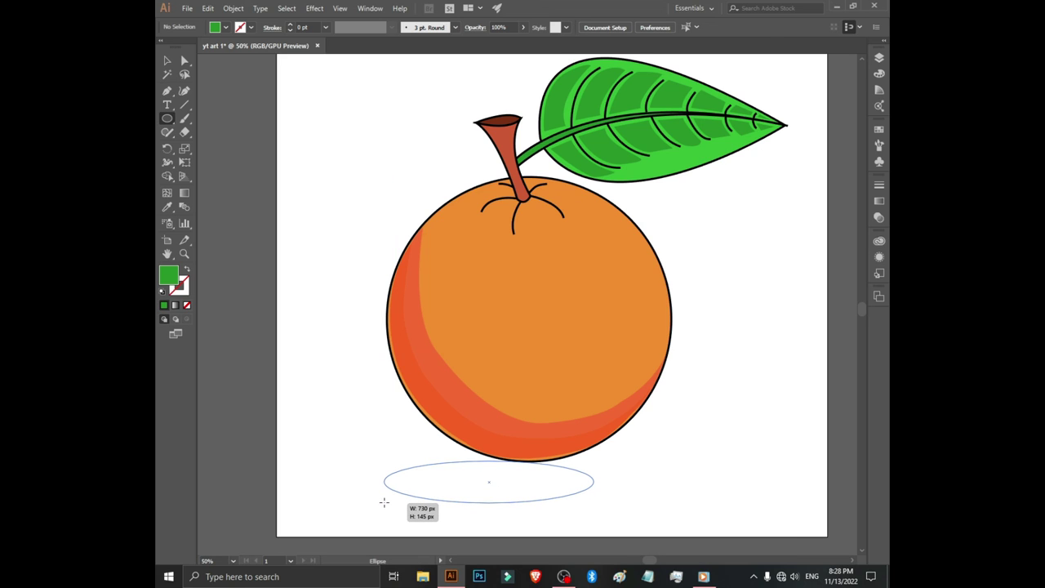
pyautogui.moveTo(383, 502); pyautogui.dragTo(383, 502)
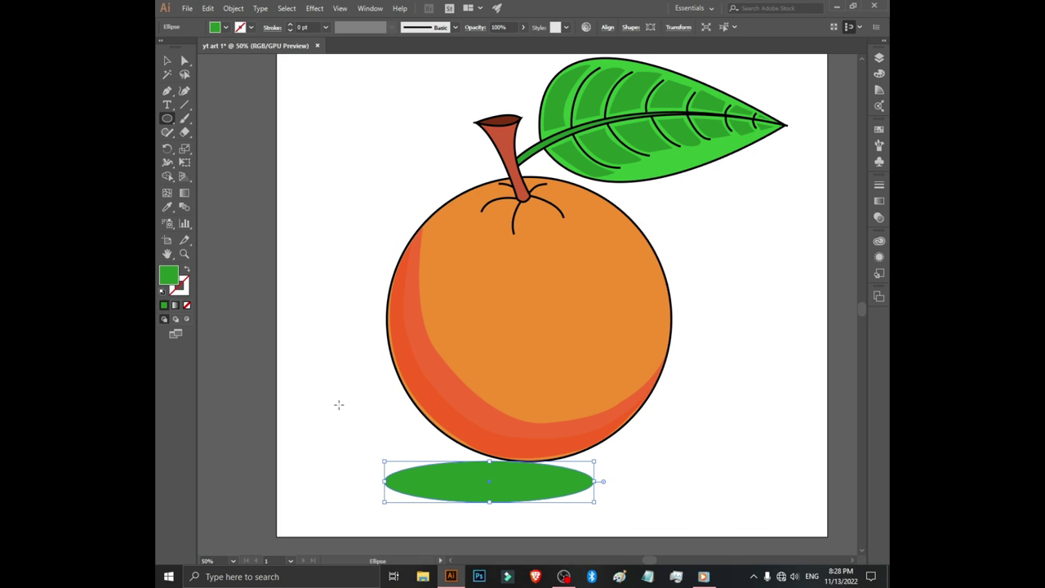
pyautogui.click(187, 305)
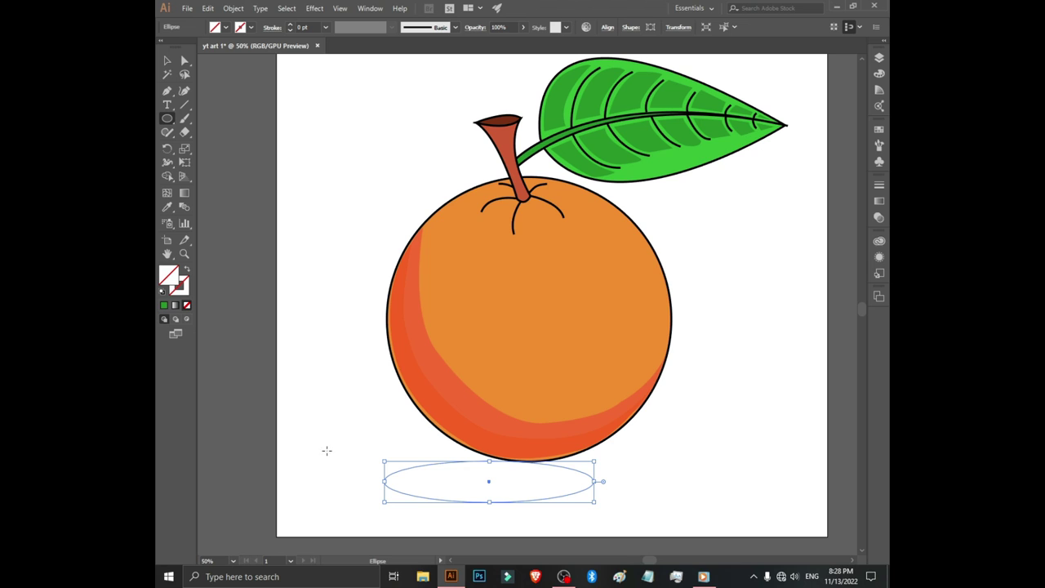
pyautogui.press('v')
pyautogui.moveTo(473, 501)
pyautogui.mouseDown()
pyautogui.moveTo(487, 476)
pyautogui.moveTo(498, 476)
pyautogui.moveTo(493, 487)
pyautogui.mouseUp()
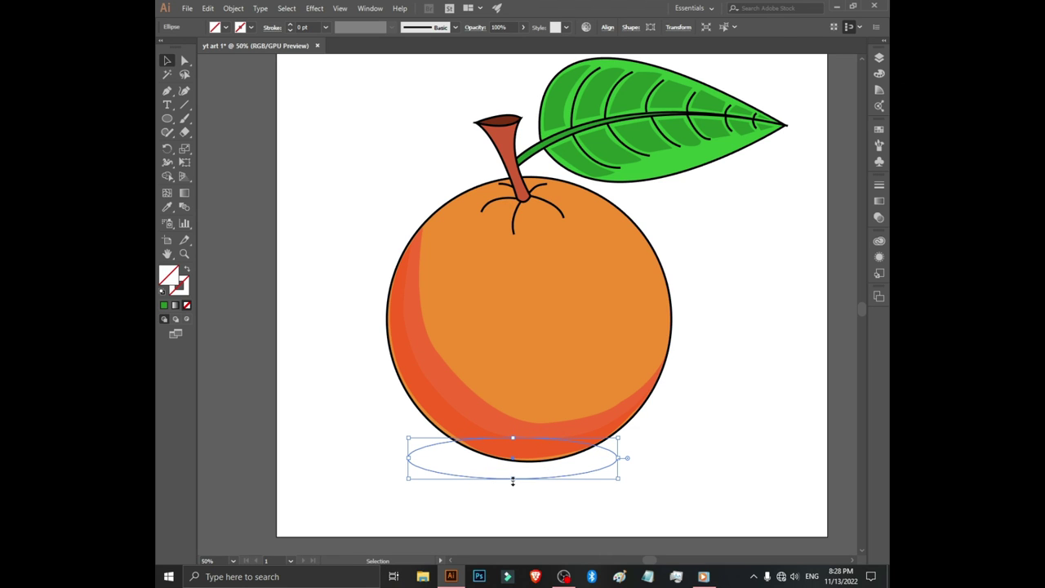
pyautogui.press('a')
pyautogui.press('v')
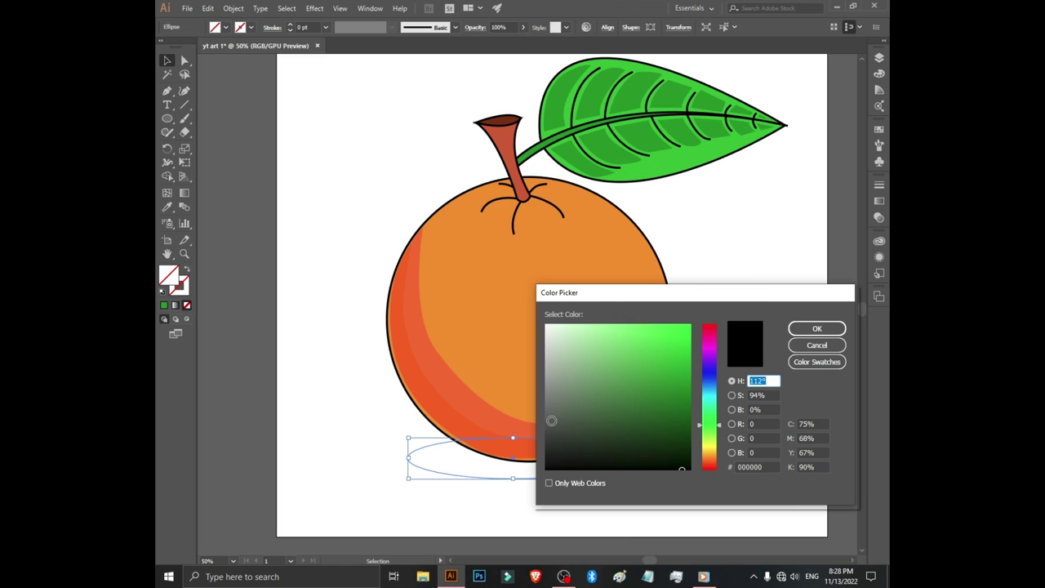
# Fill the ellipse with a lighter grey (878787), with no outline.
pyautogui.moveTo(550, 420); pyautogui.dragTo(545, 413)
pyautogui.click(816, 328)
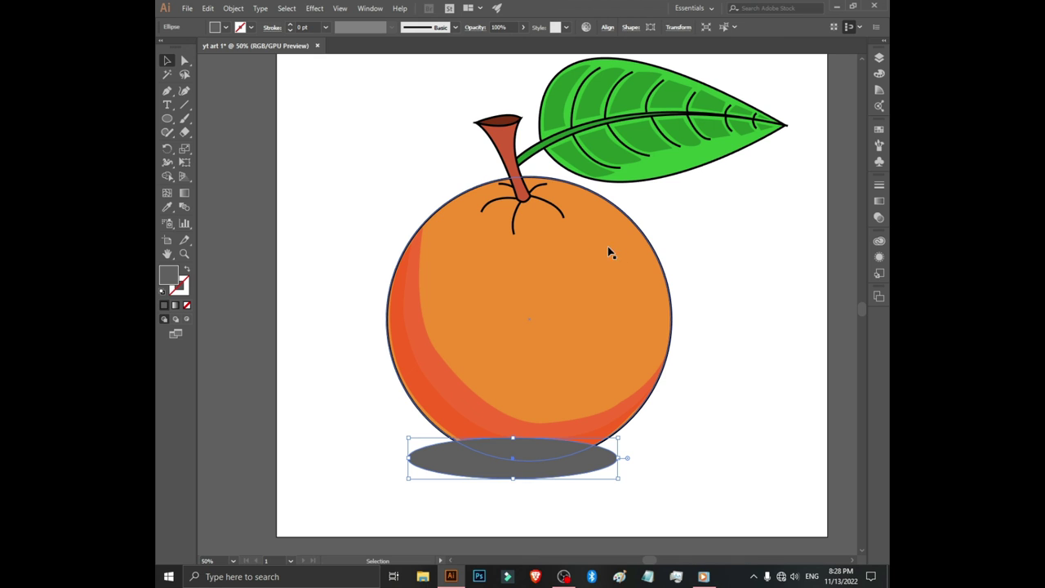
pyautogui.doubleClick(167, 280)
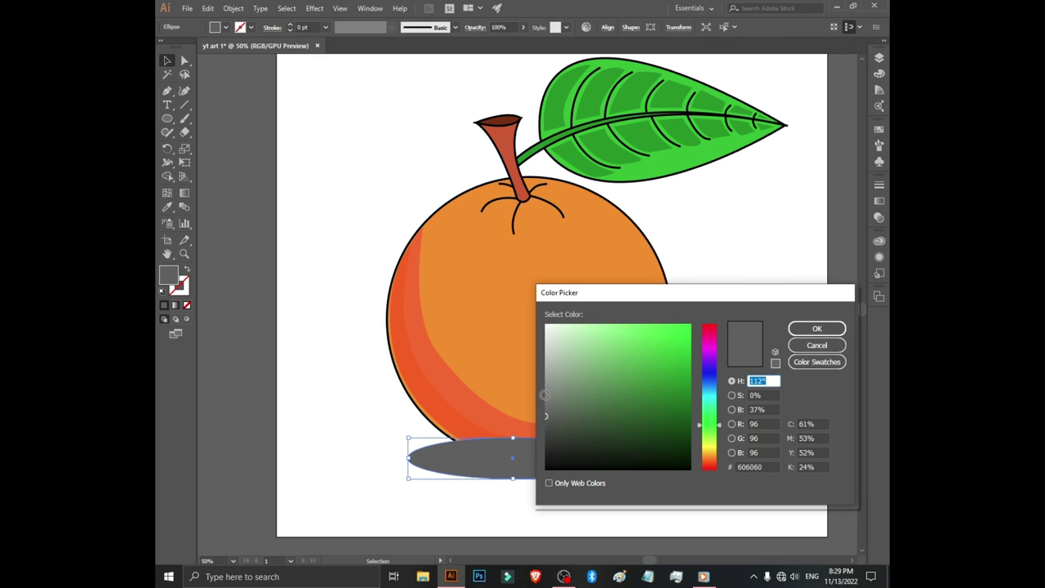
pyautogui.click(816, 328)
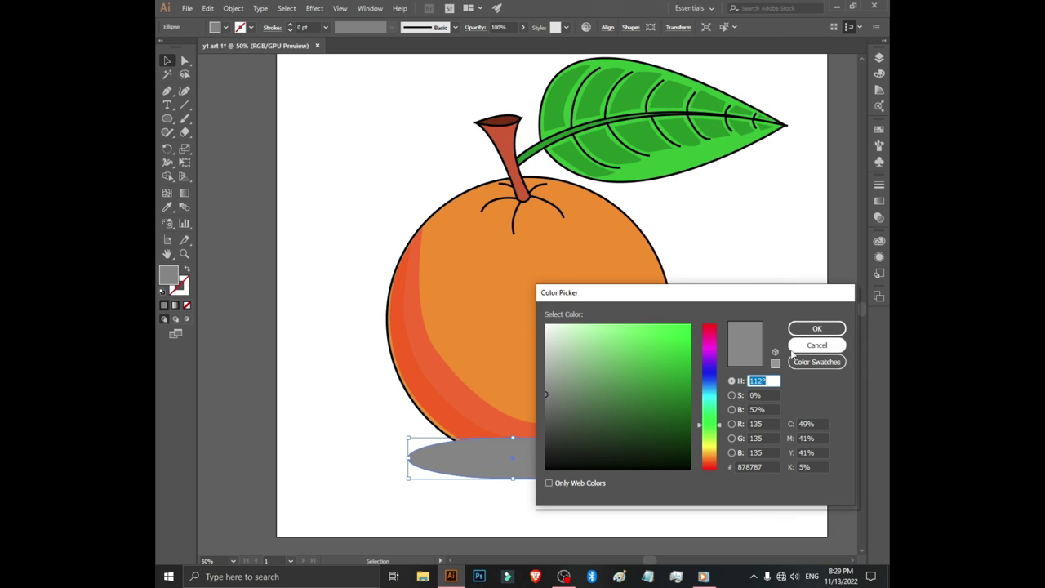
pyautogui.click(816, 344)
# Apply a linear gradient fill to the shadow ellipse.
pyautogui.click(184, 194)
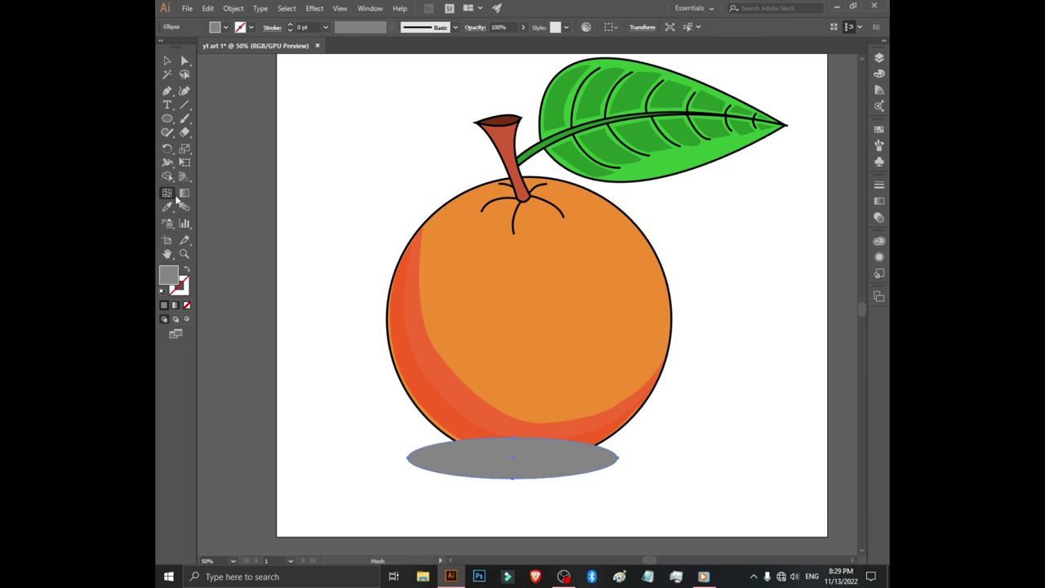
pyautogui.doubleClick(184, 194)
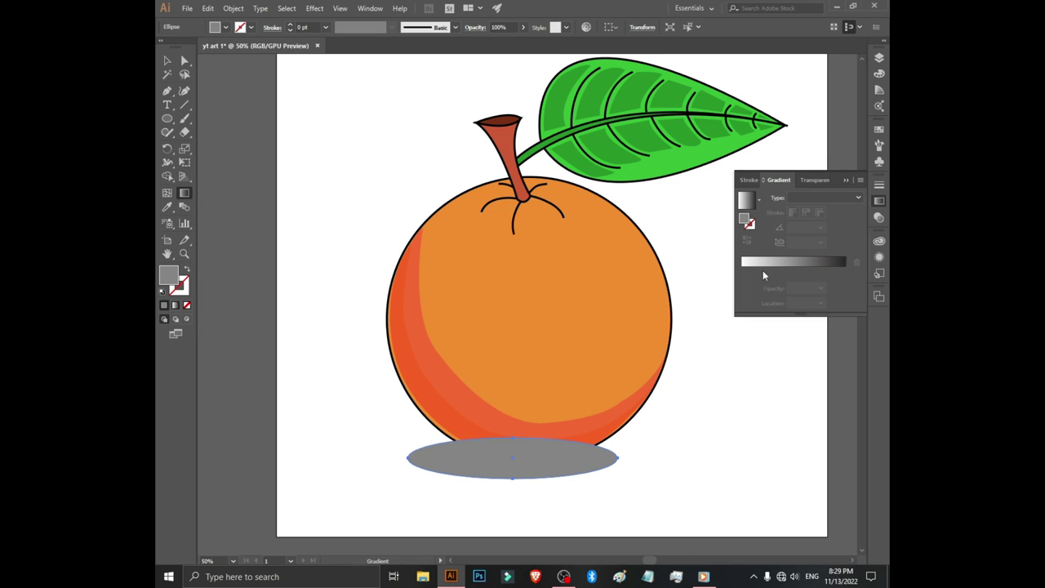
pyautogui.click(758, 263)
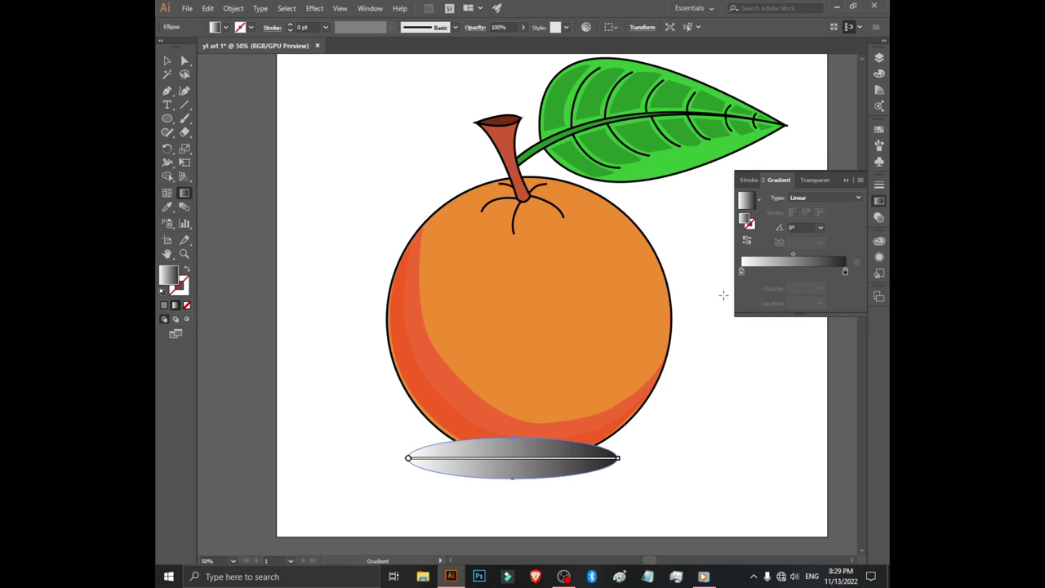
# Set the gradient's left stop to light grey from the swatches, then reopen Layers.
pyautogui.click(741, 271)
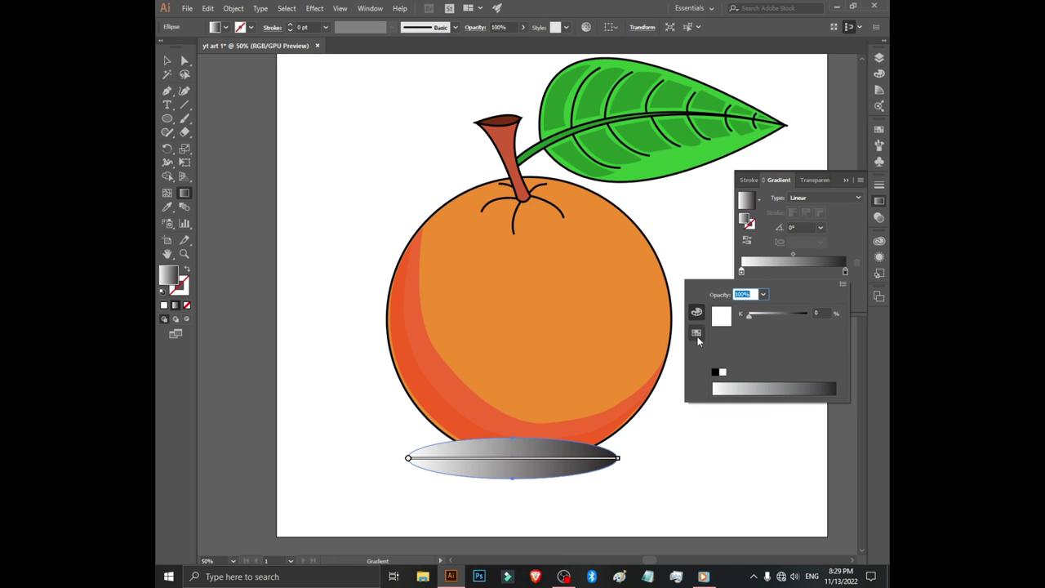
pyautogui.click(696, 333)
pyautogui.click(742, 333)
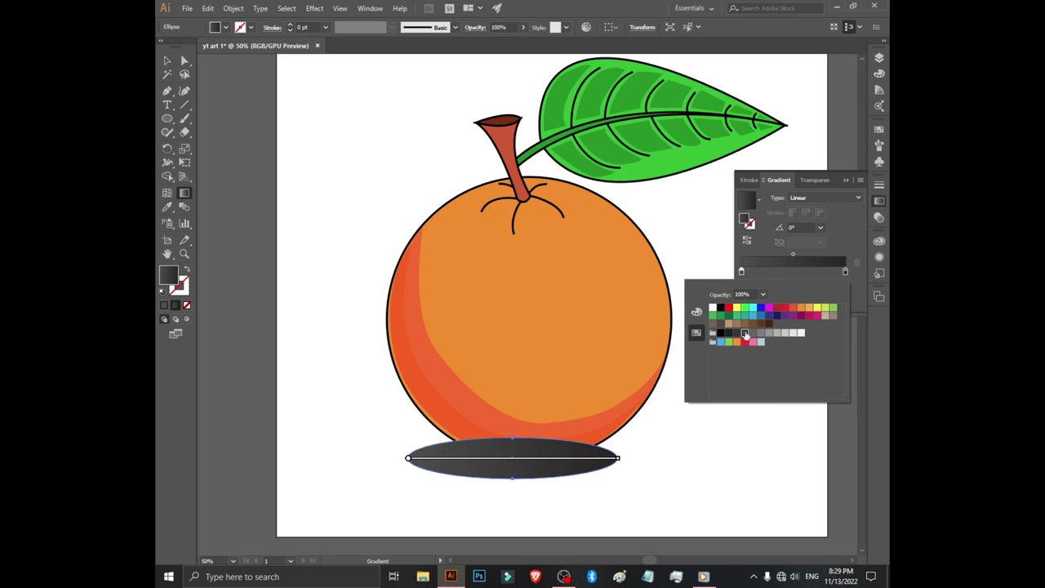
pyautogui.click(769, 333)
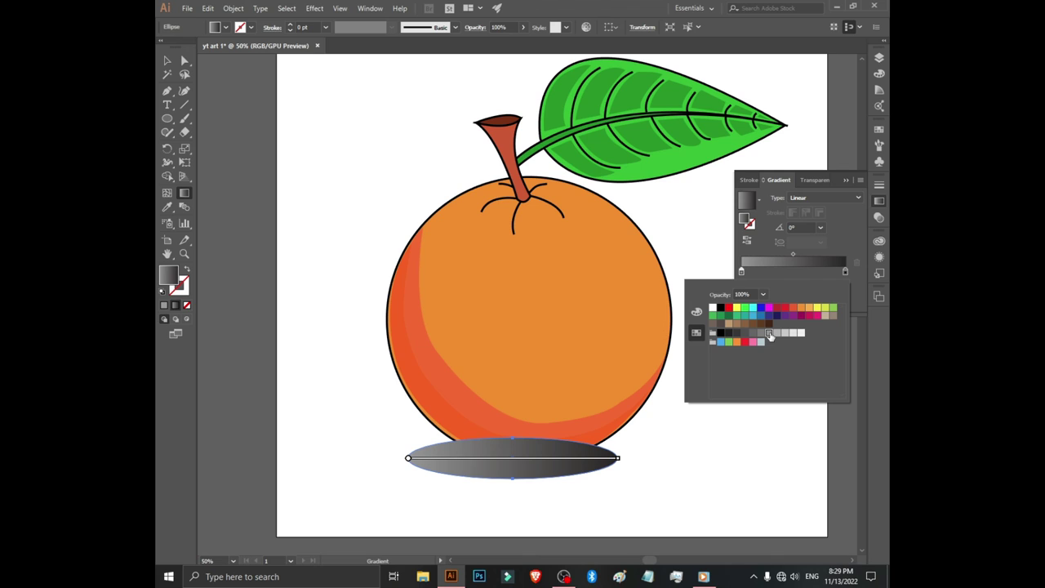
pyautogui.click(776, 333)
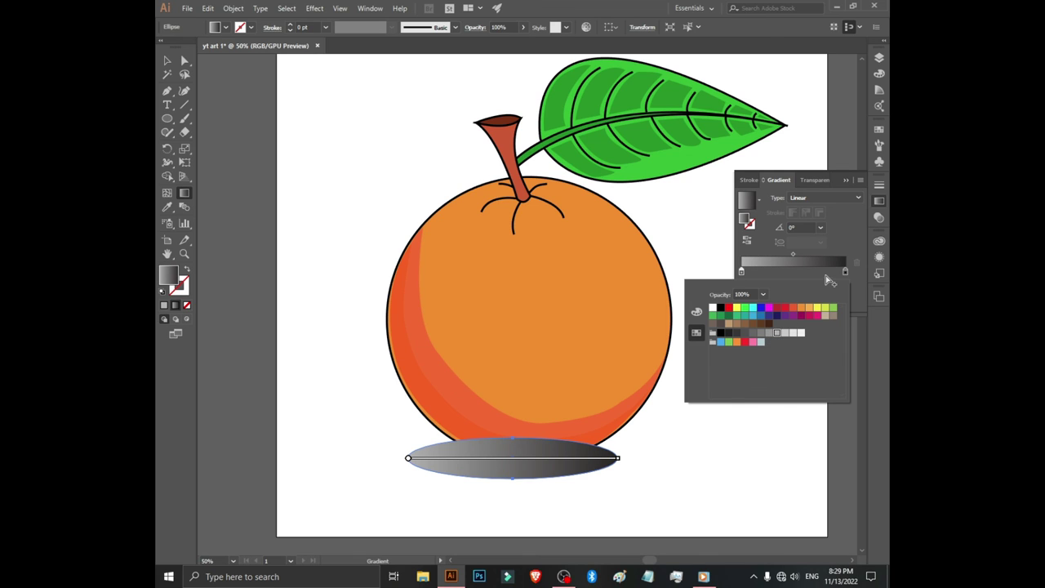
pyautogui.click(847, 180)
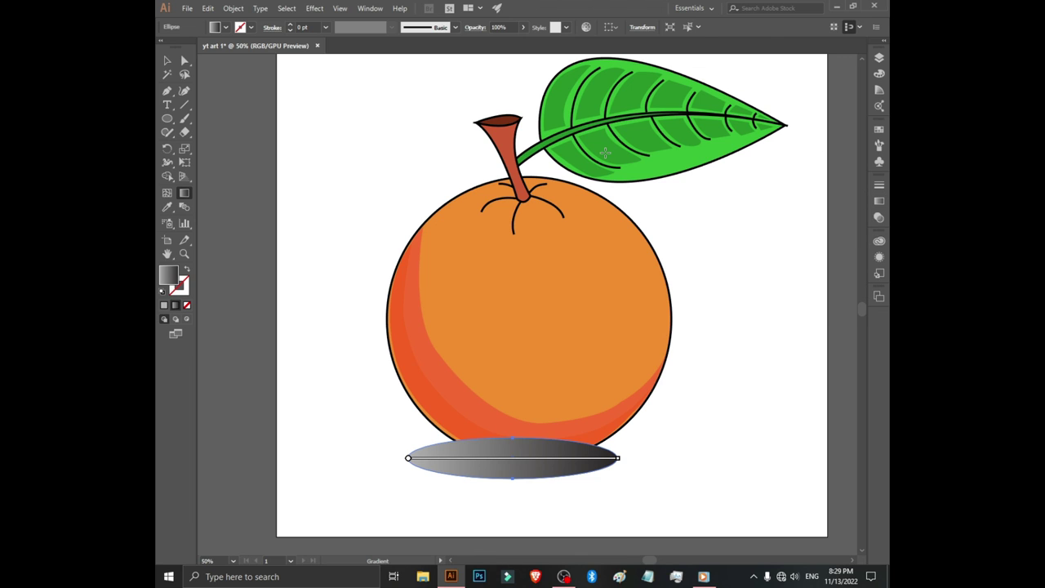
pyautogui.press('v')
pyautogui.click(878, 57)
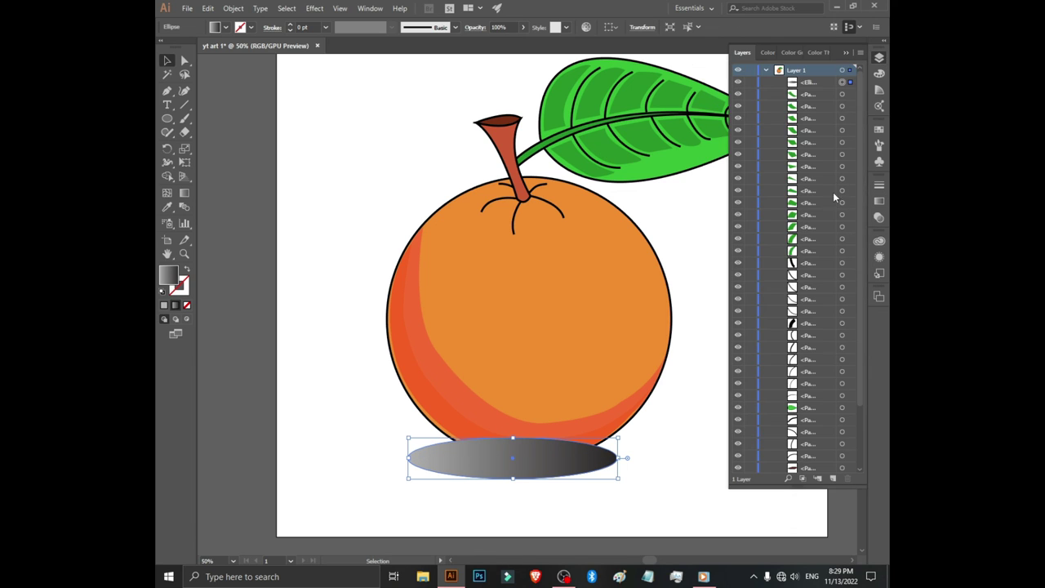
# Move the <Ellipse> layer to the bottom of the stack, behind the orange, and recentre the view.
pyautogui.moveTo(822, 82); pyautogui.dragTo(830, 464)
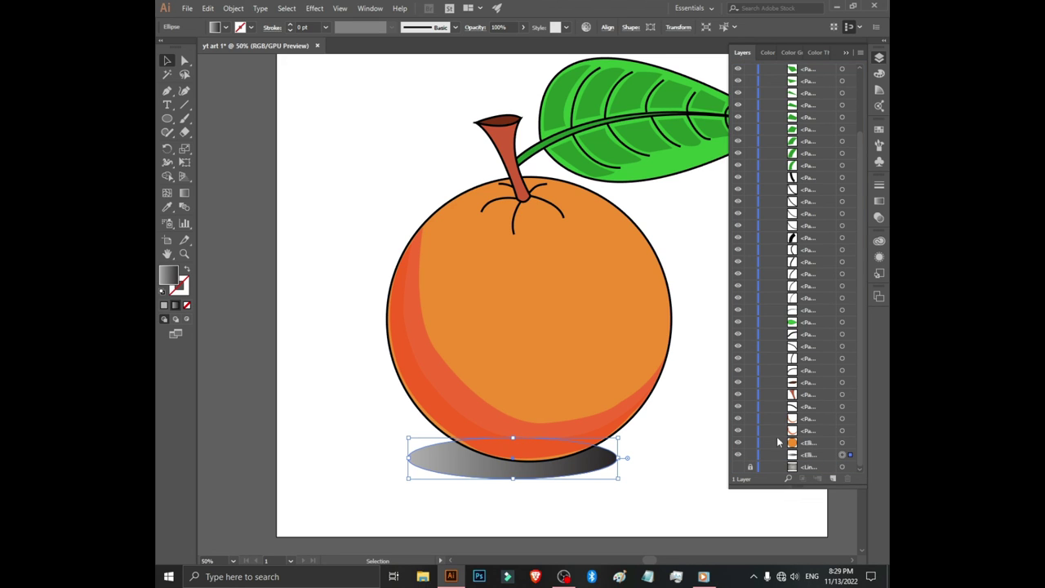
pyautogui.click(679, 419)
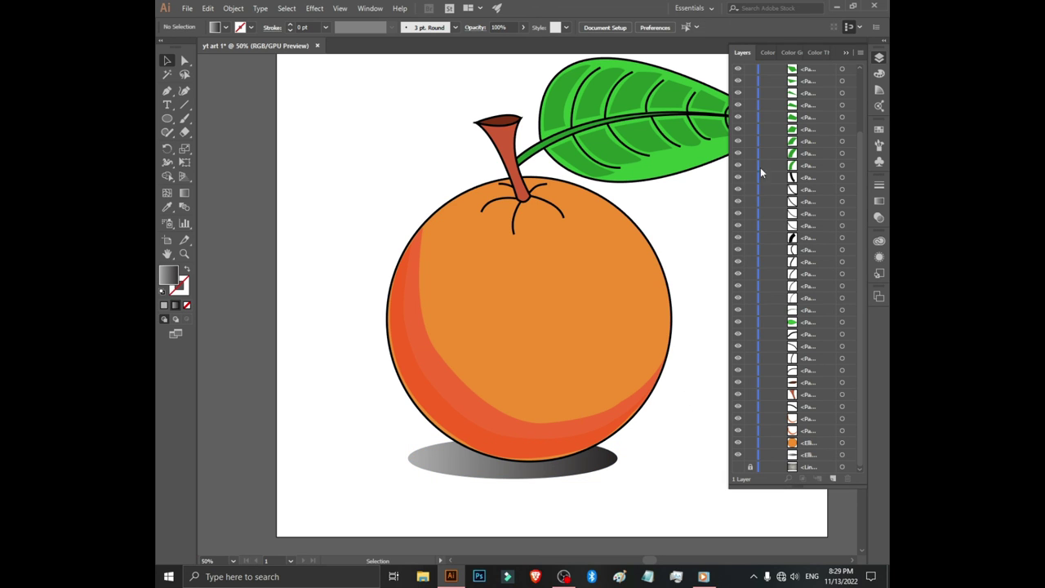
pyautogui.click(846, 52)
pyautogui.moveTo(762, 304)
pyautogui.mouseDown()
pyautogui.moveTo(737, 331)
pyautogui.moveTo(749, 327)
pyautogui.mouseUp()
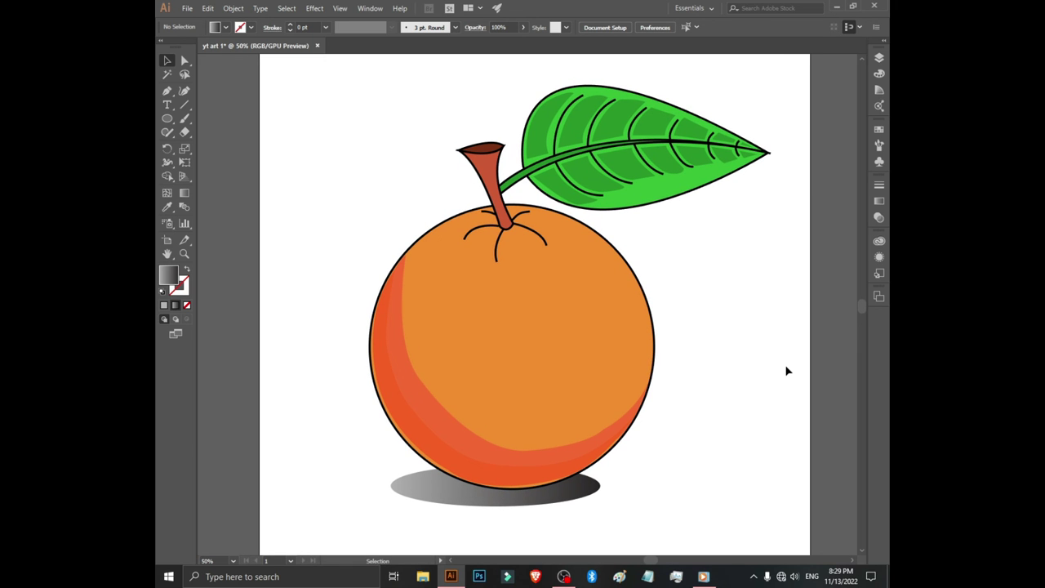